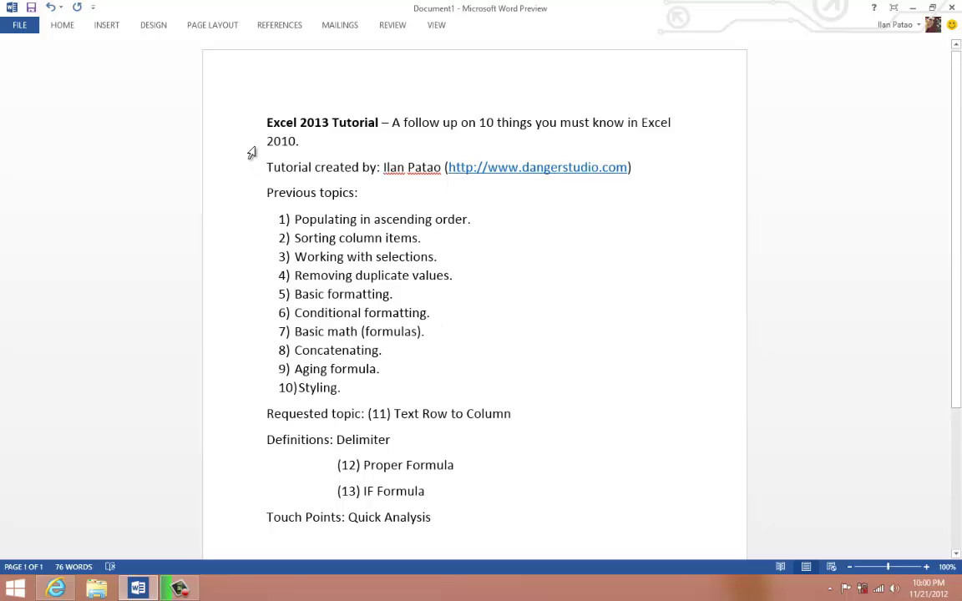
- Briefly highlight the tutorial heading, then show Camtasia Recorder 8's tasks from the Start menu
{"action": "left_click_drag", "start_coordinate": [267, 122], "coordinate": [378, 122]}
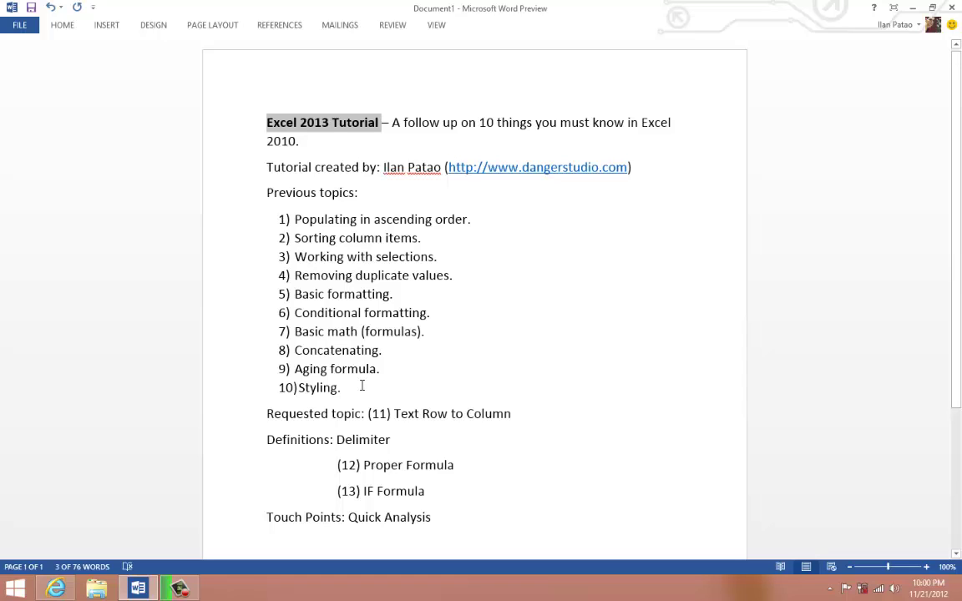
{"action": "left_click", "coordinate": [361, 385]}
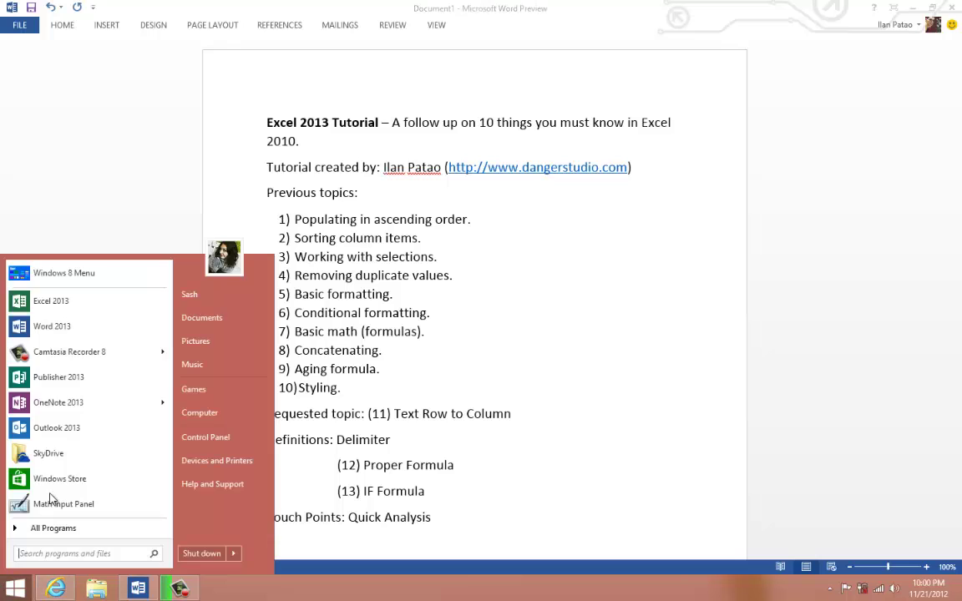
{"action": "left_click", "coordinate": [15, 589]}
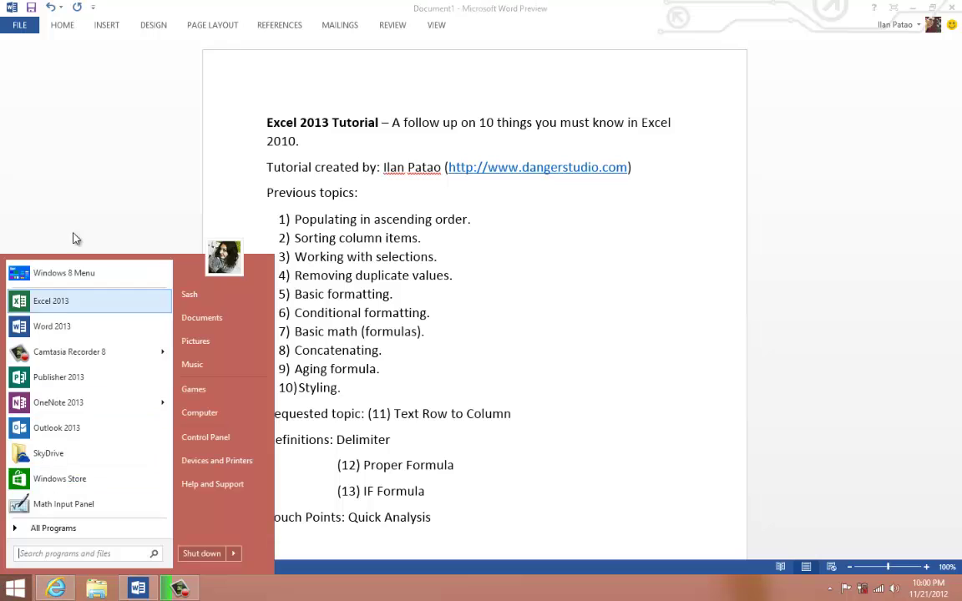
{"action": "left_click", "coordinate": [10, 591]}
{"action": "left_click", "coordinate": [10, 591]}
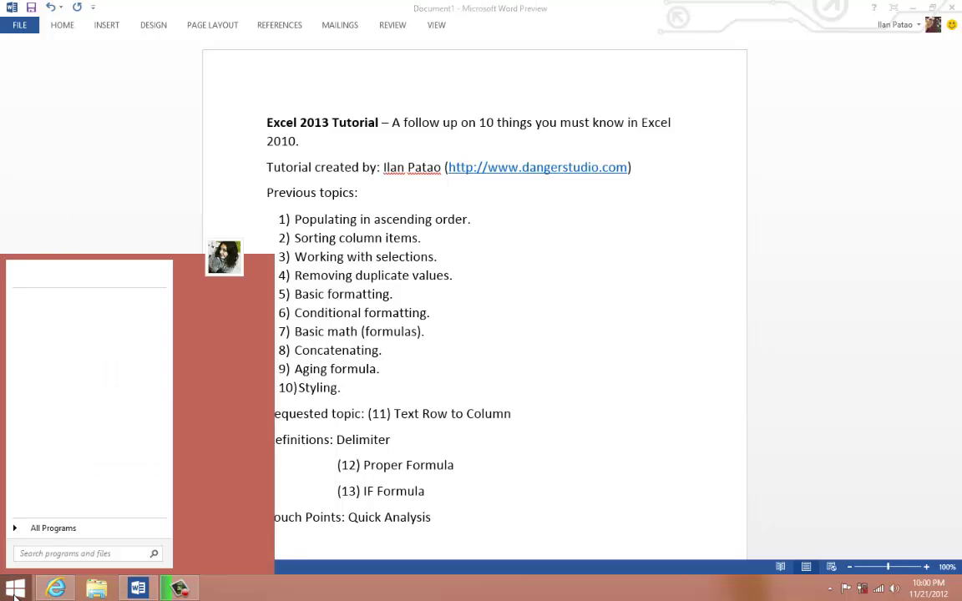
{"action": "left_click", "coordinate": [163, 361]}
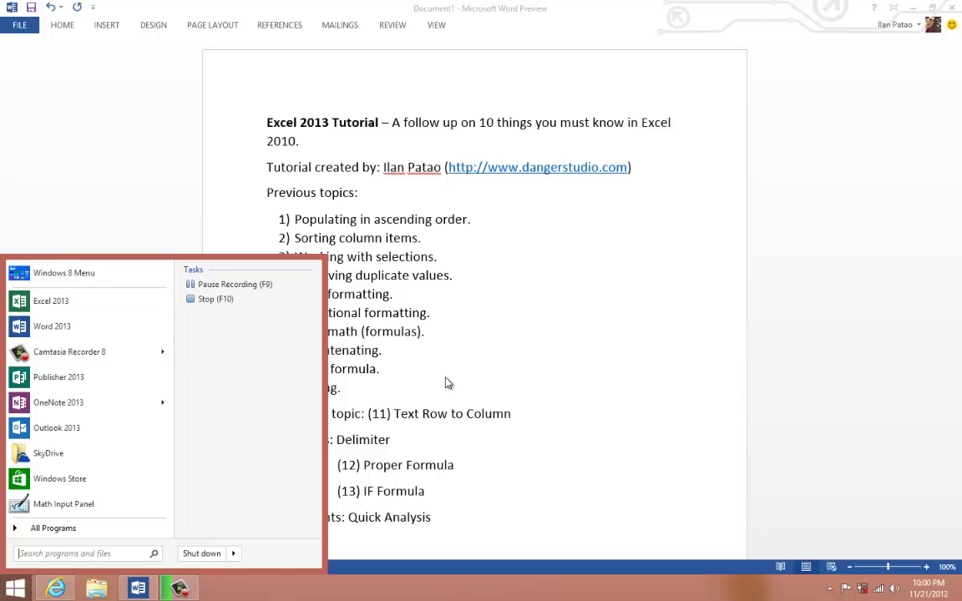
- Reopen the Start menu and launch Excel 2013
{"action": "left_click", "coordinate": [17, 589]}
{"action": "mouse_move", "coordinate": [958, 593]}
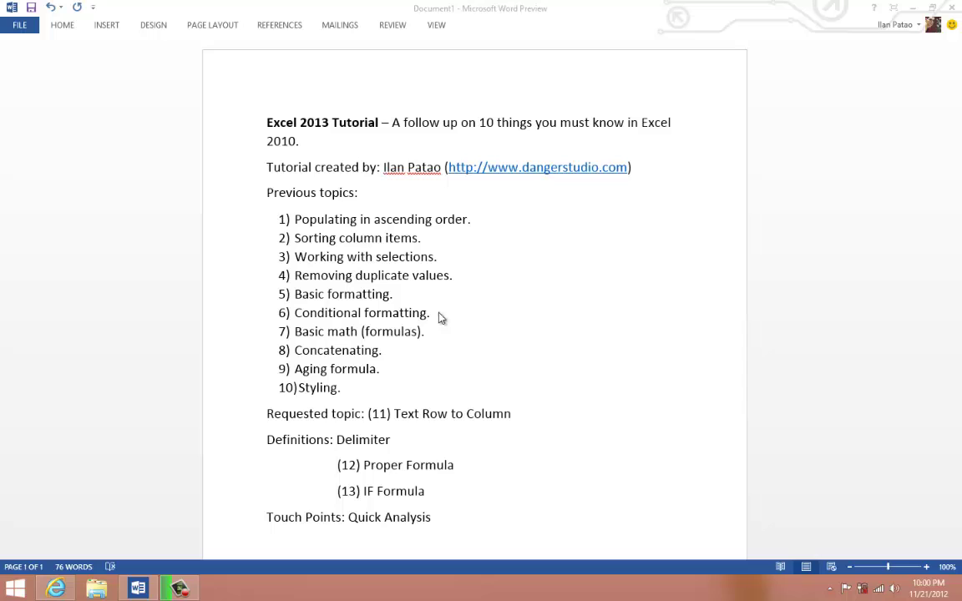
{"action": "left_click", "coordinate": [15, 589]}
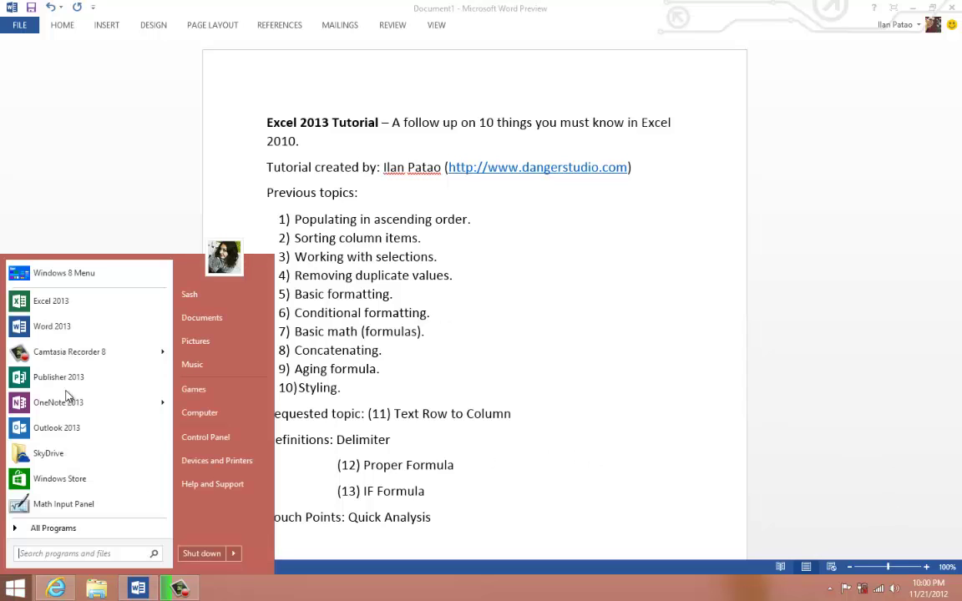
{"action": "left_click", "coordinate": [61, 302]}
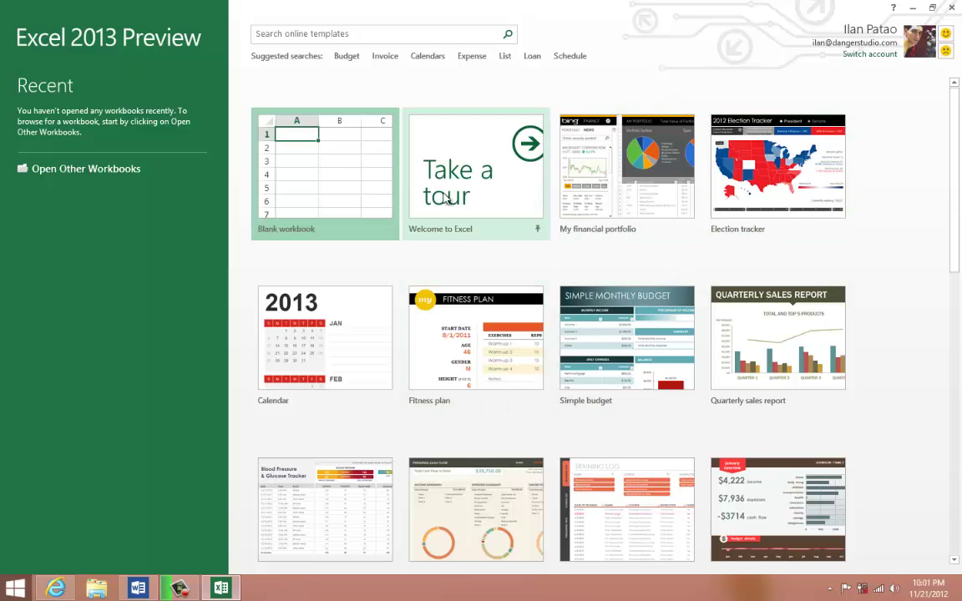
- Look at the SkyDrive workbook locations, then start a new Blank workbook
{"action": "left_click", "coordinate": [103, 168]}
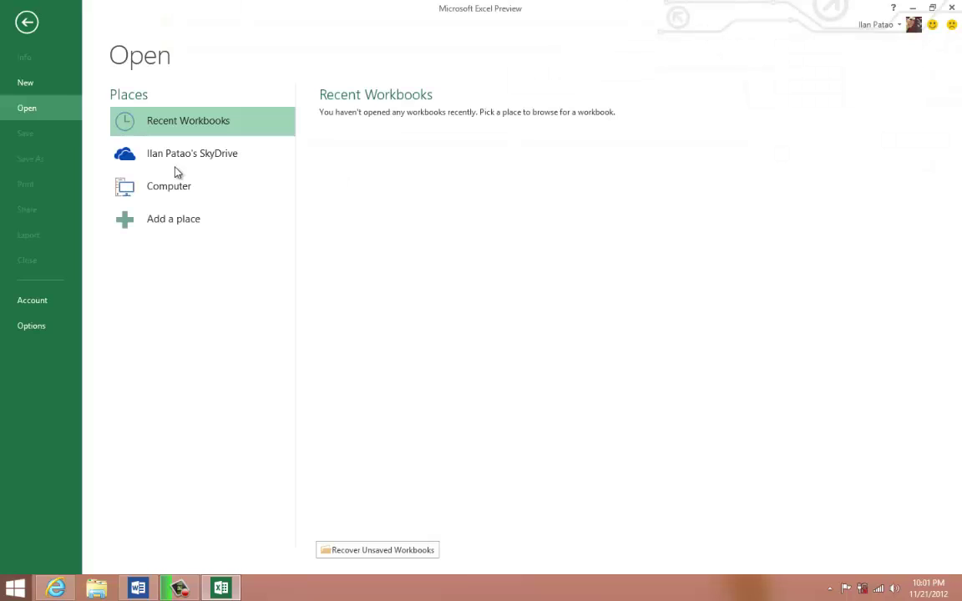
{"action": "left_click", "coordinate": [180, 159]}
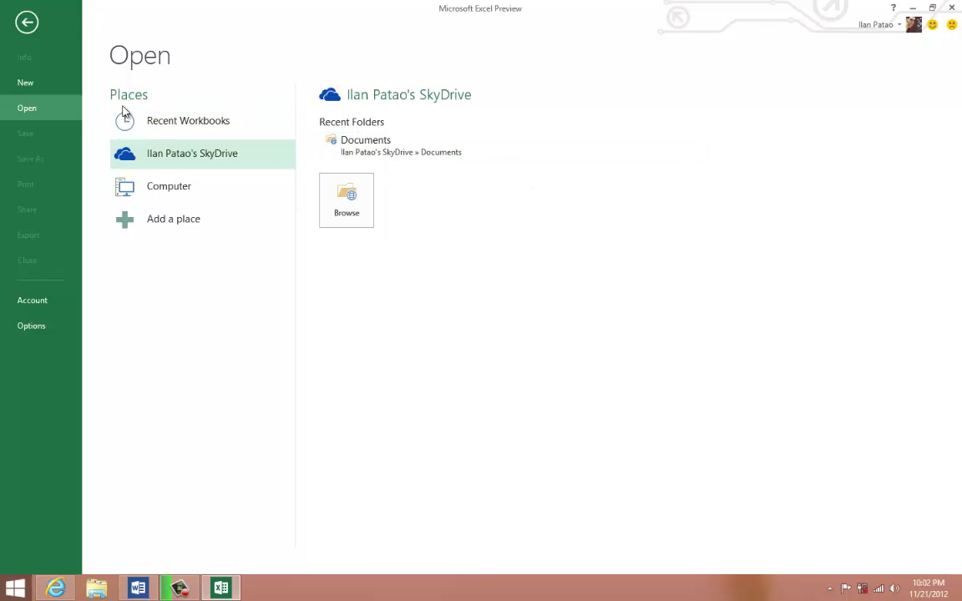
{"action": "left_click", "coordinate": [37, 84]}
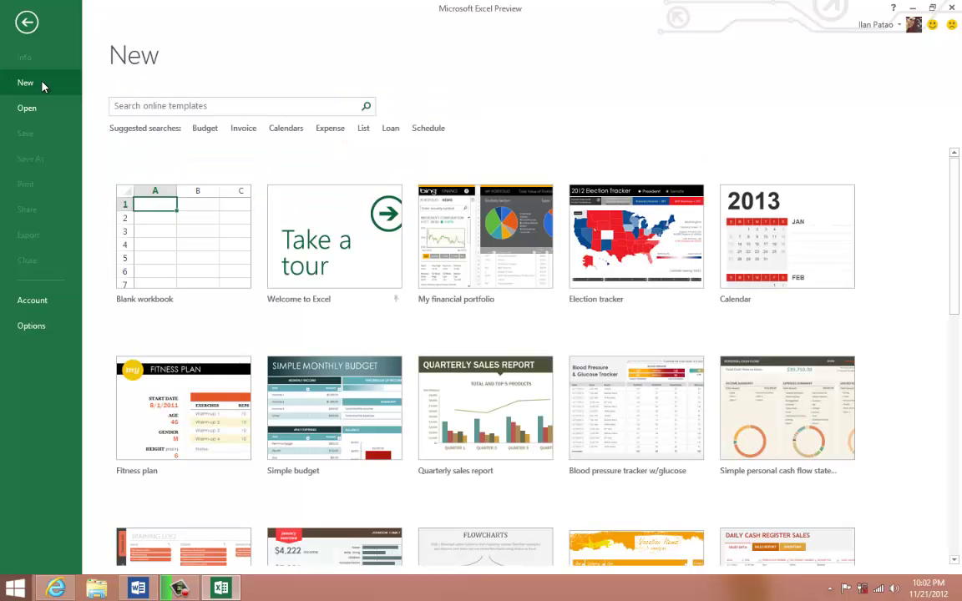
{"action": "left_click", "coordinate": [176, 257]}
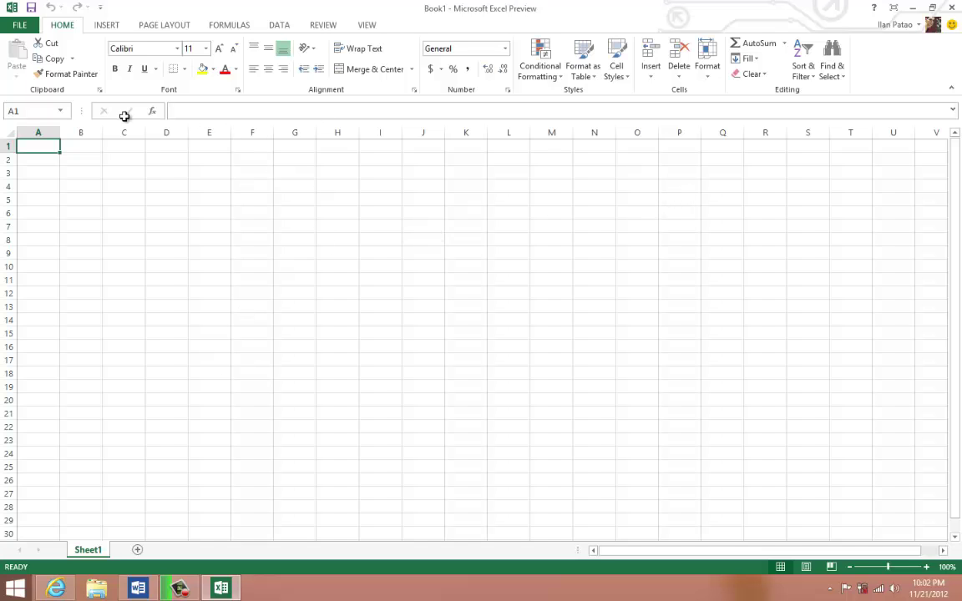
- Select cells C7, E5, C10, F11, I12, L13, H7, C3, finish on A1, then switch to Word
{"action": "left_click", "coordinate": [125, 225]}
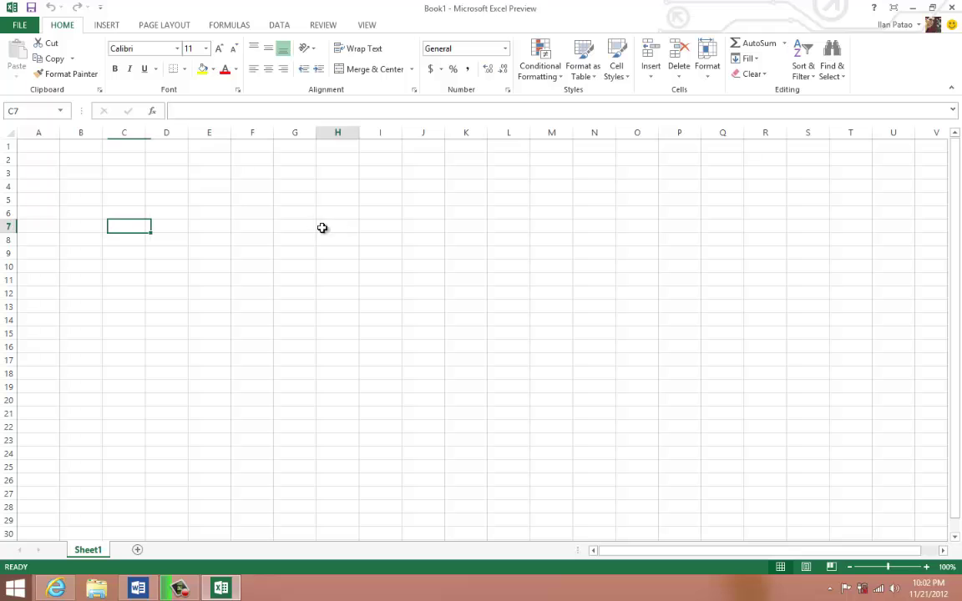
{"action": "left_click", "coordinate": [190, 201]}
{"action": "left_click", "coordinate": [138, 267]}
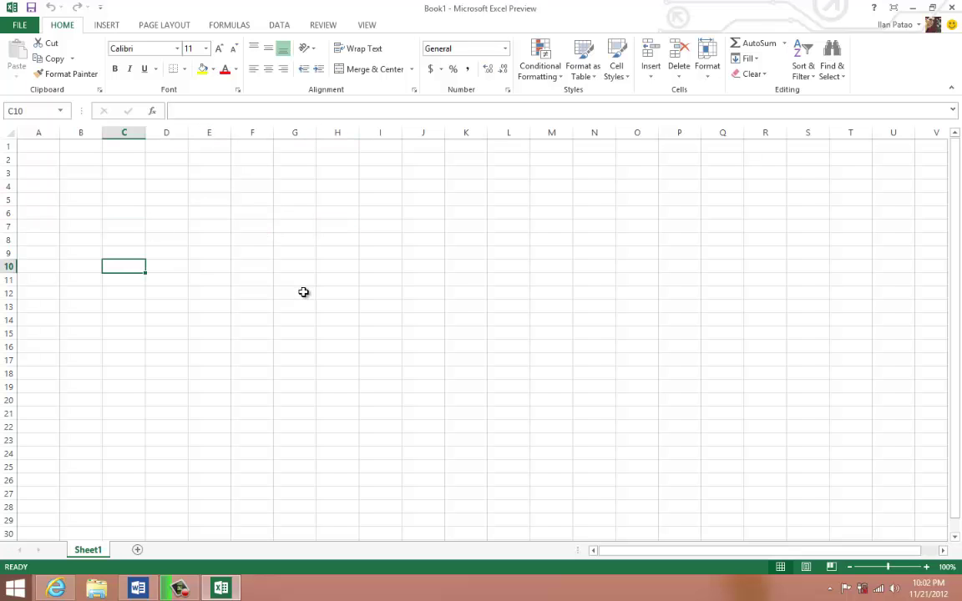
{"action": "left_click", "coordinate": [266, 281]}
{"action": "left_click", "coordinate": [392, 291]}
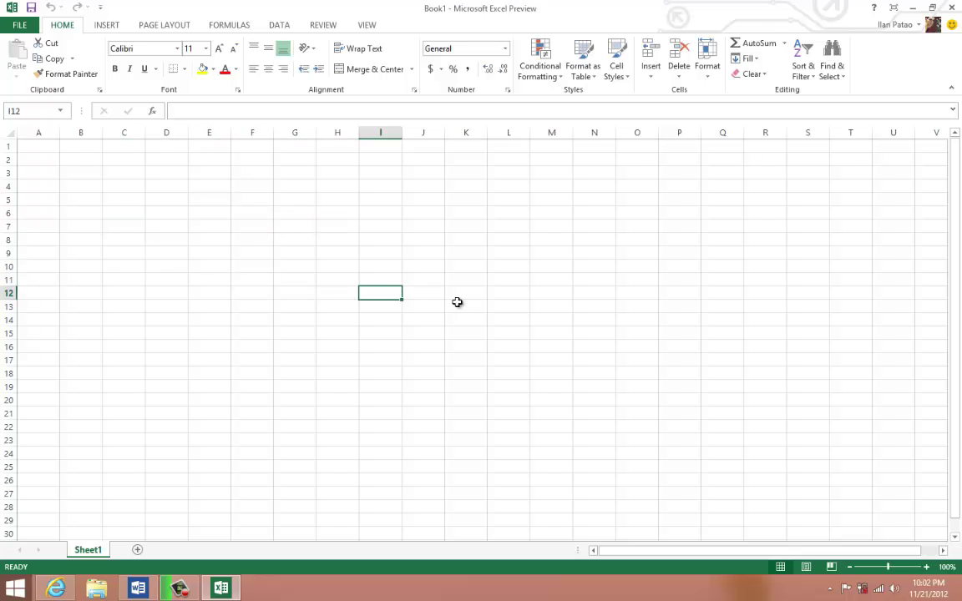
{"action": "left_click", "coordinate": [515, 308]}
{"action": "left_click", "coordinate": [319, 227]}
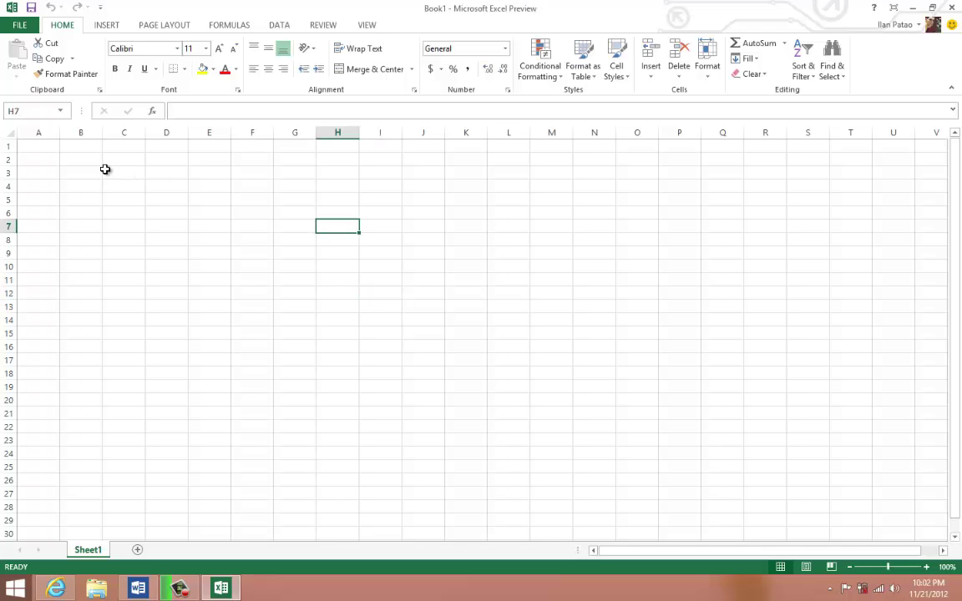
{"action": "left_click", "coordinate": [106, 170]}
{"action": "left_click", "coordinate": [28, 149]}
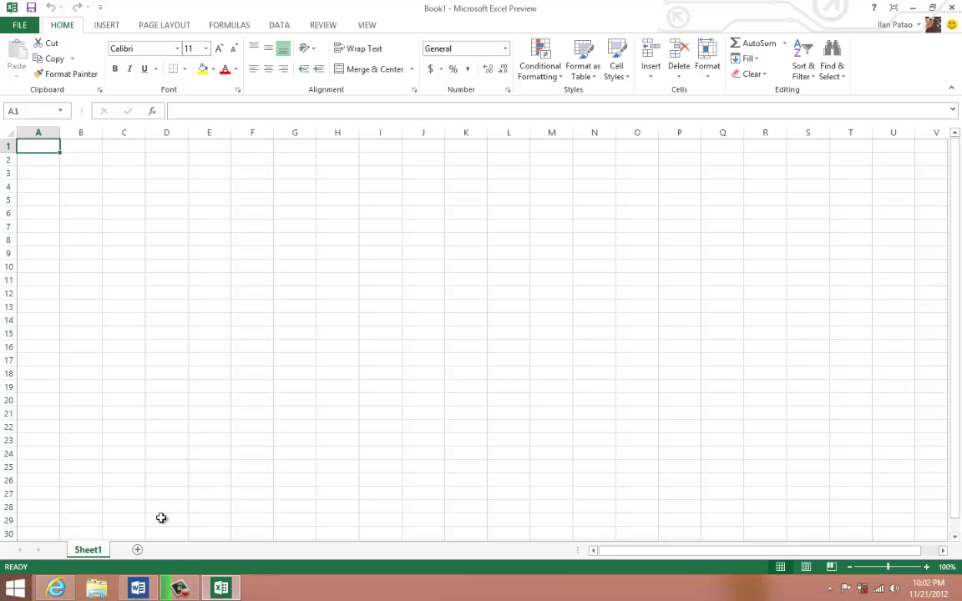
{"action": "key", "text": "alt+Tab"}
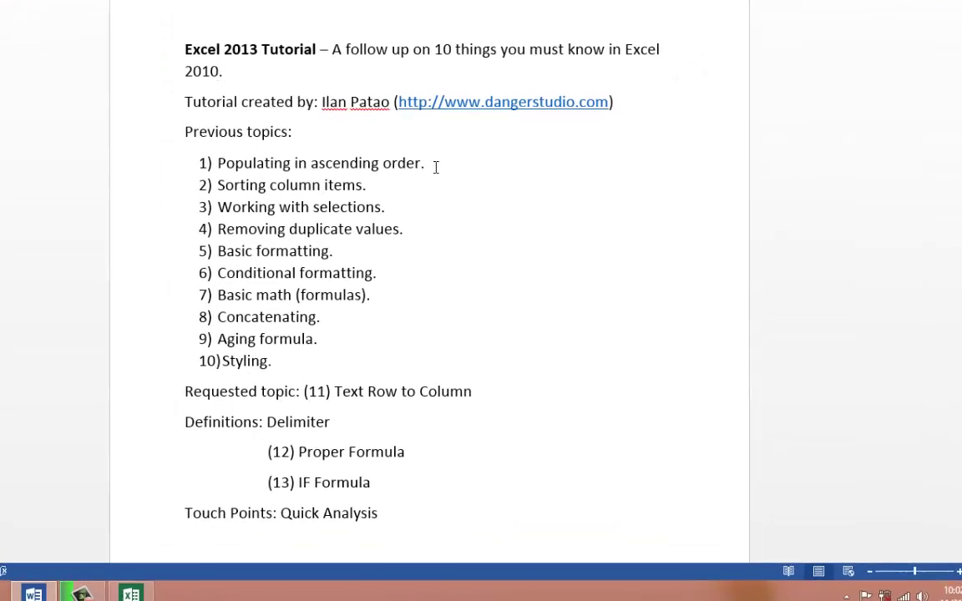
- Bold the Word topic 'Populating in ascending order.' and return to Excel's Book1
{"action": "left_click", "coordinate": [415, 163]}
{"action": "left_click", "coordinate": [218, 163], "text": "shift"}
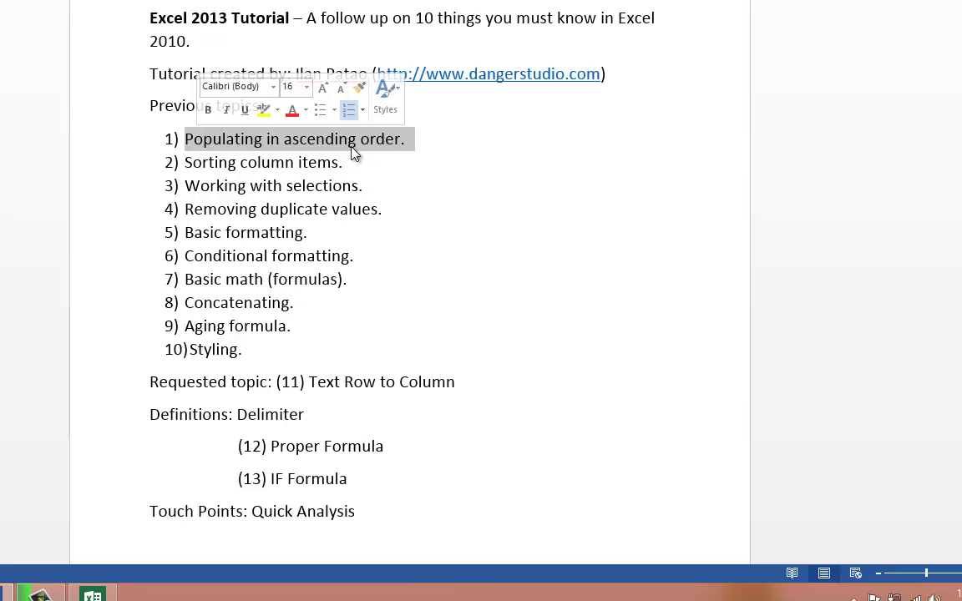
{"action": "left_click", "coordinate": [208, 109]}
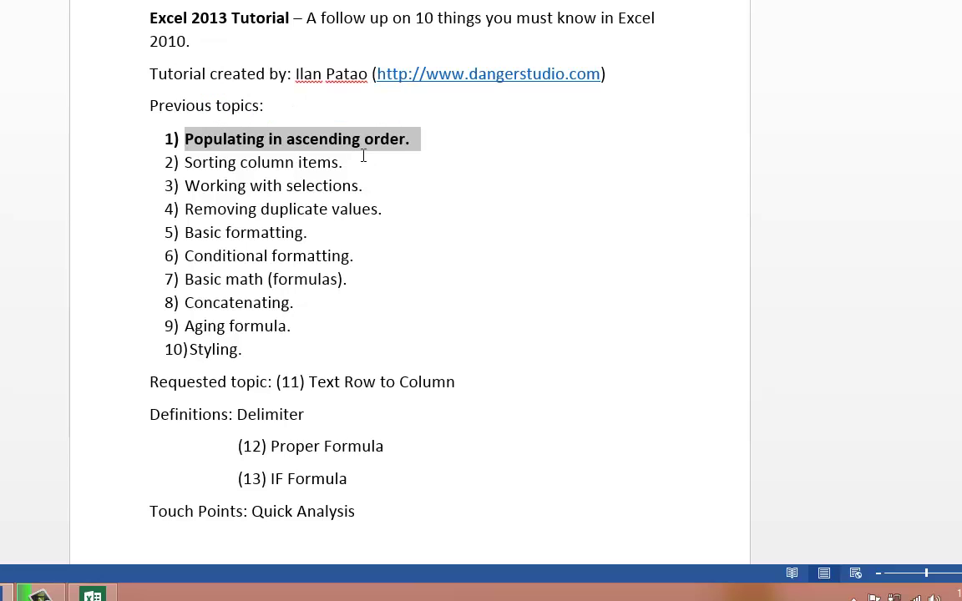
{"action": "left_click", "coordinate": [415, 142]}
{"action": "left_click_drag", "start_coordinate": [228, 140], "coordinate": [198, 143]}
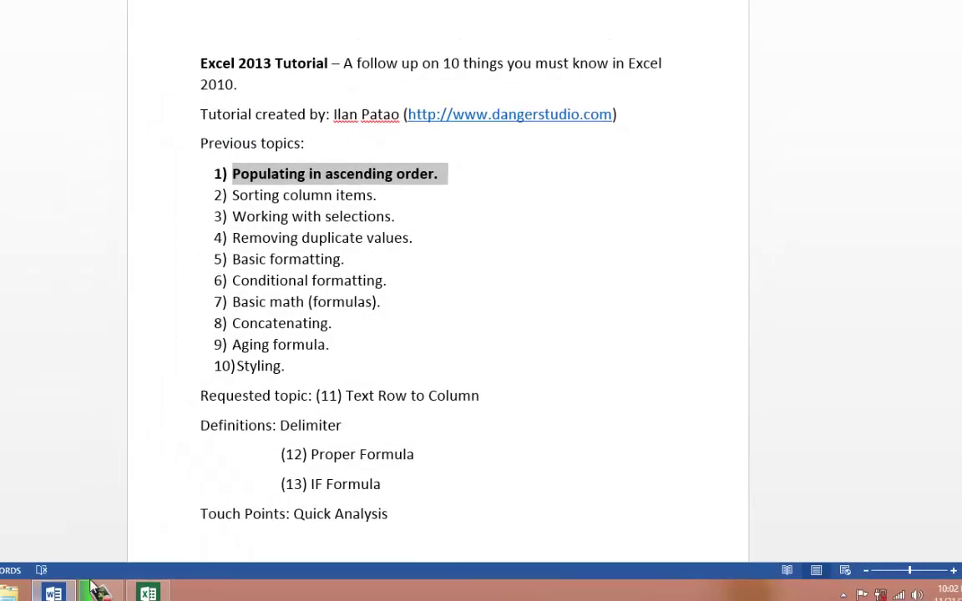
{"action": "left_click", "coordinate": [93, 595]}
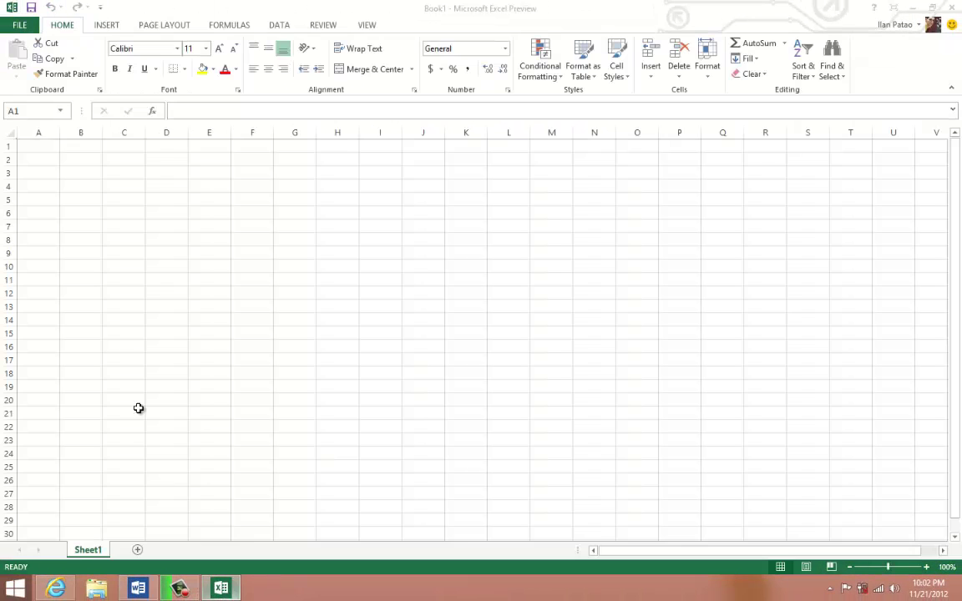
{"action": "left_click", "coordinate": [42, 159]}
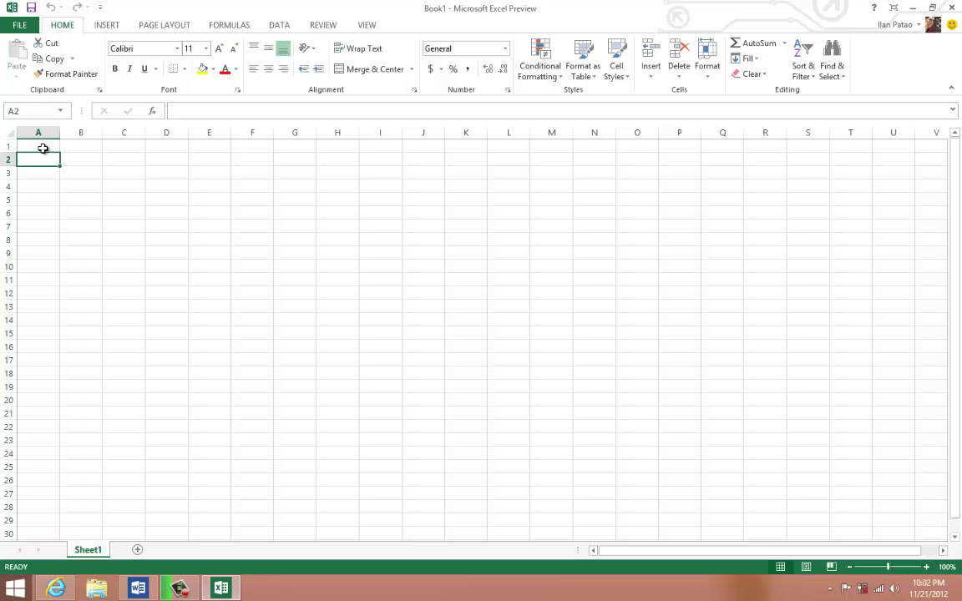
{"action": "left_click", "coordinate": [43, 148]}
{"action": "type", "text": "1"}
{"action": "key", "text": "Return"}
{"action": "key", "text": "Return"}
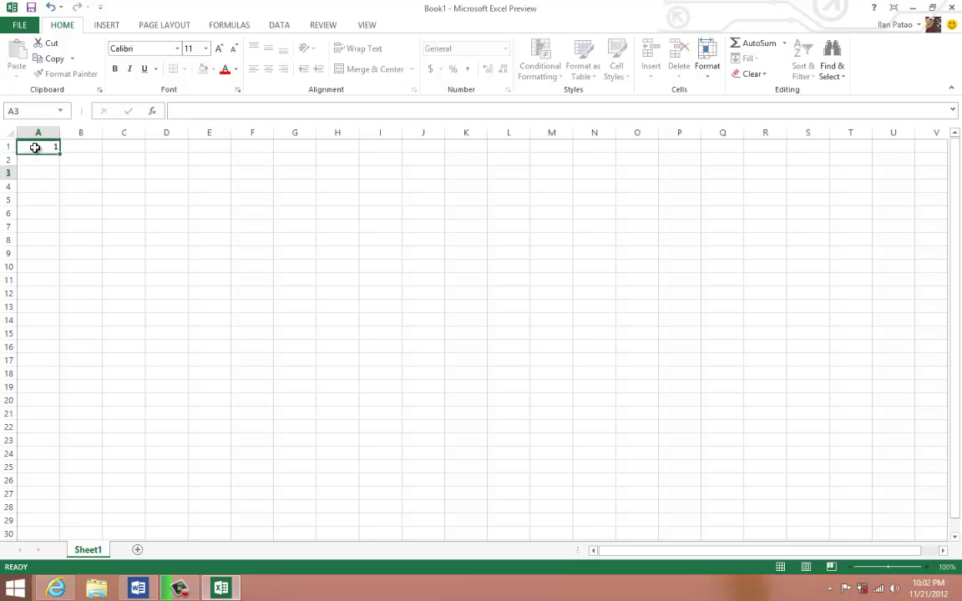
{"action": "left_click", "coordinate": [37, 147]}
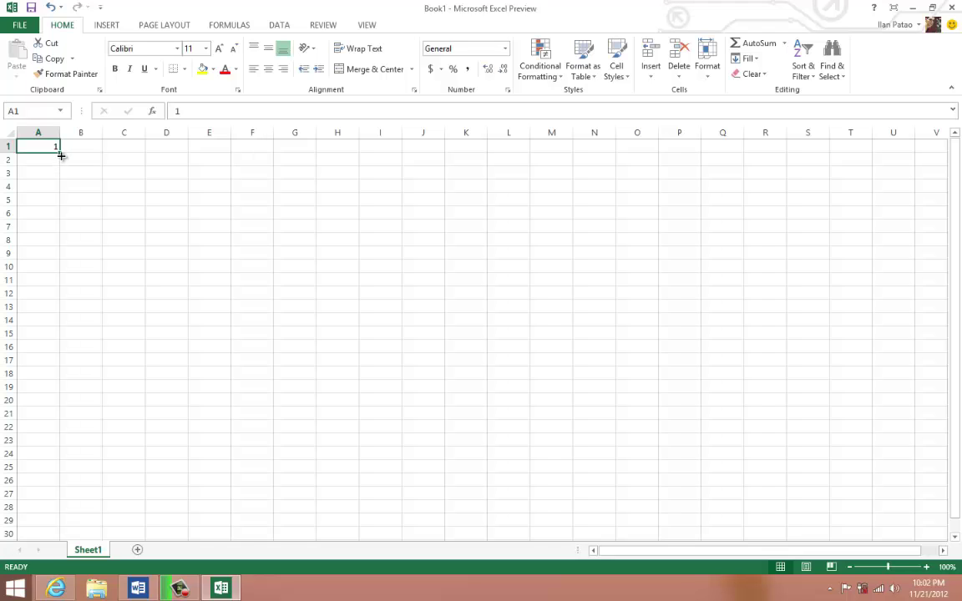
{"action": "left_click_drag", "start_coordinate": [60, 155], "coordinate": [60, 155]}
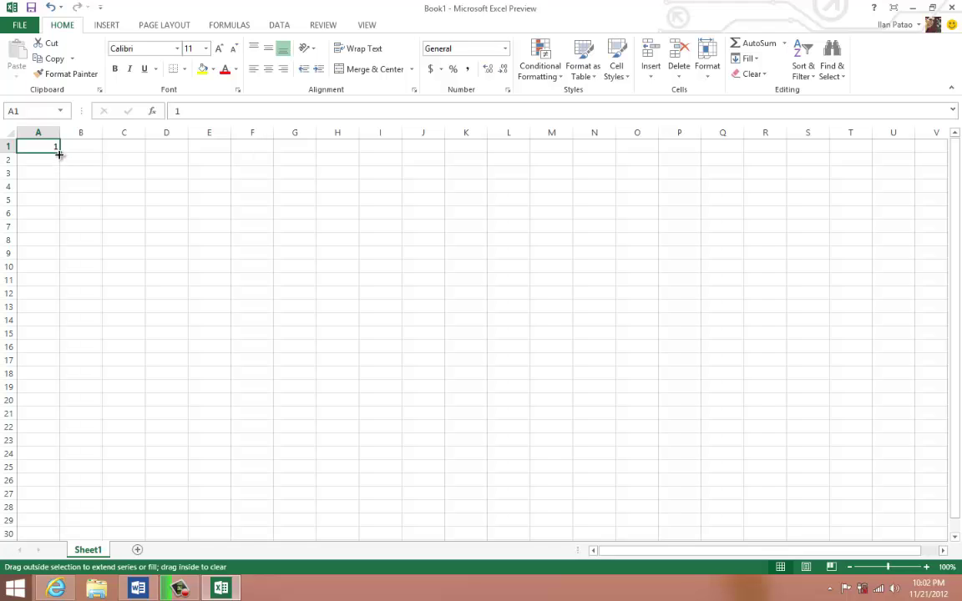
{"action": "left_click_drag", "start_coordinate": [58, 200], "coordinate": [47, 404]}
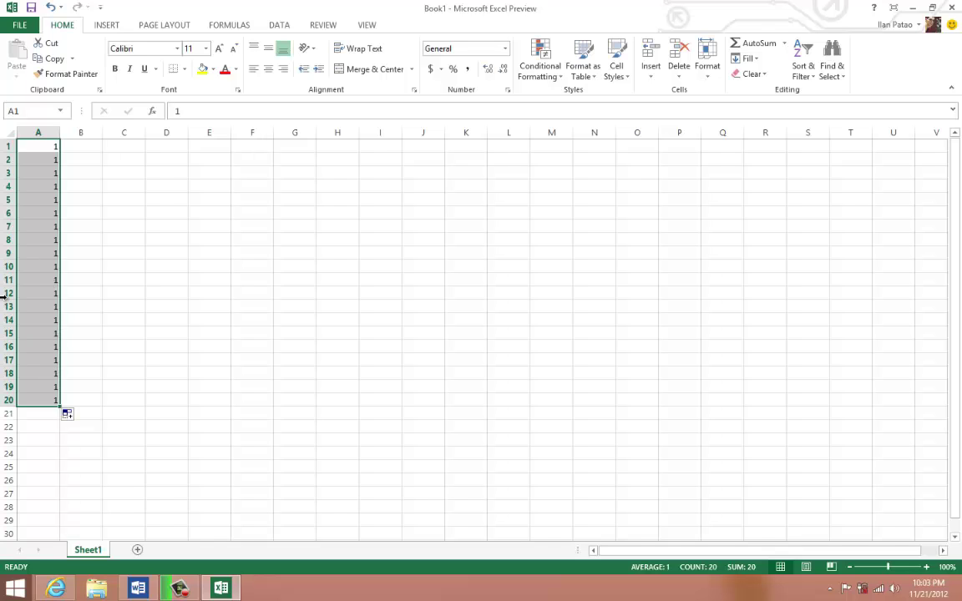
{"action": "key", "text": "Delete"}
{"action": "left_click", "coordinate": [52, 148]}
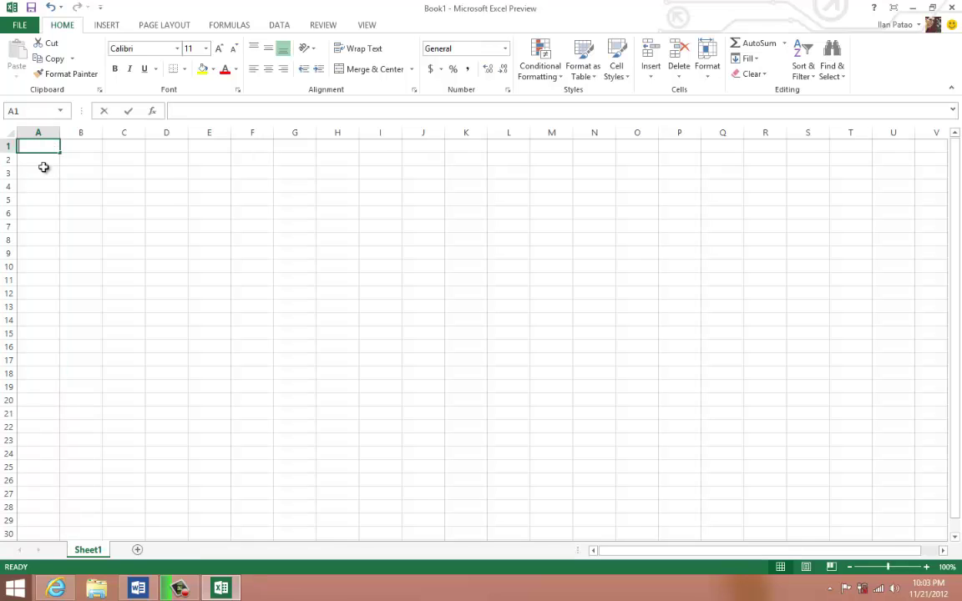
- Enter 1 and 2 in A1:A2 and fill the series down to 25
{"action": "type", "text": "1"}
{"action": "key", "text": "Return"}
{"action": "type", "text": "2"}
{"action": "key", "text": "Return"}
{"action": "key", "text": "Return"}
{"action": "key", "text": "Return"}
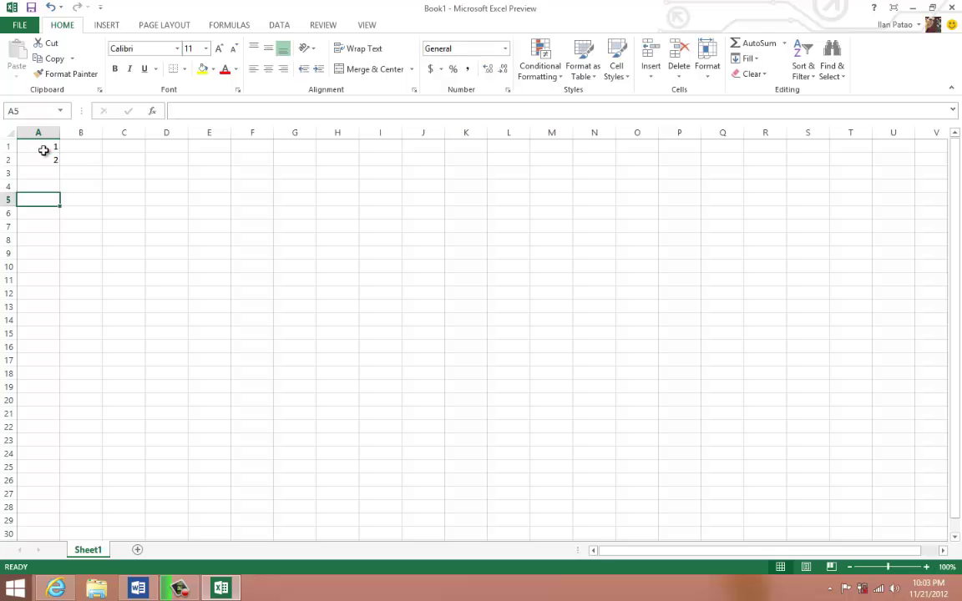
{"action": "left_click_drag", "start_coordinate": [44, 150], "coordinate": [54, 164]}
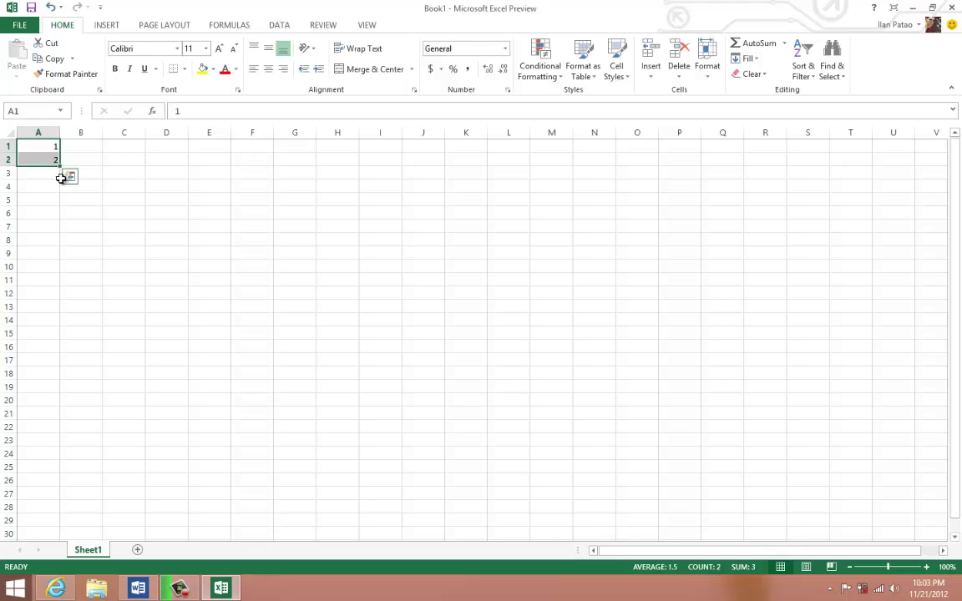
{"action": "left_click_drag", "start_coordinate": [61, 167], "coordinate": [58, 182]}
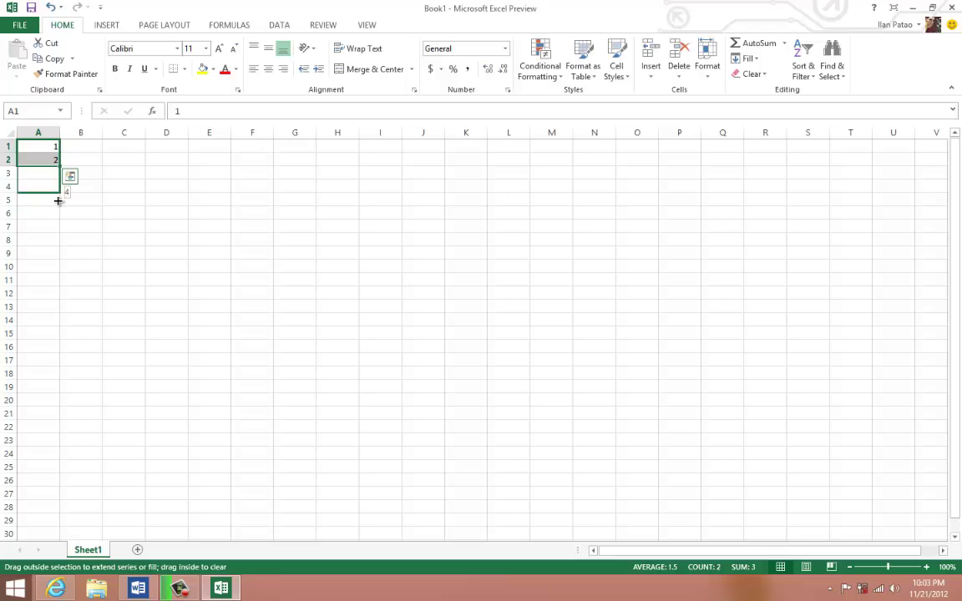
{"action": "left_click_drag", "start_coordinate": [57, 200], "coordinate": [45, 470]}
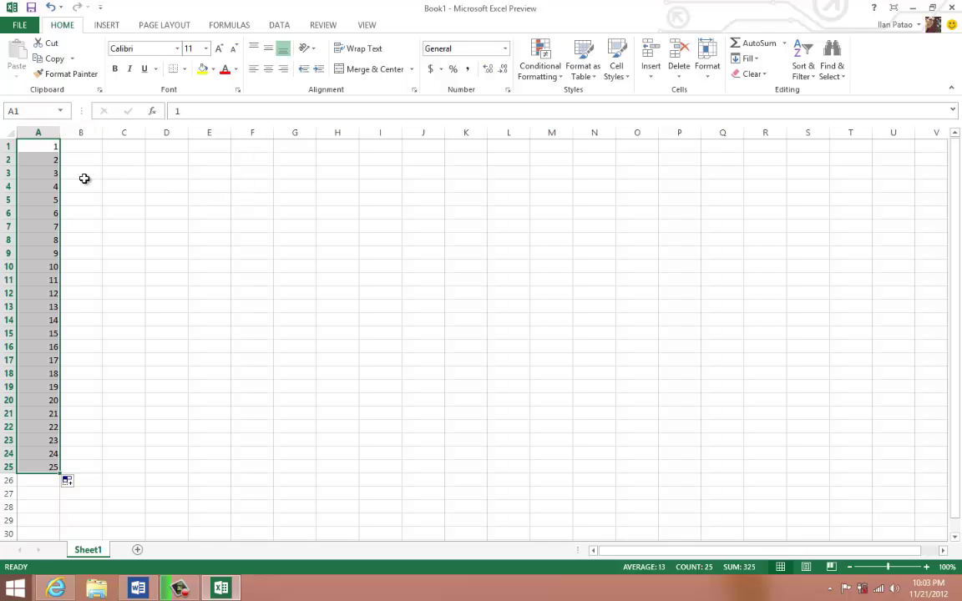
- Left-align the numbers, then select A1:A25 and delete them
{"action": "left_click", "coordinate": [255, 68]}
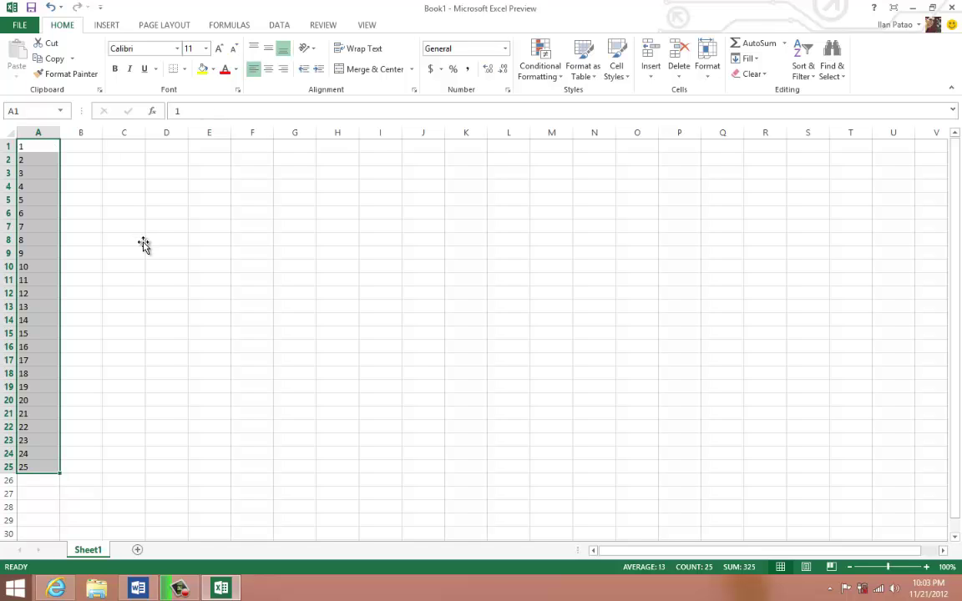
{"action": "left_click", "coordinate": [144, 244]}
{"action": "left_click_drag", "start_coordinate": [26, 465], "coordinate": [34, 145]}
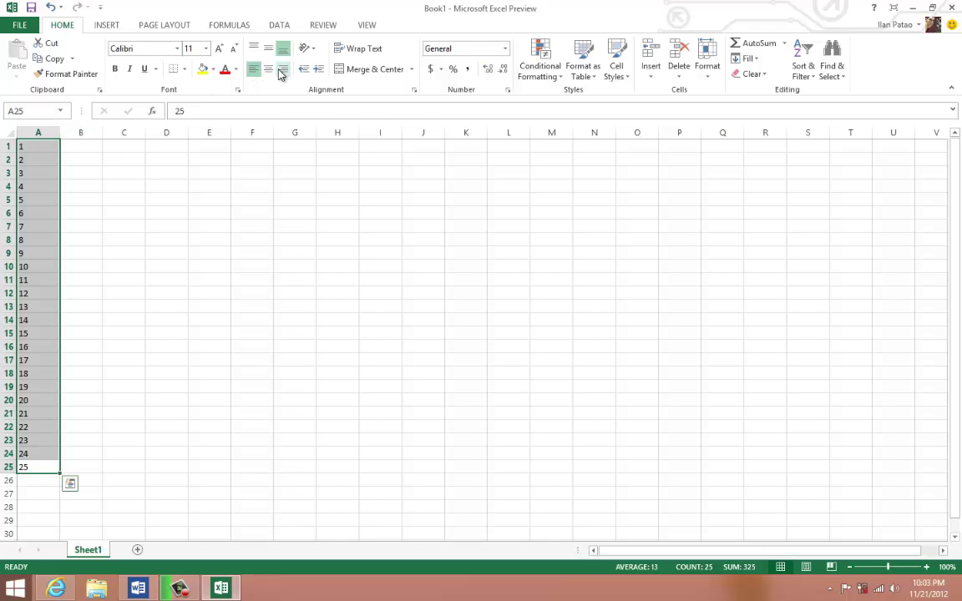
{"action": "key", "text": "Delete"}
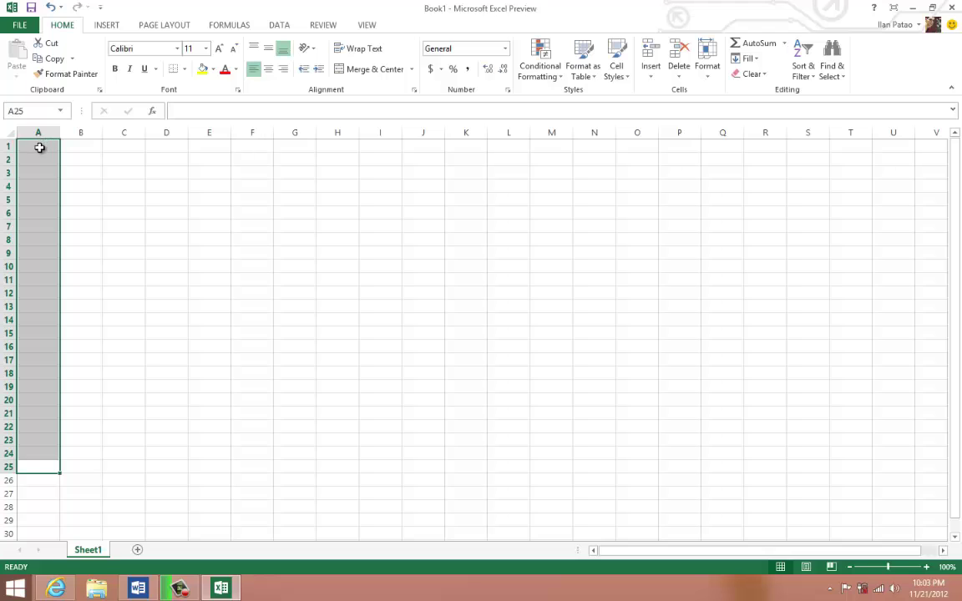
{"action": "left_click", "coordinate": [37, 146]}
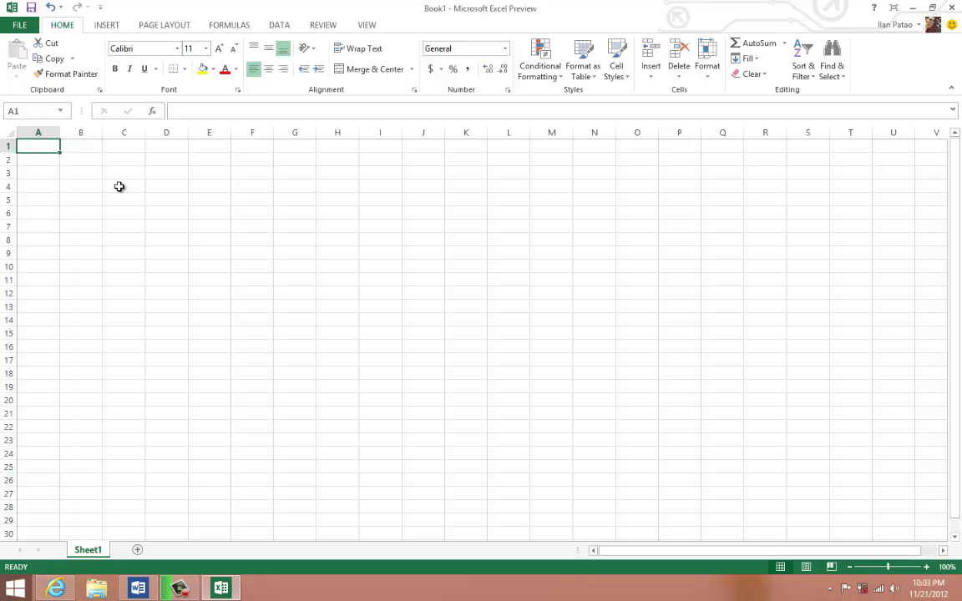
{"action": "type", "text": "1960"}
{"action": "key", "text": "Tab"}
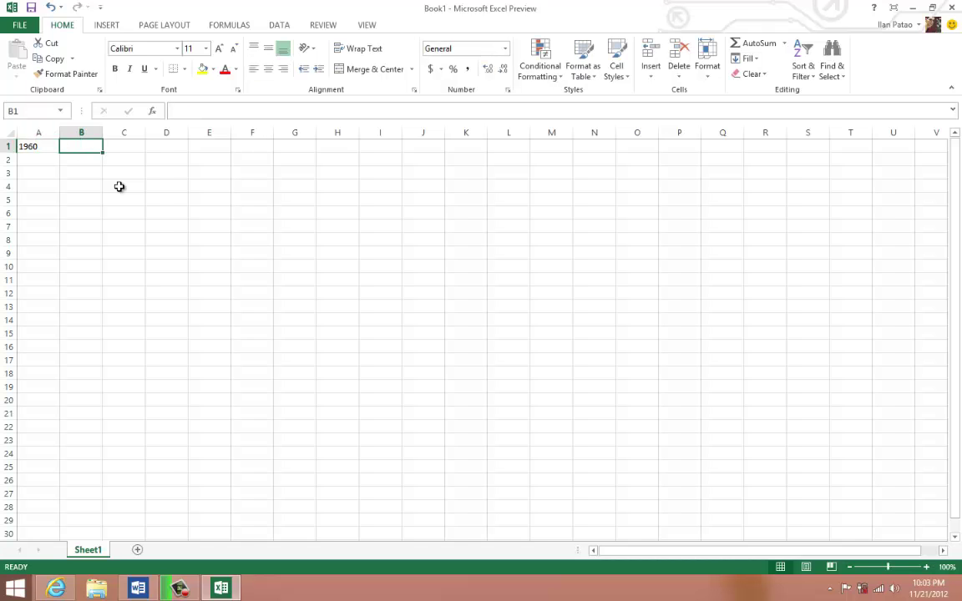
{"action": "left_click", "coordinate": [56, 158]}
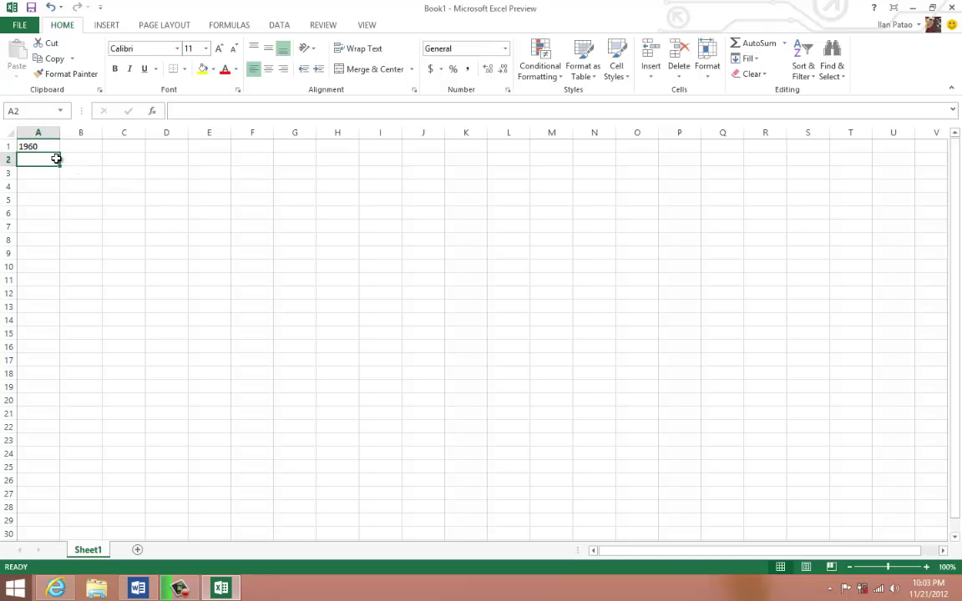
{"action": "type", "text": "1961"}
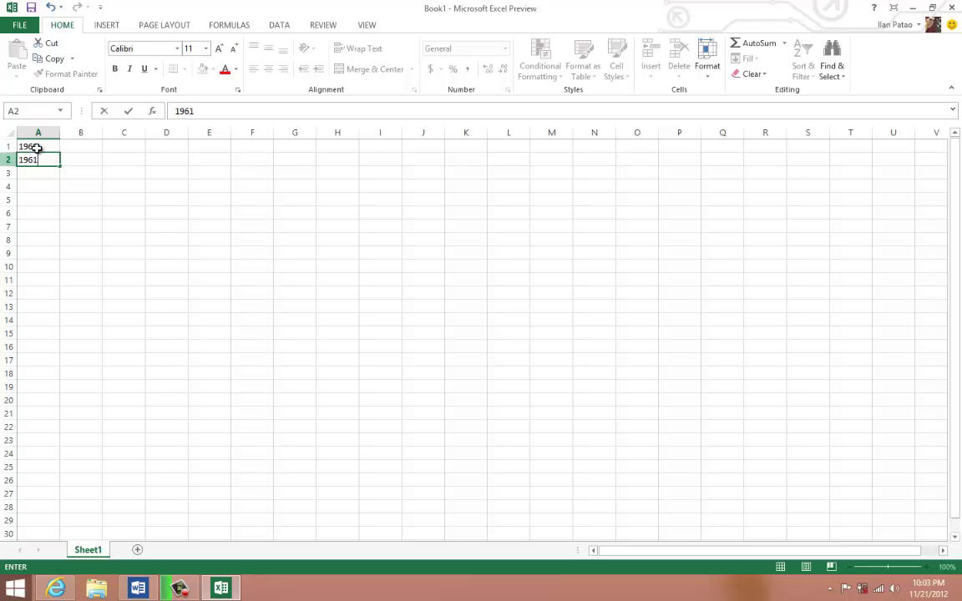
{"action": "left_click_drag", "start_coordinate": [37, 147], "coordinate": [53, 526]}
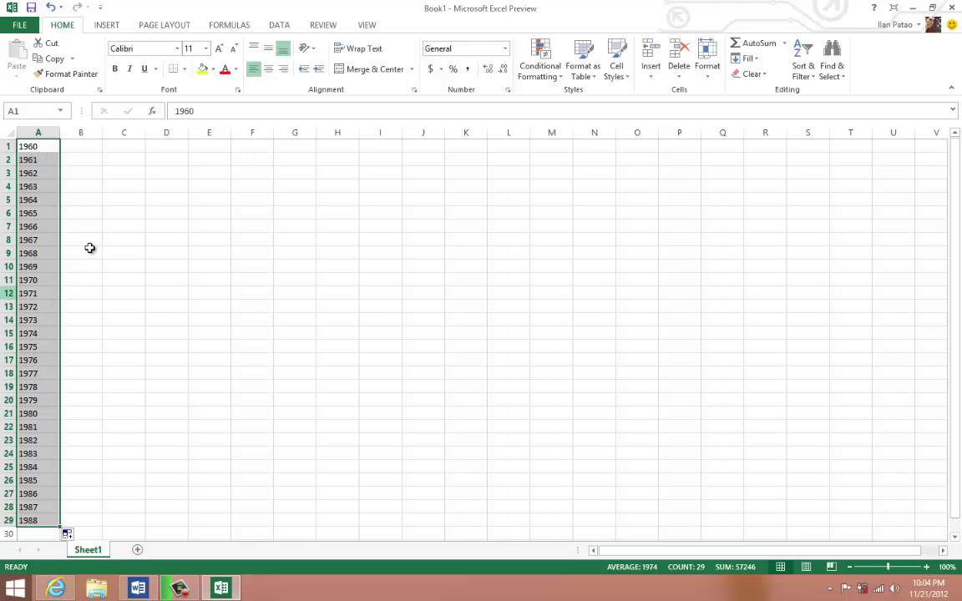
{"action": "key", "text": "Delete"}
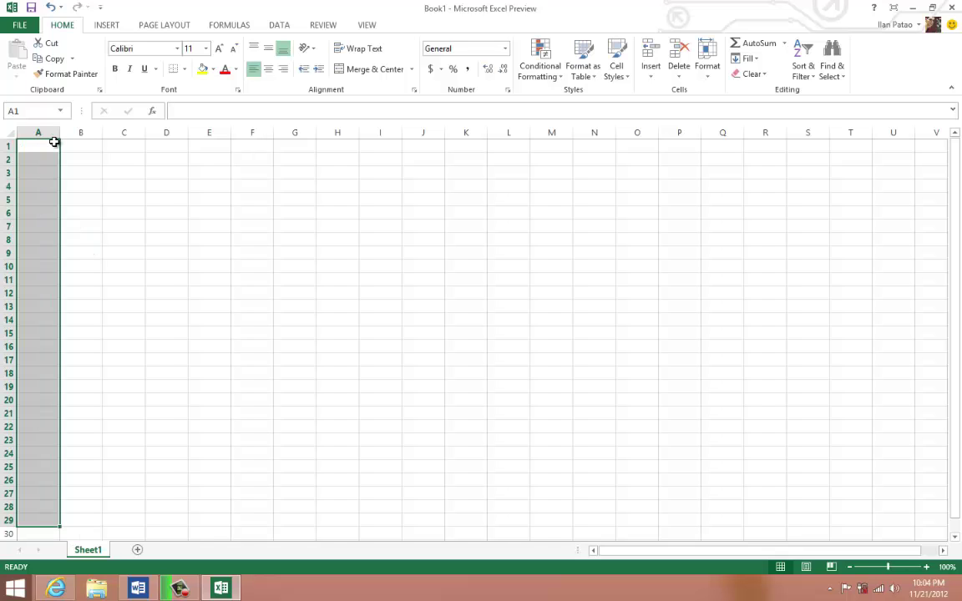
{"action": "left_click", "coordinate": [39, 149]}
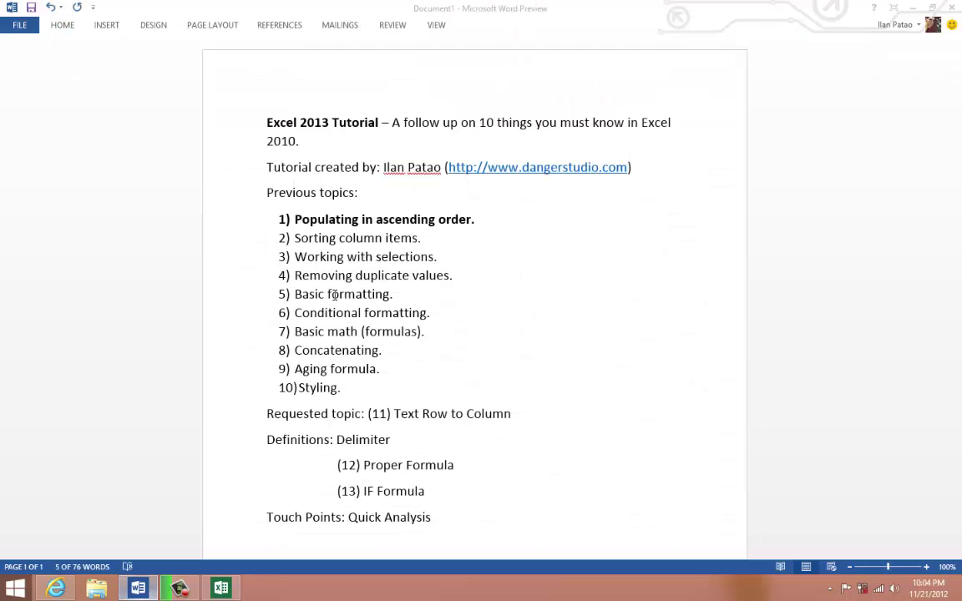
- Bold the Word topic 'Sorting column items.' and return to the Excel sheet
{"action": "key", "text": "alt+Tab"}
{"action": "left_click_drag", "start_coordinate": [424, 238], "coordinate": [294, 239]}
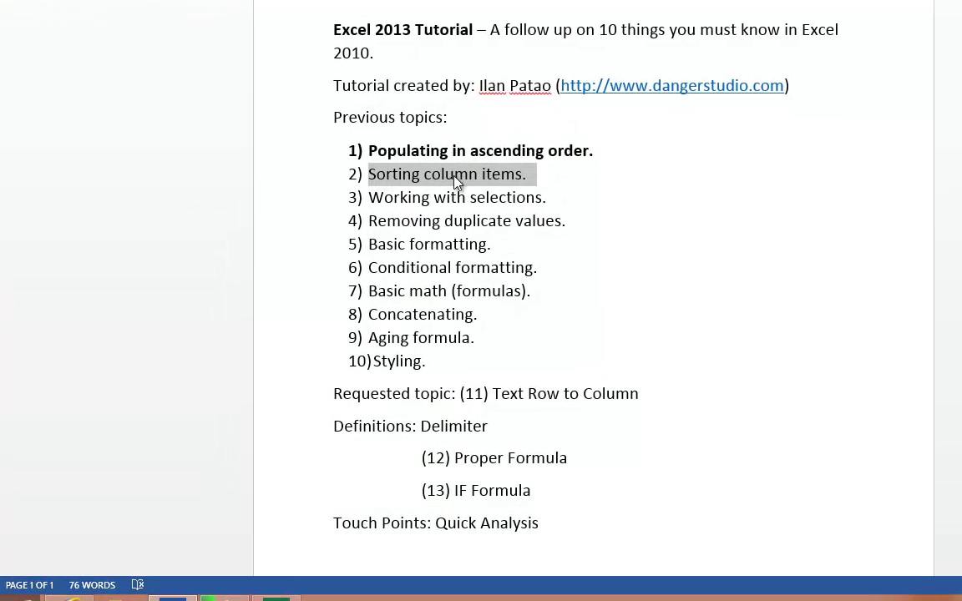
{"action": "left_click_drag", "start_coordinate": [457, 182], "coordinate": [482, 189]}
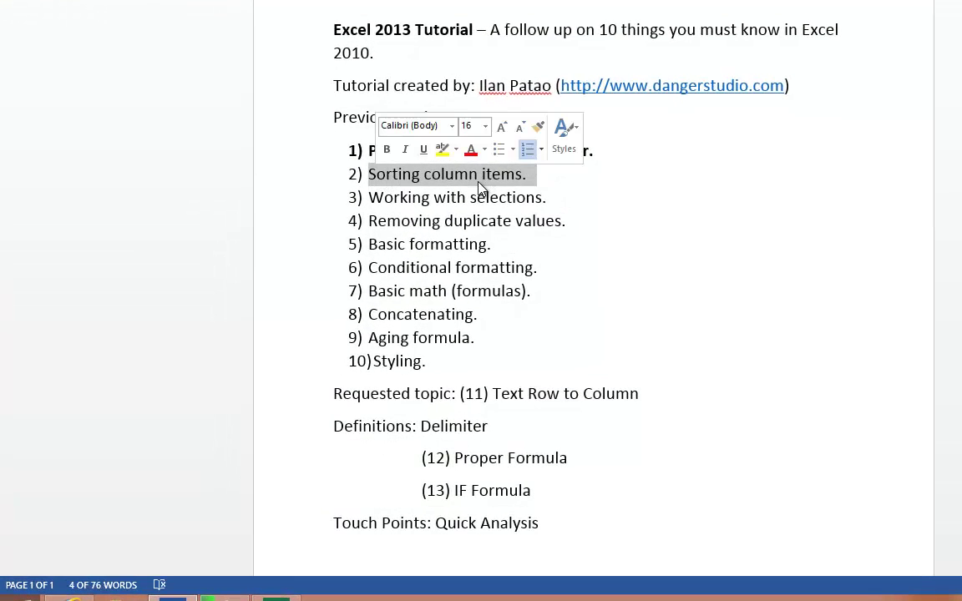
{"action": "left_click", "coordinate": [388, 151]}
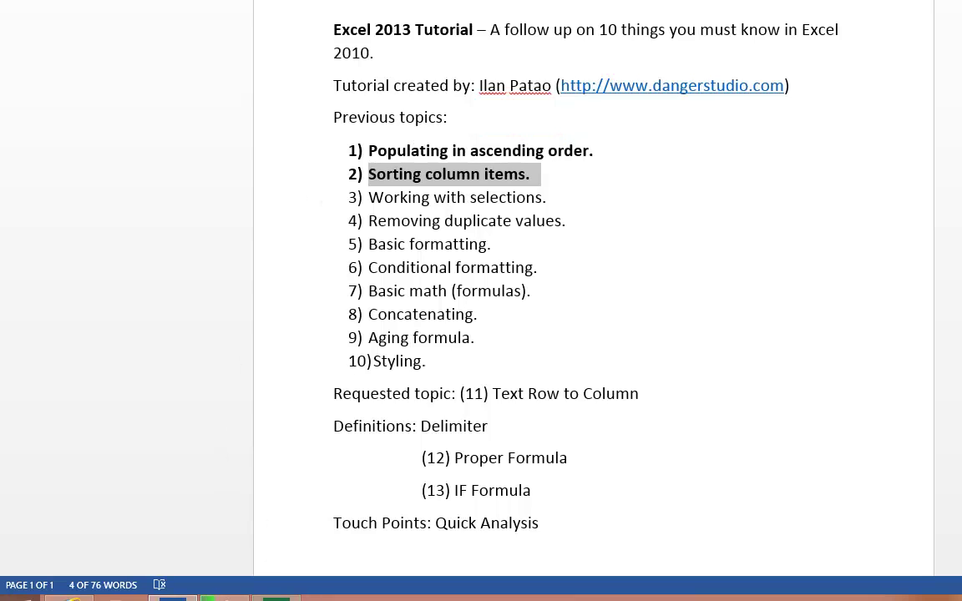
{"action": "left_click", "coordinate": [276, 598]}
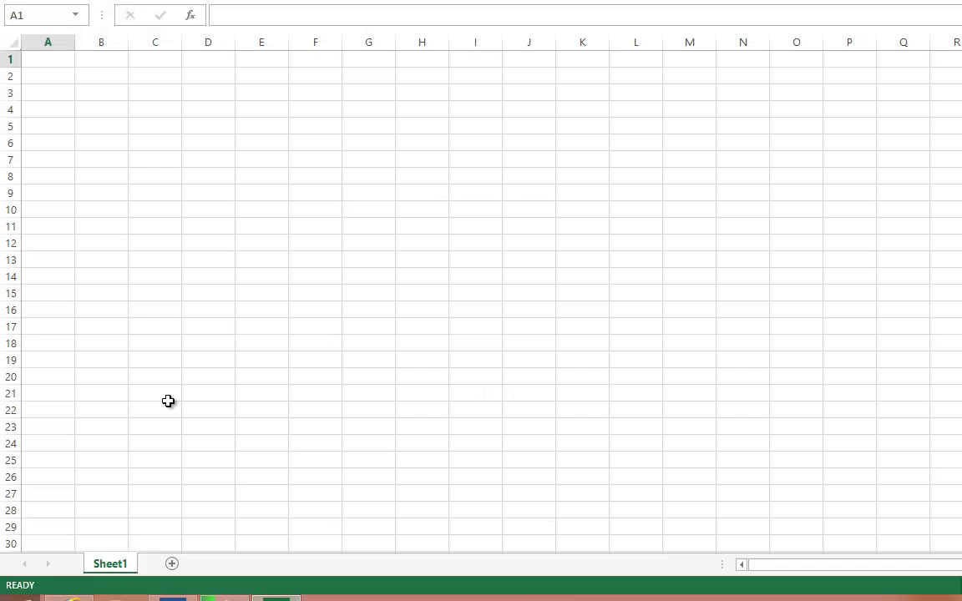
{"action": "left_click", "coordinate": [42, 92]}
- Enter the numbers 1, 3, 2, 5, 4 down A1:A5
{"action": "left_click", "coordinate": [41, 60]}
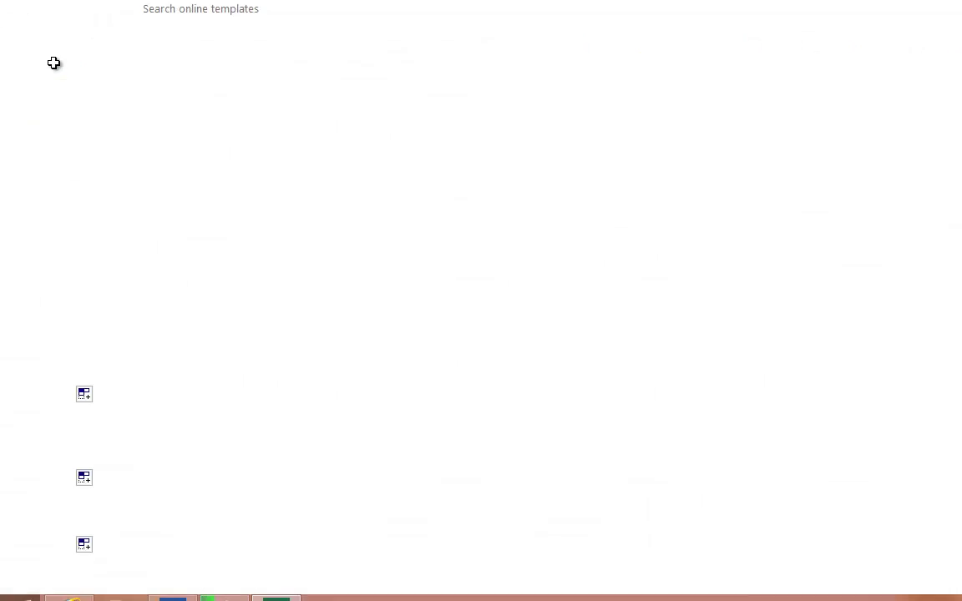
{"action": "type", "text": "1"}
{"action": "key", "text": "Return"}
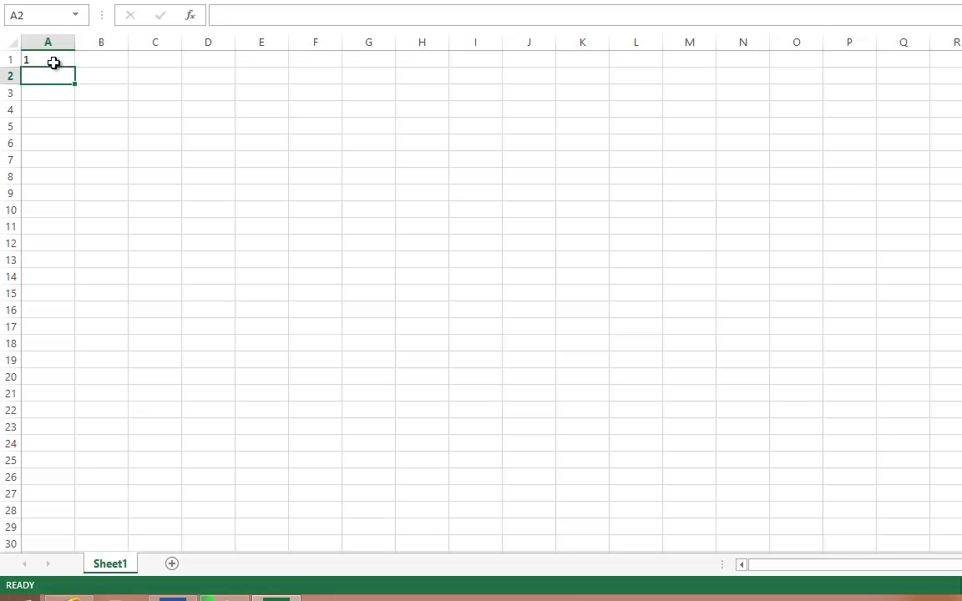
{"action": "type", "text": "3"}
{"action": "key", "text": "Return"}
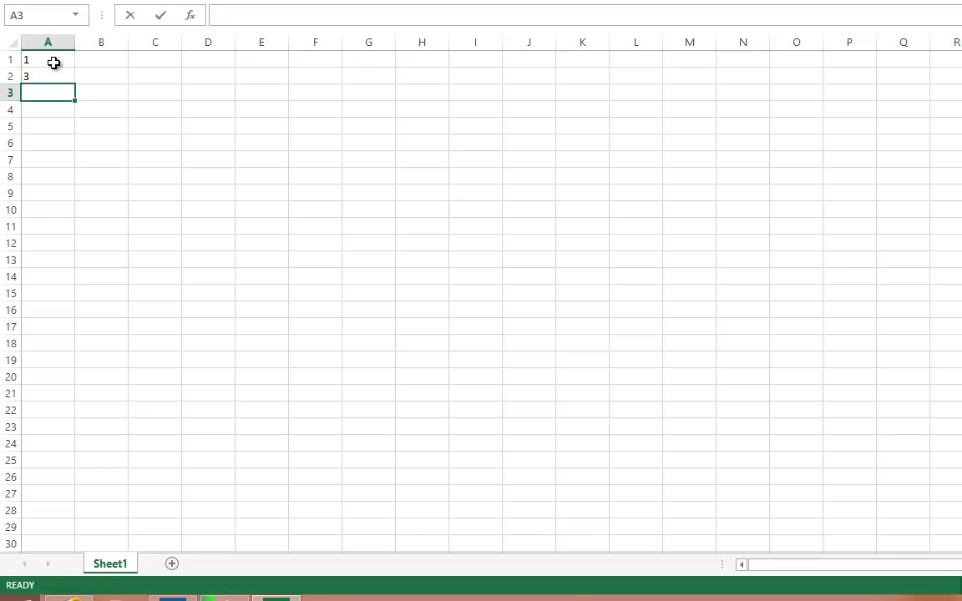
{"action": "type", "text": "2"}
{"action": "key", "text": "Return"}
{"action": "type", "text": "5"}
{"action": "key", "text": "Return"}
{"action": "type", "text": "4"}
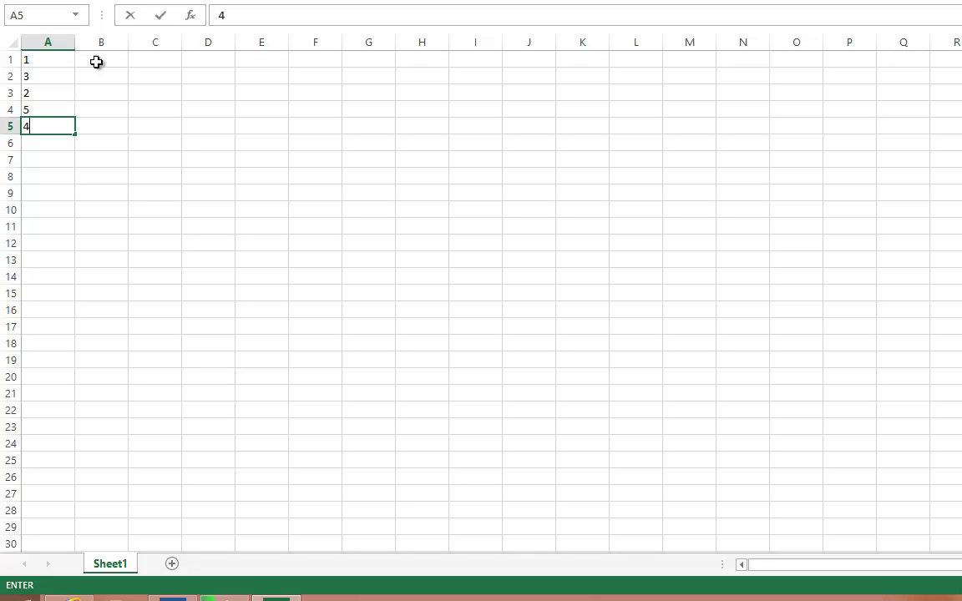
{"action": "left_click", "coordinate": [94, 73]}
{"action": "left_click_drag", "start_coordinate": [50, 60], "coordinate": [52, 124]}
- Type five sample first names into B1:B5 and fix the misspelled name in B5
{"action": "left_click", "coordinate": [101, 60]}
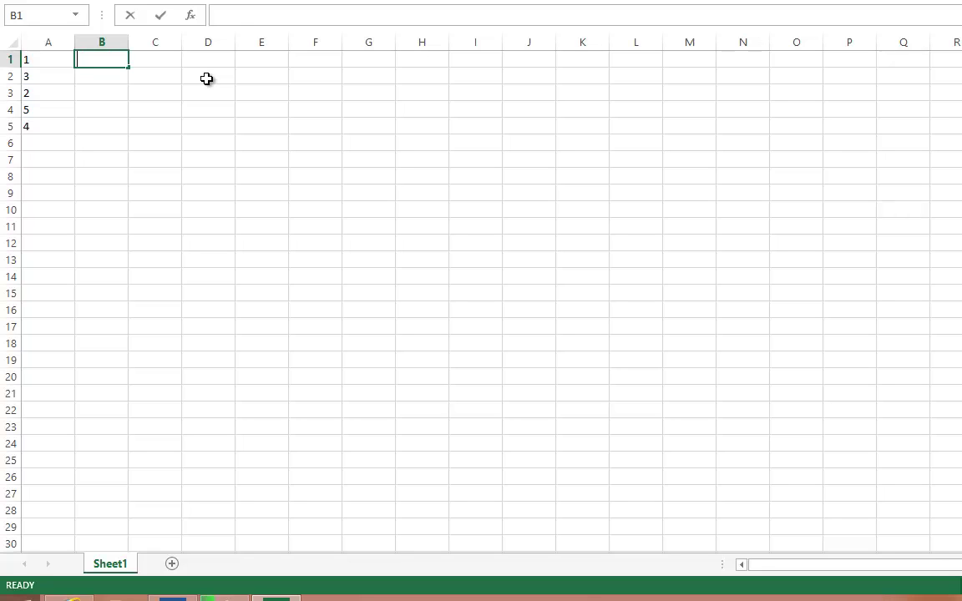
{"action": "type", "text": "john"}
{"action": "key", "text": "Return"}
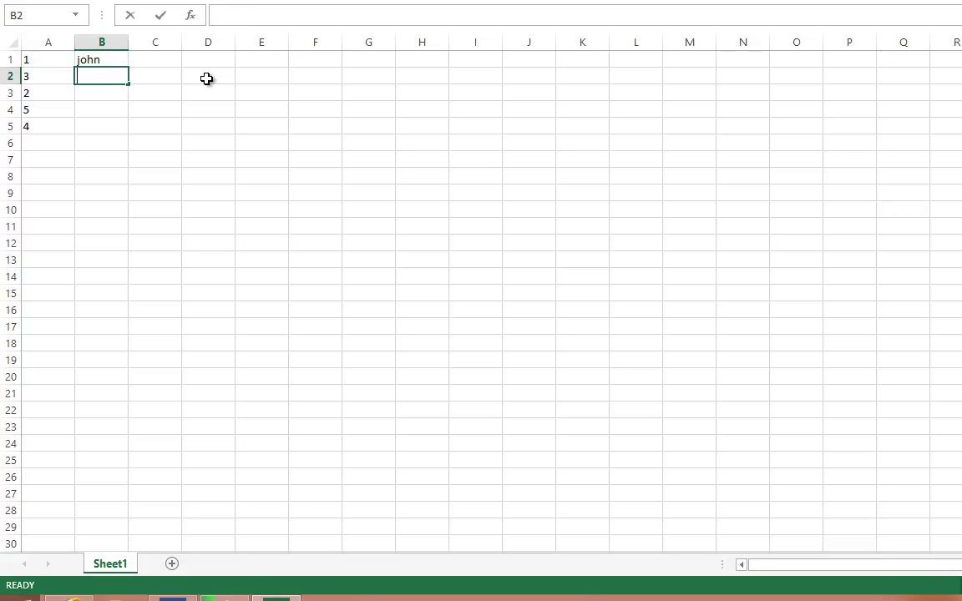
{"action": "type", "text": "jane"}
{"action": "key", "text": "Return"}
{"action": "type", "text": "nic"}
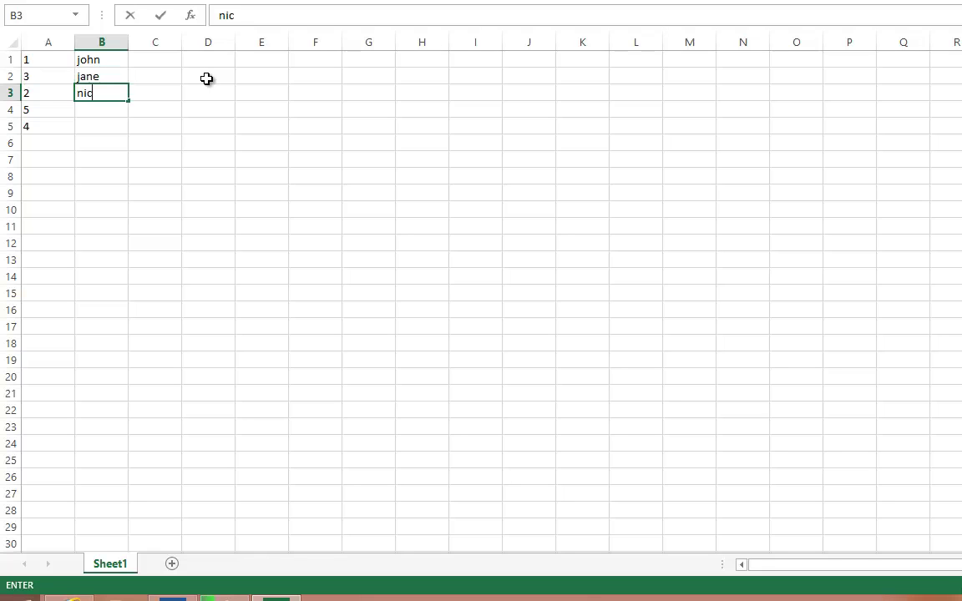
{"action": "type", "text": "k"}
{"action": "key", "text": "Return"}
{"action": "type", "text": "nicole"}
{"action": "key", "text": "Return"}
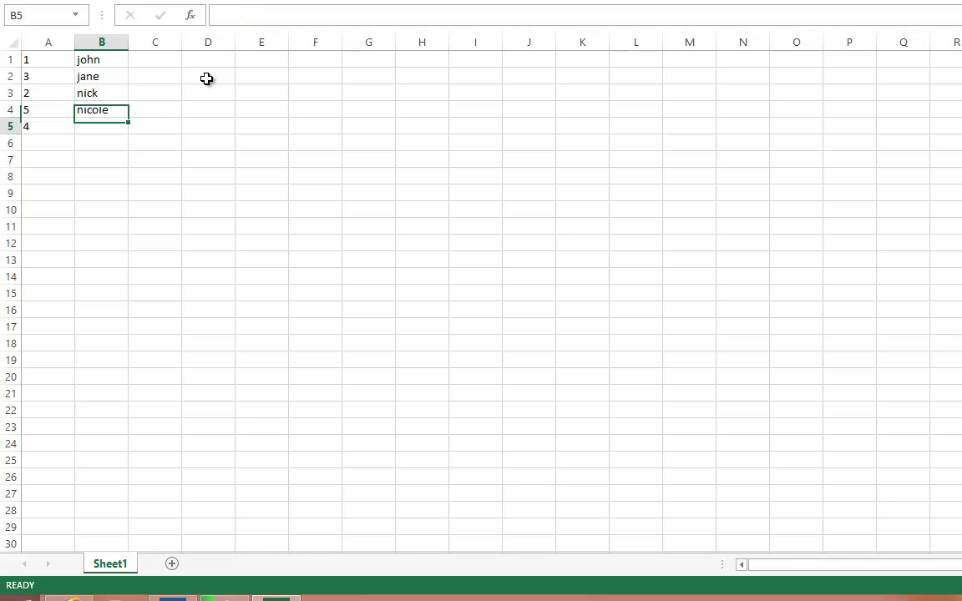
{"action": "type", "text": "danile"}
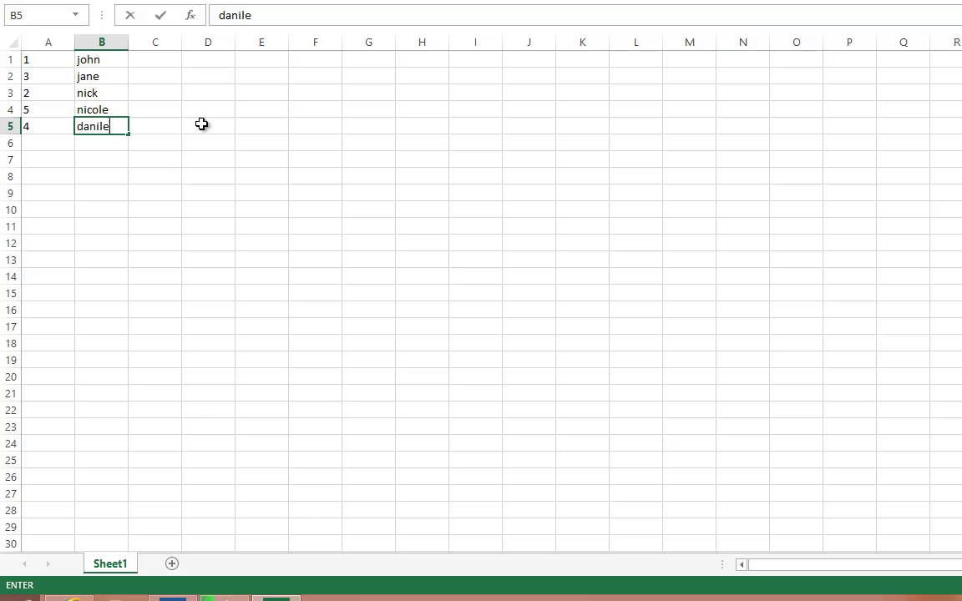
{"action": "left_click", "coordinate": [202, 123]}
{"action": "left_click", "coordinate": [114, 126]}
{"action": "type", "text": "daniel"}
{"action": "key", "text": "Return"}
{"action": "key", "text": "Return"}
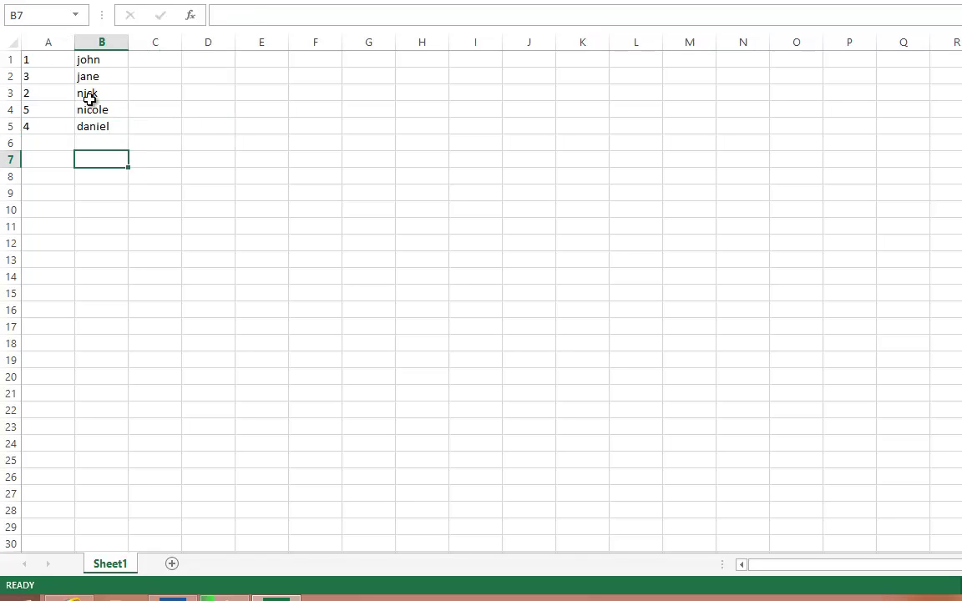
- Custom-sort columns A:B by Column A, Smallest to Largest
{"action": "left_click", "coordinate": [105, 125]}
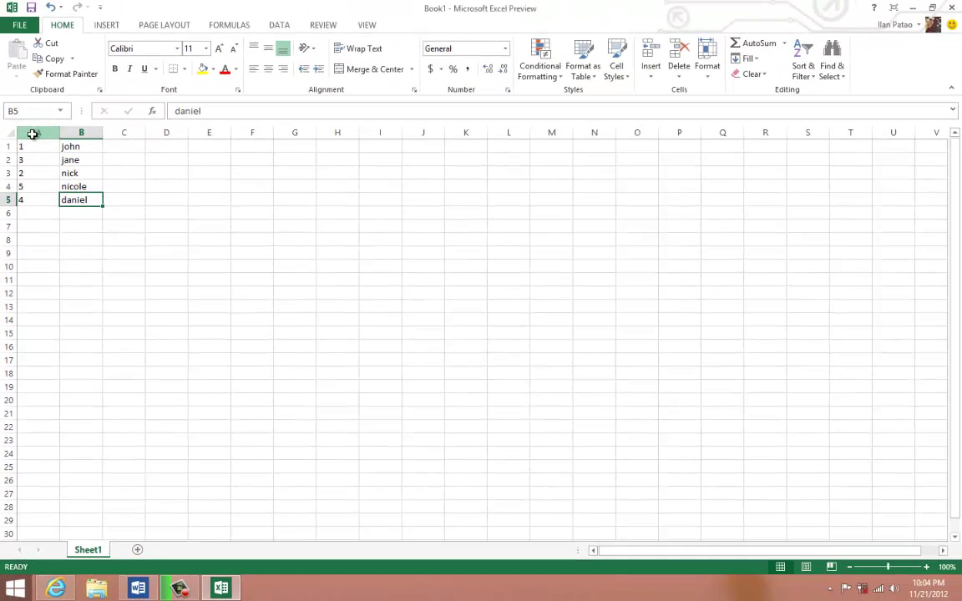
{"action": "left_click_drag", "start_coordinate": [31, 134], "coordinate": [81, 133]}
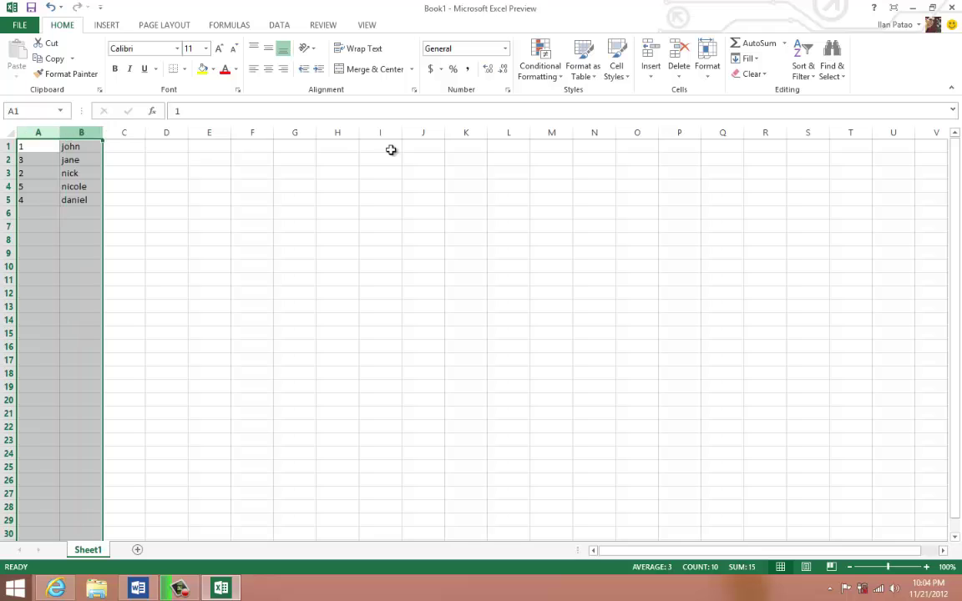
{"action": "left_click", "coordinate": [799, 65]}
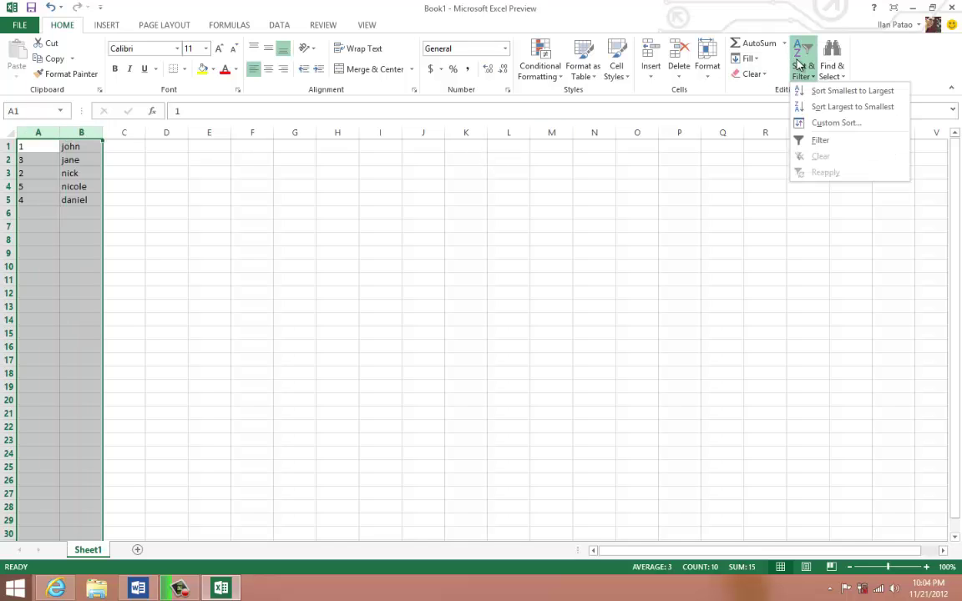
{"action": "left_click", "coordinate": [819, 124]}
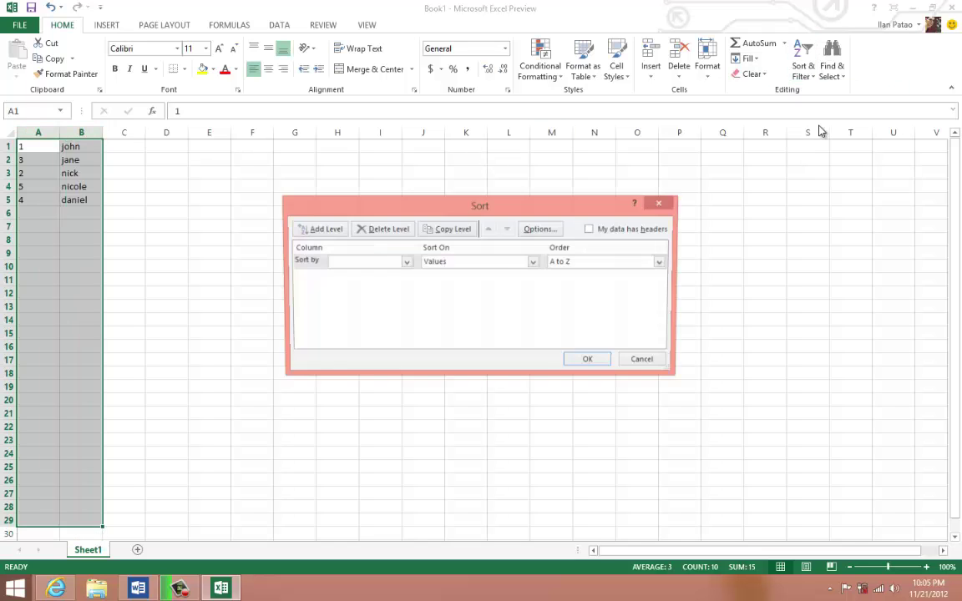
{"action": "left_click", "coordinate": [330, 265]}
{"action": "left_click", "coordinate": [344, 275]}
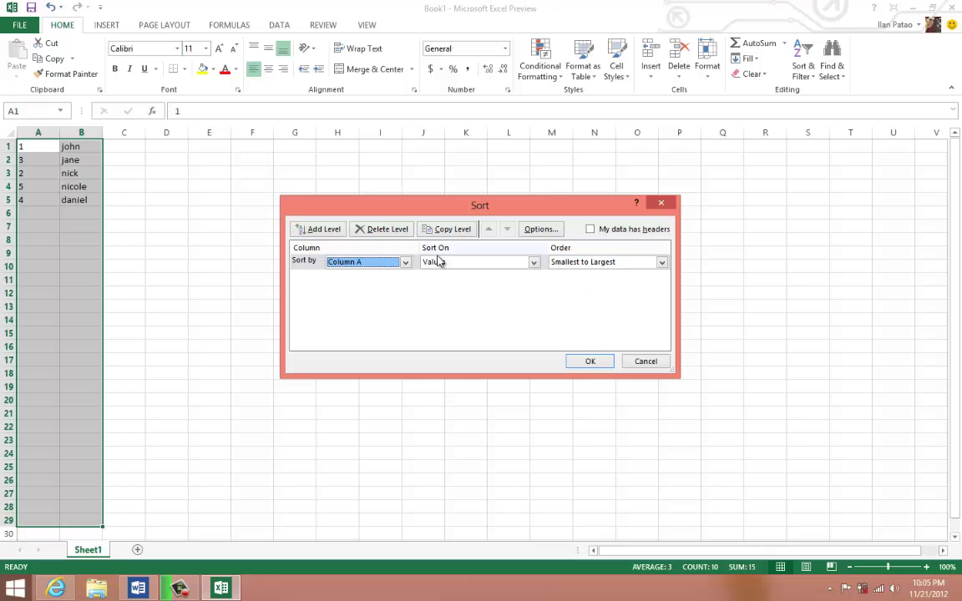
{"action": "left_click", "coordinate": [594, 360]}
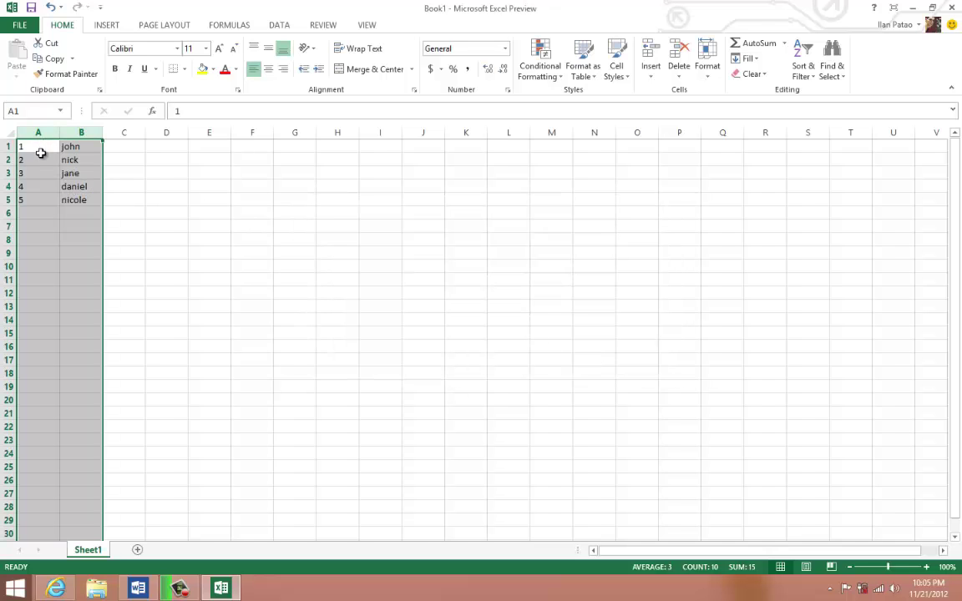
- Check the sorted rows, then undo the sort with Ctrl+Z to restore 1, 3, 2, 5, 4
{"action": "left_click", "coordinate": [28, 200]}
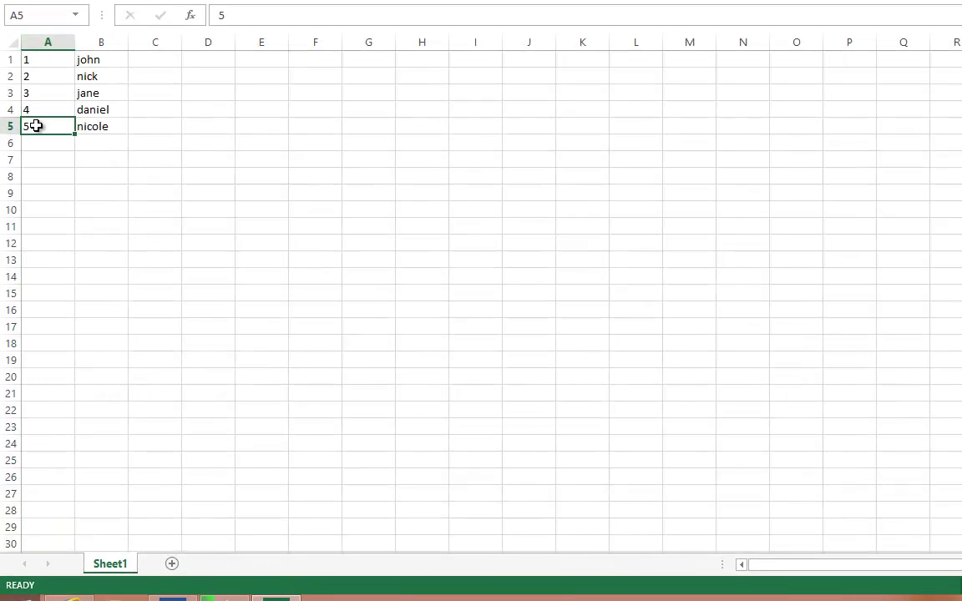
{"action": "mouse_move", "coordinate": [70, 126]}
{"action": "left_mouse_down"}
{"action": "mouse_move", "coordinate": [101, 127]}
{"action": "mouse_move", "coordinate": [78, 127]}
{"action": "left_mouse_up"}
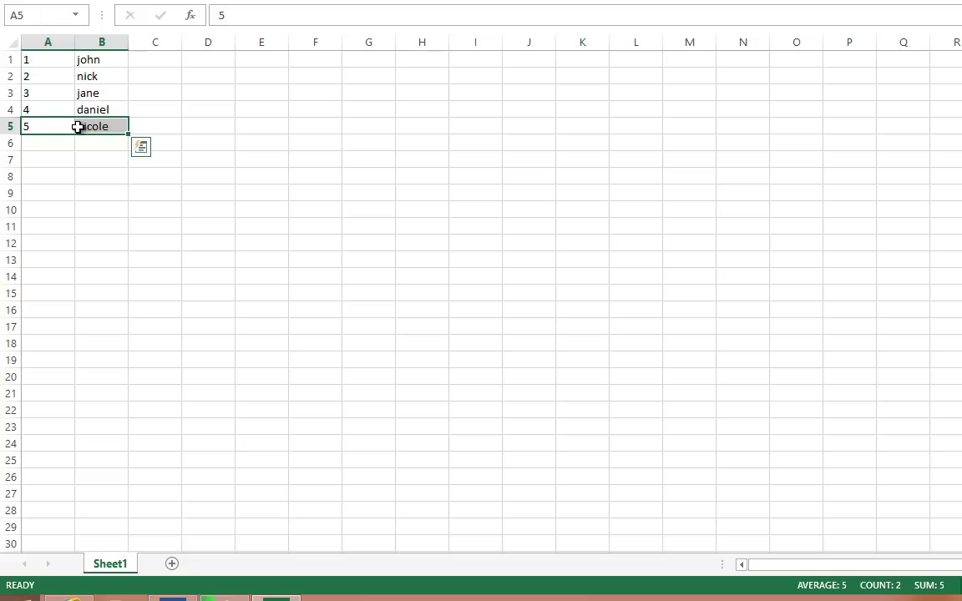
{"action": "left_click", "coordinate": [27, 62]}
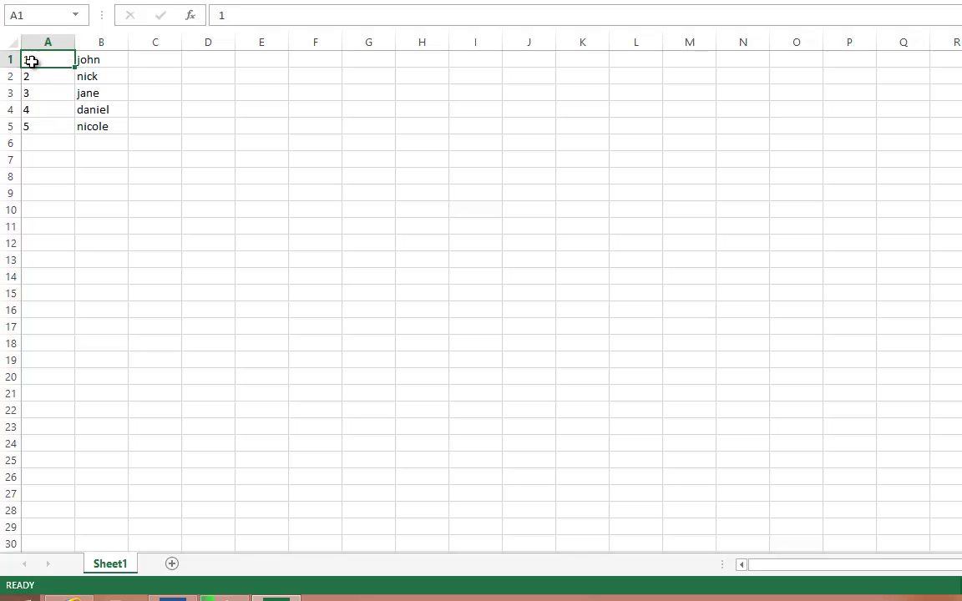
{"action": "left_click_drag", "start_coordinate": [94, 62], "coordinate": [48, 55]}
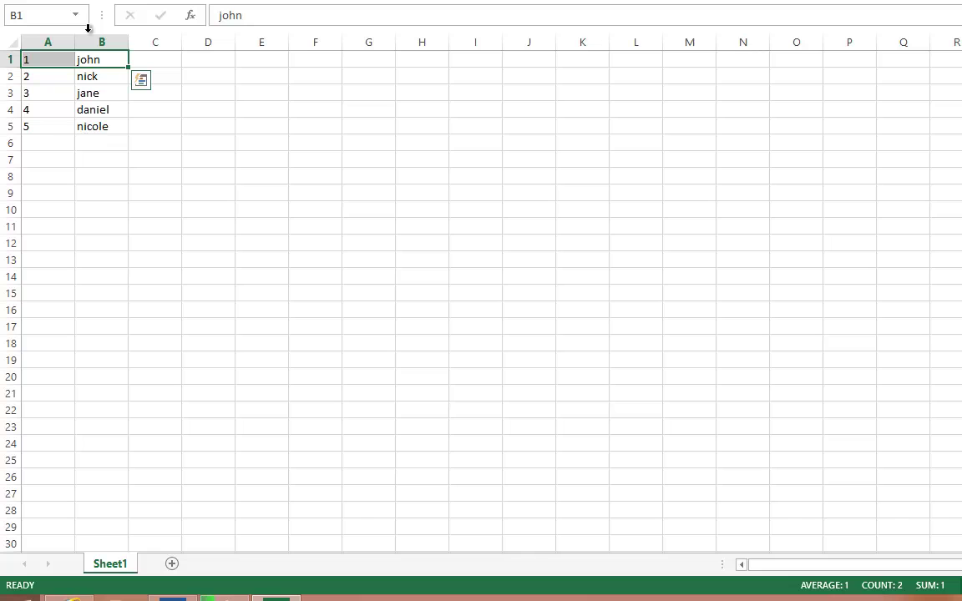
{"action": "left_click", "coordinate": [84, 129]}
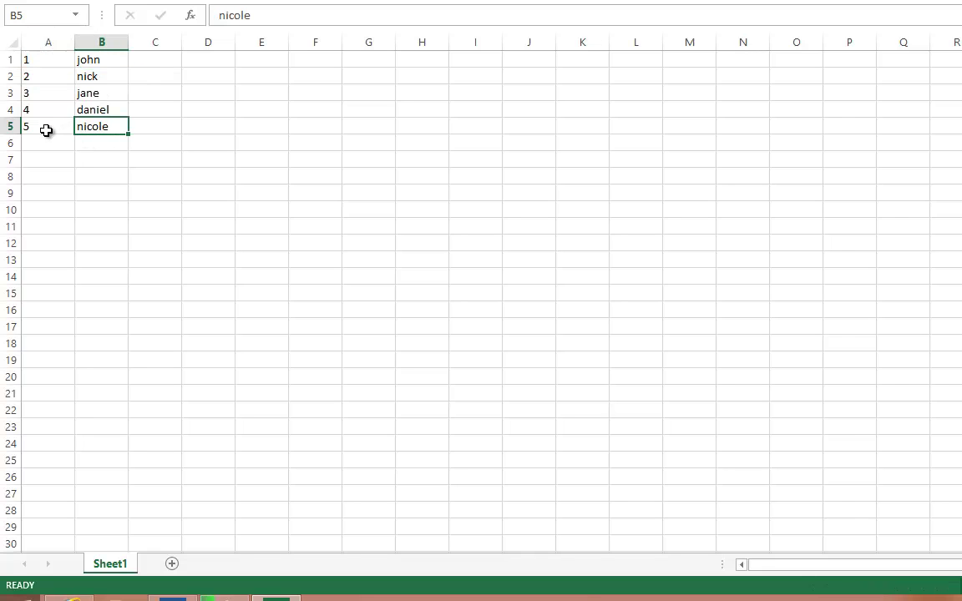
{"action": "key", "text": "ctrl+z"}
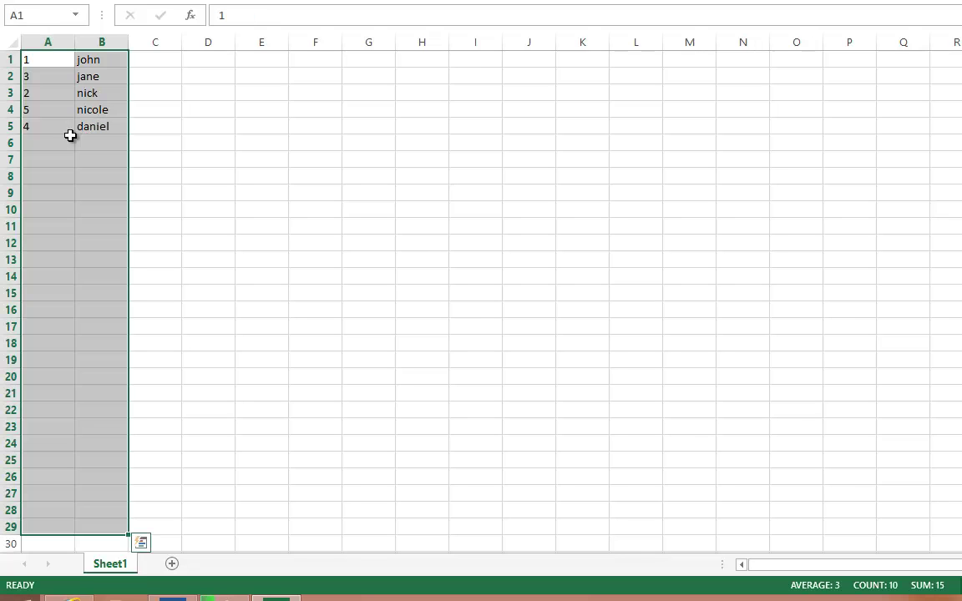
- Custom-sort only A1:A5 smallest to largest using 'Continue with the current selection'
{"action": "left_click", "coordinate": [45, 137]}
{"action": "left_click_drag", "start_coordinate": [43, 131], "coordinate": [41, 57]}
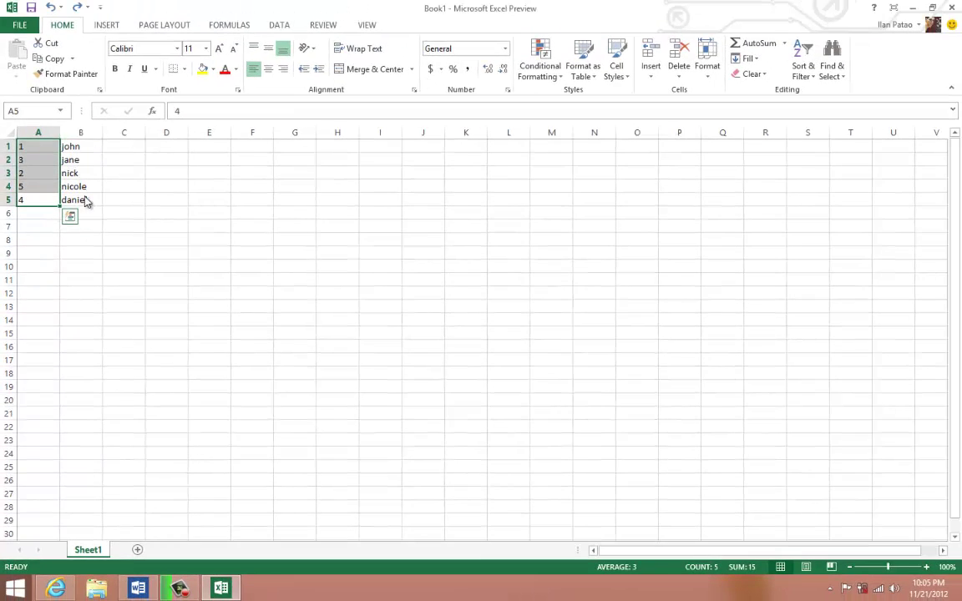
{"action": "left_click", "coordinate": [807, 72]}
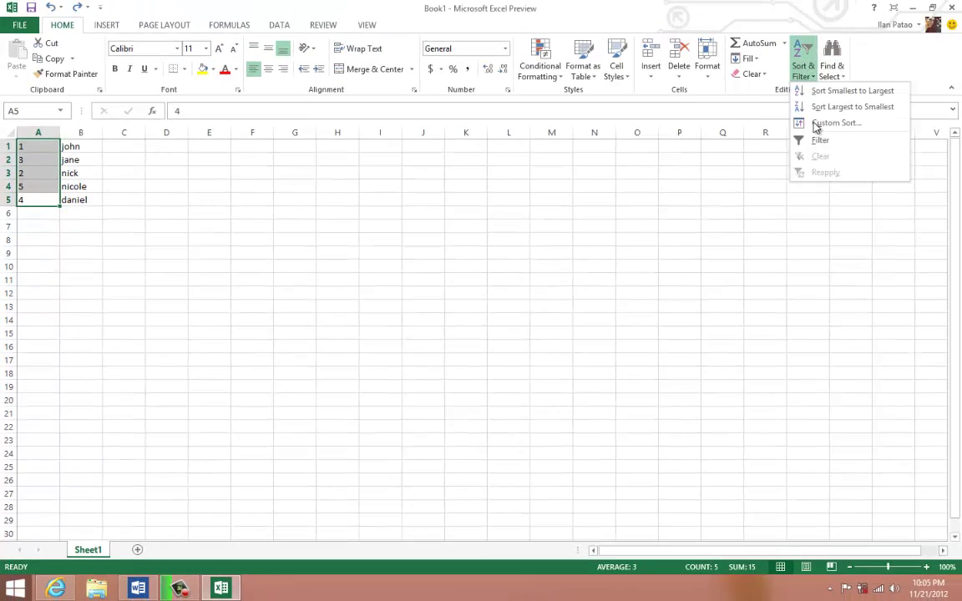
{"action": "left_click", "coordinate": [823, 127]}
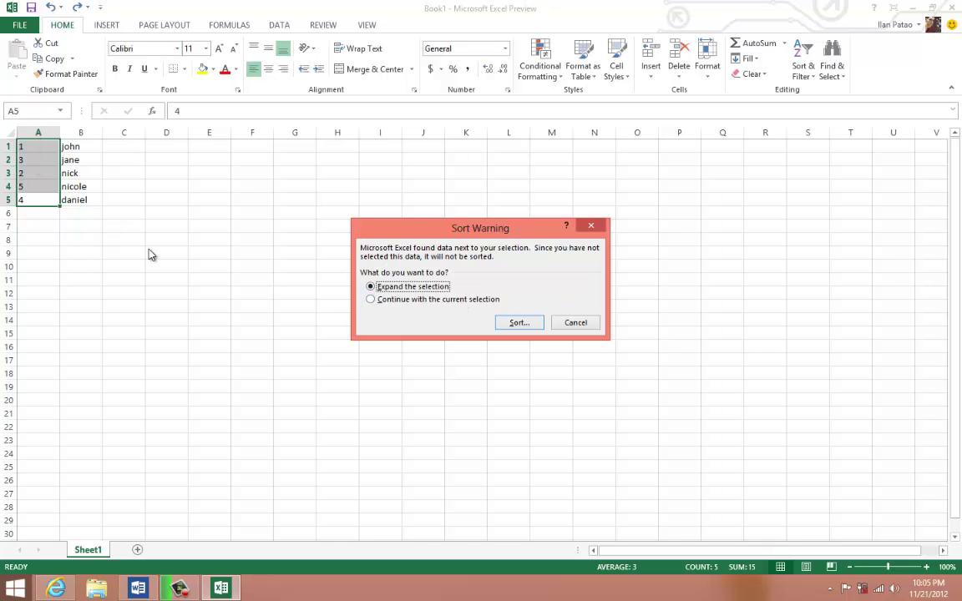
{"action": "left_click", "coordinate": [384, 301]}
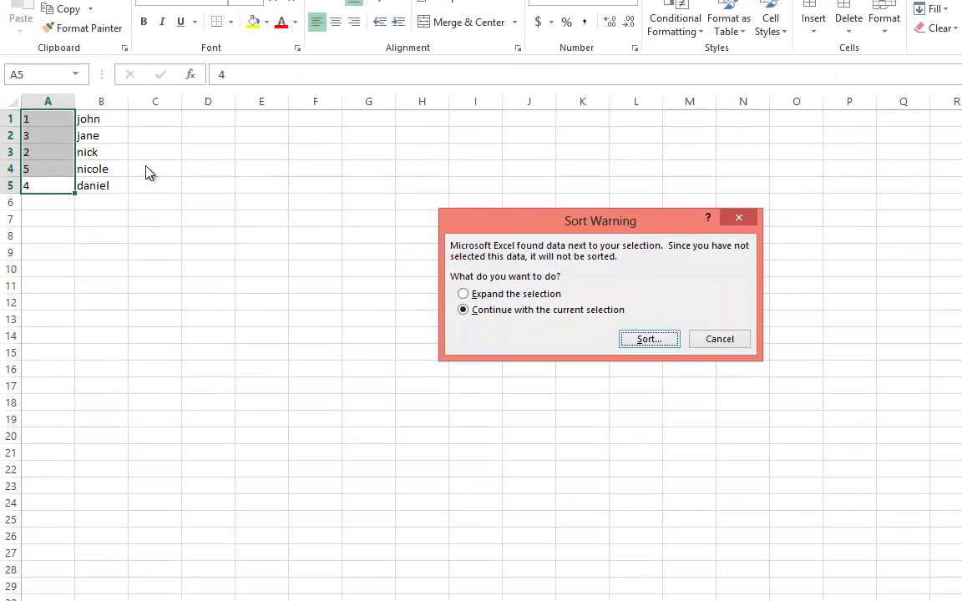
{"action": "left_click", "coordinate": [649, 343]}
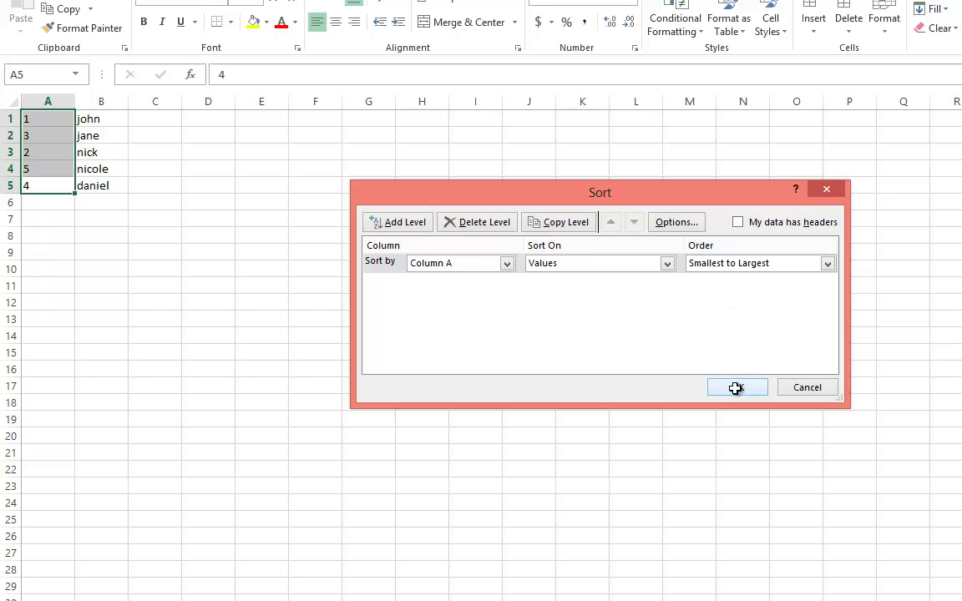
{"action": "left_click", "coordinate": [735, 387]}
{"action": "left_click_drag", "start_coordinate": [56, 117], "coordinate": [56, 194]}
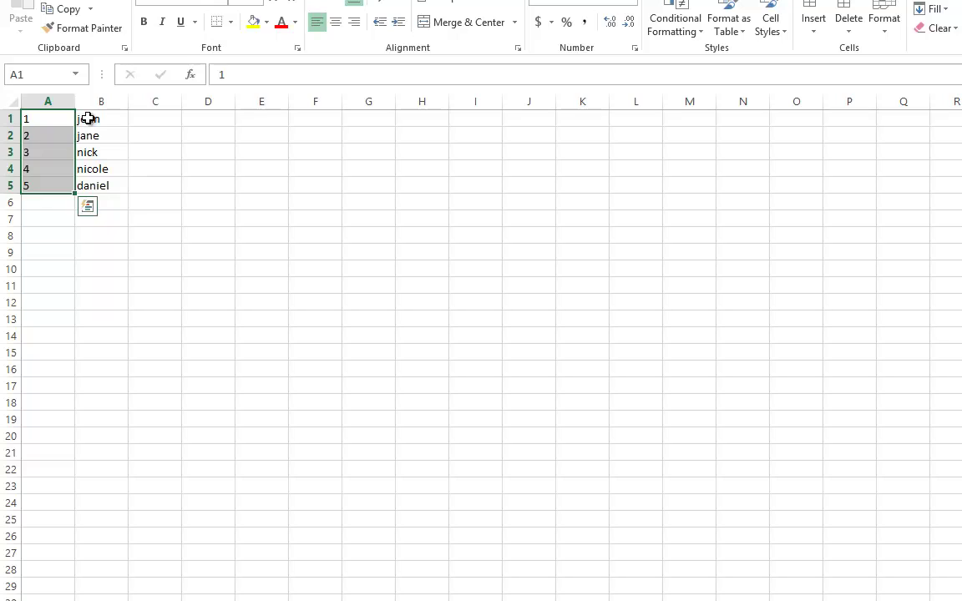
{"action": "left_click_drag", "start_coordinate": [88, 119], "coordinate": [90, 186]}
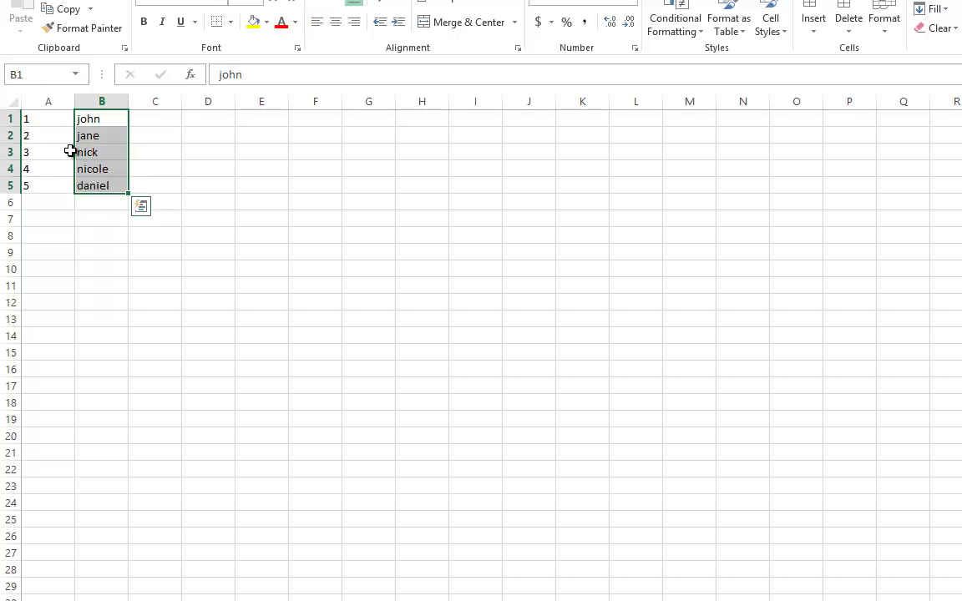
- Delete the numbers and names in A1:B7, then select the Word topic 'Sorting column items.'
{"action": "left_click", "coordinate": [60, 152]}
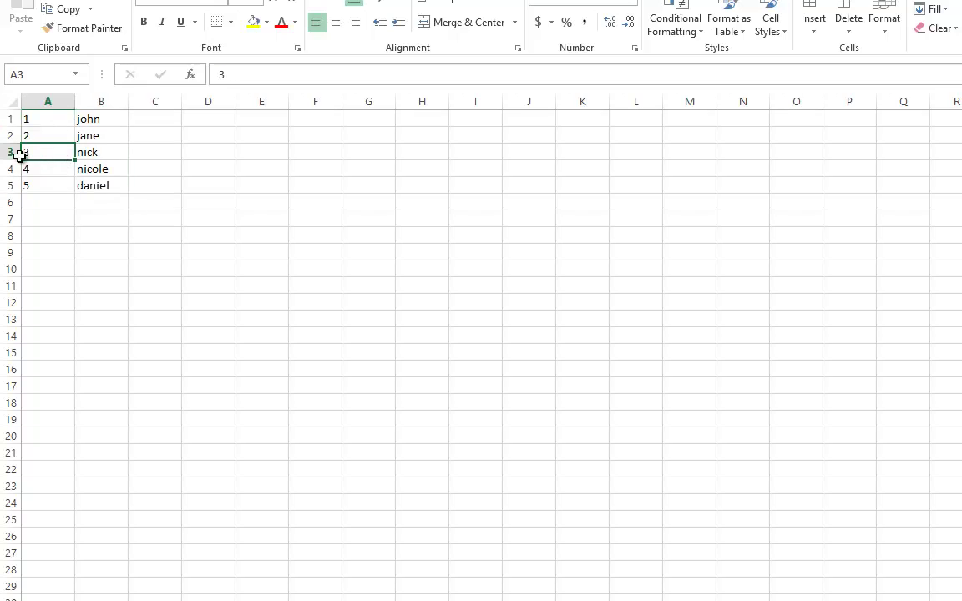
{"action": "left_click_drag", "start_coordinate": [154, 202], "coordinate": [33, 118]}
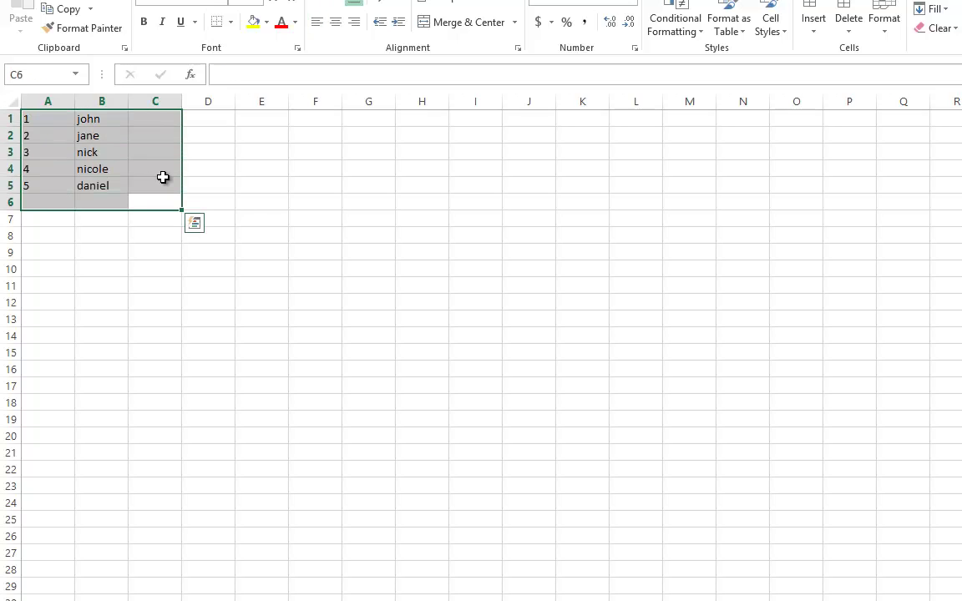
{"action": "left_click", "coordinate": [46, 171]}
{"action": "left_click_drag", "start_coordinate": [114, 212], "coordinate": [16, 108]}
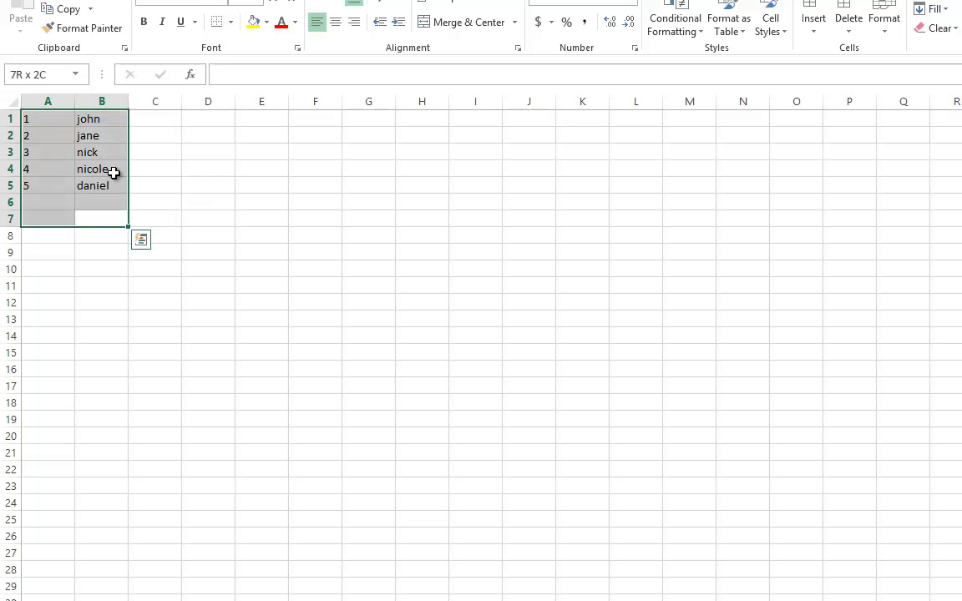
{"action": "key", "text": "Delete"}
{"action": "left_click", "coordinate": [50, 121]}
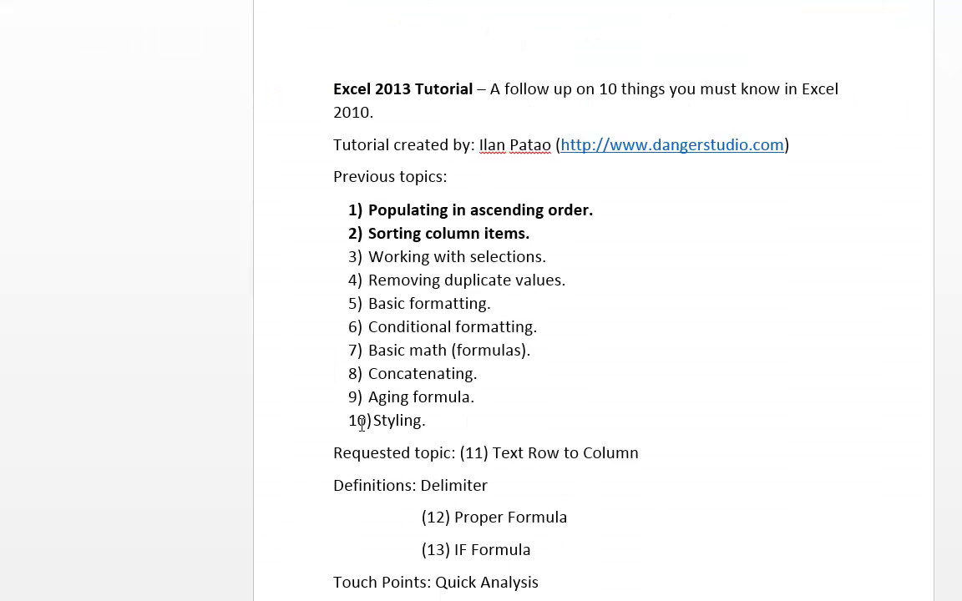
{"action": "left_click_drag", "start_coordinate": [368, 234], "coordinate": [369, 258]}
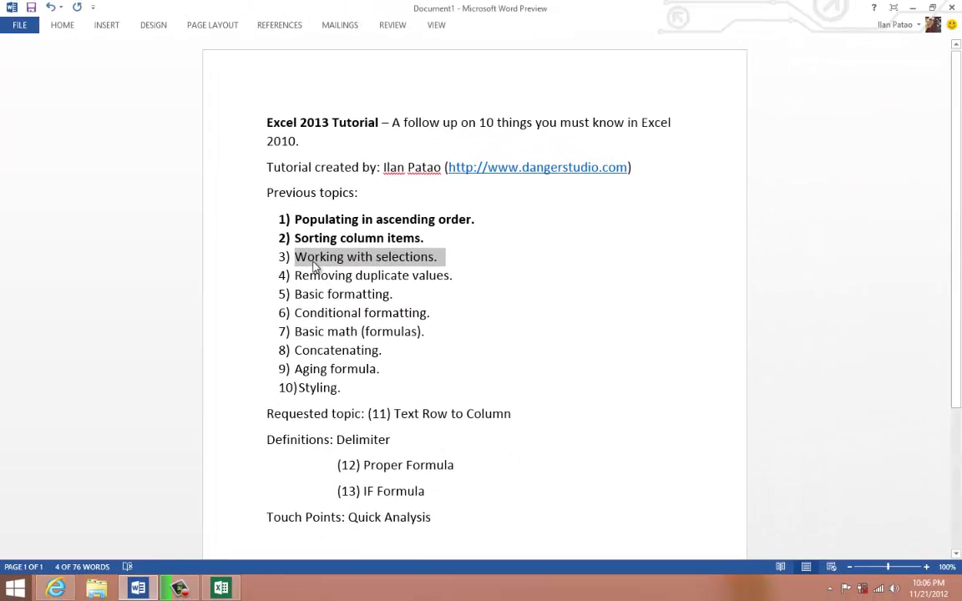
- Apply bold to topic 3, 'Working with selections.', from the mini toolbar
{"action": "right_click", "coordinate": [316, 265]}
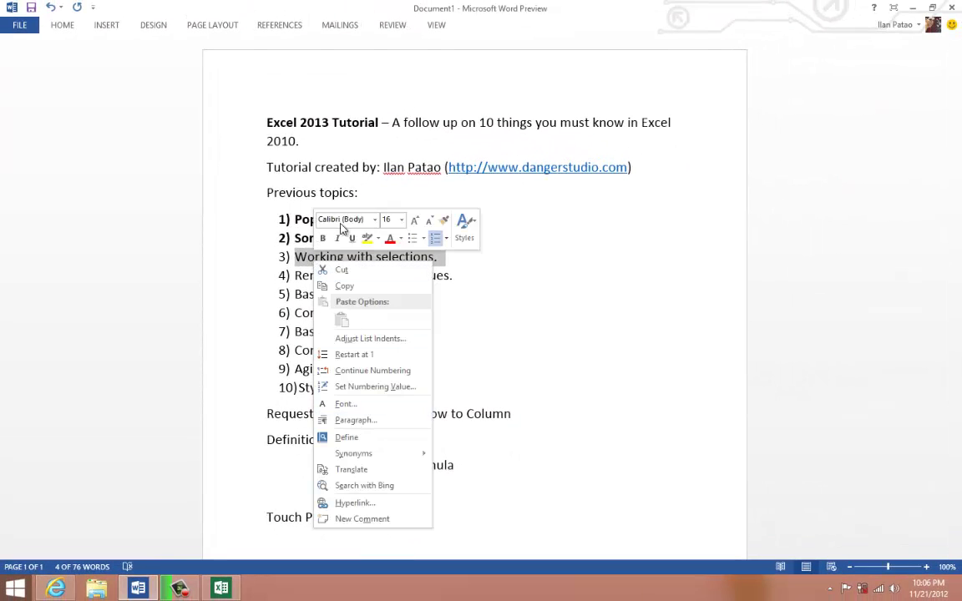
{"action": "left_click", "coordinate": [324, 239]}
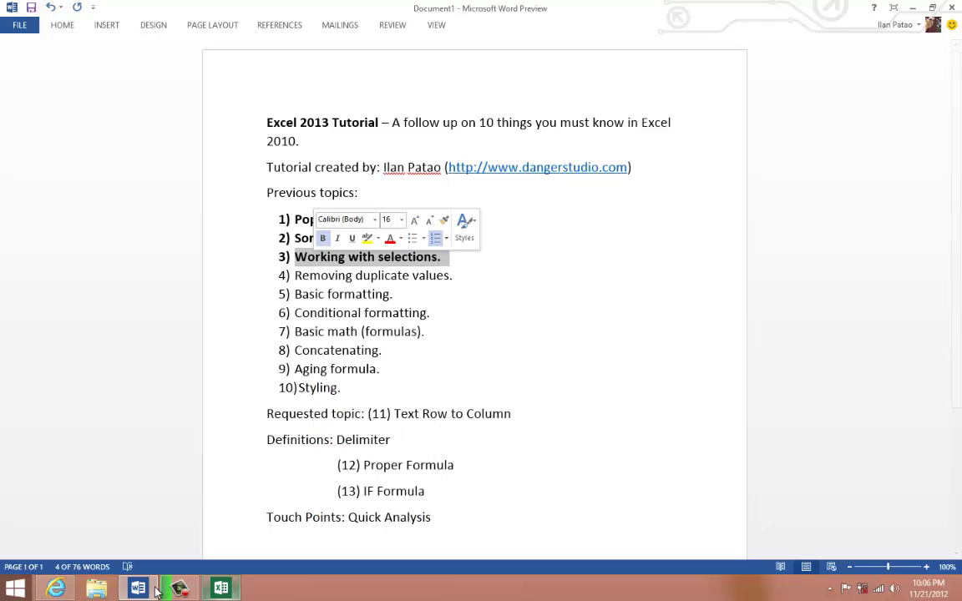
{"action": "left_click", "coordinate": [217, 561]}
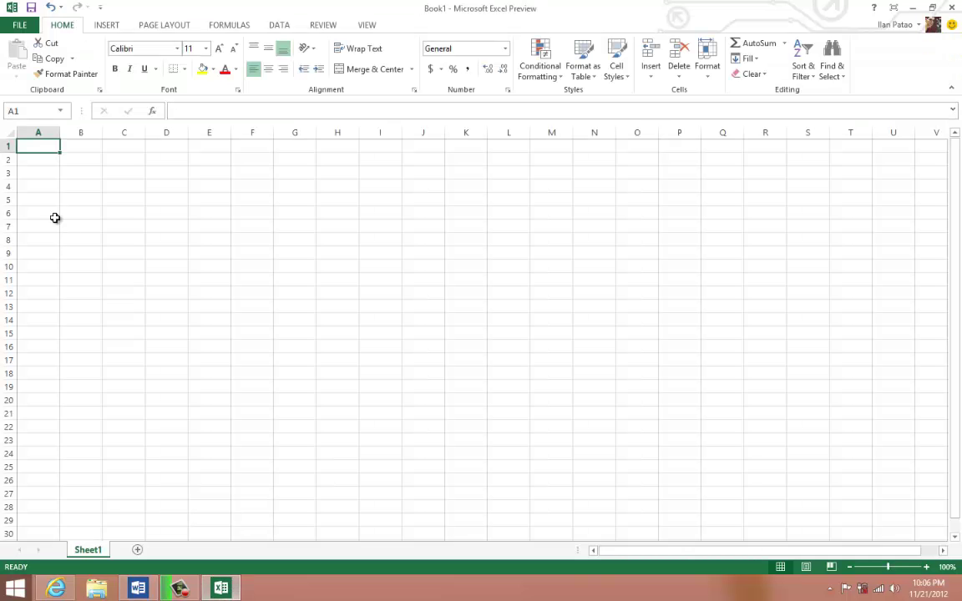
{"action": "mouse_move", "coordinate": [100, 216]}
{"action": "left_mouse_down"}
{"action": "mouse_move", "coordinate": [228, 268]}
{"action": "mouse_move", "coordinate": [669, 281]}
{"action": "left_mouse_up"}
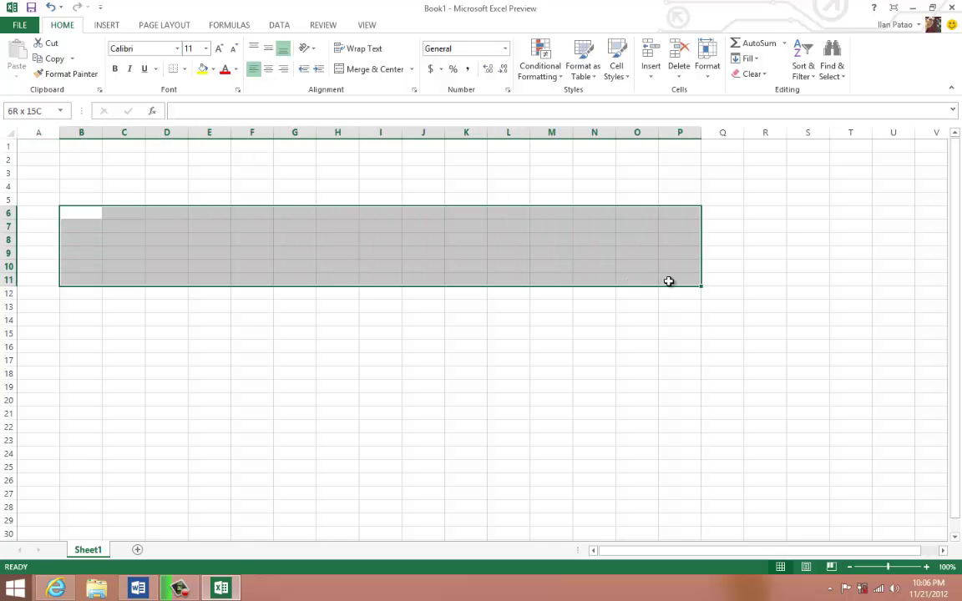
{"action": "left_click_drag", "start_coordinate": [171, 152], "coordinate": [171, 343]}
{"action": "left_click", "coordinate": [250, 281]}
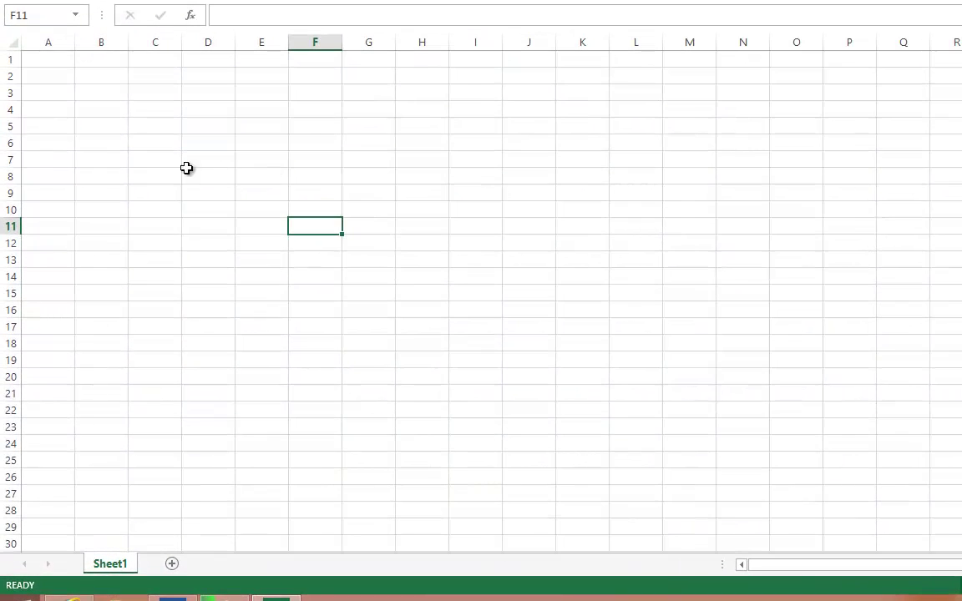
{"action": "left_click", "coordinate": [47, 60]}
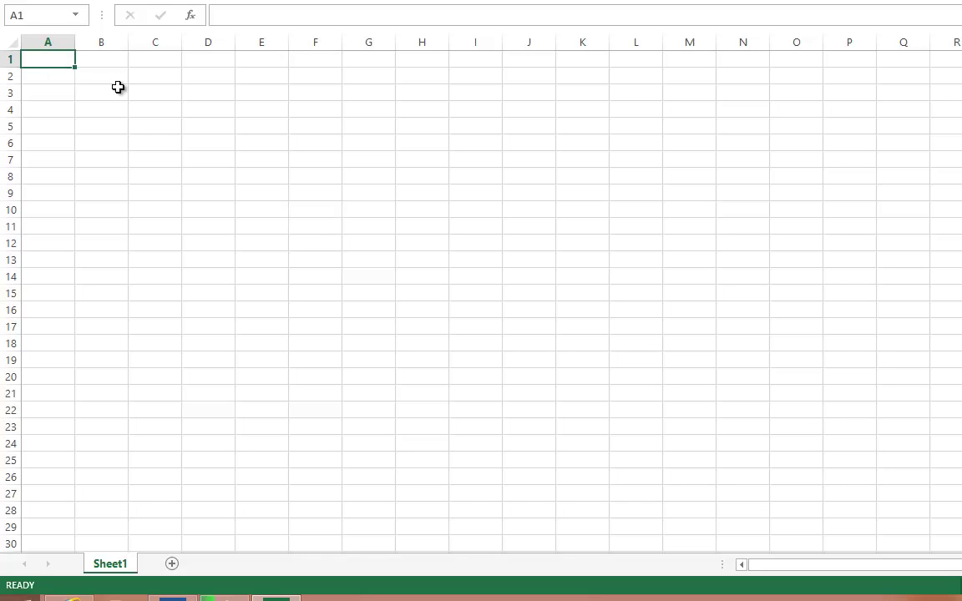
- Enter 1, 3, 5, 4, 2 down A1:A5
{"action": "type", "text": "1"}
{"action": "key", "text": "Return"}
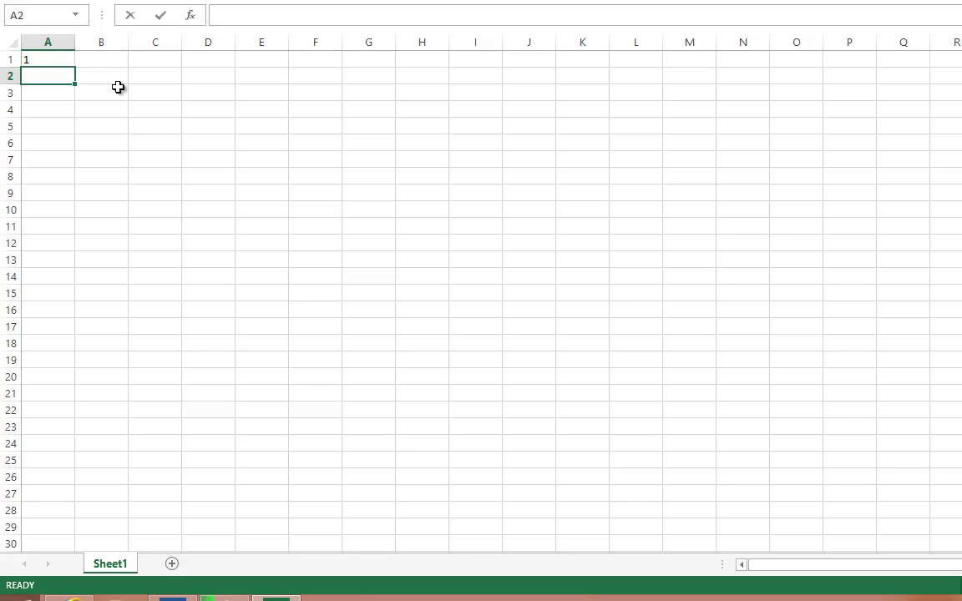
{"action": "type", "text": "3"}
{"action": "key", "text": "Return"}
{"action": "type", "text": "5"}
{"action": "key", "text": "Return"}
{"action": "type", "text": "4"}
{"action": "key", "text": "Return"}
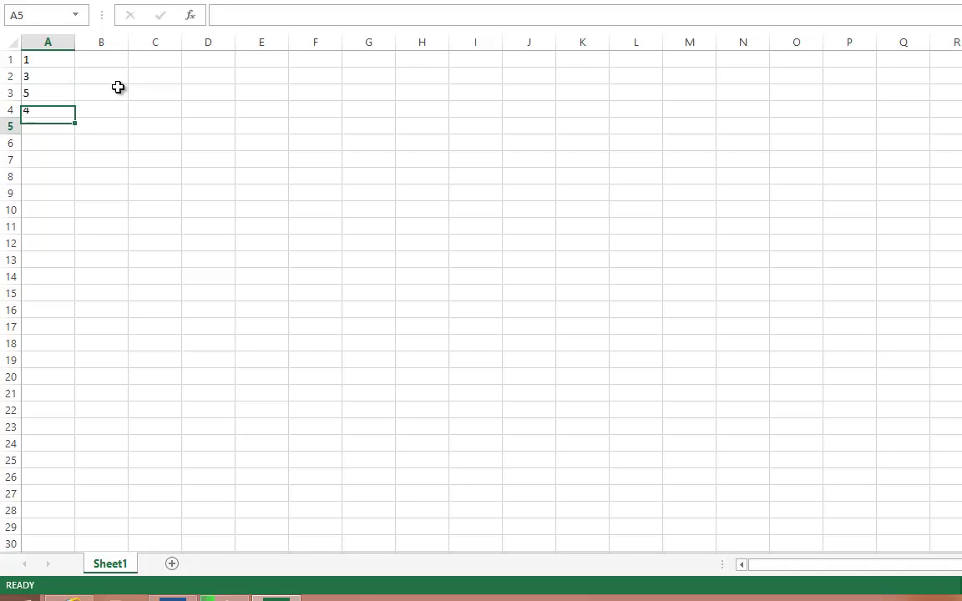
{"action": "type", "text": "2"}
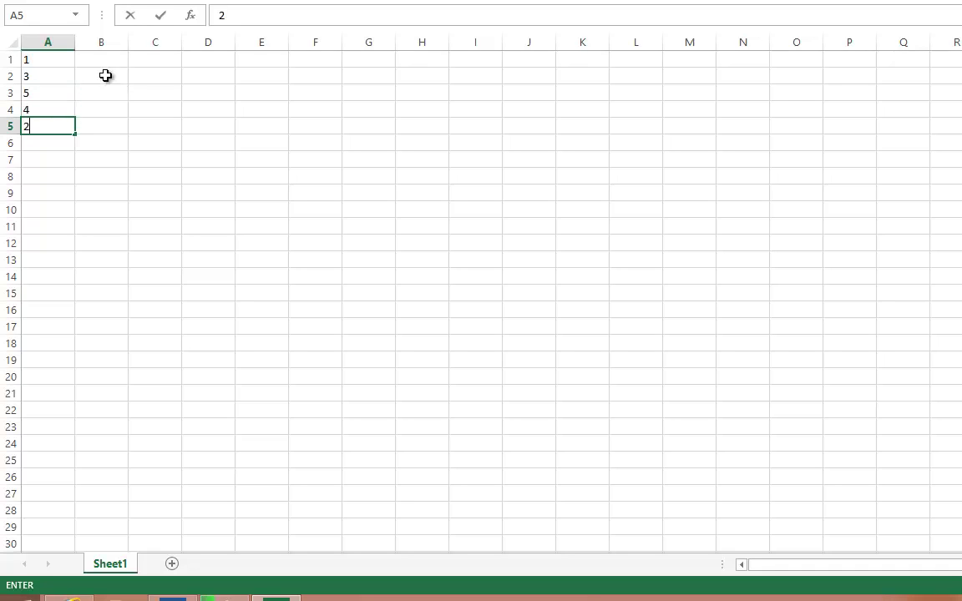
{"action": "left_click", "coordinate": [142, 106]}
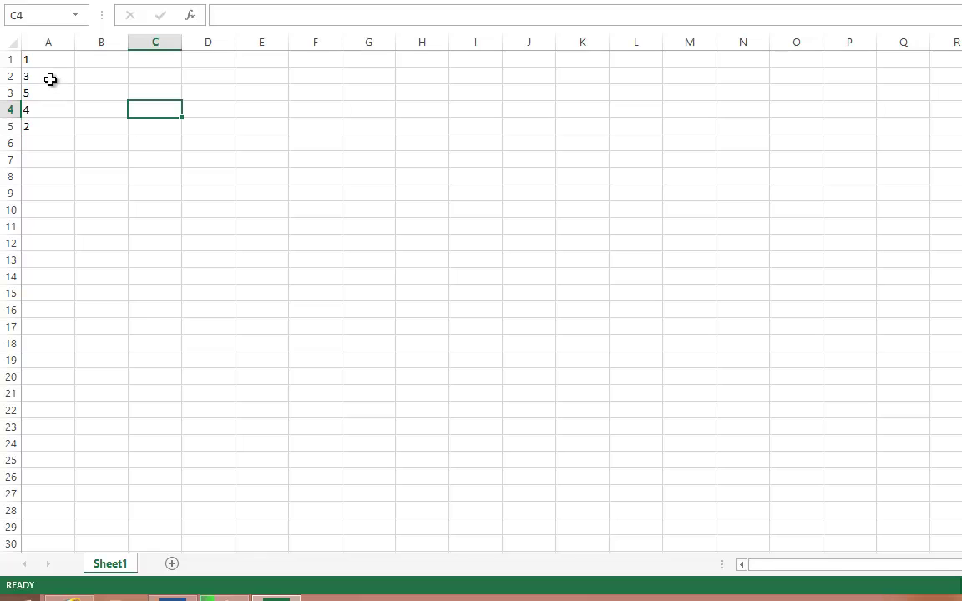
- Custom-sort A2:A4, then all of A1:A5, smallest to largest
{"action": "left_click_drag", "start_coordinate": [50, 79], "coordinate": [50, 105]}
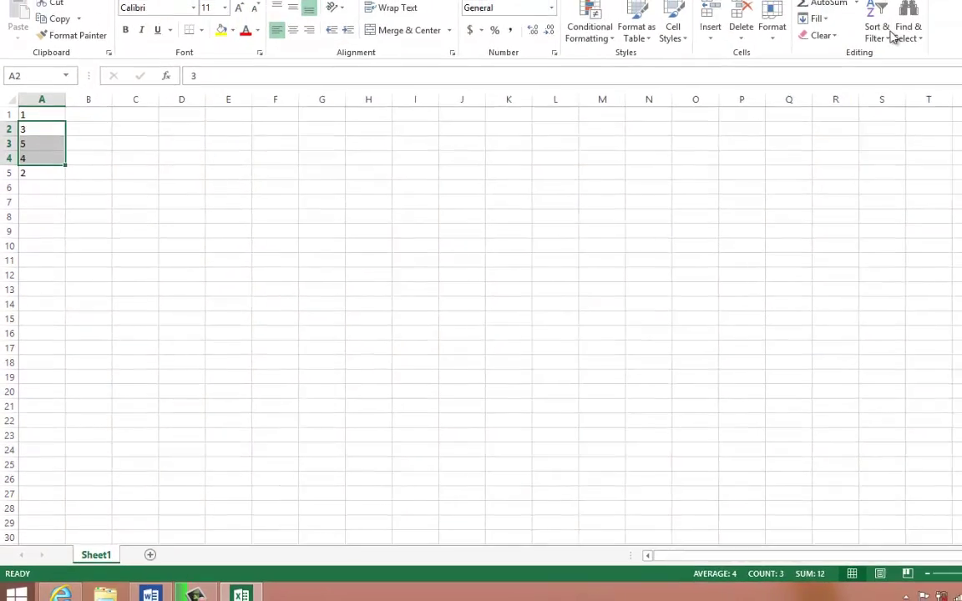
{"action": "left_click", "coordinate": [876, 30]}
{"action": "left_click", "coordinate": [891, 90]}
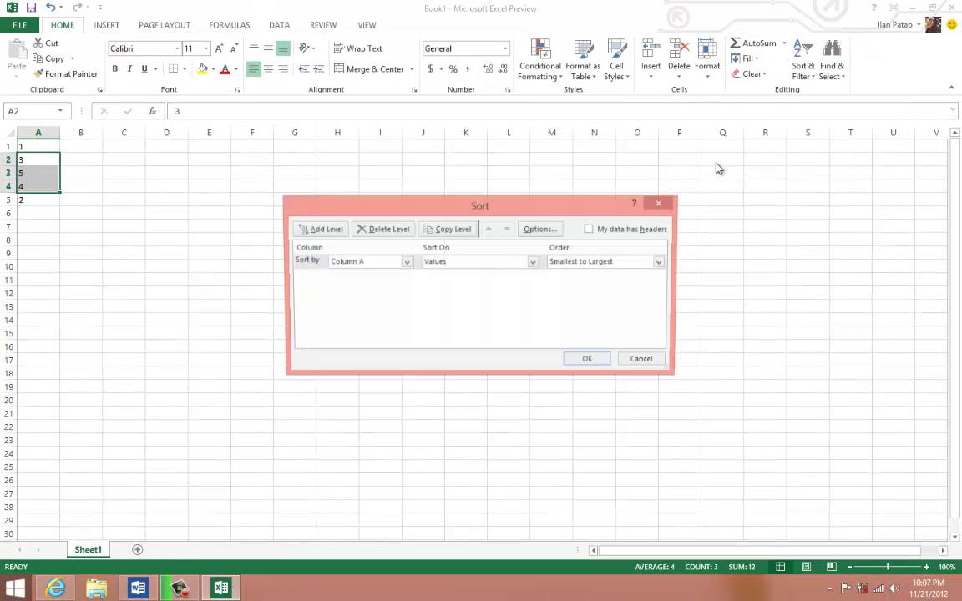
{"action": "left_click", "coordinate": [590, 360]}
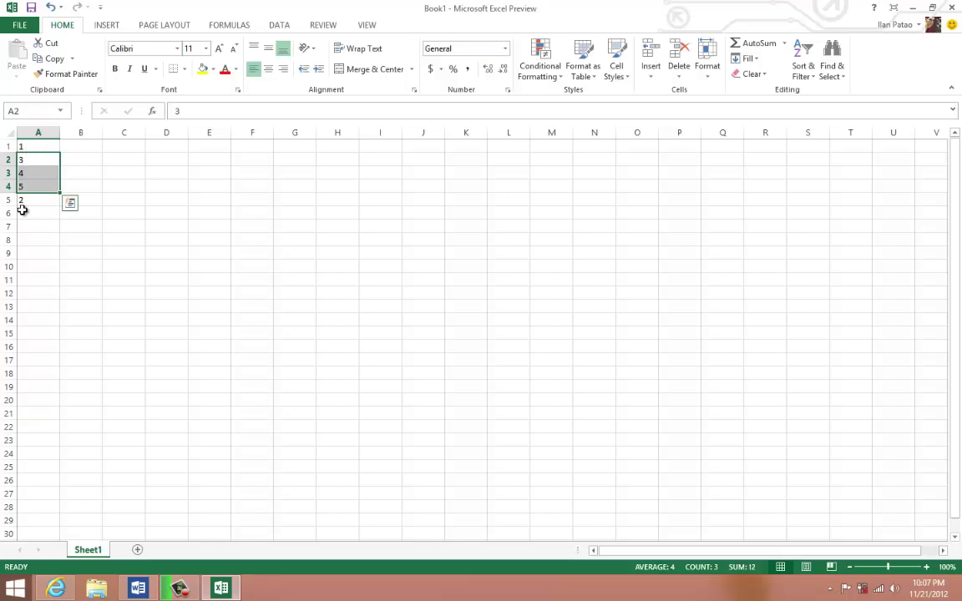
{"action": "left_click_drag", "start_coordinate": [24, 205], "coordinate": [23, 147]}
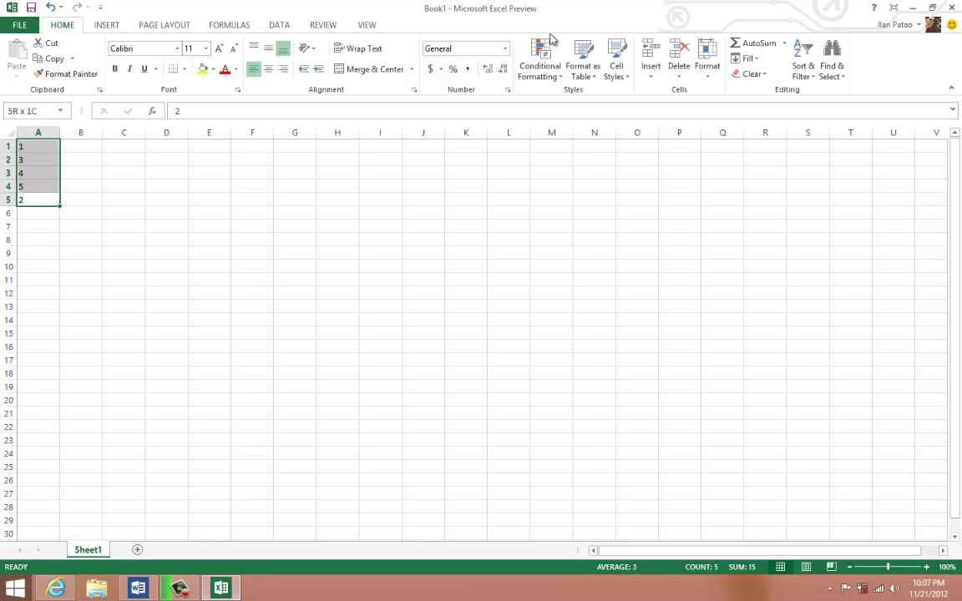
{"action": "left_click", "coordinate": [807, 75]}
{"action": "left_click", "coordinate": [830, 126]}
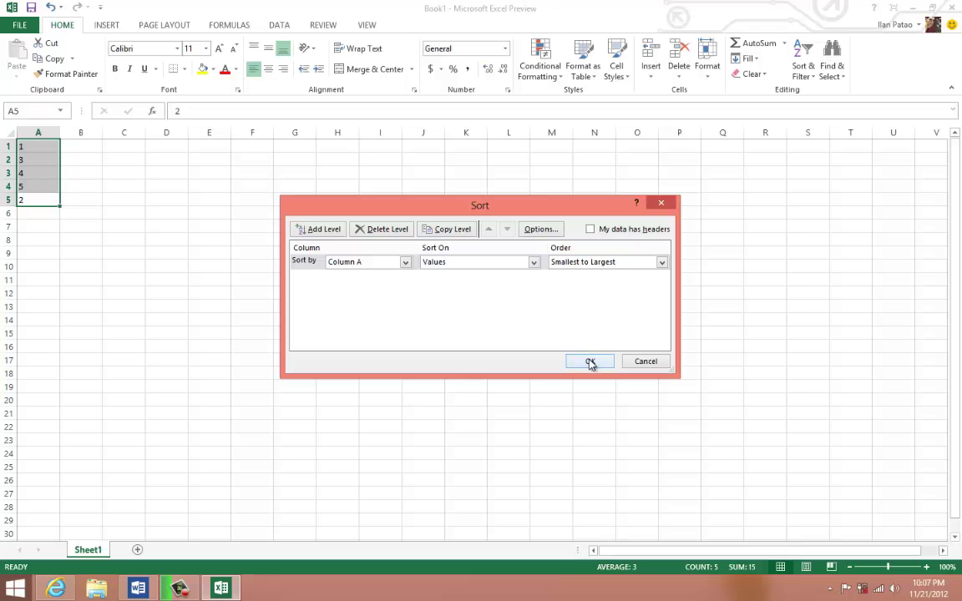
{"action": "left_click", "coordinate": [589, 361]}
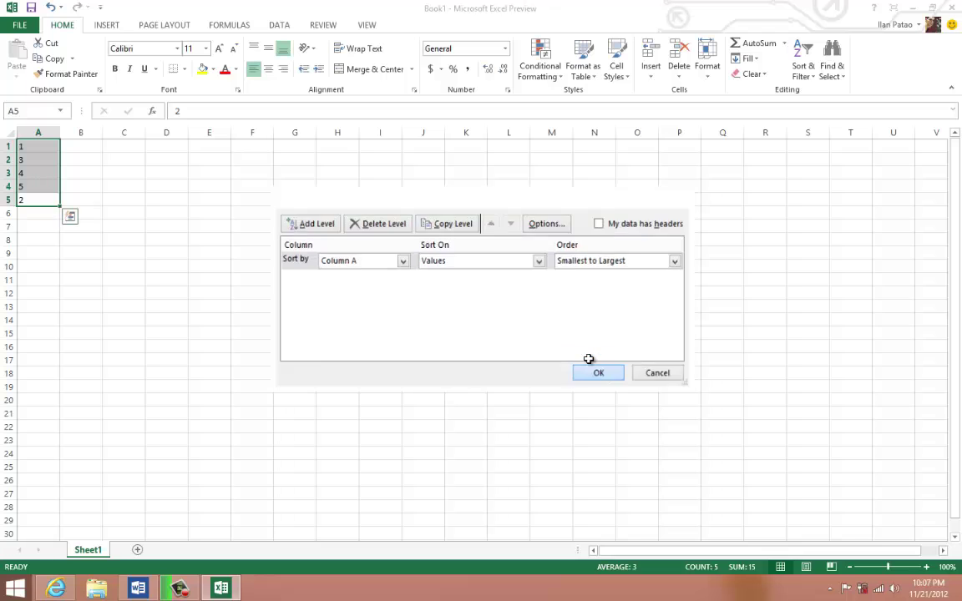
- Clear the sorted numbers from A1:A6
{"action": "left_click", "coordinate": [31, 238]}
{"action": "left_click_drag", "start_coordinate": [32, 212], "coordinate": [31, 113]}
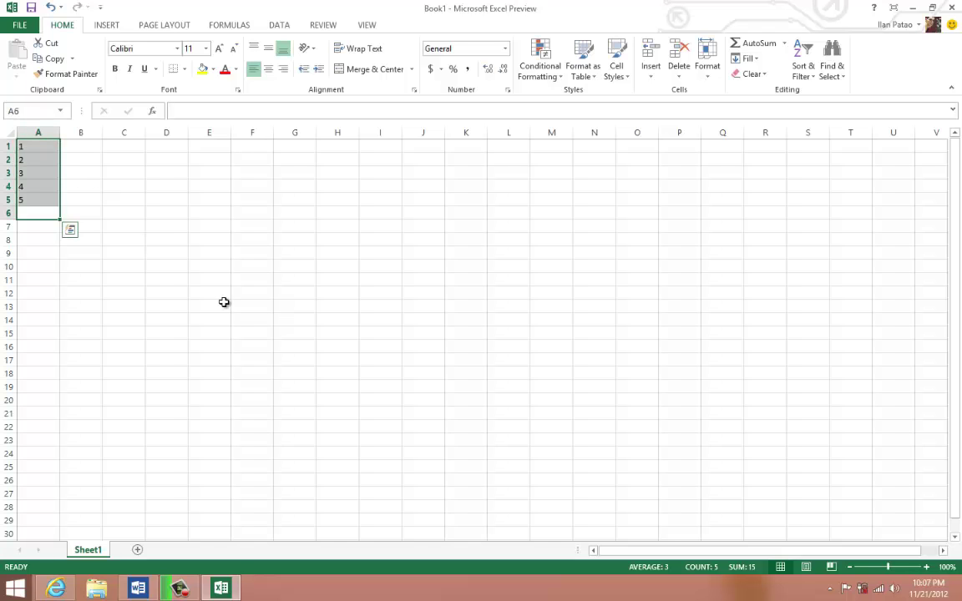
{"action": "key", "text": "Delete"}
- Practise selecting column D ranges: D7:D12, a longer run from D2, D5:D7, D10:D13
{"action": "left_click", "coordinate": [134, 322]}
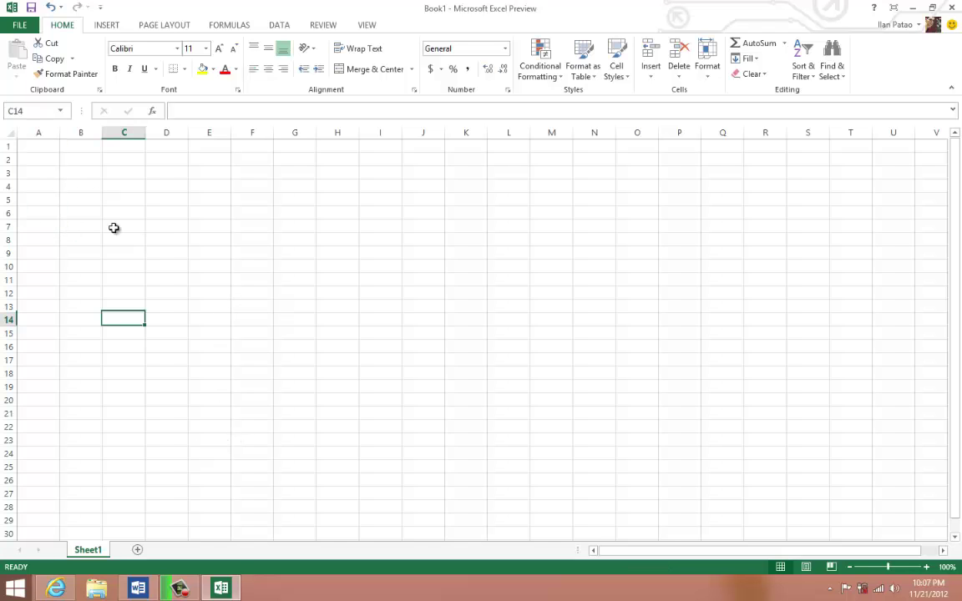
{"action": "left_click_drag", "start_coordinate": [174, 230], "coordinate": [169, 290]}
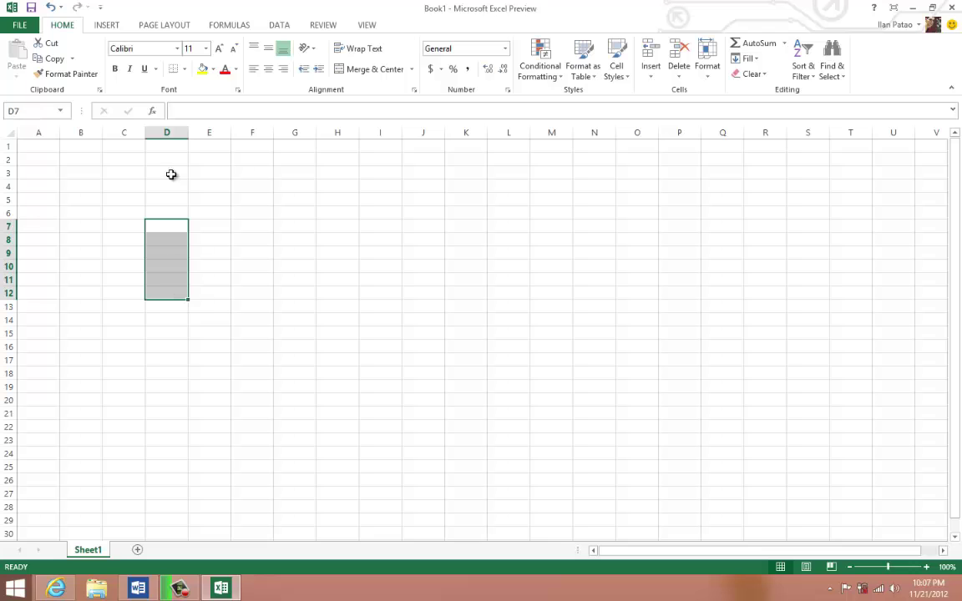
{"action": "left_click_drag", "start_coordinate": [166, 159], "coordinate": [160, 373]}
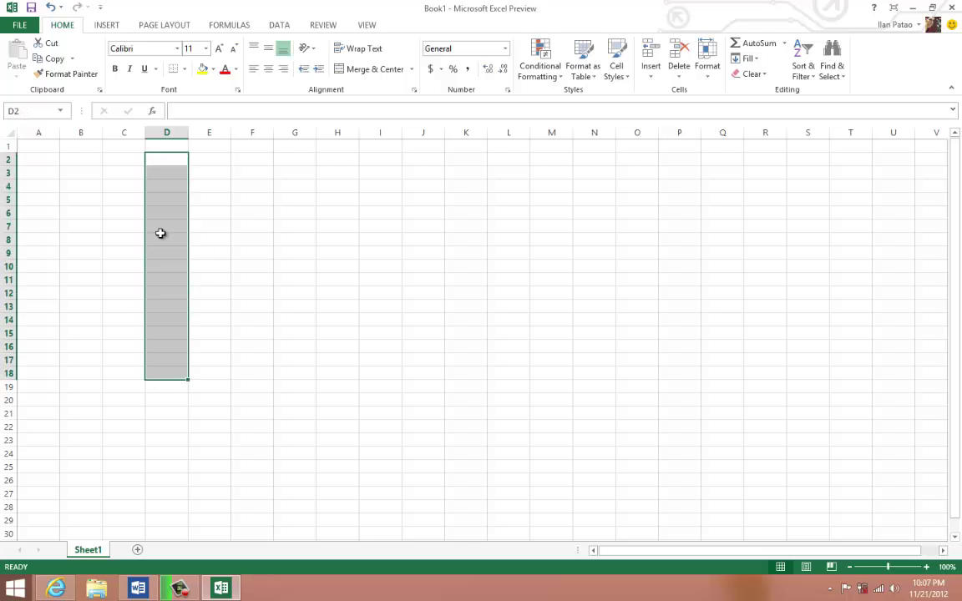
{"action": "left_click", "coordinate": [167, 196]}
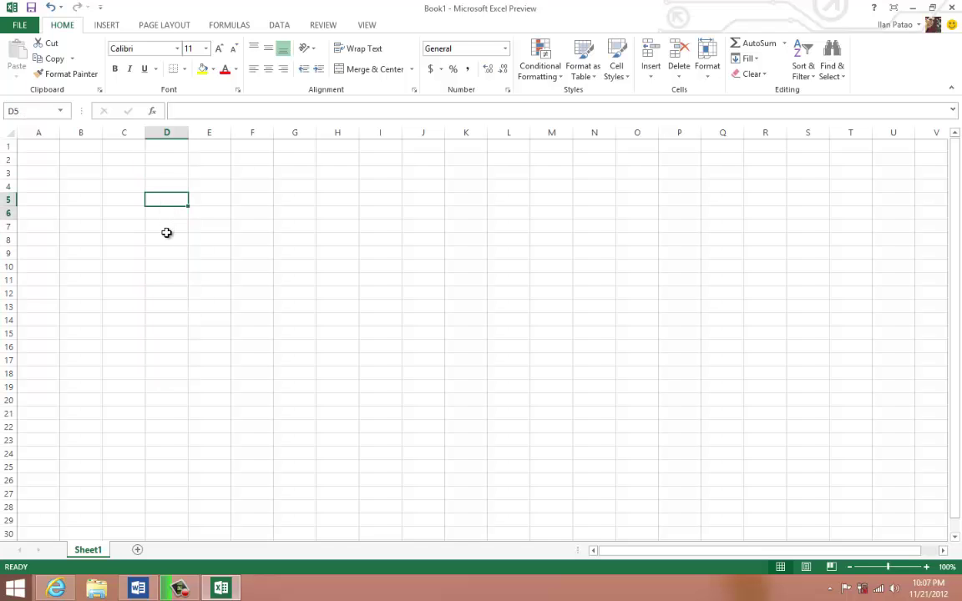
{"action": "left_click_drag", "start_coordinate": [165, 200], "coordinate": [167, 229]}
{"action": "left_click_drag", "start_coordinate": [169, 269], "coordinate": [173, 307]}
- Select B5, the block B3:E5 and C7, return to A1, then switch to Word
{"action": "left_click", "coordinate": [84, 195]}
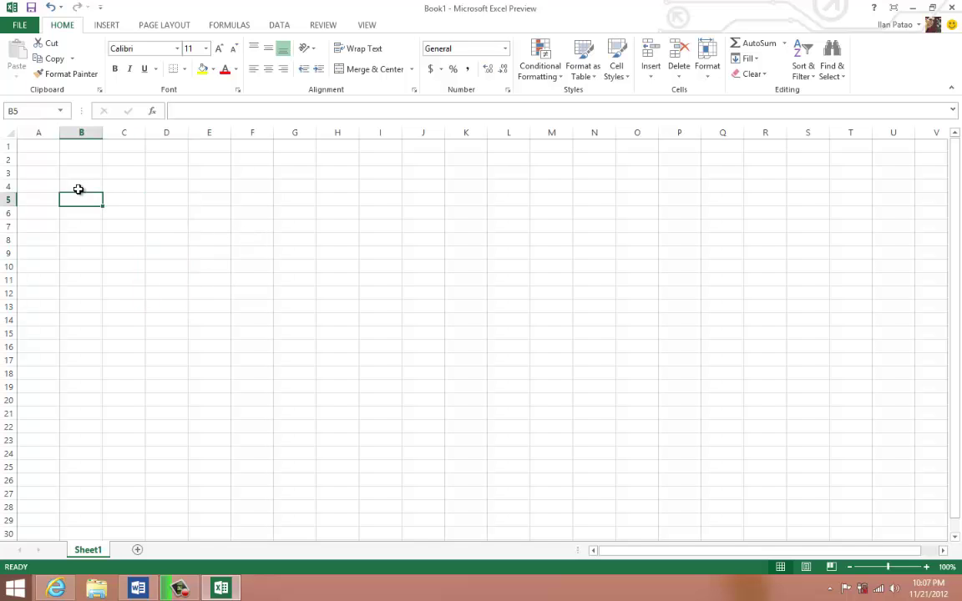
{"action": "left_click_drag", "start_coordinate": [97, 170], "coordinate": [192, 202]}
{"action": "left_click", "coordinate": [122, 226]}
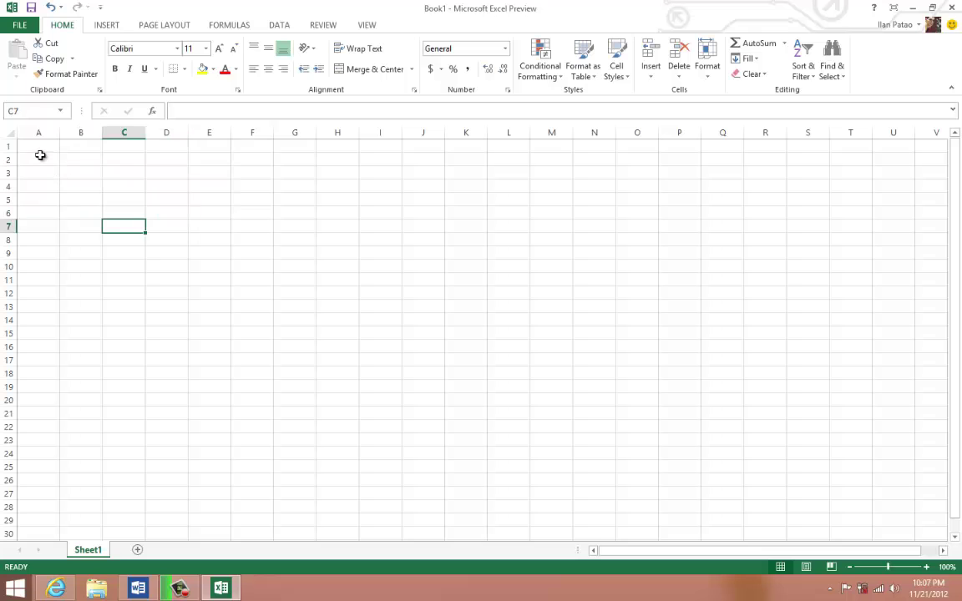
{"action": "left_click", "coordinate": [39, 149]}
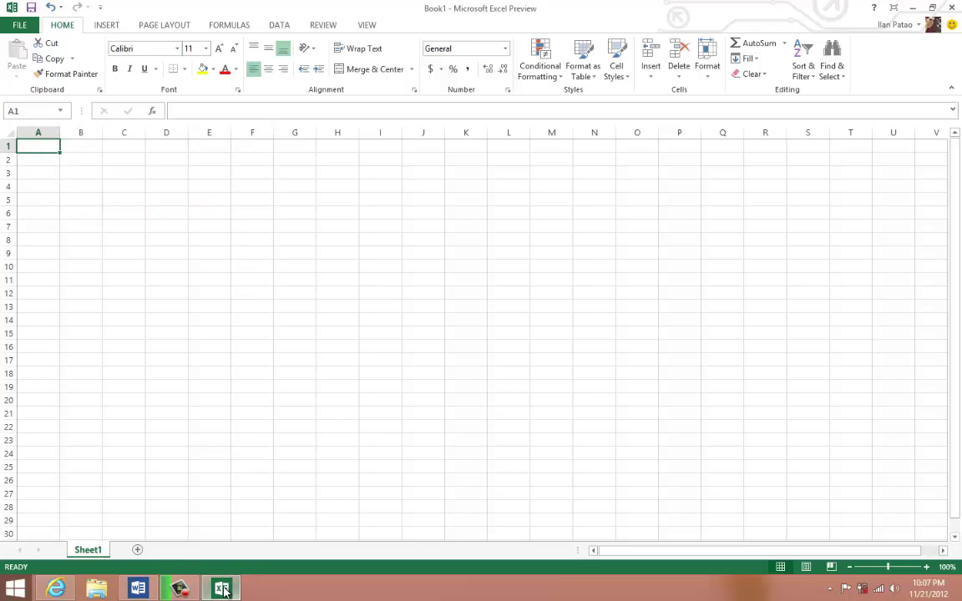
{"action": "left_click", "coordinate": [138, 589]}
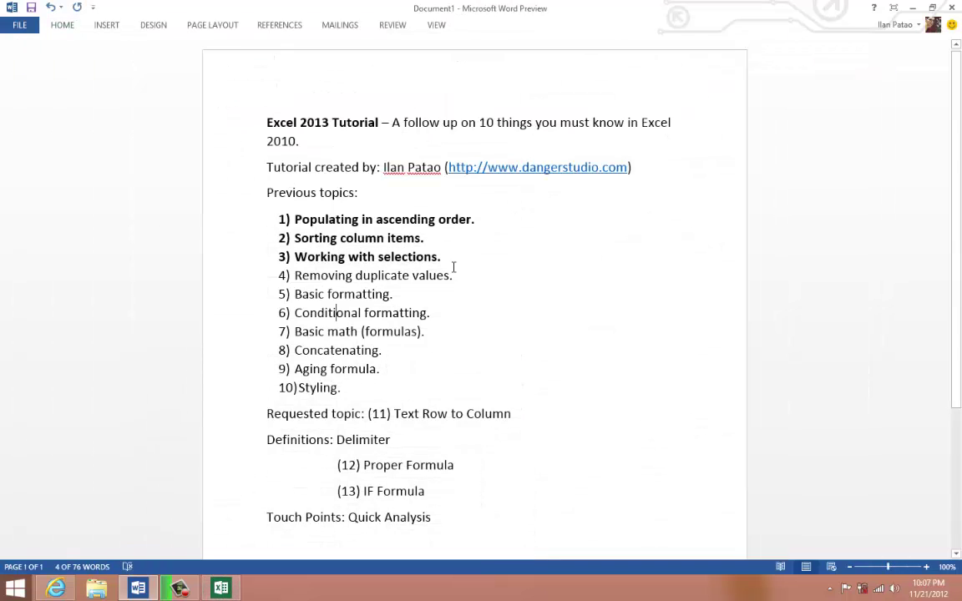
- Bold topic 4, 'Removing duplicate values.', then Alt+Tab back to Excel
{"action": "left_click_drag", "start_coordinate": [456, 275], "coordinate": [304, 277]}
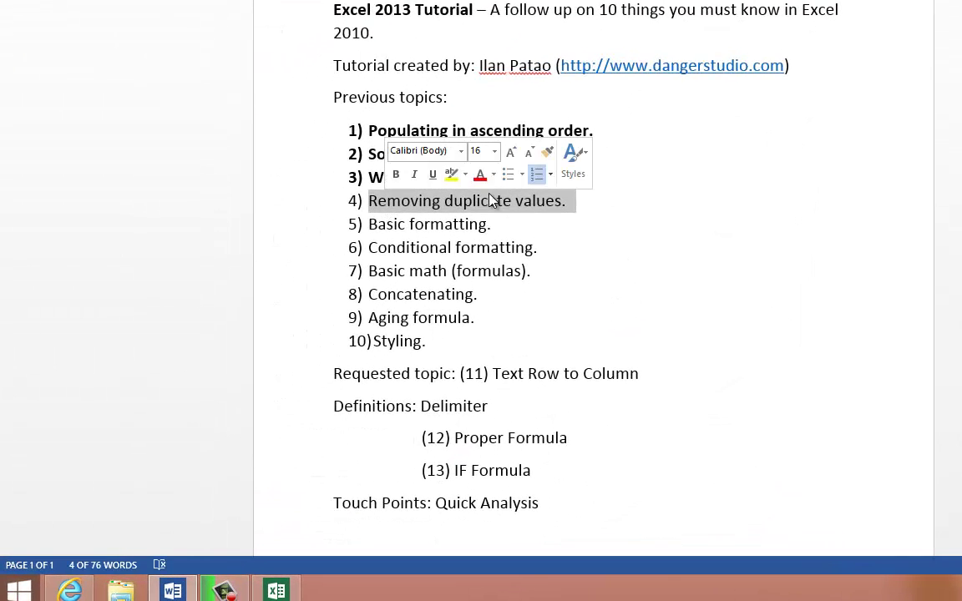
{"action": "left_click", "coordinate": [395, 176]}
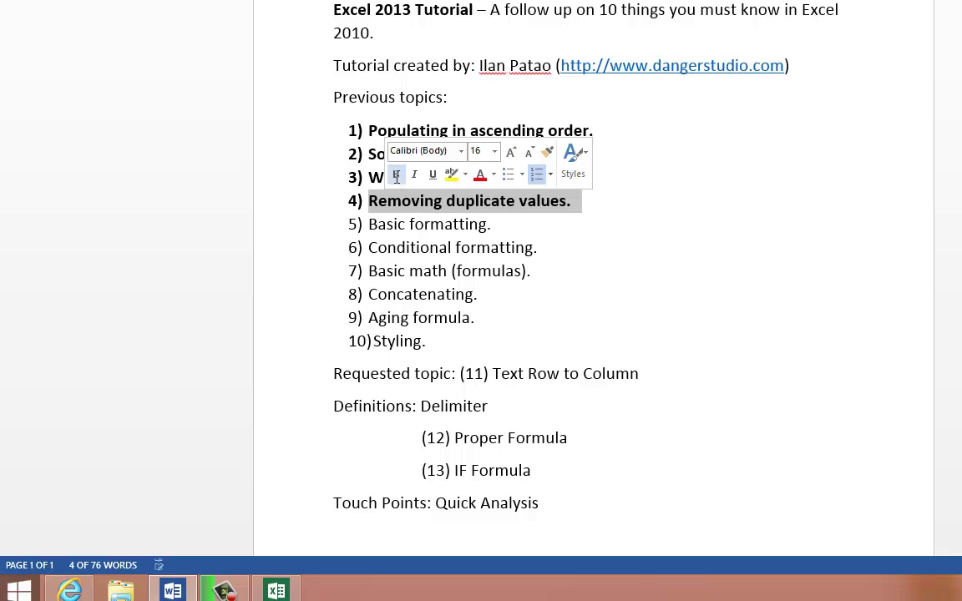
{"action": "key", "text": "alt+Tab"}
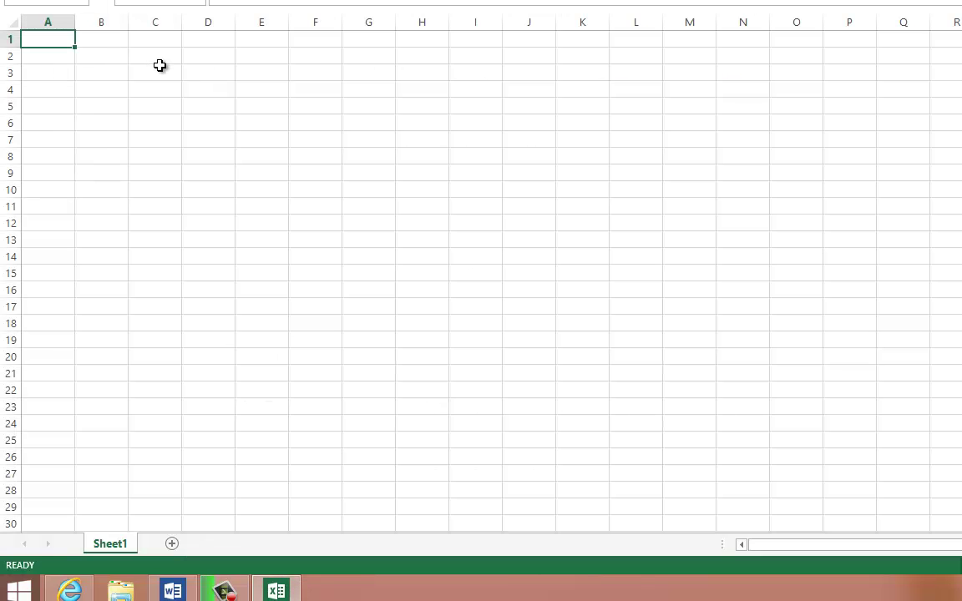
- Enter 1, 2, 2 in A1:A3
{"action": "type", "text": "1"}
{"action": "key", "text": "Return"}
{"action": "key", "text": "Up"}
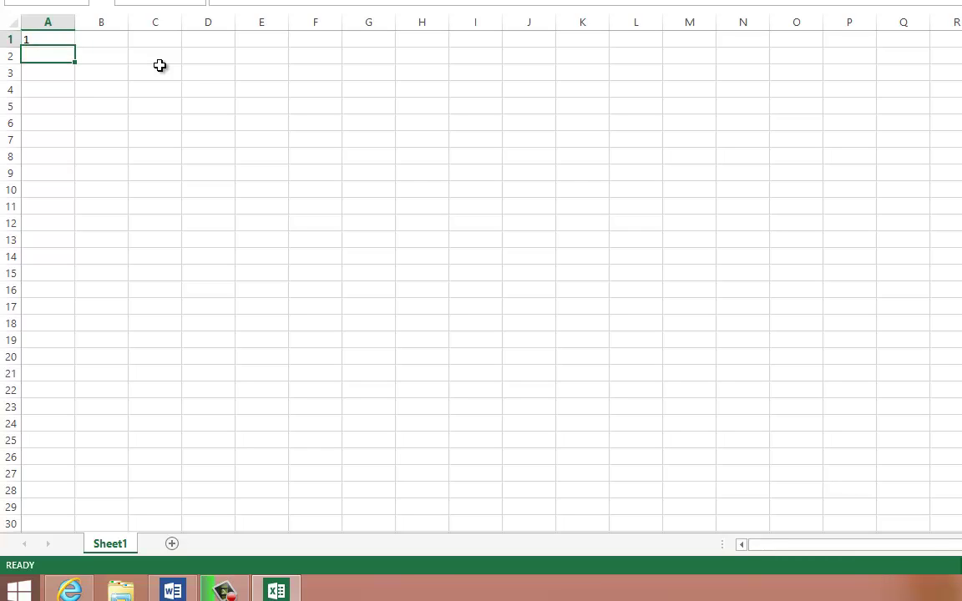
{"action": "key", "text": "Down"}
{"action": "type", "text": "2"}
{"action": "key", "text": "Return"}
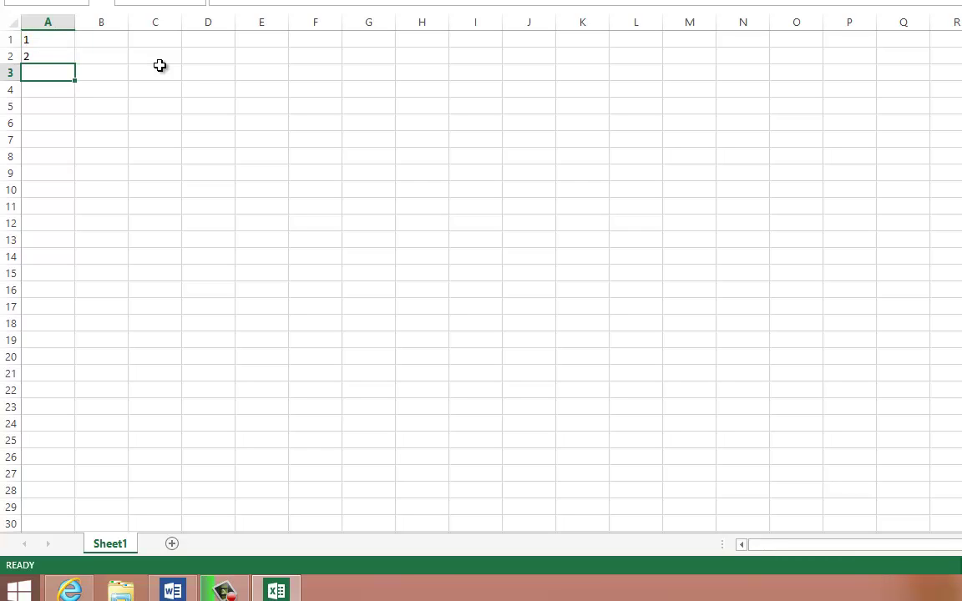
{"action": "type", "text": "2"}
{"action": "key", "text": "Return"}
- Continue with 3, 3, 3, 4, 4, 5 down to A9 and select column A
{"action": "key", "text": "Return"}
{"action": "key", "text": "Up"}
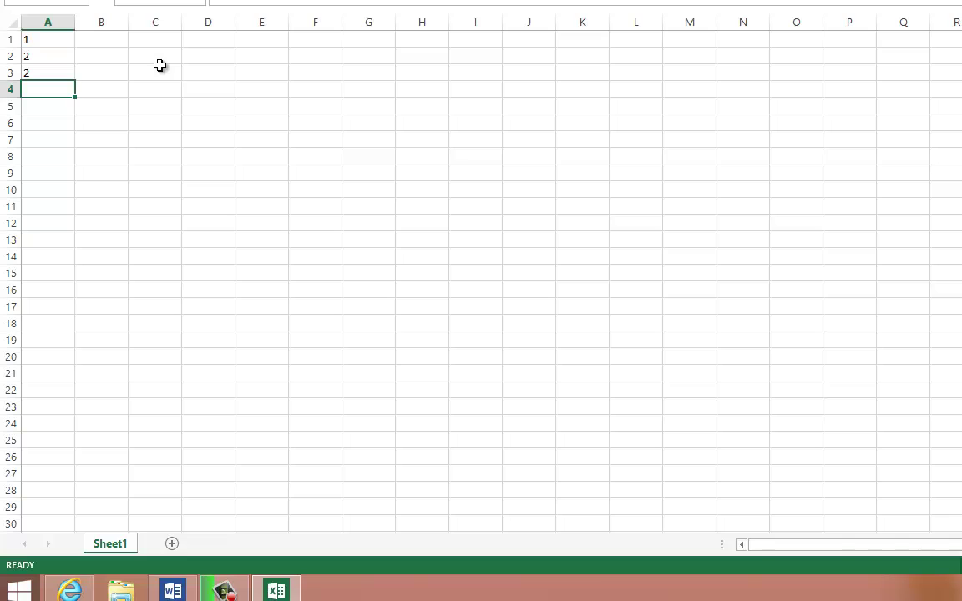
{"action": "type", "text": "3"}
{"action": "key", "text": "Return"}
{"action": "type", "text": "3"}
{"action": "key", "text": "Return"}
{"action": "type", "text": "3"}
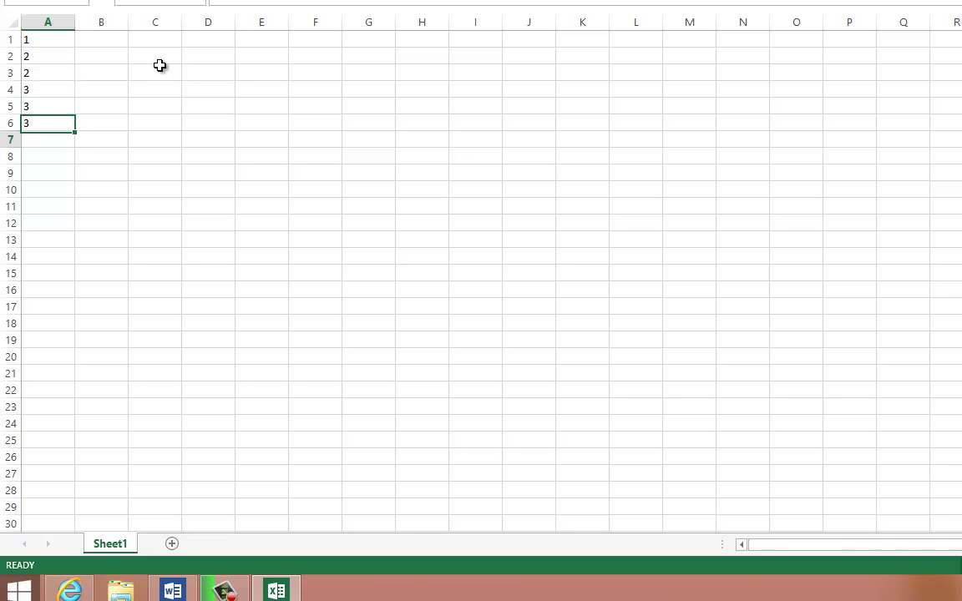
{"action": "key", "text": "Return"}
{"action": "type", "text": "4"}
{"action": "key", "text": "Return"}
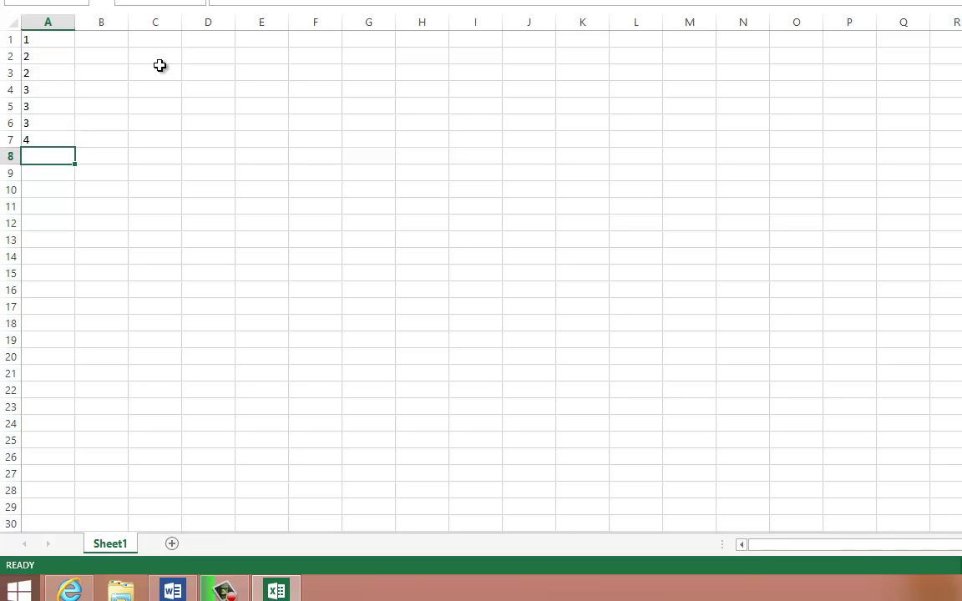
{"action": "type", "text": "4"}
{"action": "key", "text": "Return"}
{"action": "type", "text": "5"}
{"action": "key", "text": "Return"}
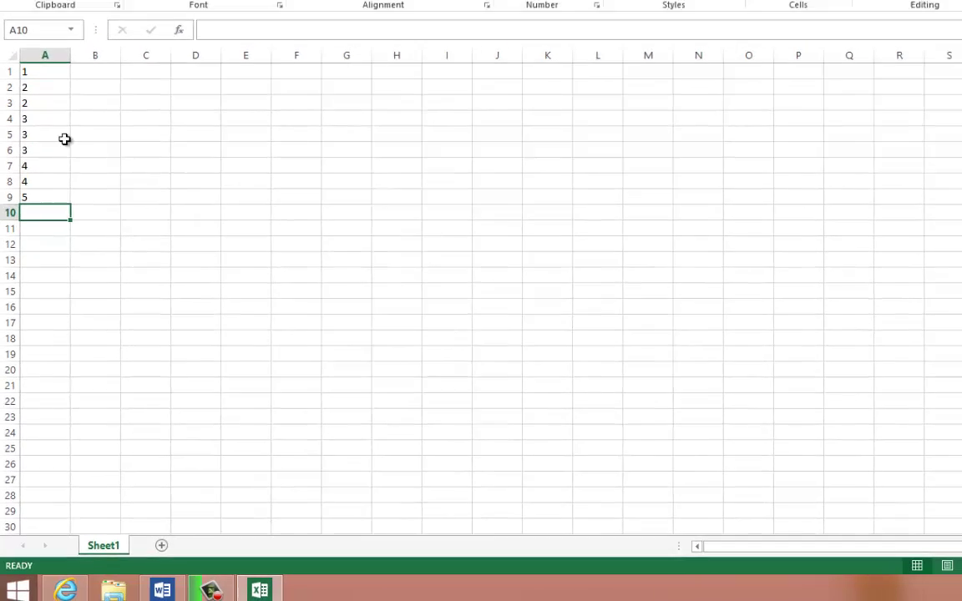
{"action": "left_click", "coordinate": [45, 55]}
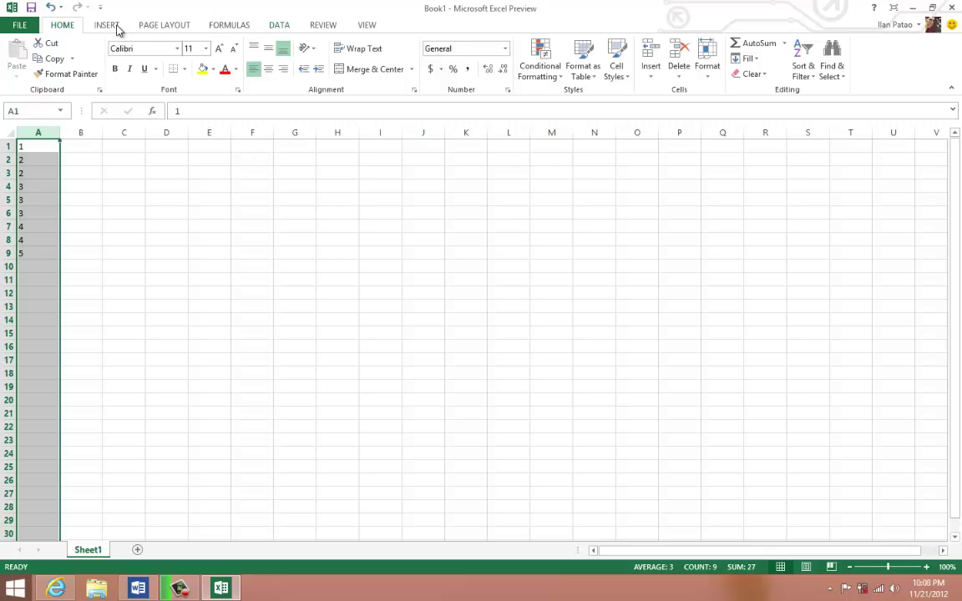
- Remove duplicates from column A with Data > Remove Duplicates, leaving 1–5
{"action": "left_click", "coordinate": [281, 27]}
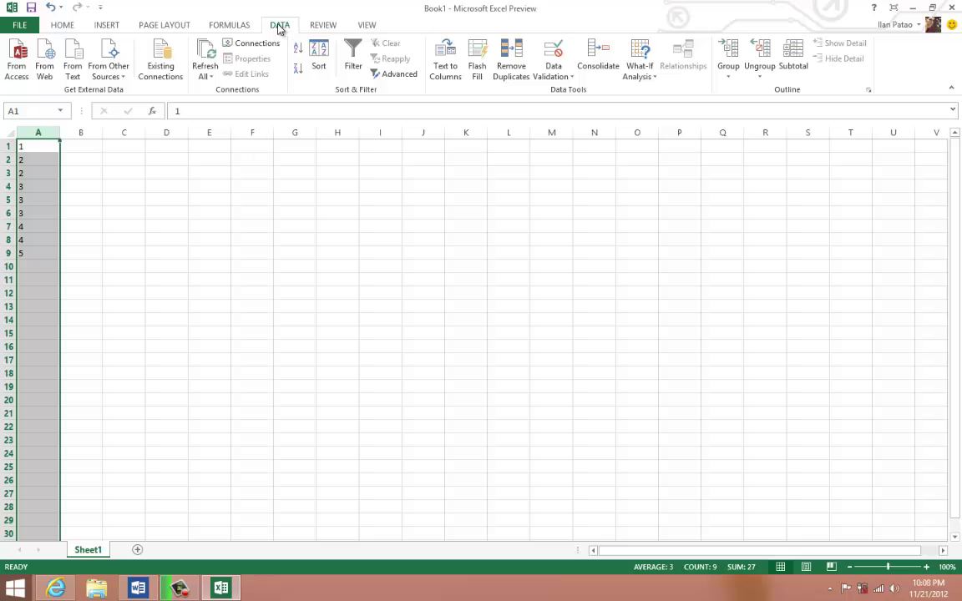
{"action": "left_click", "coordinate": [511, 71]}
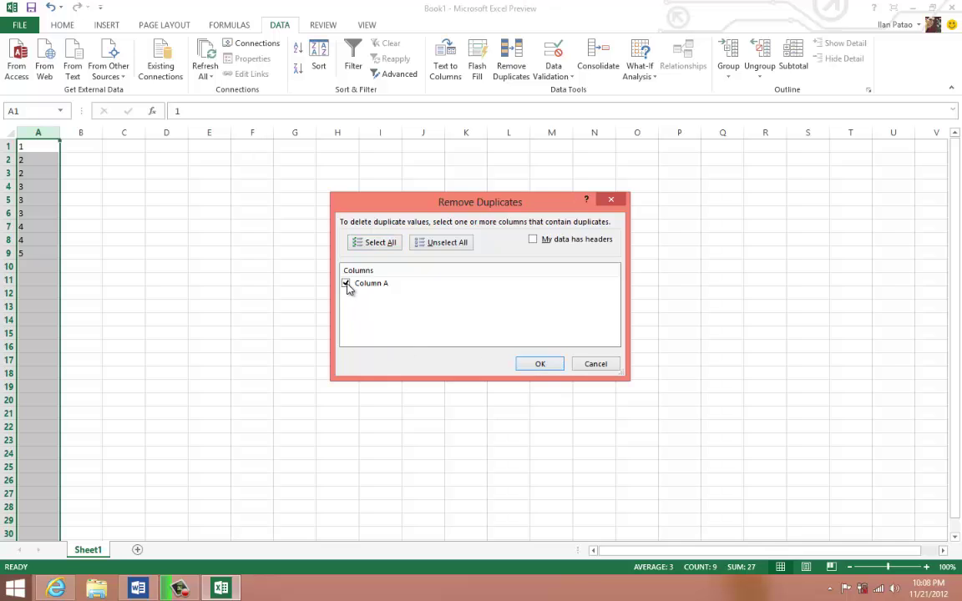
{"action": "left_click", "coordinate": [533, 363]}
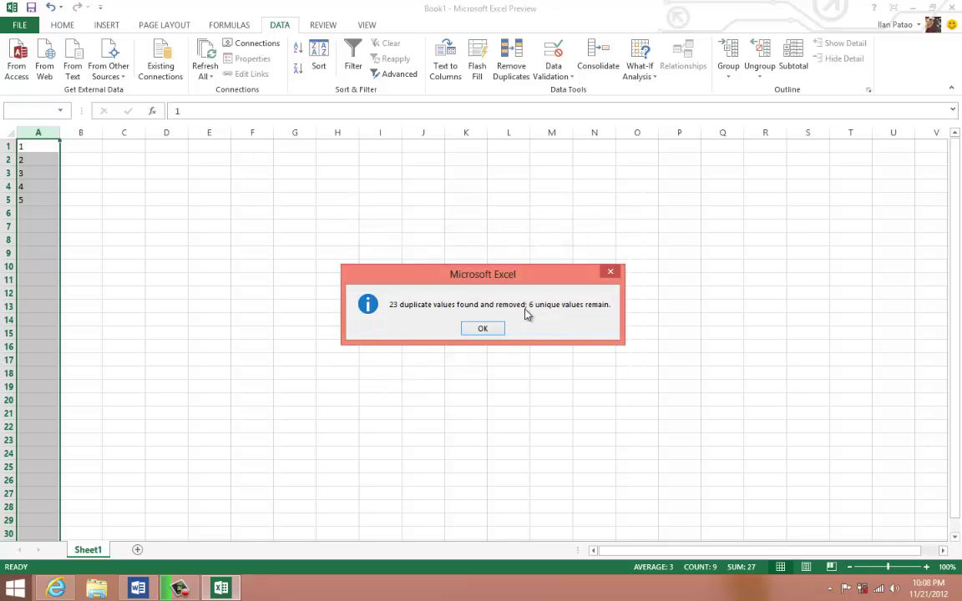
{"action": "left_click", "coordinate": [482, 328]}
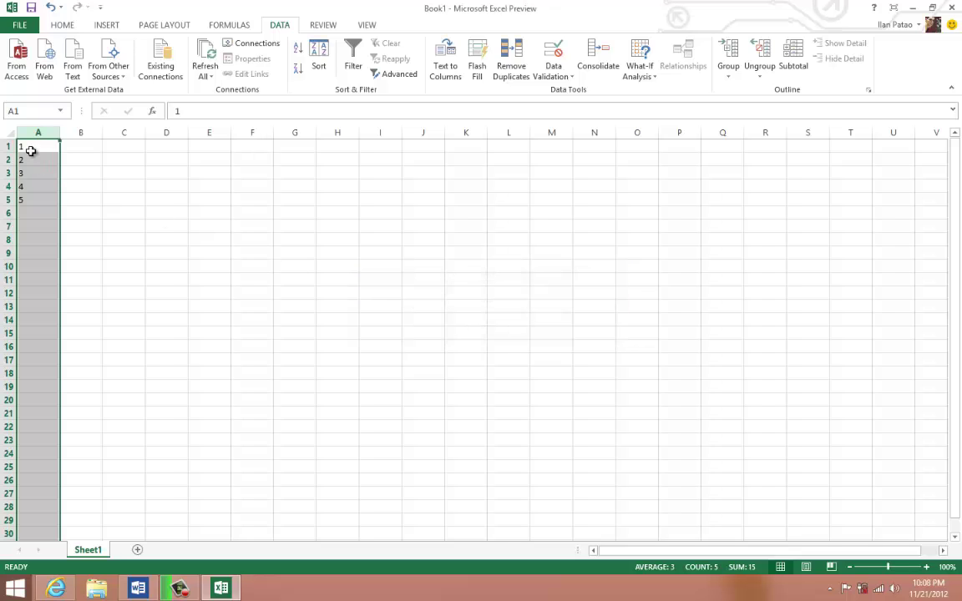
- Delete the values in A1:A7, then switch to the Word outline
{"action": "left_click_drag", "start_coordinate": [30, 150], "coordinate": [31, 202]}
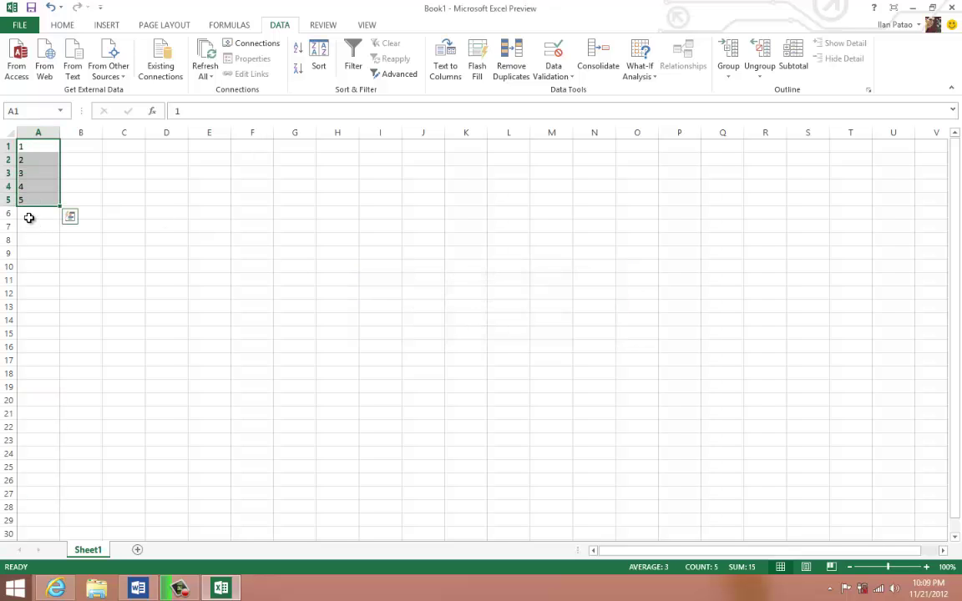
{"action": "left_click", "coordinate": [41, 216]}
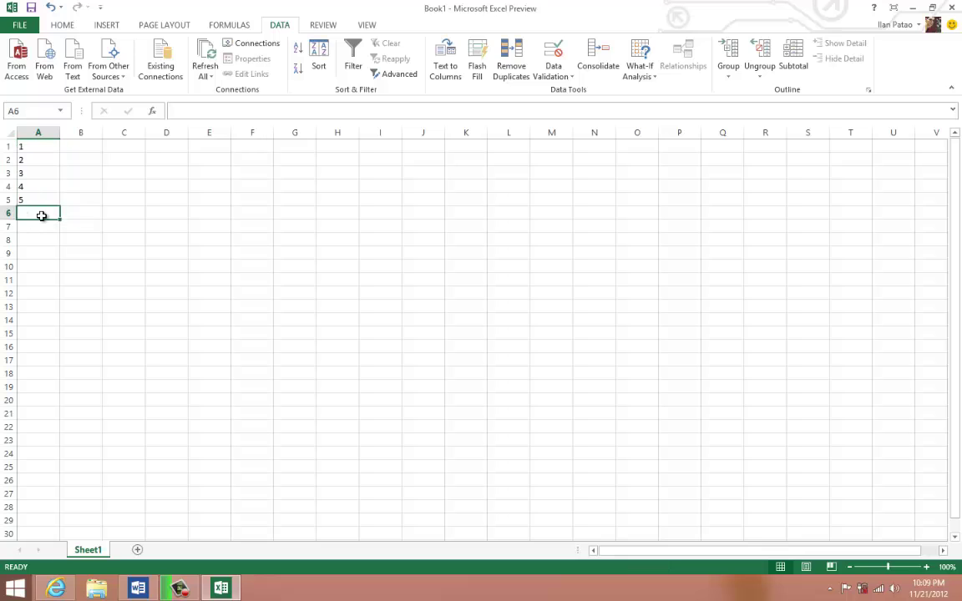
{"action": "left_click", "coordinate": [22, 159]}
{"action": "left_click_drag", "start_coordinate": [33, 147], "coordinate": [37, 200]}
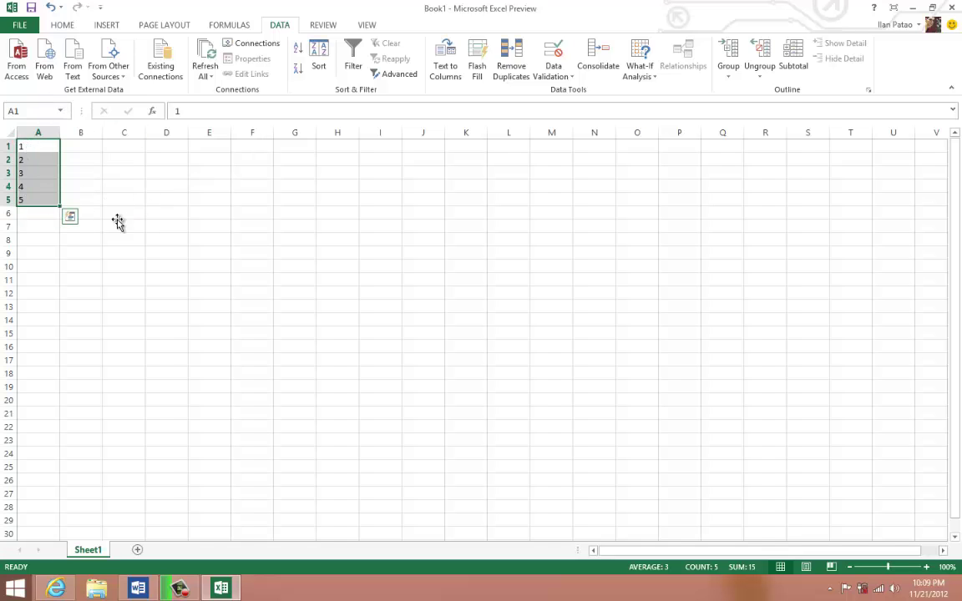
{"action": "left_click", "coordinate": [144, 225]}
{"action": "left_click_drag", "start_coordinate": [32, 223], "coordinate": [29, 125]}
{"action": "key", "text": "Delete"}
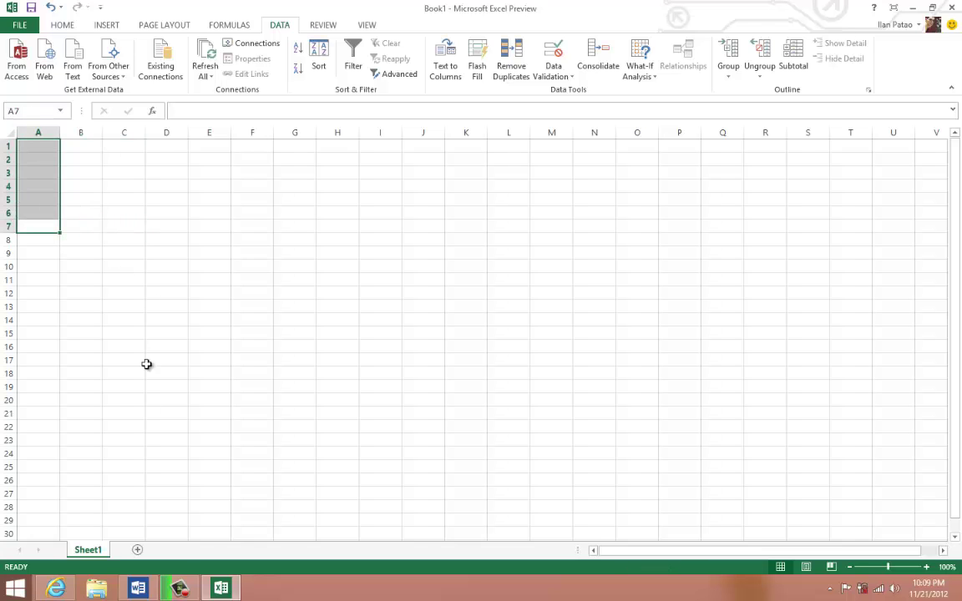
{"action": "left_click", "coordinate": [138, 588]}
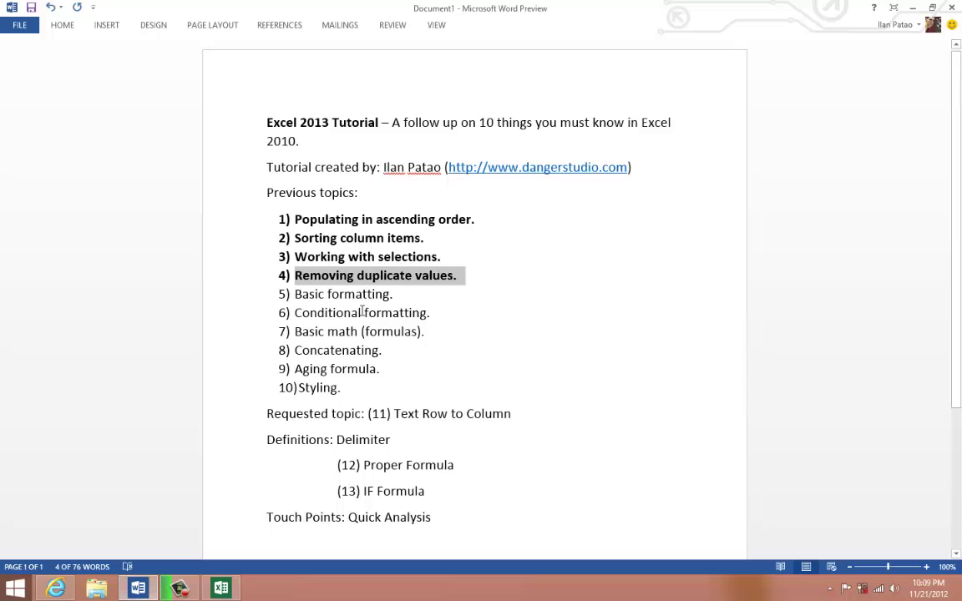
- Bold topic 5, 'Basic formatting.', then return to Excel and select A6
{"action": "left_click", "coordinate": [361, 312]}
{"action": "left_click_drag", "start_coordinate": [400, 296], "coordinate": [292, 296]}
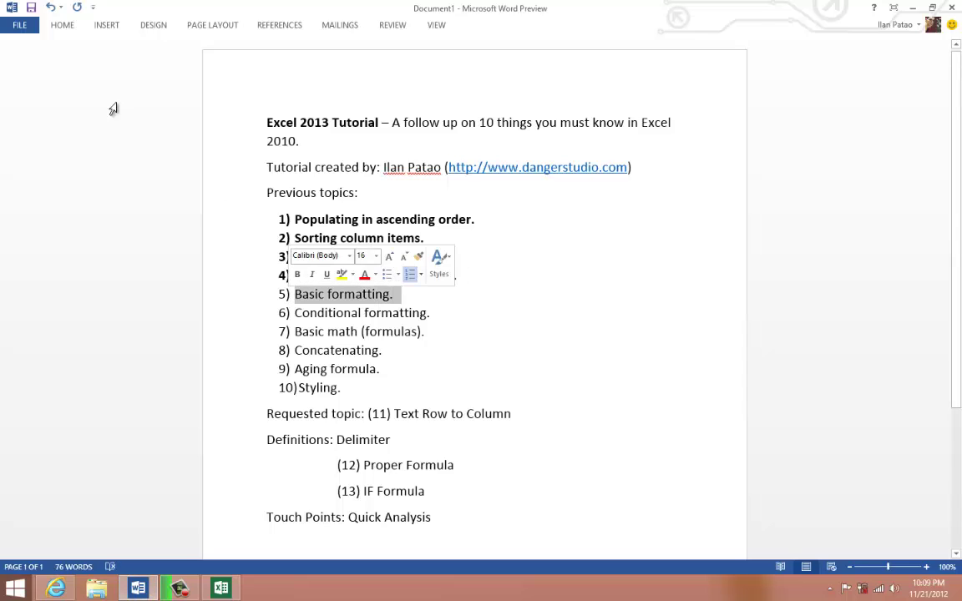
{"action": "right_click", "coordinate": [355, 297]}
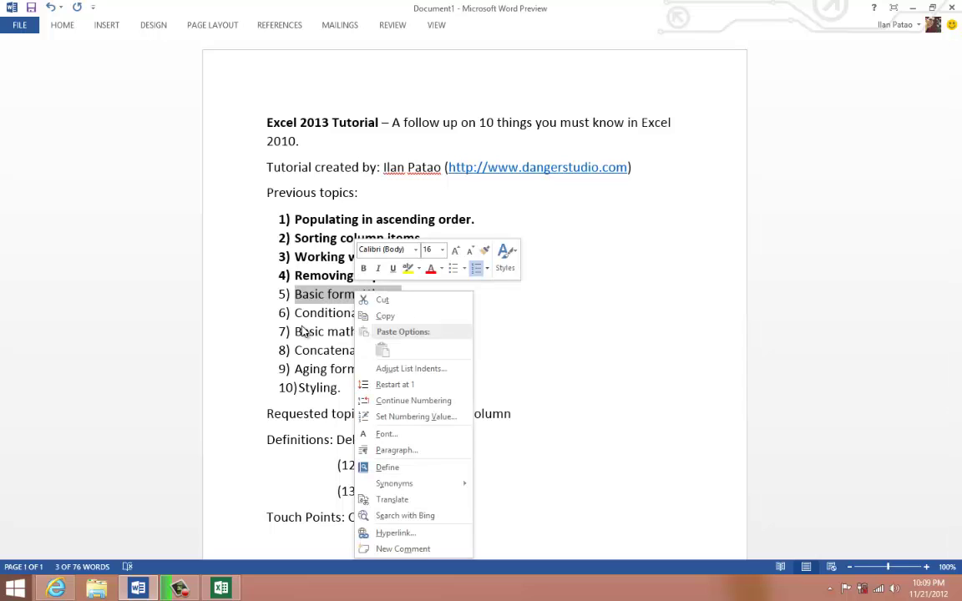
{"action": "left_click", "coordinate": [365, 270]}
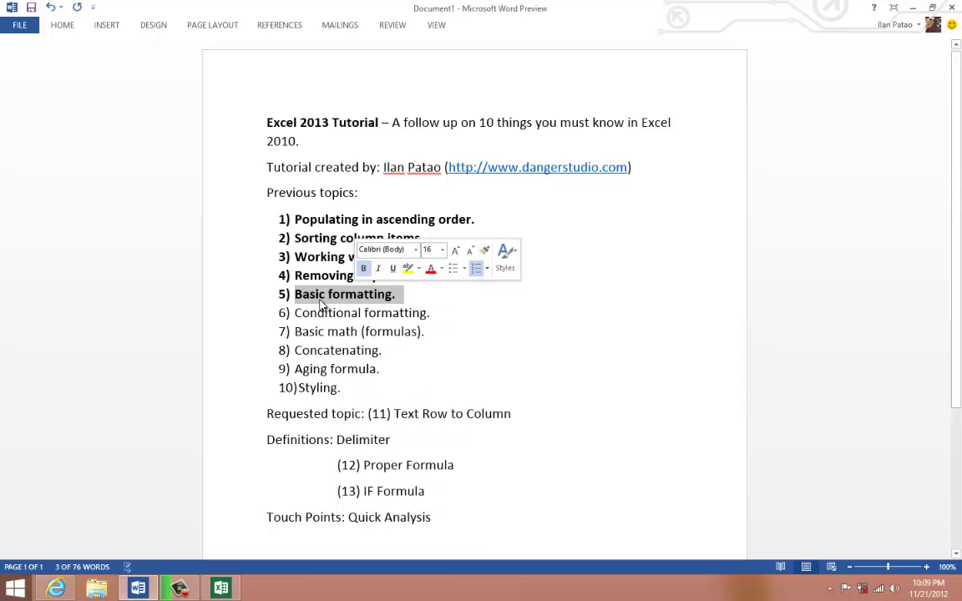
{"action": "left_click", "coordinate": [222, 589]}
{"action": "left_click", "coordinate": [48, 212]}
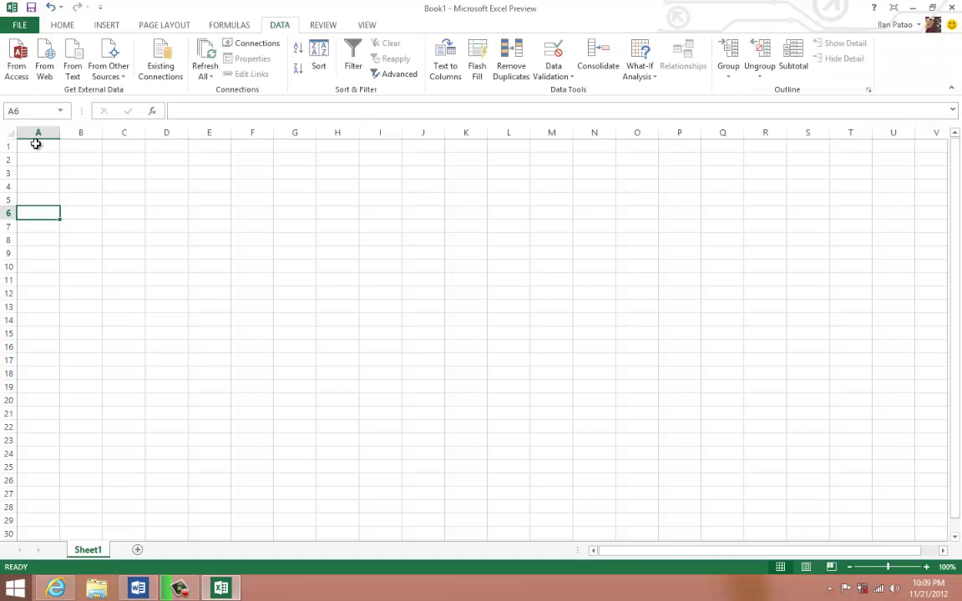
- Enter a first name in A1 and format it bold red on a yellow fill
{"action": "left_click", "coordinate": [36, 143]}
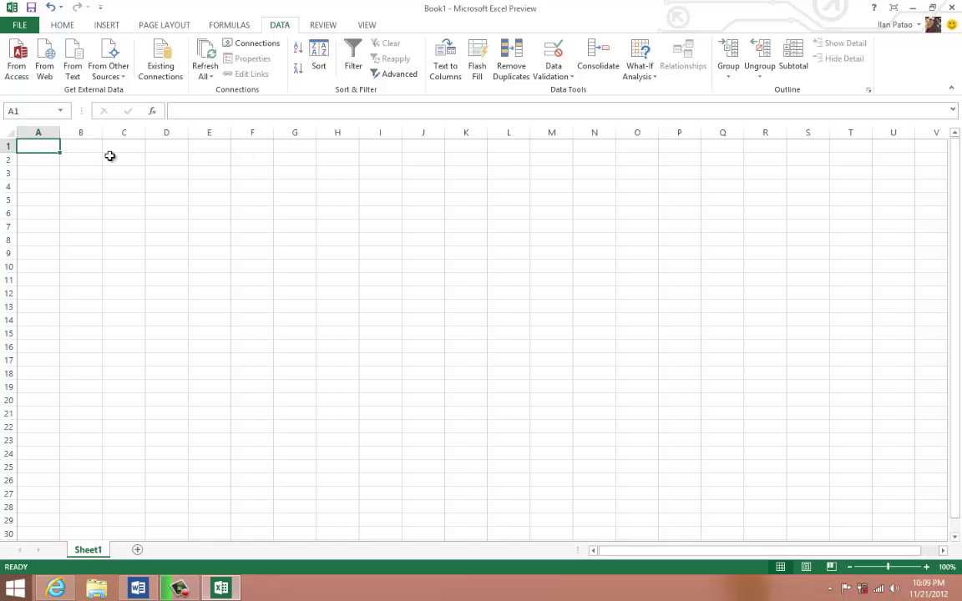
{"action": "type", "text": "ilan"}
{"action": "left_click", "coordinate": [101, 155]}
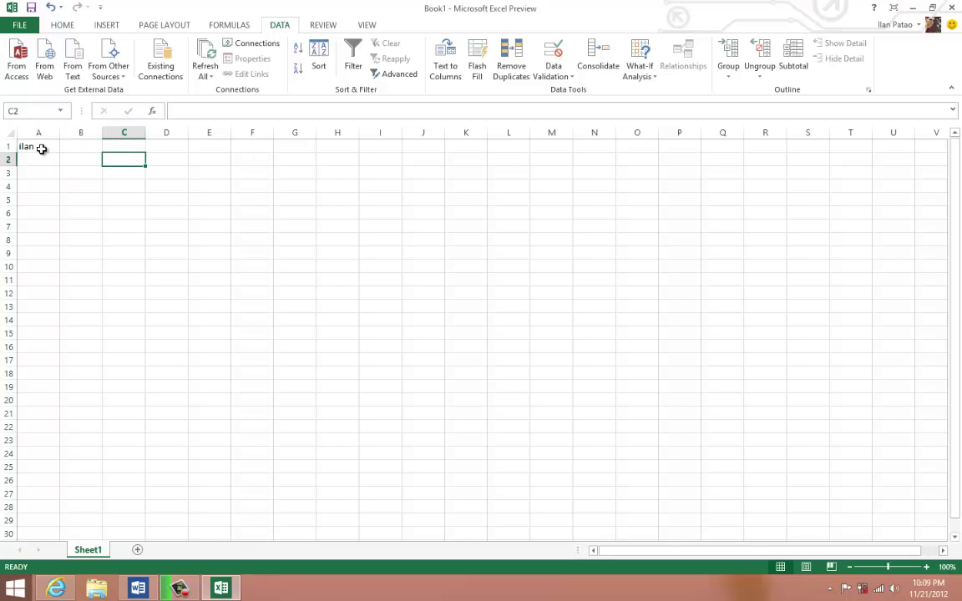
{"action": "left_click", "coordinate": [41, 149]}
{"action": "left_click", "coordinate": [62, 25]}
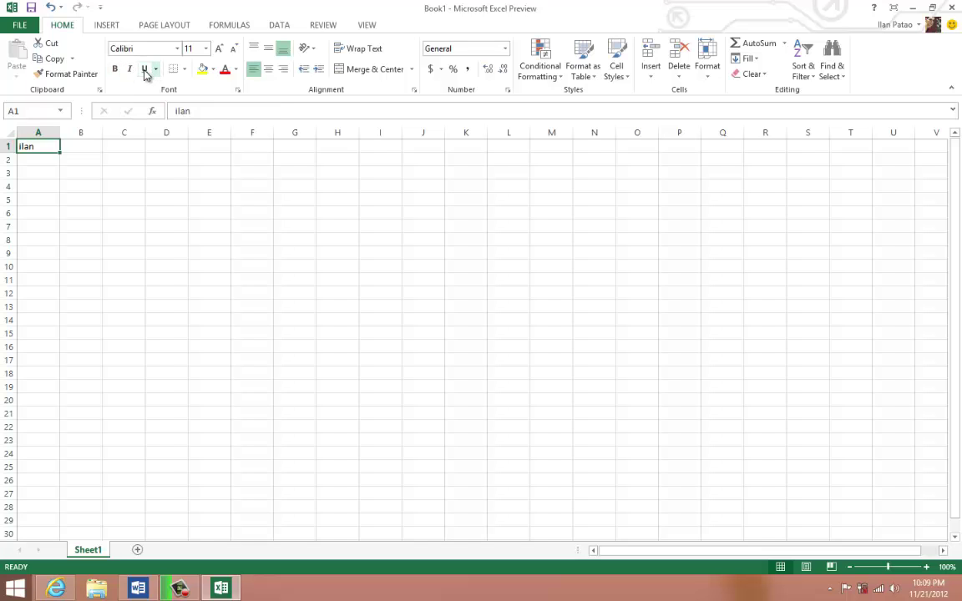
{"action": "left_click", "coordinate": [202, 70]}
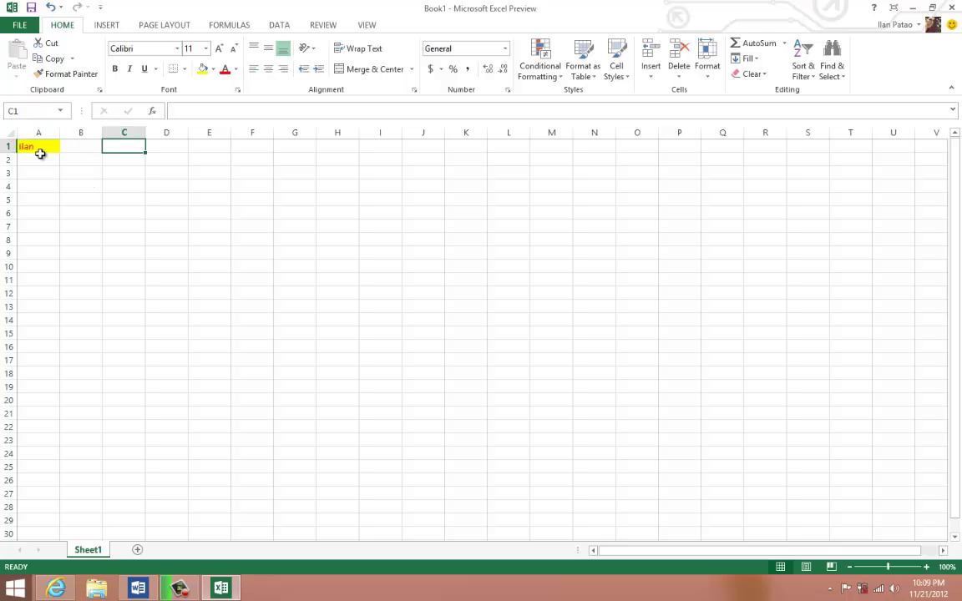
{"action": "left_click", "coordinate": [116, 69]}
{"action": "left_click", "coordinate": [79, 215]}
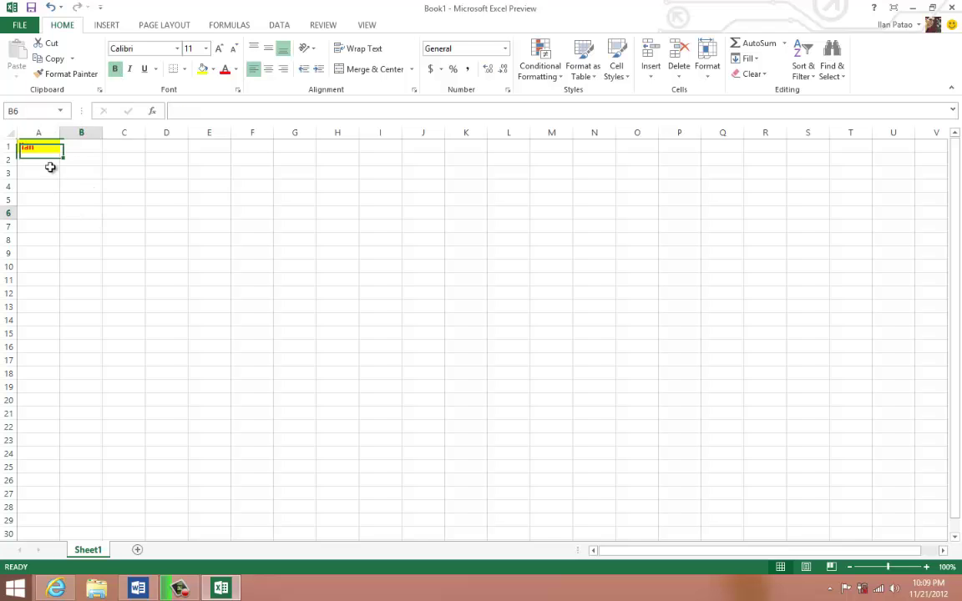
{"action": "left_click", "coordinate": [37, 150]}
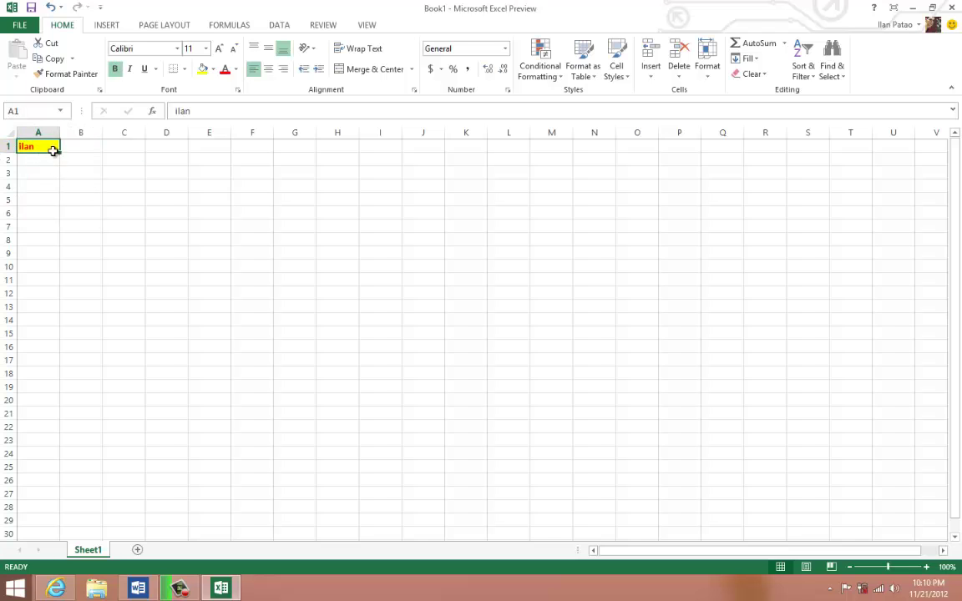
- Enter a second first name in A2
{"action": "left_click", "coordinate": [33, 159]}
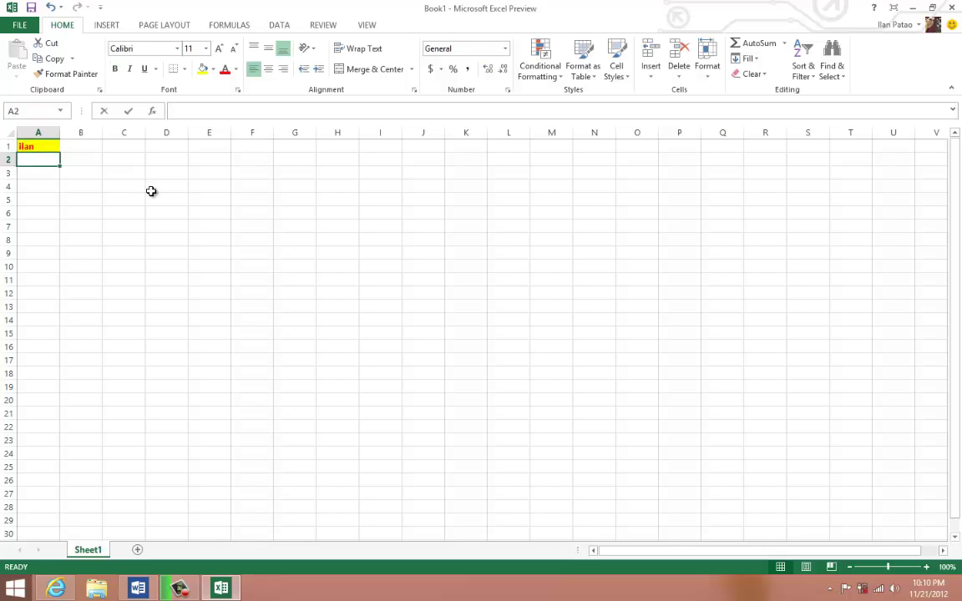
{"action": "type", "text": "john"}
{"action": "key", "text": "Return"}
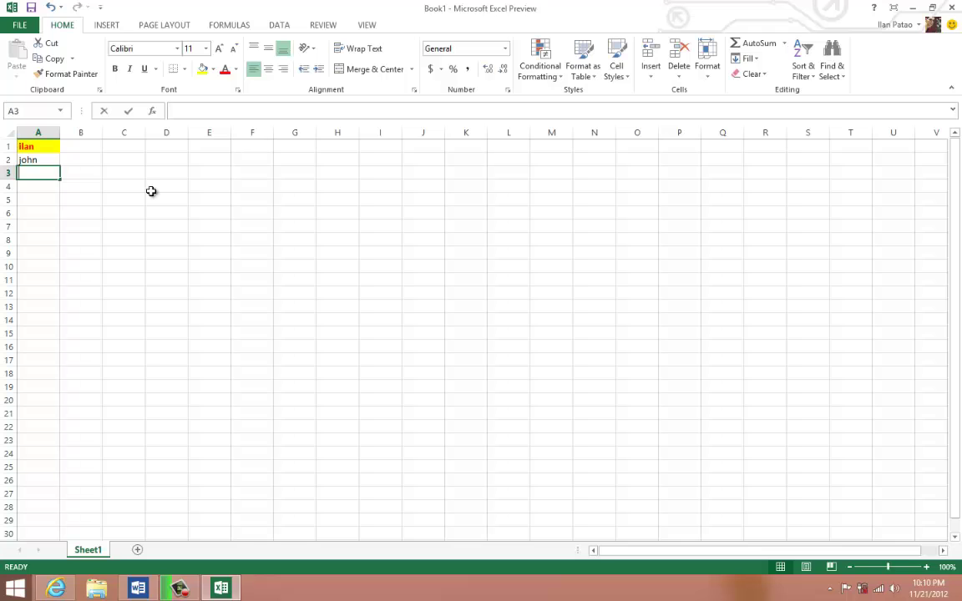
- Enter a third first name in A3 and format it bold red on yellow fill
{"action": "type", "text": "jane"}
{"action": "left_click", "coordinate": [123, 214]}
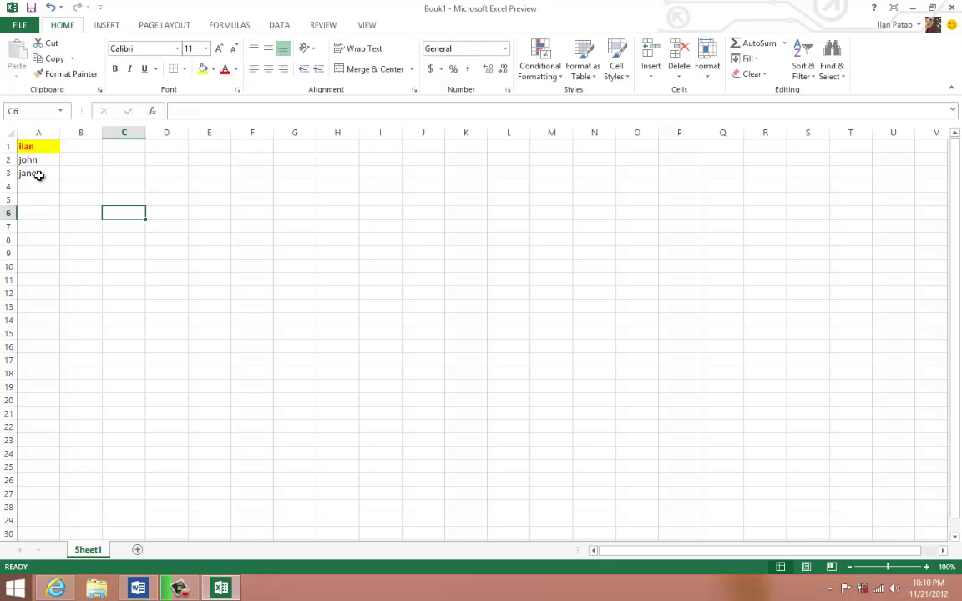
{"action": "left_click", "coordinate": [39, 176]}
{"action": "left_click", "coordinate": [202, 70]}
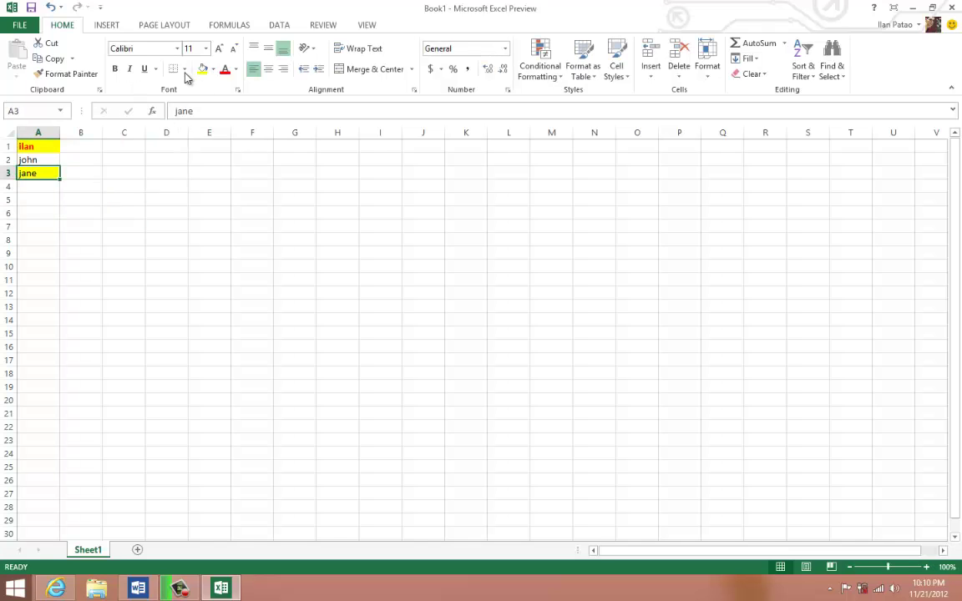
{"action": "left_click", "coordinate": [115, 68]}
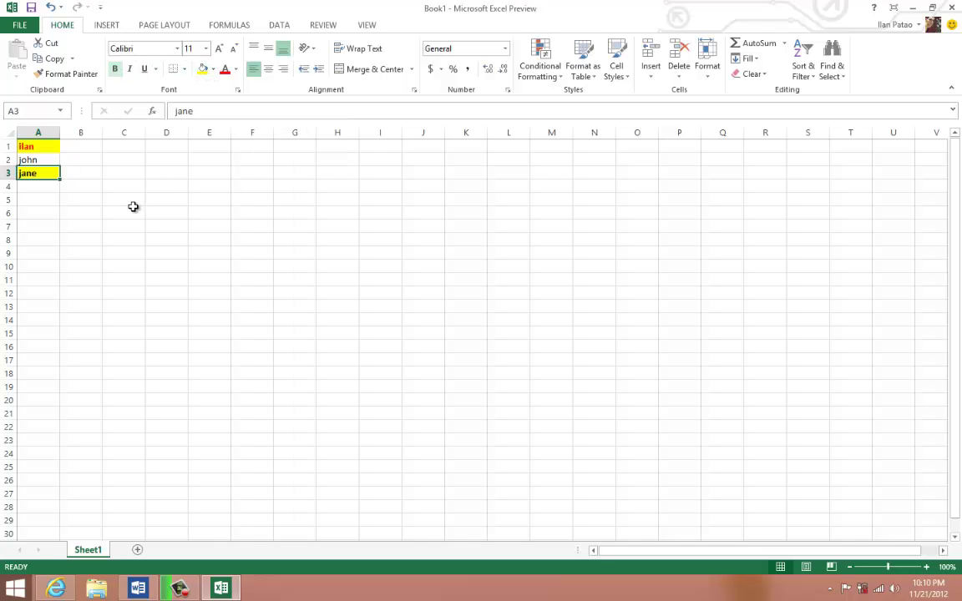
{"action": "left_click", "coordinate": [225, 70]}
{"action": "left_click", "coordinate": [167, 241]}
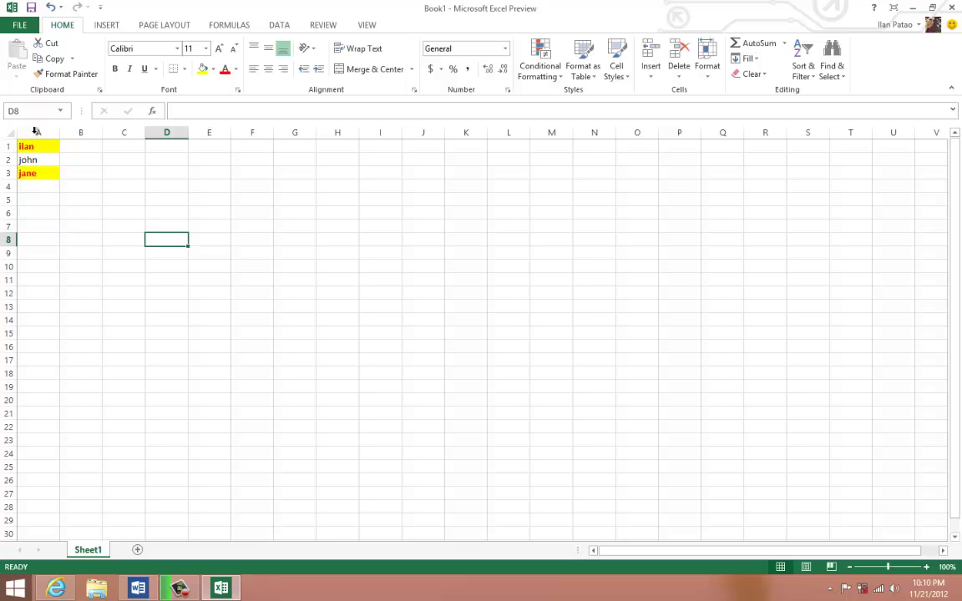
{"action": "left_click_drag", "start_coordinate": [36, 146], "coordinate": [33, 175]}
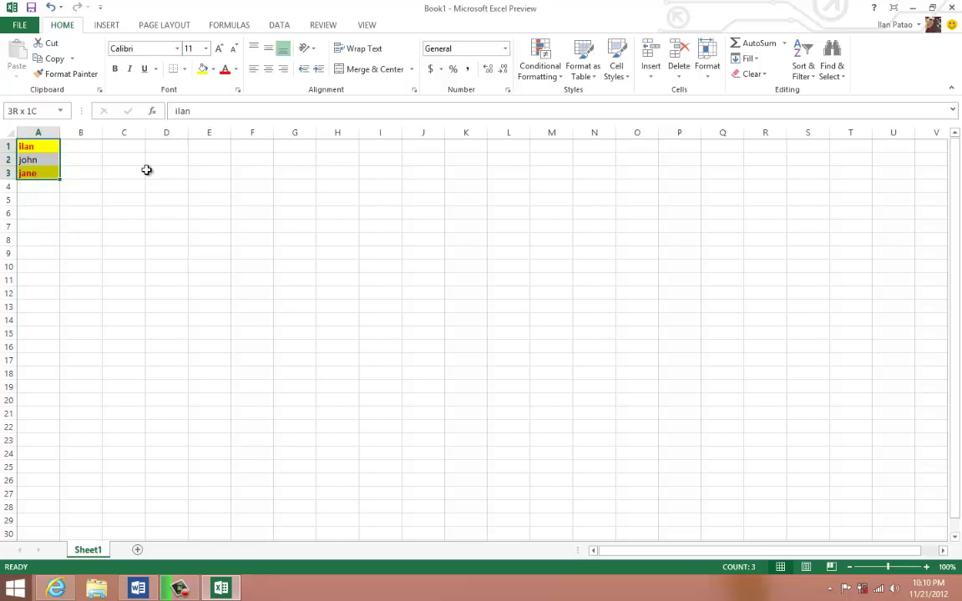
- Custom-sort A1:A3 by cell colour so yellow-filled names come first
{"action": "left_click", "coordinate": [804, 72]}
{"action": "left_click", "coordinate": [835, 127]}
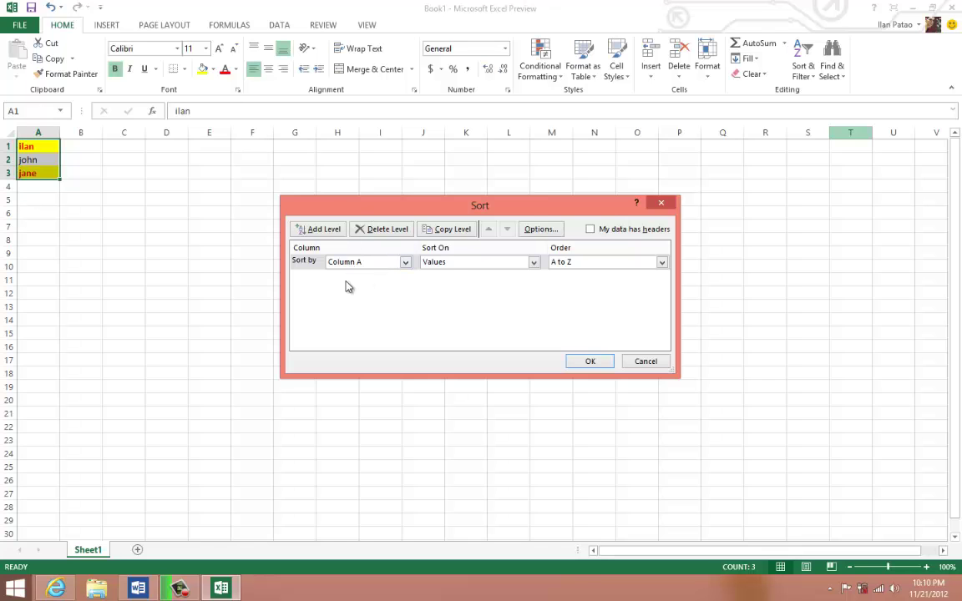
{"action": "left_click", "coordinate": [533, 262]}
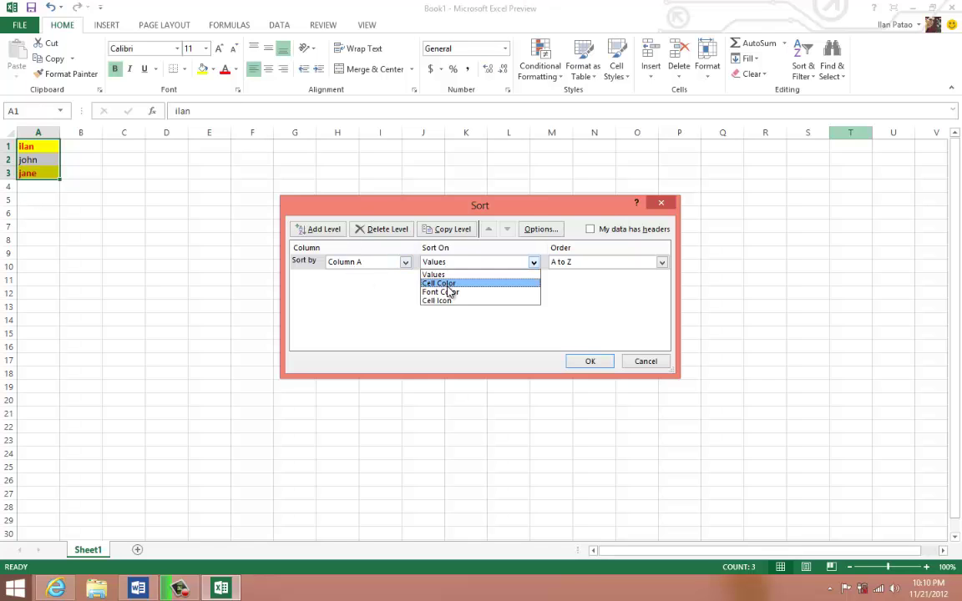
{"action": "left_click", "coordinate": [445, 284]}
{"action": "left_click", "coordinate": [597, 263]}
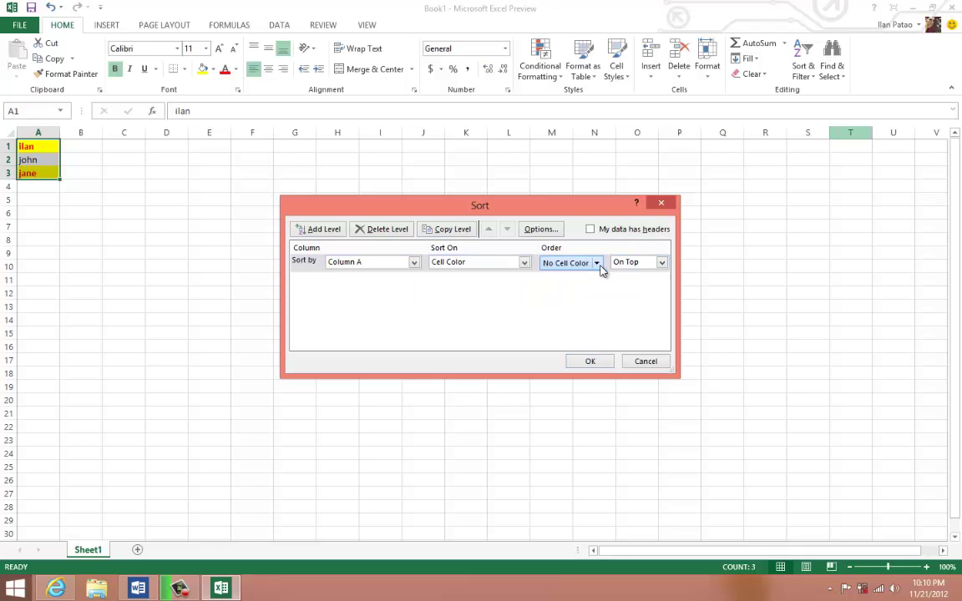
{"action": "left_click", "coordinate": [550, 299]}
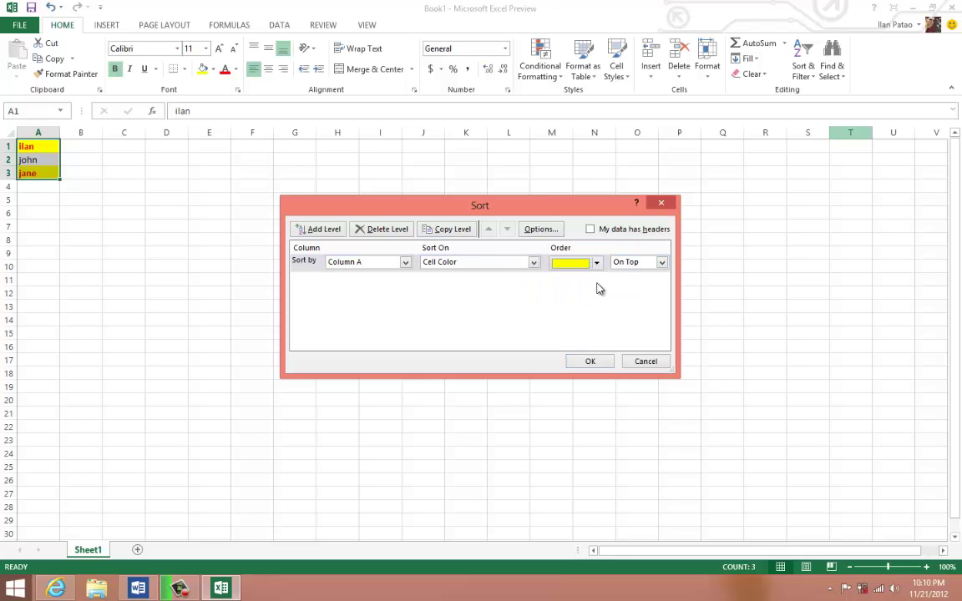
{"action": "left_click", "coordinate": [585, 359]}
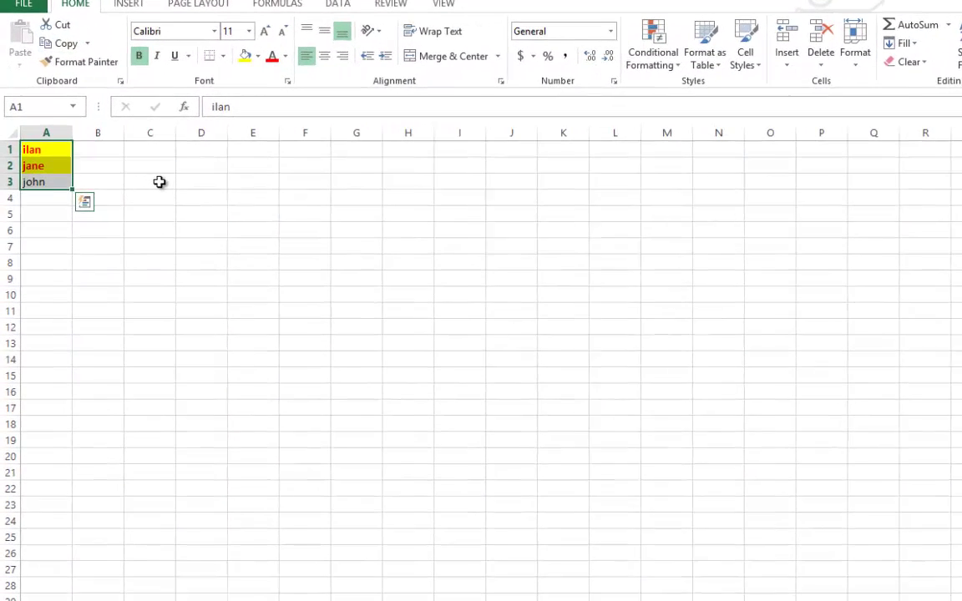
- Clear the selection and append '1' to the name in A3
{"action": "left_click", "coordinate": [160, 182]}
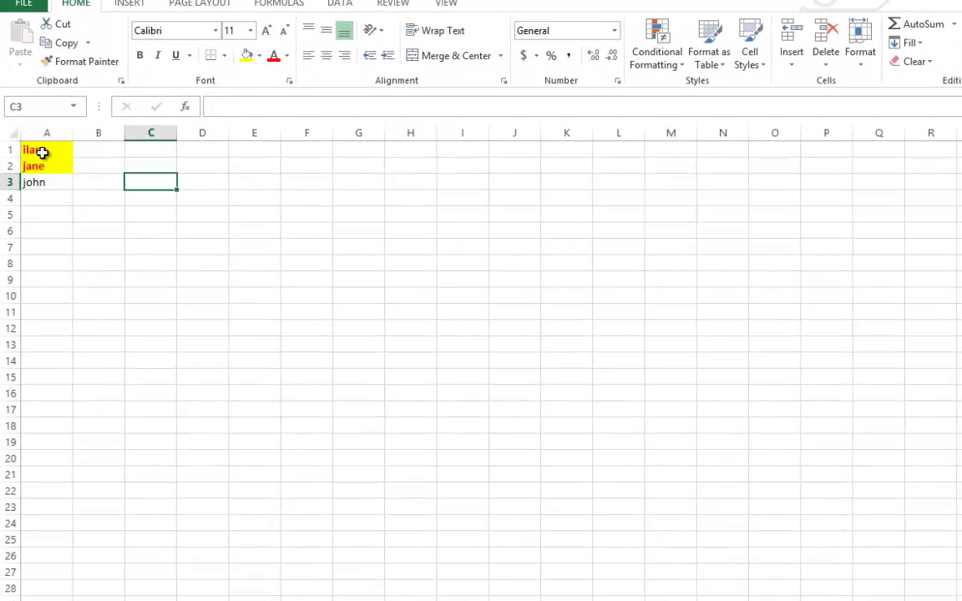
{"action": "left_click_drag", "start_coordinate": [37, 151], "coordinate": [41, 184]}
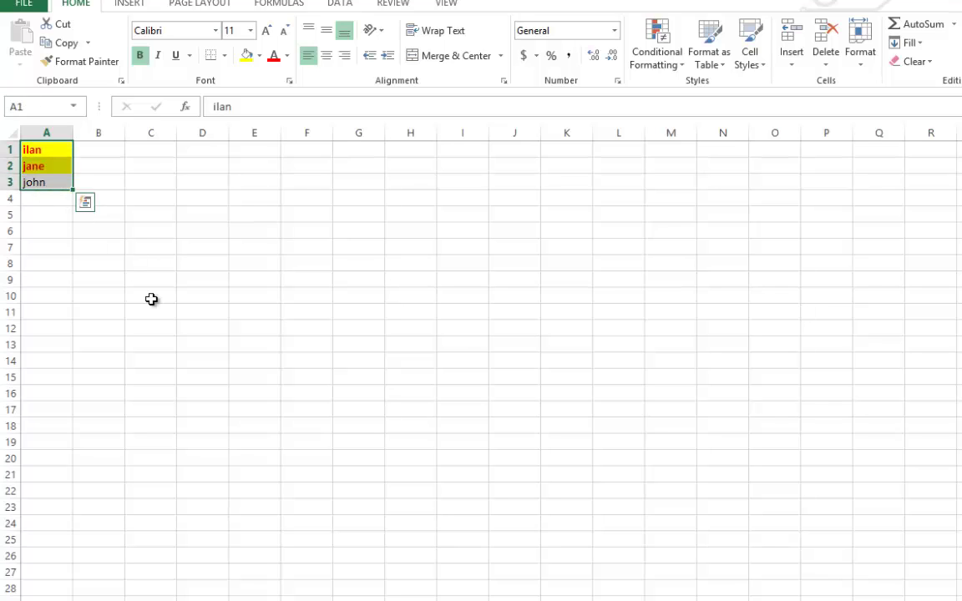
{"action": "left_click", "coordinate": [171, 284]}
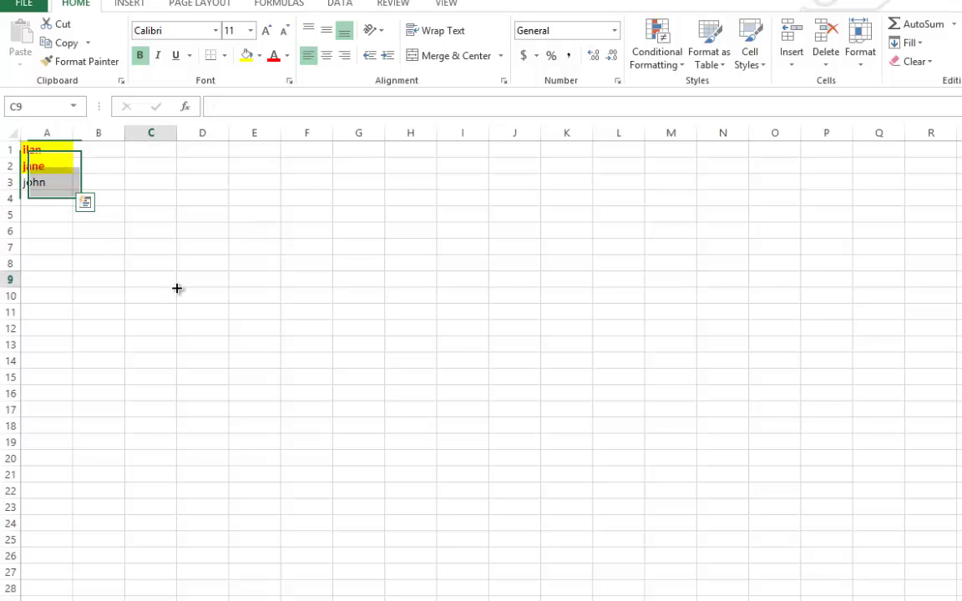
{"action": "left_click", "coordinate": [147, 227]}
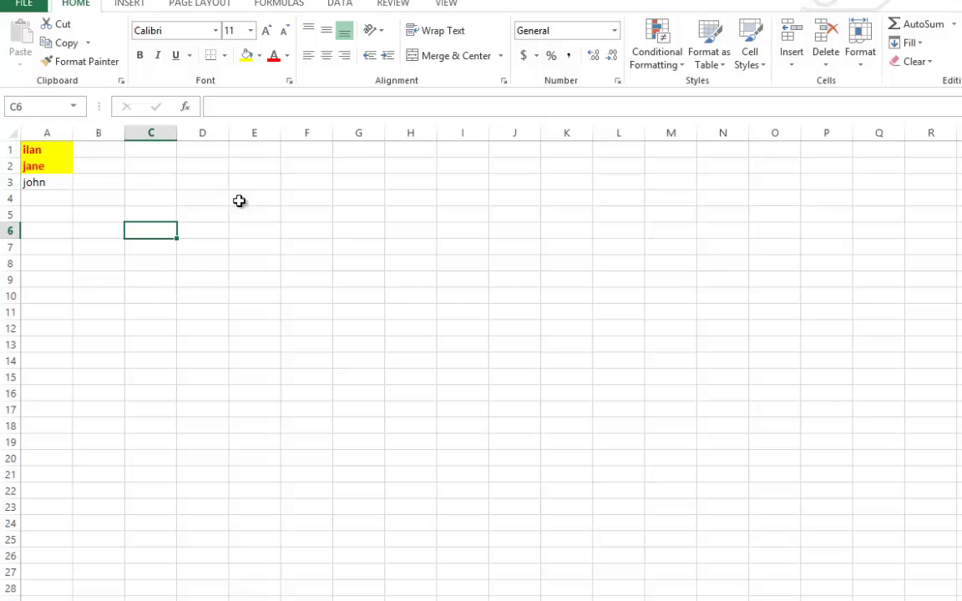
{"action": "key", "text": "Right"}
{"action": "key", "text": "Right"}
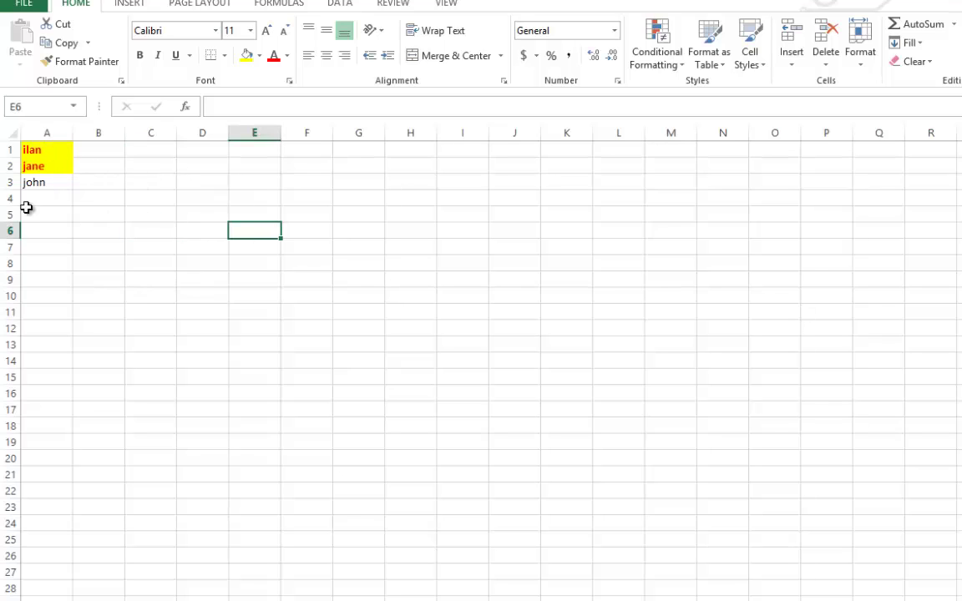
{"action": "left_click", "coordinate": [27, 211]}
{"action": "left_click", "coordinate": [50, 194]}
{"action": "left_click", "coordinate": [54, 182]}
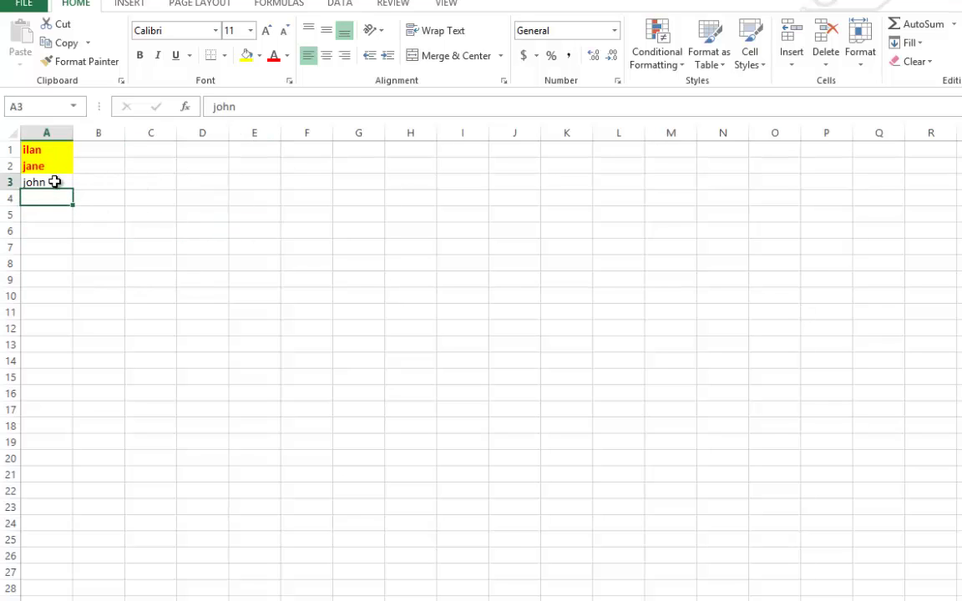
{"action": "double_click", "coordinate": [54, 182]}
{"action": "type", "text": "1"}
{"action": "key", "text": "Return"}
{"action": "key", "text": "Return"}
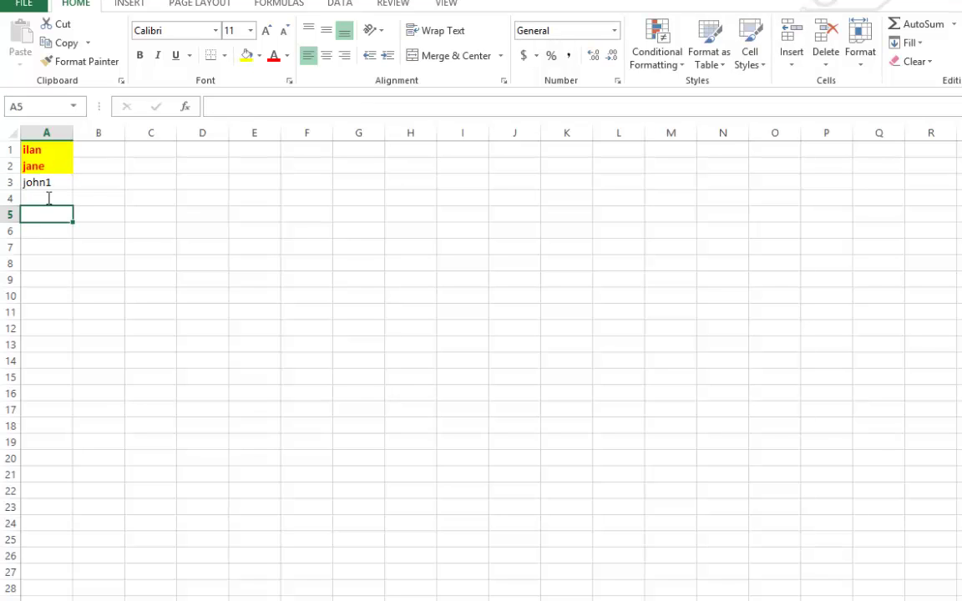
- Enter john2 in A4 and fill the numbered series from A3:A4 down to row 25
{"action": "double_click", "coordinate": [48, 198]}
{"action": "type", "text": "john2"}
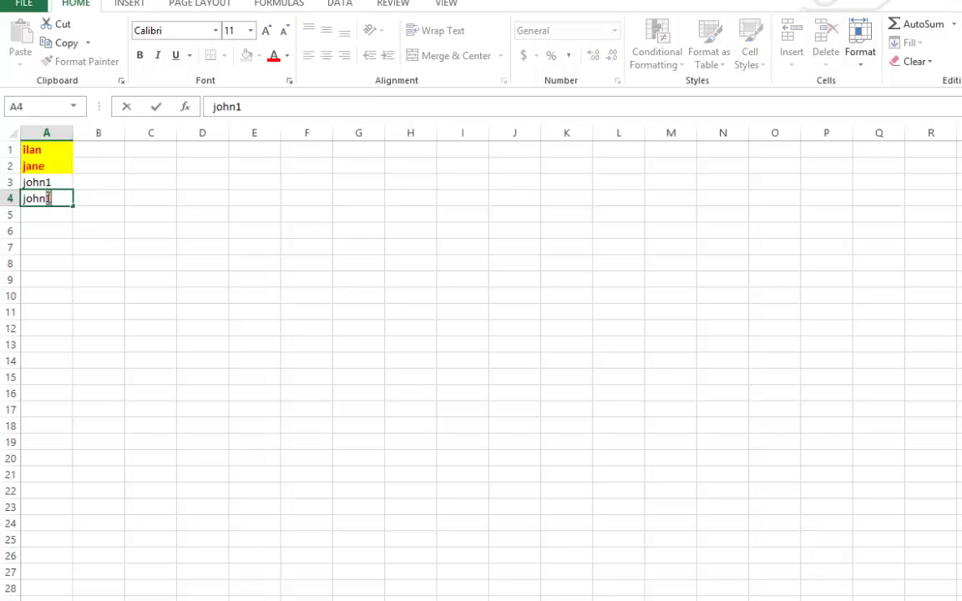
{"action": "key", "text": "Return"}
{"action": "left_click", "coordinate": [38, 182]}
{"action": "left_click_drag", "start_coordinate": [45, 198], "coordinate": [67, 199]}
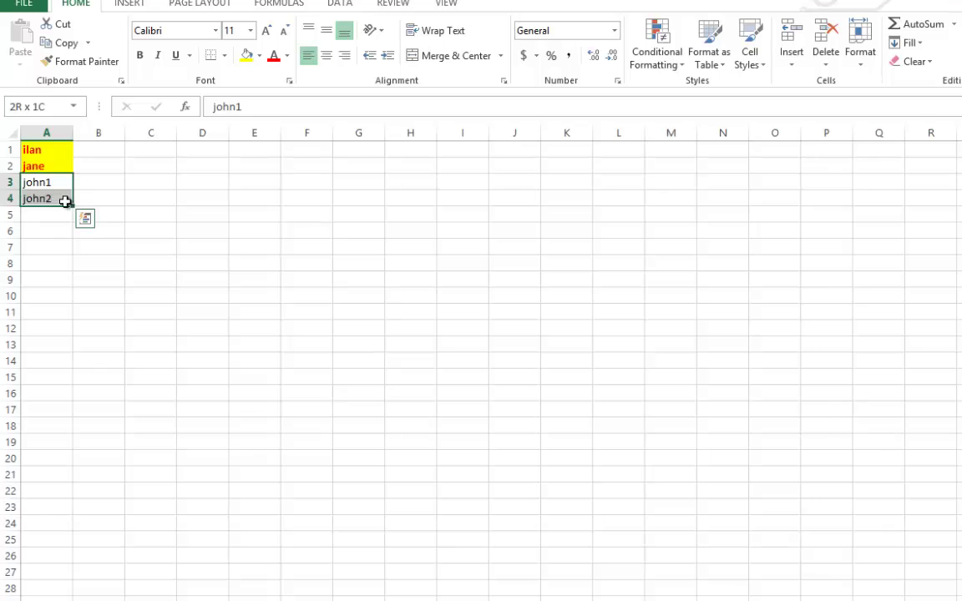
{"action": "left_click_drag", "start_coordinate": [77, 240], "coordinate": [60, 542]}
- Apply yellow fill to A12, A17, A22 and the john5 cell
{"action": "left_click", "coordinate": [202, 448]}
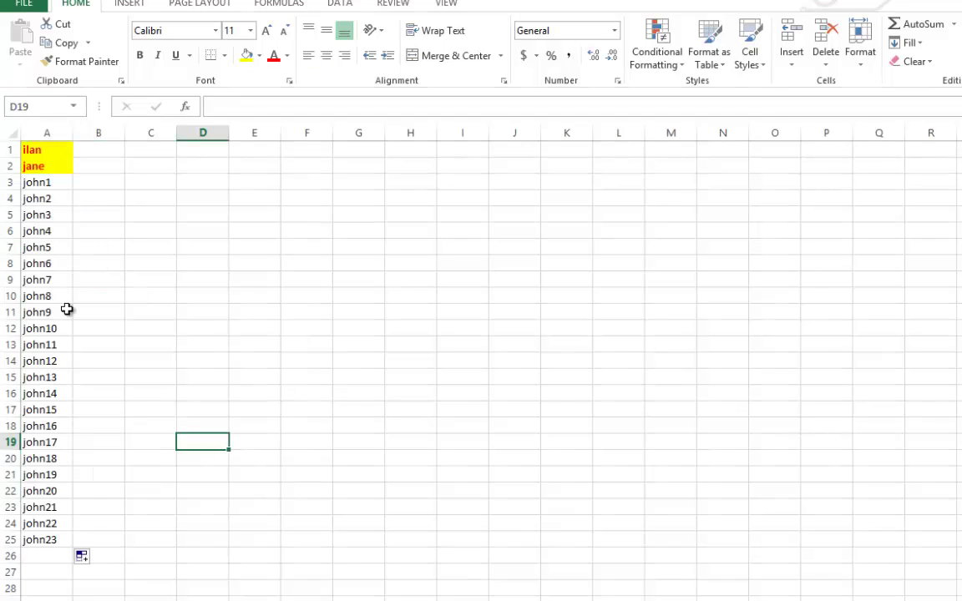
{"action": "left_click", "coordinate": [53, 179]}
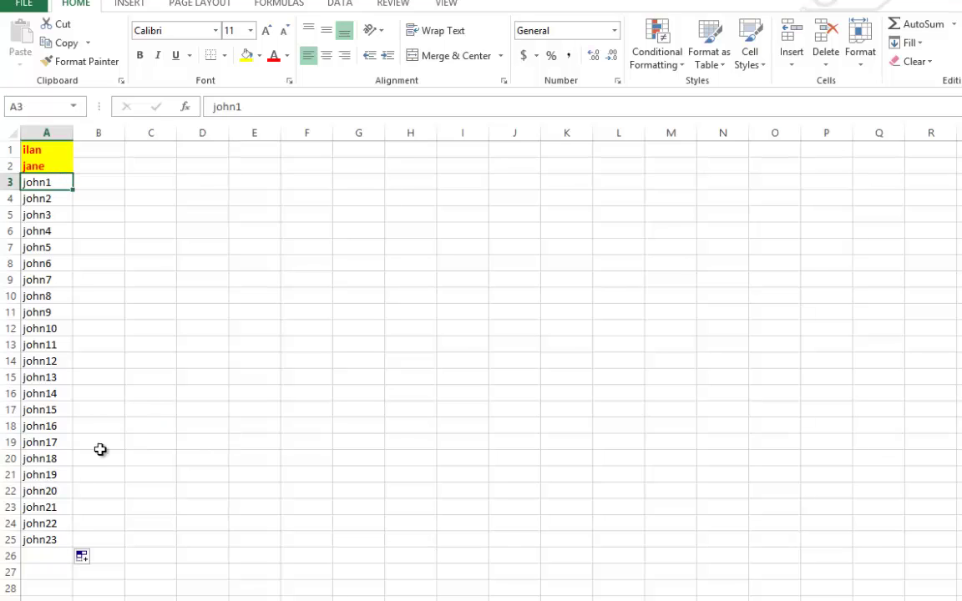
{"action": "left_click", "coordinate": [154, 382]}
{"action": "left_click", "coordinate": [43, 323]}
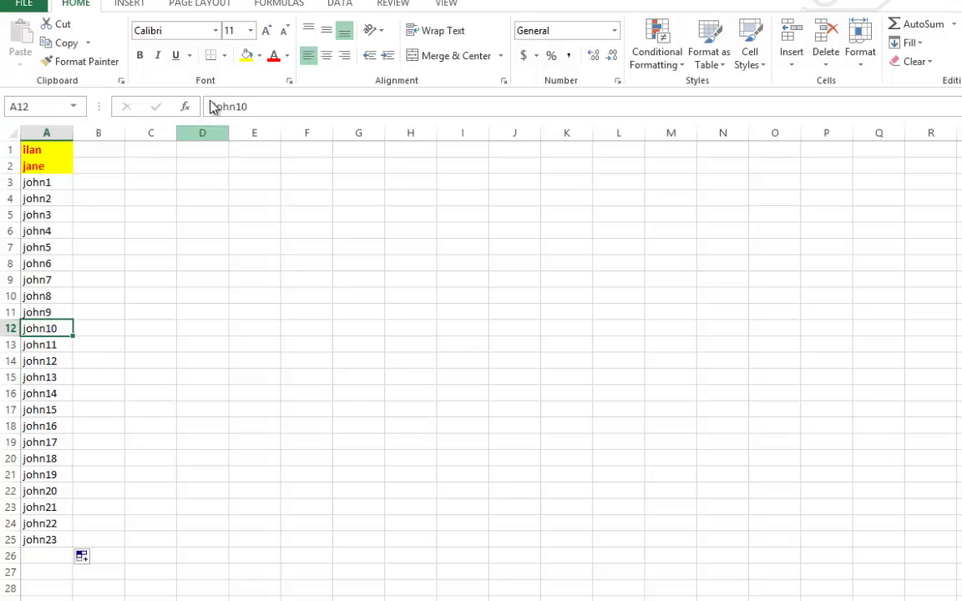
{"action": "left_click", "coordinate": [247, 55]}
{"action": "left_click", "coordinate": [36, 406]}
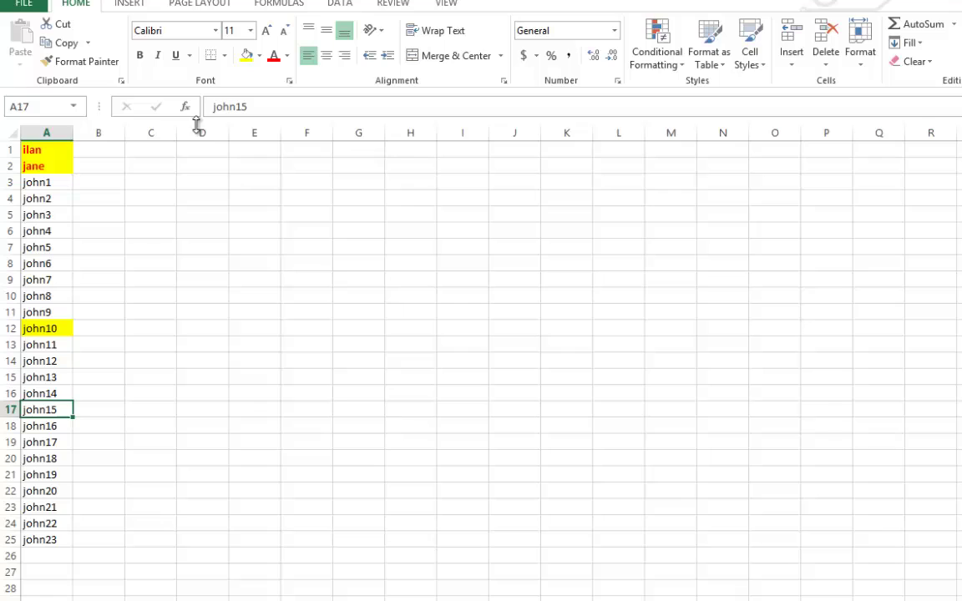
{"action": "left_click", "coordinate": [247, 56]}
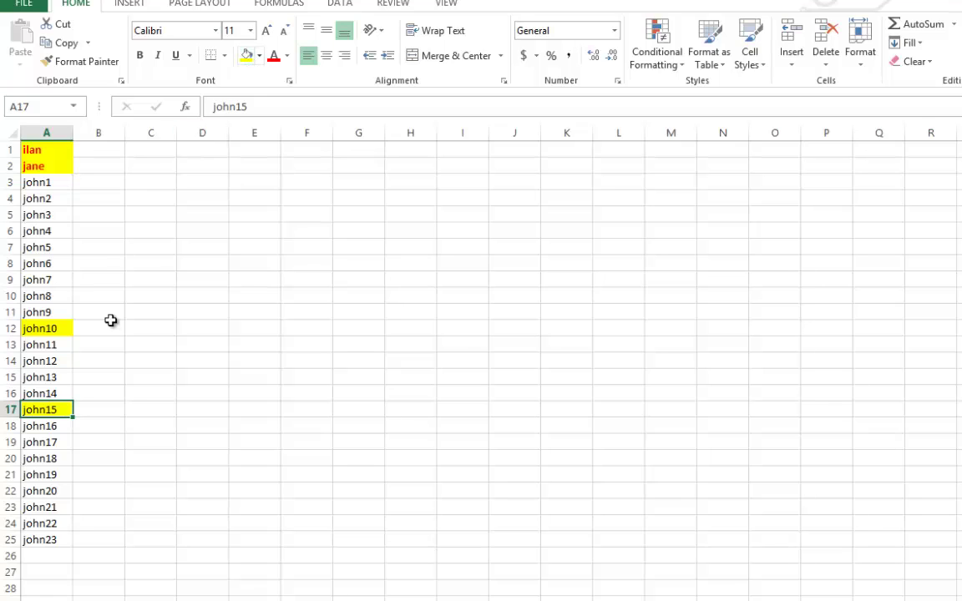
{"action": "left_click", "coordinate": [39, 490]}
{"action": "left_click", "coordinate": [247, 55]}
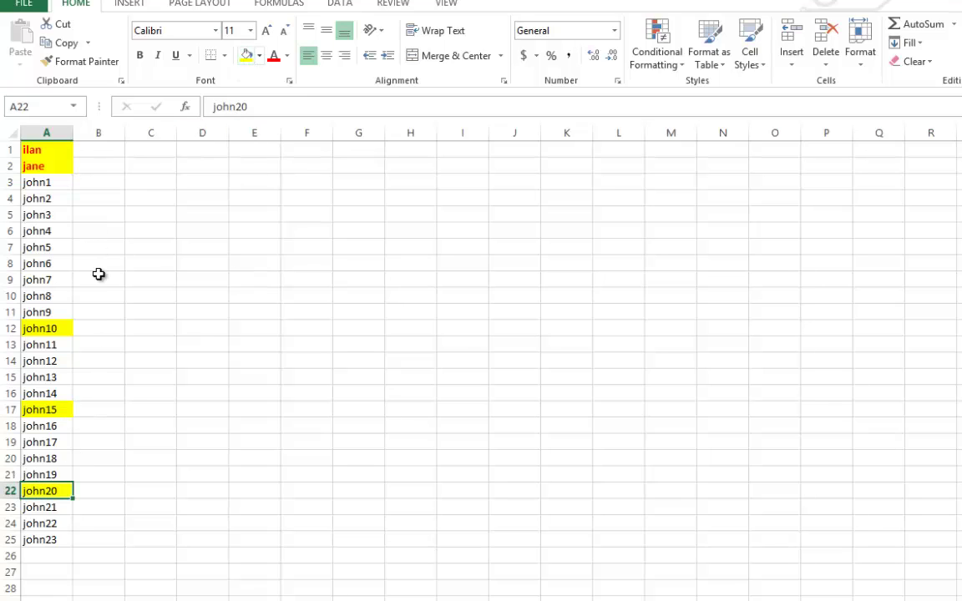
{"action": "left_click", "coordinate": [34, 248]}
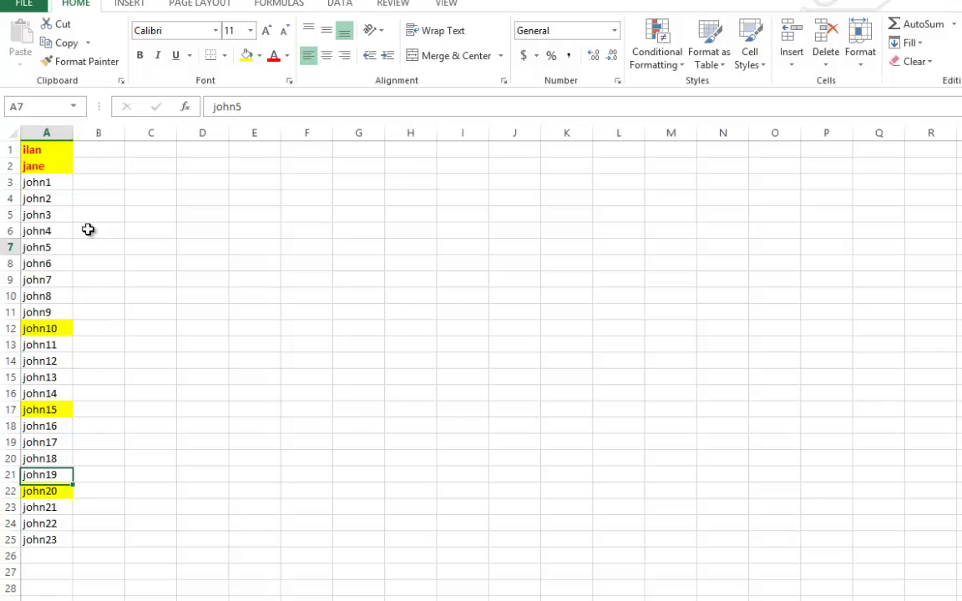
{"action": "left_click", "coordinate": [247, 56]}
- Select A1:A25 and custom-sort it by cell colour, yellow on top
{"action": "left_click_drag", "start_coordinate": [46, 533], "coordinate": [62, 125]}
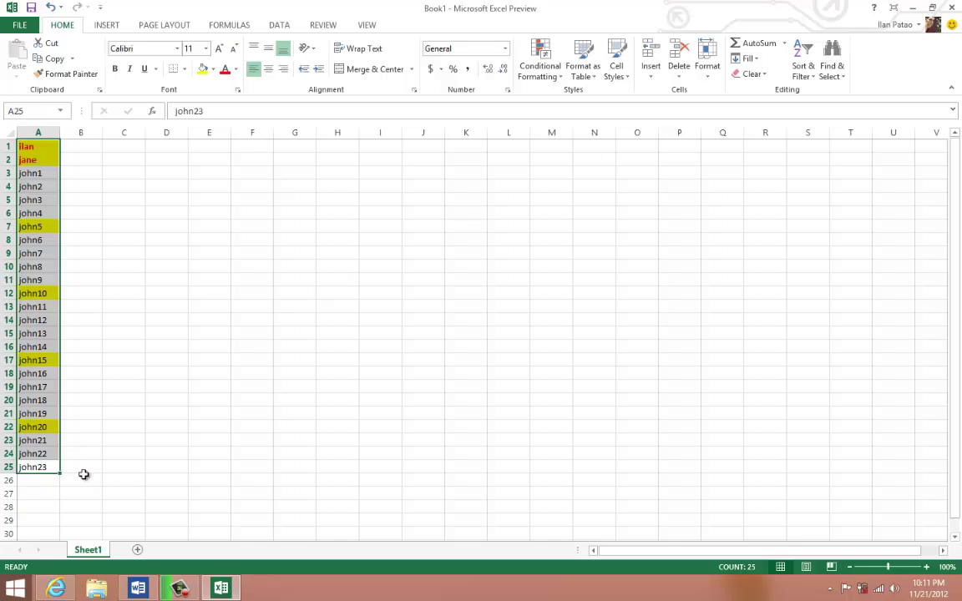
{"action": "left_click", "coordinate": [802, 62]}
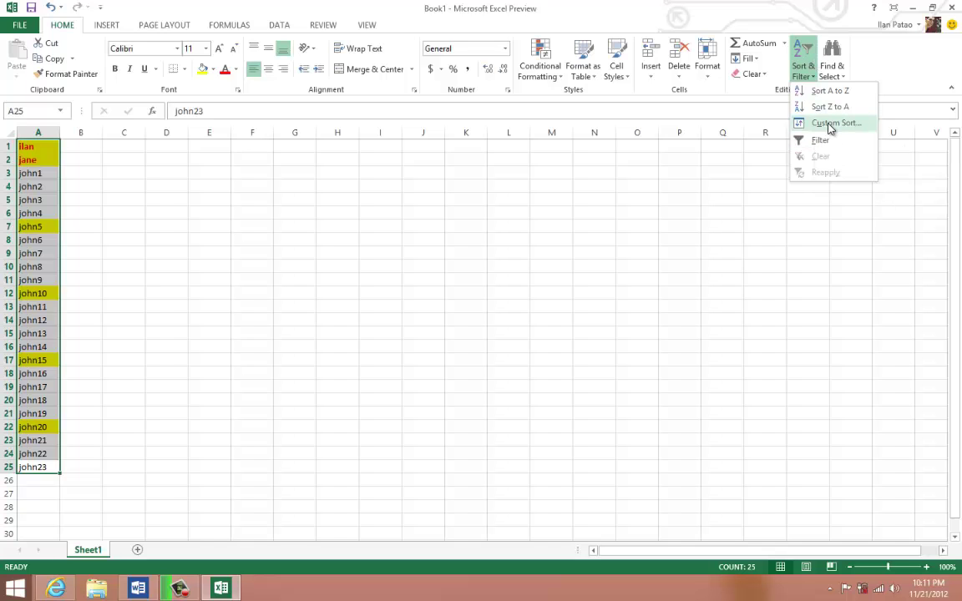
{"action": "left_click", "coordinate": [831, 125]}
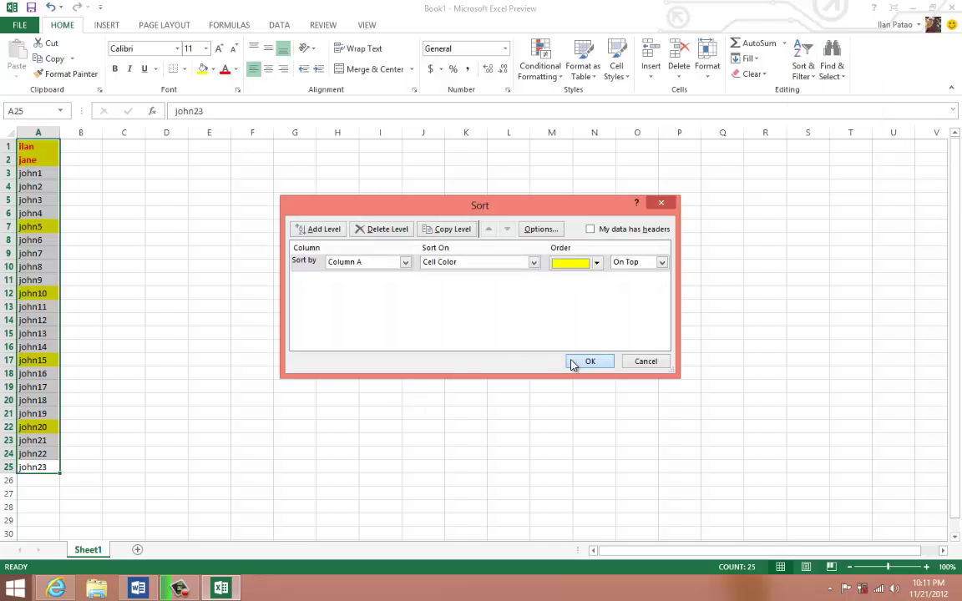
{"action": "left_click", "coordinate": [573, 364]}
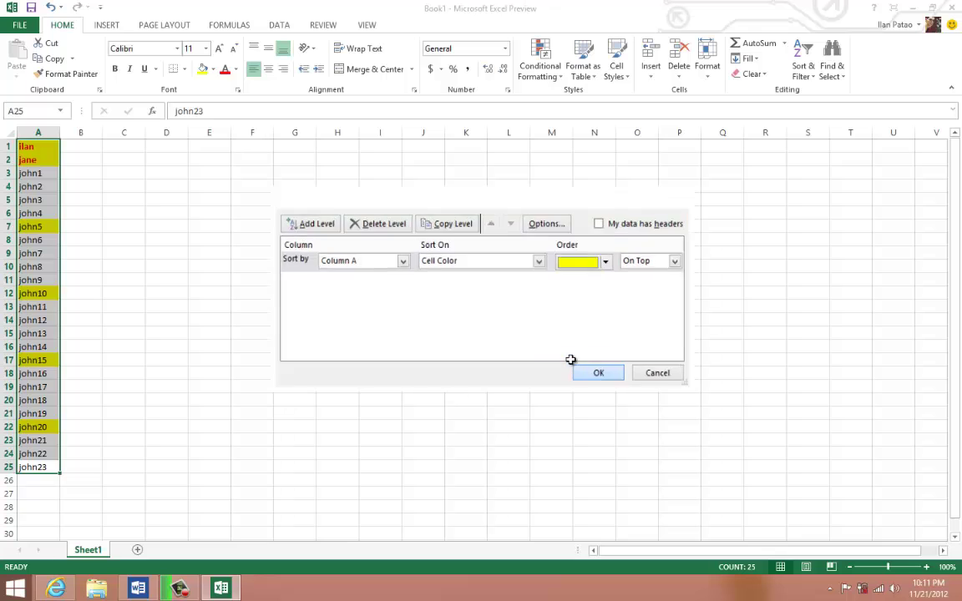
- Check the sorted yellow and unfilled names, then select the whole list in column A
{"action": "left_click", "coordinate": [110, 272]}
{"action": "left_click_drag", "start_coordinate": [43, 214], "coordinate": [40, 187]}
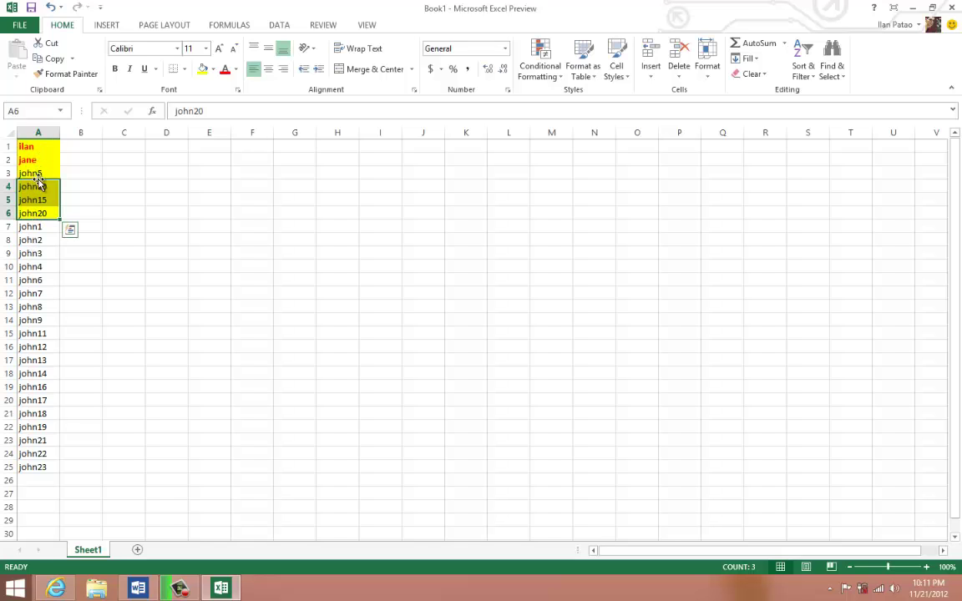
{"action": "left_click_drag", "start_coordinate": [34, 227], "coordinate": [41, 466]}
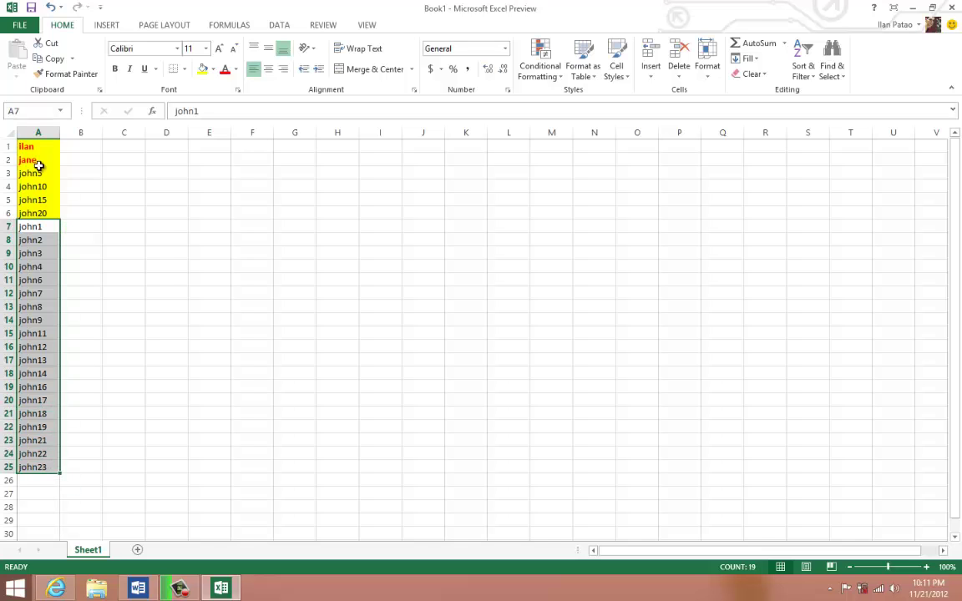
{"action": "left_click", "coordinate": [35, 173]}
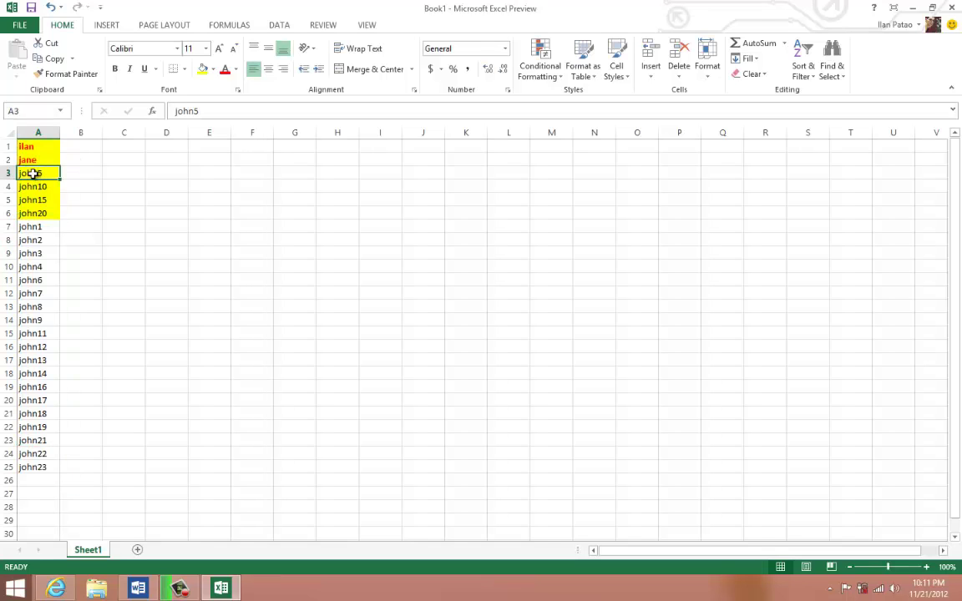
{"action": "left_click", "coordinate": [32, 254]}
{"action": "left_click", "coordinate": [33, 265]}
{"action": "left_click", "coordinate": [28, 277]}
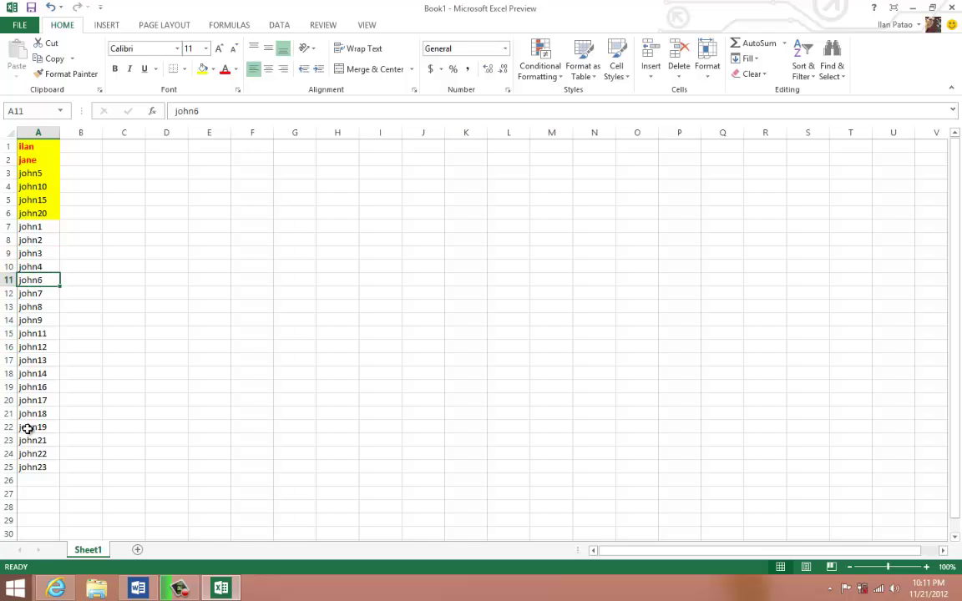
{"action": "left_click_drag", "start_coordinate": [39, 470], "coordinate": [34, 140]}
- Delete the column A names and select 'Conditional formatting.' in the Word outline
{"action": "key", "text": "Delete"}
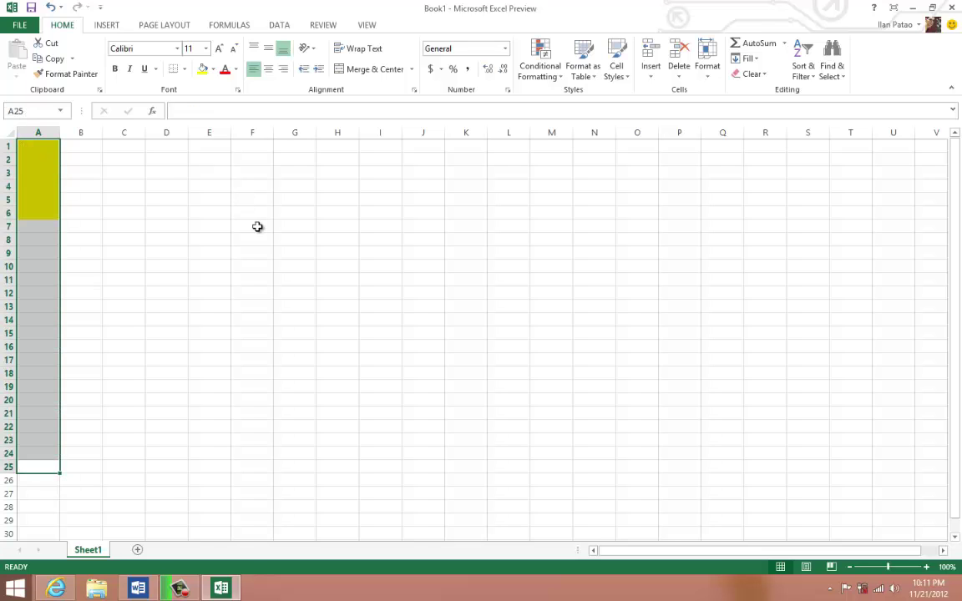
{"action": "left_click", "coordinate": [137, 588]}
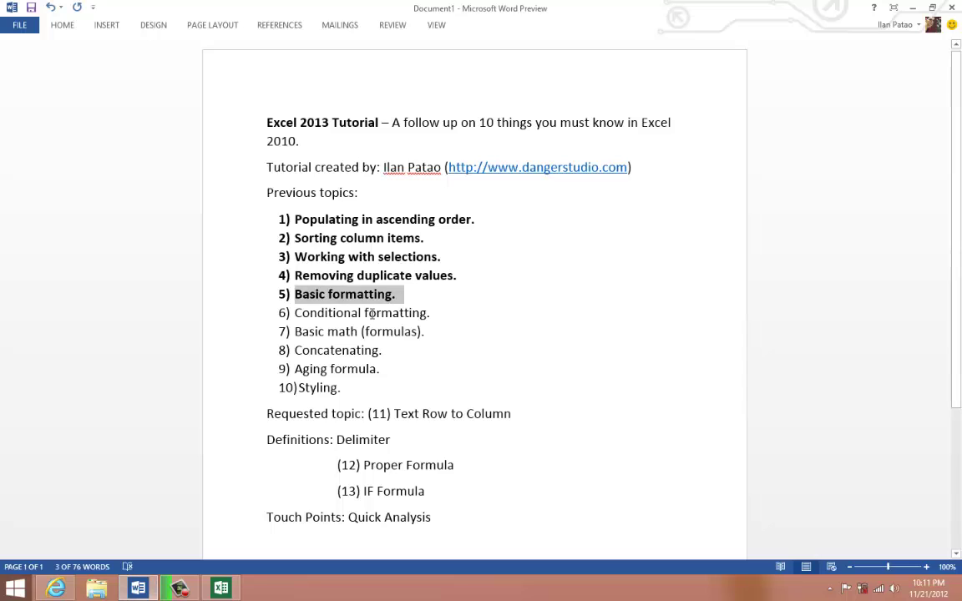
{"action": "left_click_drag", "start_coordinate": [433, 313], "coordinate": [301, 310]}
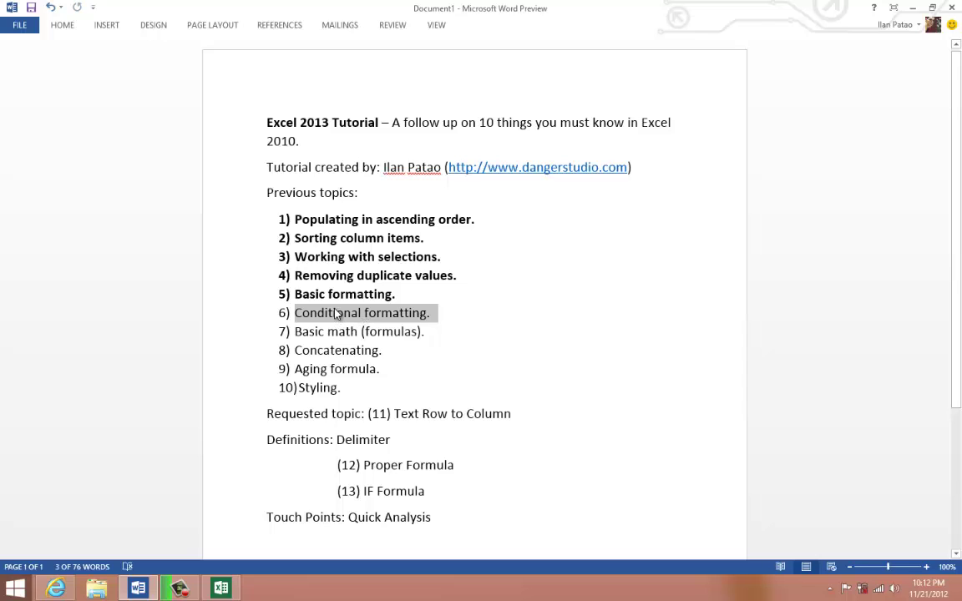
{"action": "right_click", "coordinate": [336, 313]}
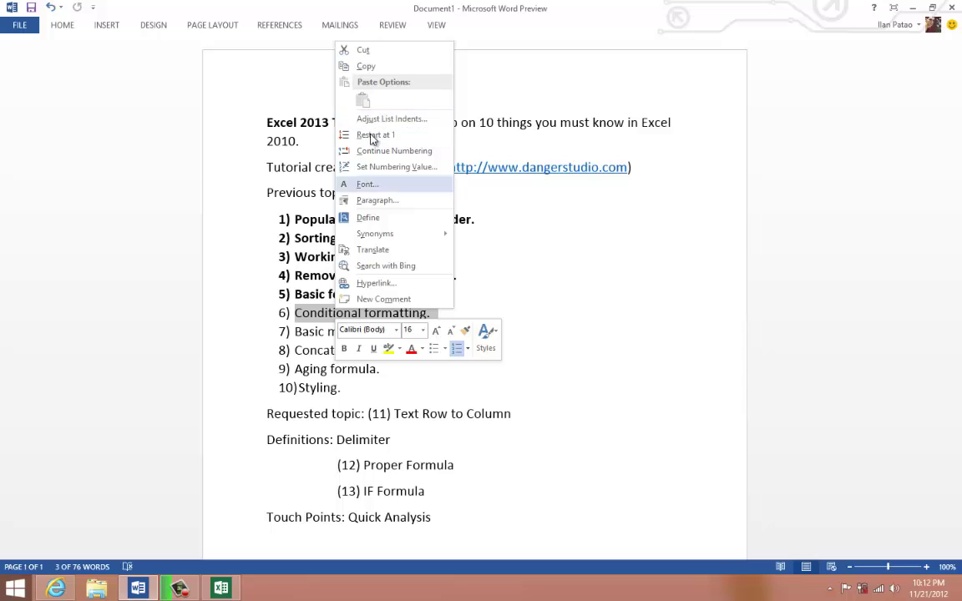
{"action": "key", "text": "Escape"}
- Make 'Conditional formatting.' bold and switch back to Excel
{"action": "left_click", "coordinate": [400, 314]}
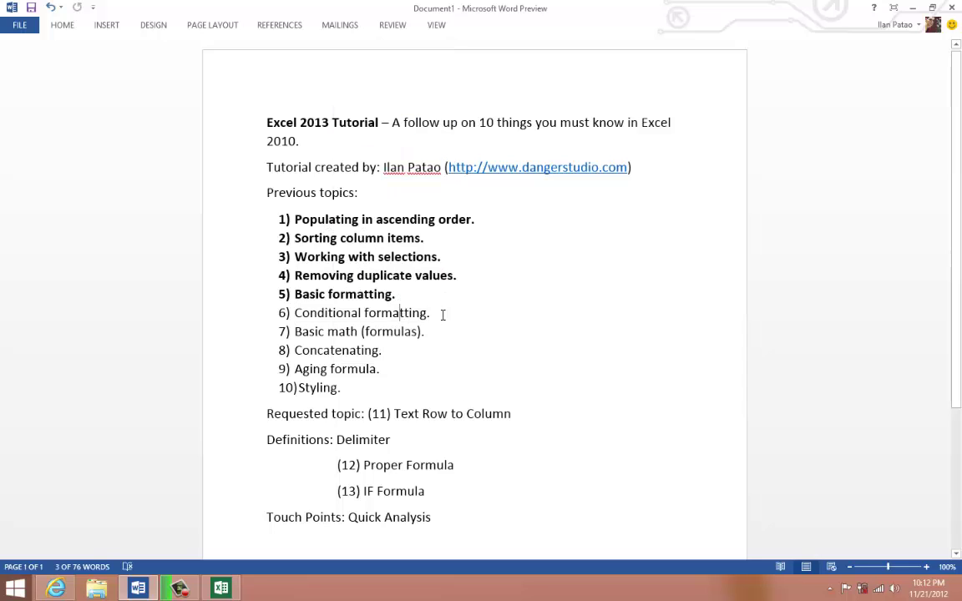
{"action": "left_click", "coordinate": [443, 314]}
{"action": "left_click", "coordinate": [312, 313], "text": "shift"}
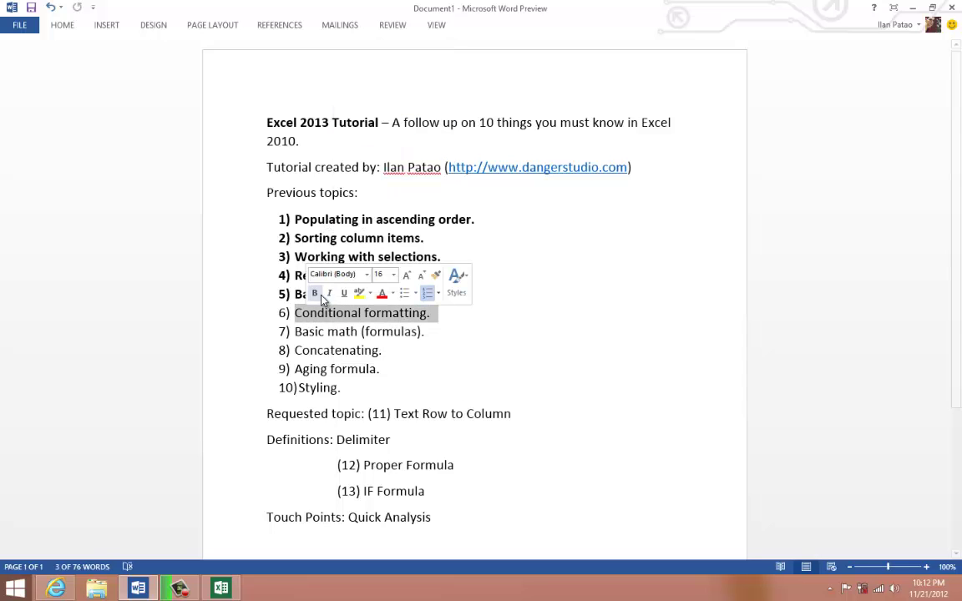
{"action": "left_click", "coordinate": [314, 293]}
{"action": "left_click", "coordinate": [313, 332]}
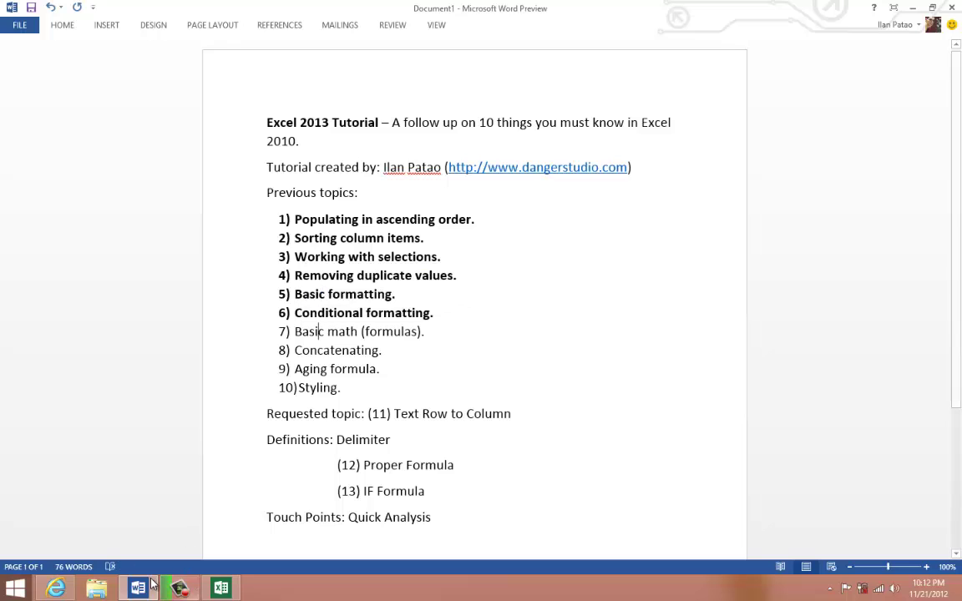
{"action": "left_click", "coordinate": [218, 588]}
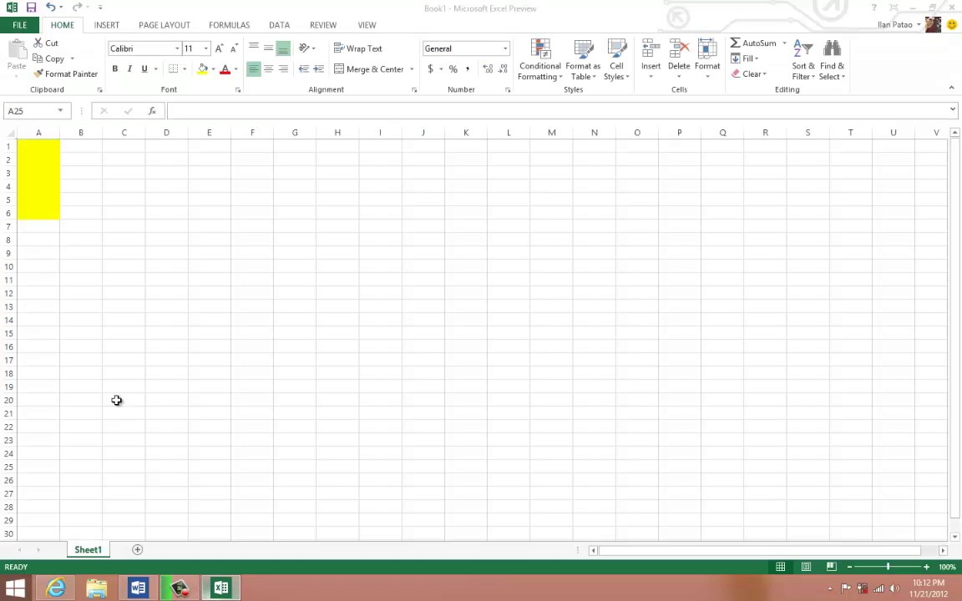
- Delete the leftover yellow-filled cells in column A and return to cell A1
{"action": "right_click", "coordinate": [23, 195]}
{"action": "left_click", "coordinate": [58, 303]}
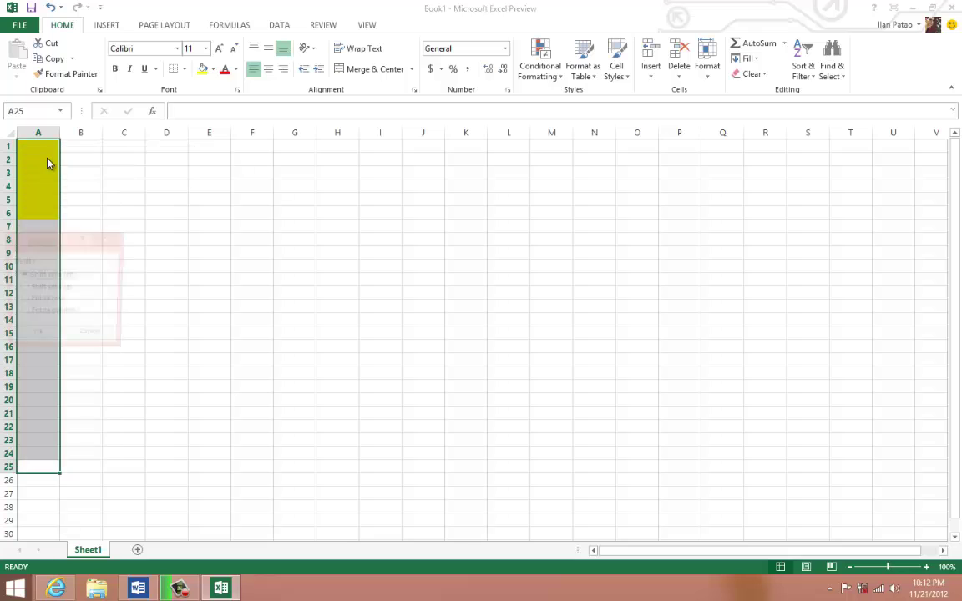
{"action": "left_click", "coordinate": [44, 337]}
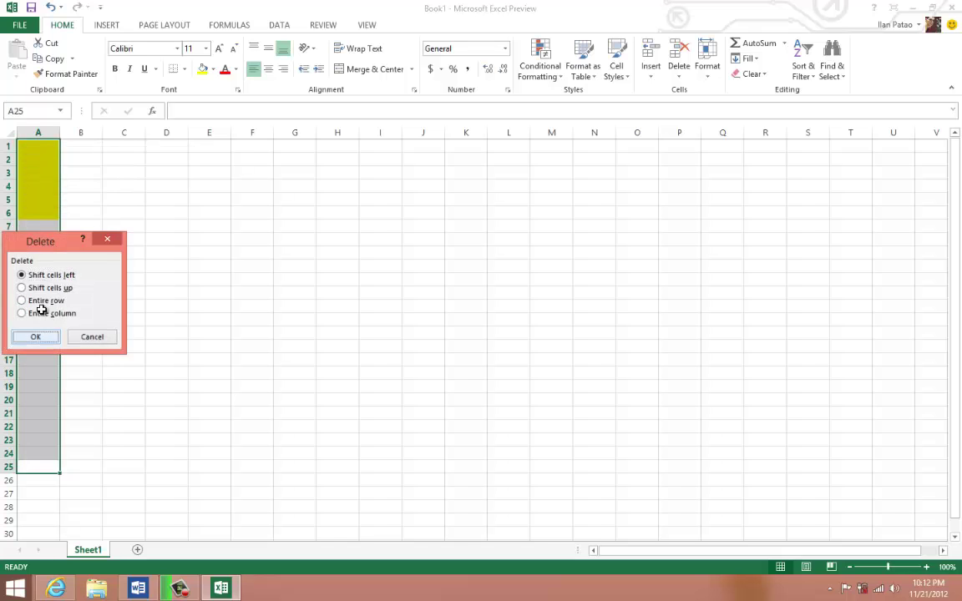
{"action": "left_click", "coordinate": [40, 159]}
{"action": "left_click", "coordinate": [51, 144]}
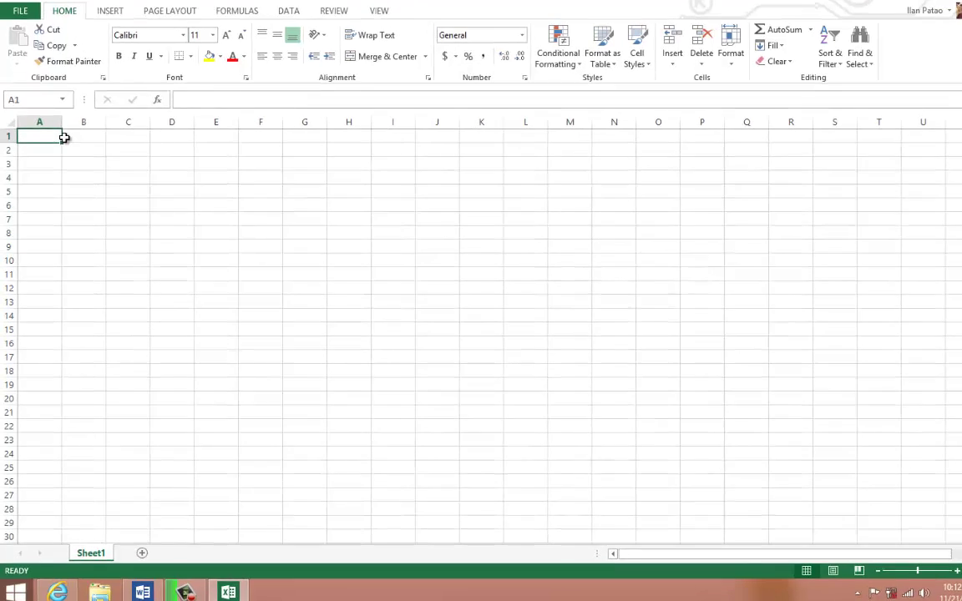
- Enter lion, tiger, zebra, bird, cat and dog in A1:A6
{"action": "type", "text": "lion"}
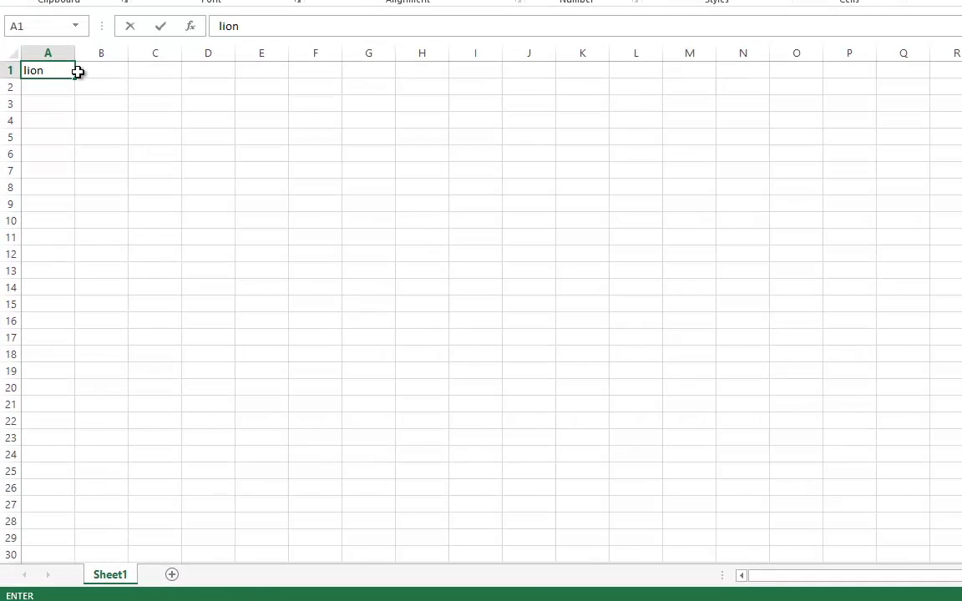
{"action": "key", "text": "Return"}
{"action": "type", "text": "tiger"}
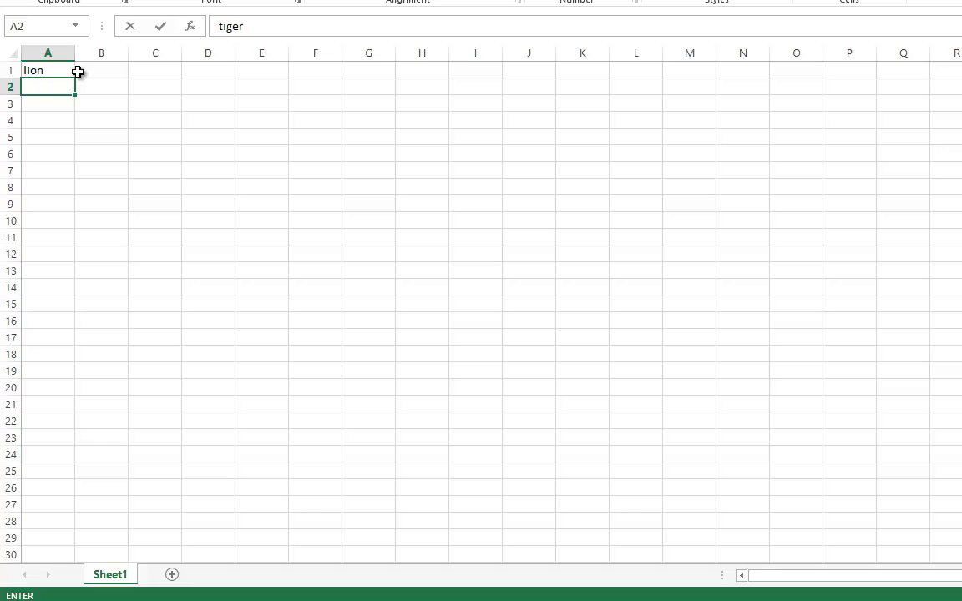
{"action": "key", "text": "Return"}
{"action": "type", "text": "zebra"}
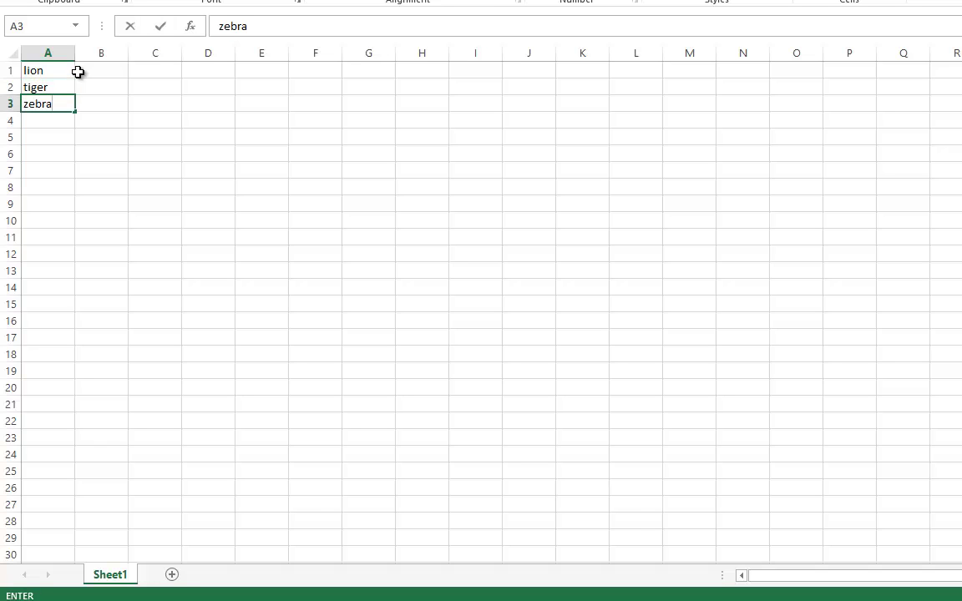
{"action": "key", "text": "Return"}
{"action": "type", "text": "bird"}
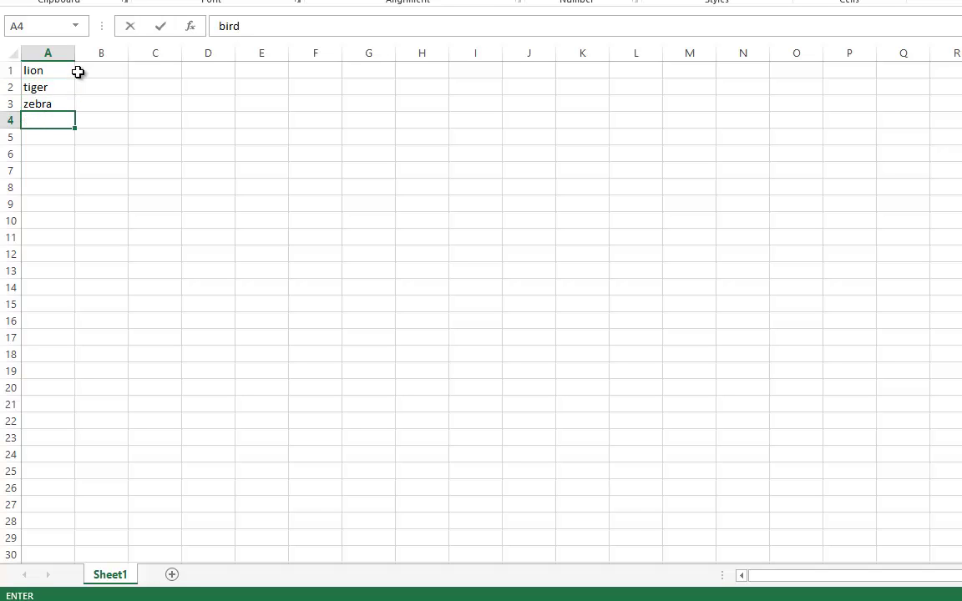
{"action": "key", "text": "Return"}
{"action": "type", "text": "cat"}
{"action": "key", "text": "Return"}
{"action": "type", "text": "dog"}
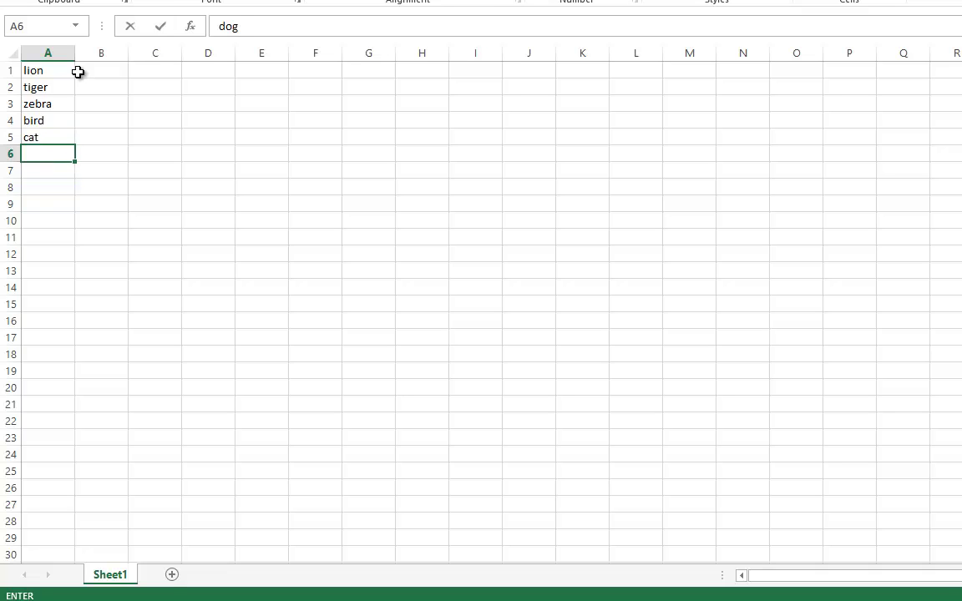
{"action": "key", "text": "Return"}
- Repeat lion, tiger, zebra, bird, cat, dog in A7:A12 and select A1:A12
{"action": "type", "text": "lion"}
{"action": "key", "text": "Return"}
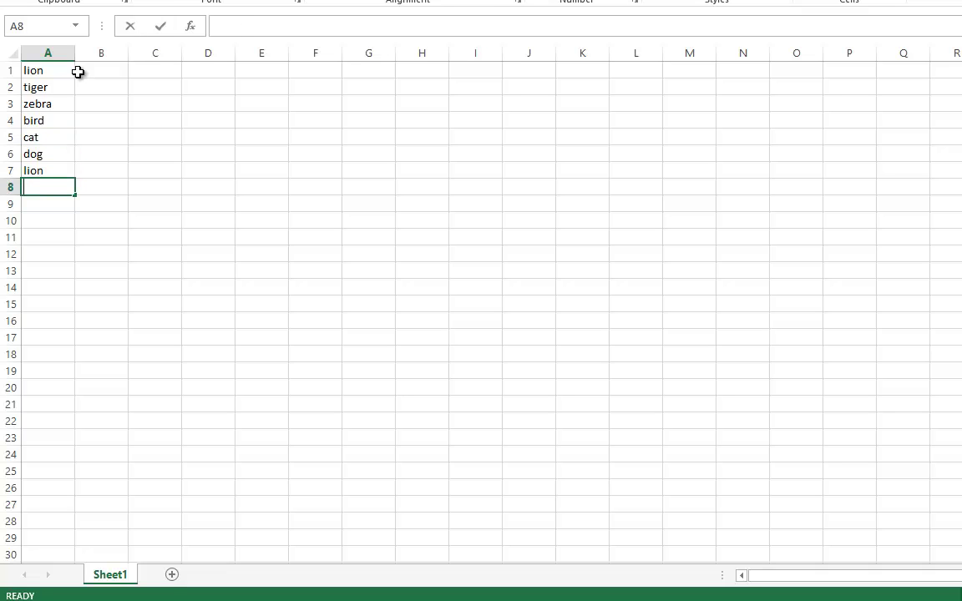
{"action": "type", "text": "tiger"}
{"action": "key", "text": "Return"}
{"action": "type", "text": "zebra"}
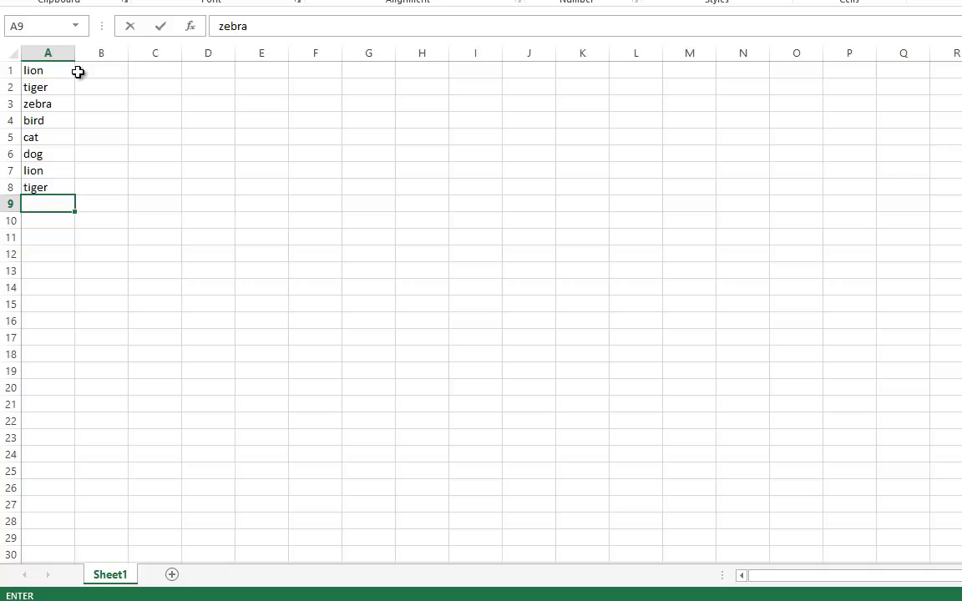
{"action": "key", "text": "Return"}
{"action": "type", "text": "bird"}
{"action": "key", "text": "Return"}
{"action": "type", "text": "cat"}
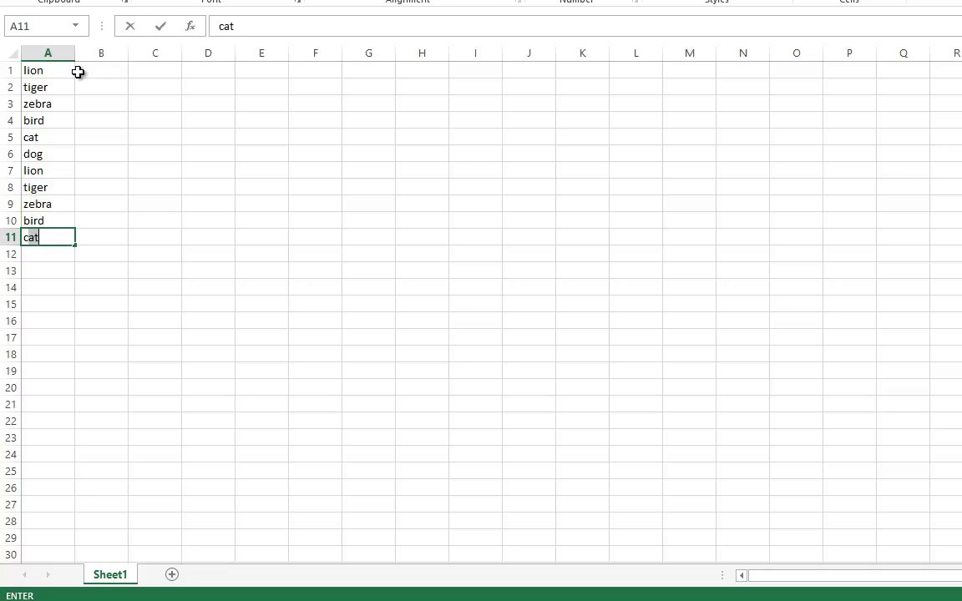
{"action": "key", "text": "Return"}
{"action": "type", "text": "di"}
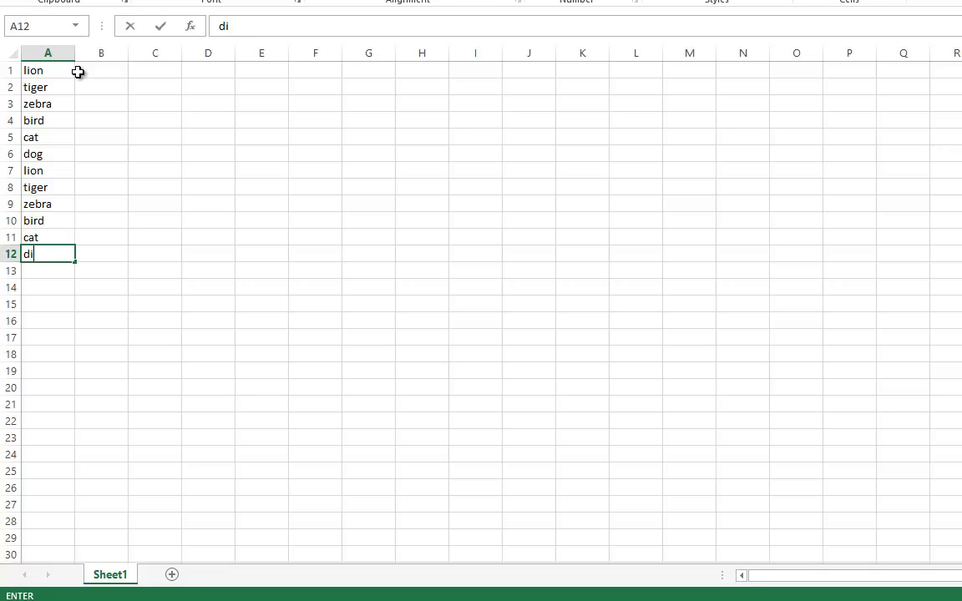
{"action": "left_click", "coordinate": [104, 141]}
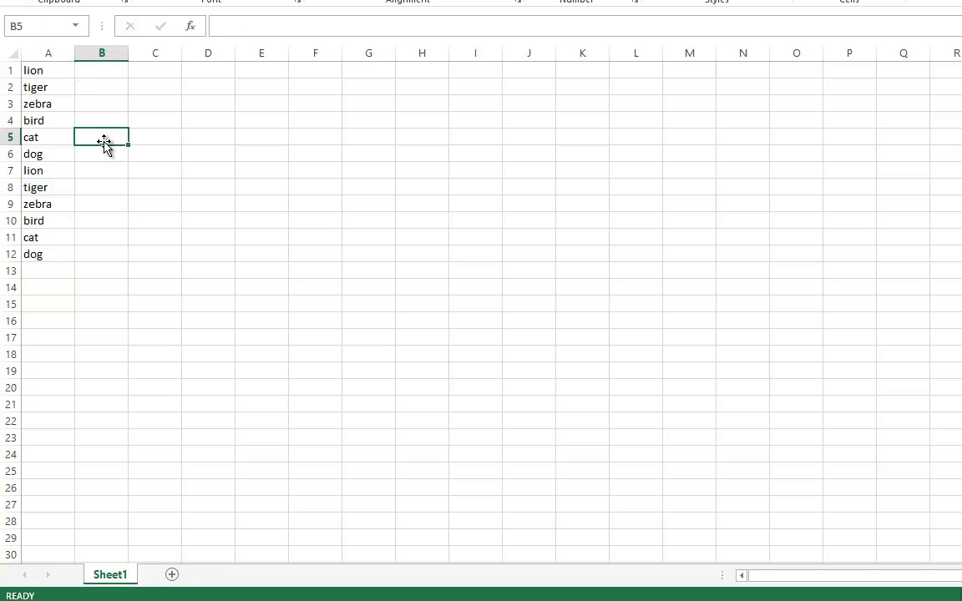
{"action": "left_click_drag", "start_coordinate": [41, 250], "coordinate": [46, 80]}
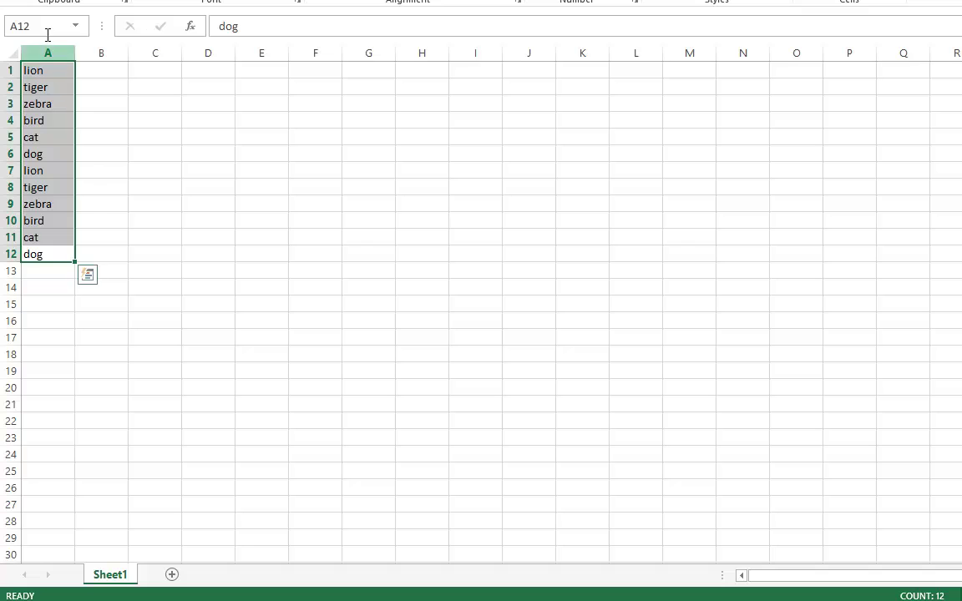
- Select column A and browse the Conditional Formatting menu without choosing a rule
{"action": "left_click", "coordinate": [43, 54]}
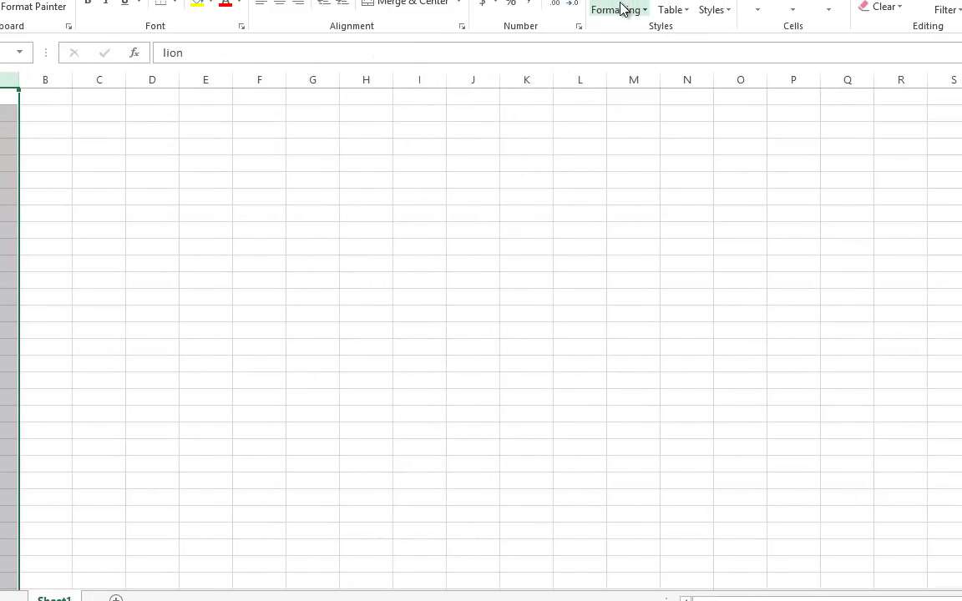
{"action": "left_click", "coordinate": [437, 95]}
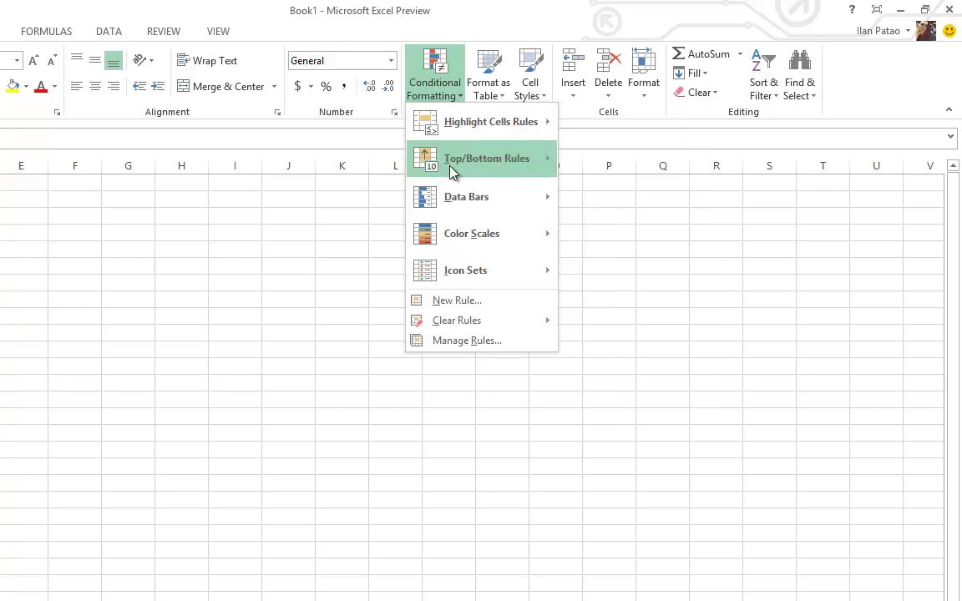
{"action": "mouse_move", "coordinate": [467, 166]}
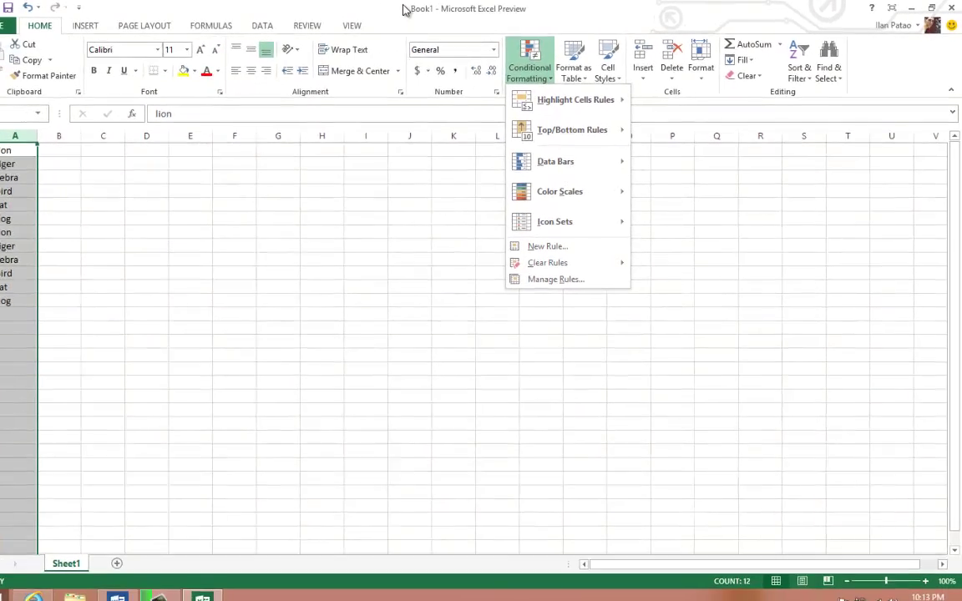
{"action": "left_click", "coordinate": [280, 6]}
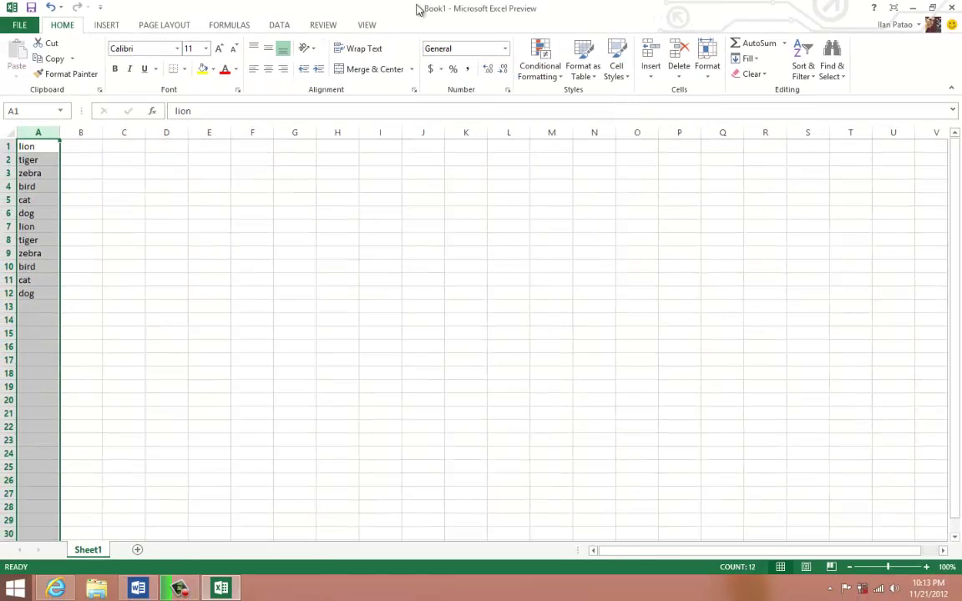
- Reselect the animal list A1:A12 and switch to the Word tutorial outline
{"action": "left_click", "coordinate": [87, 204]}
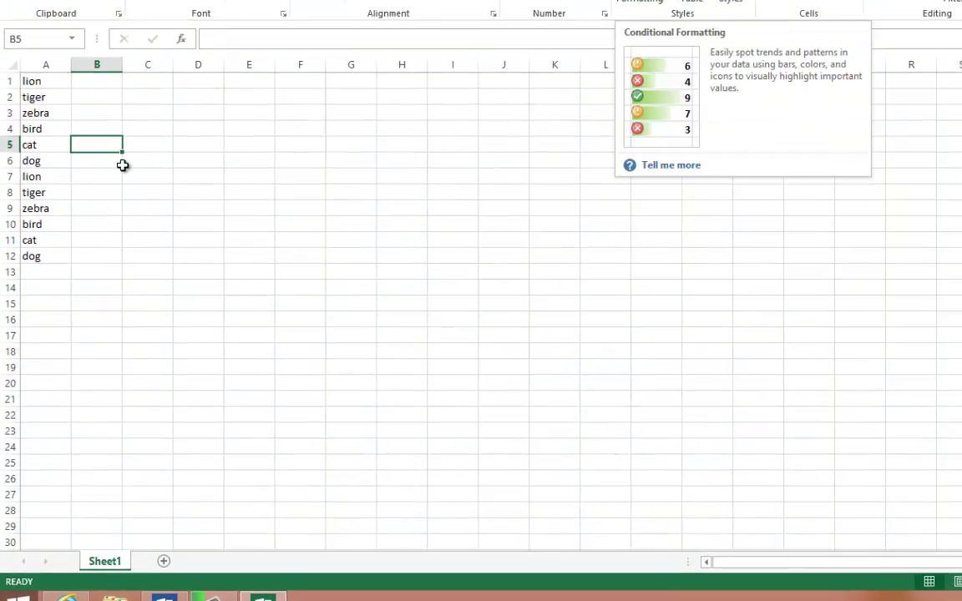
{"action": "left_click", "coordinate": [34, 245]}
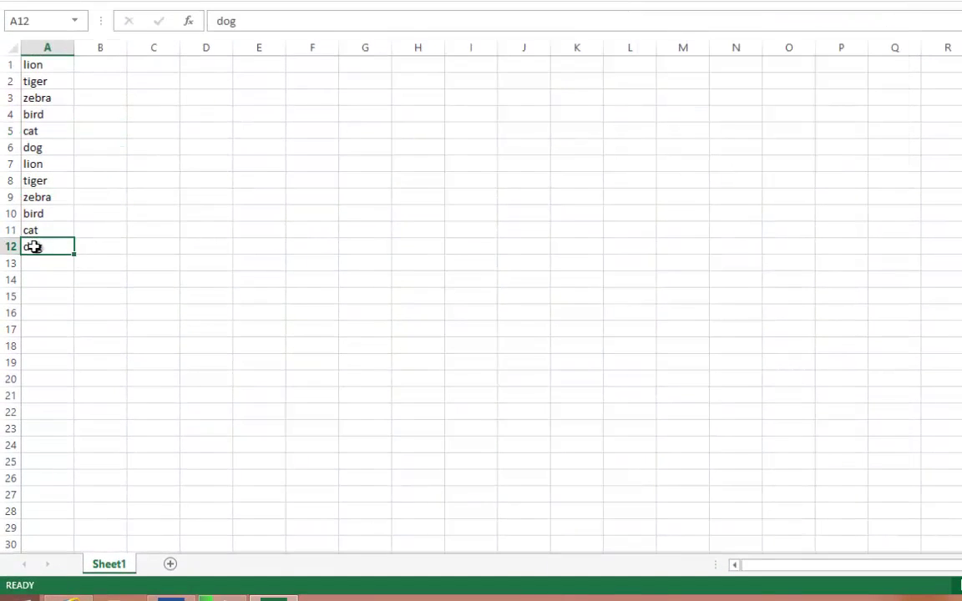
{"action": "left_click_drag", "start_coordinate": [34, 247], "coordinate": [30, 64]}
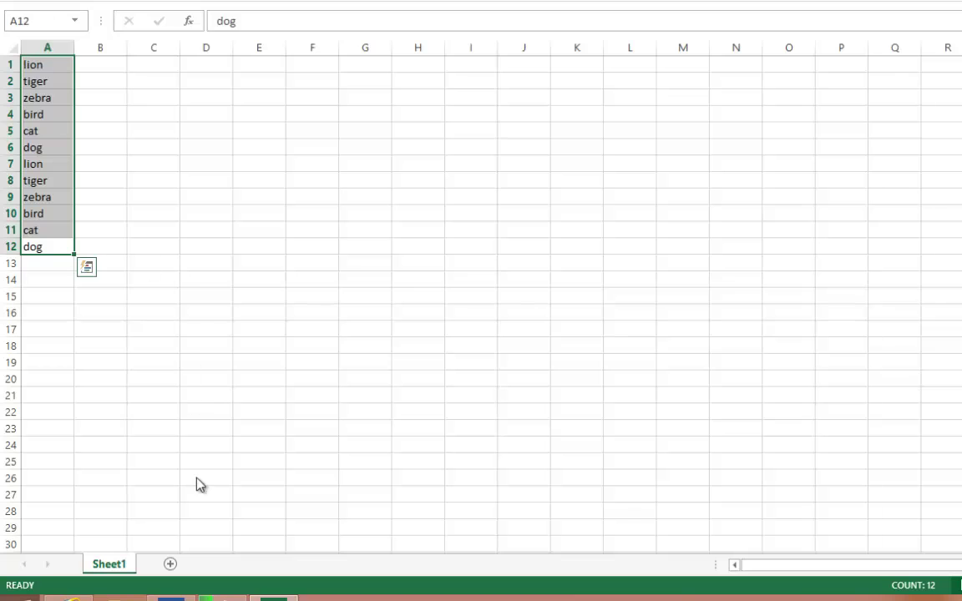
{"action": "left_click", "coordinate": [173, 598]}
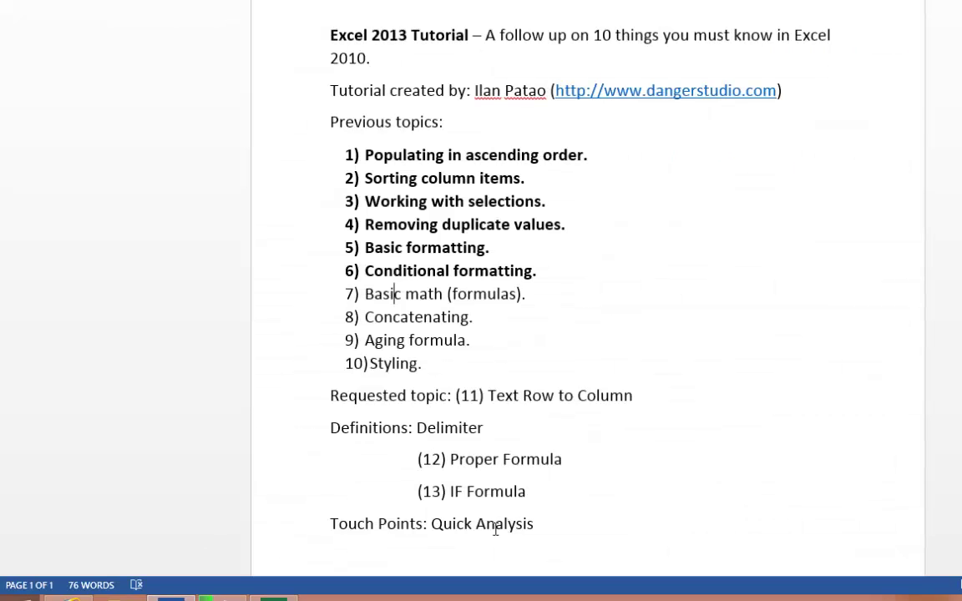
- Select the 'Quick Analysis' topic in Word and go back to the Excel animal list
{"action": "left_click_drag", "start_coordinate": [430, 526], "coordinate": [533, 525]}
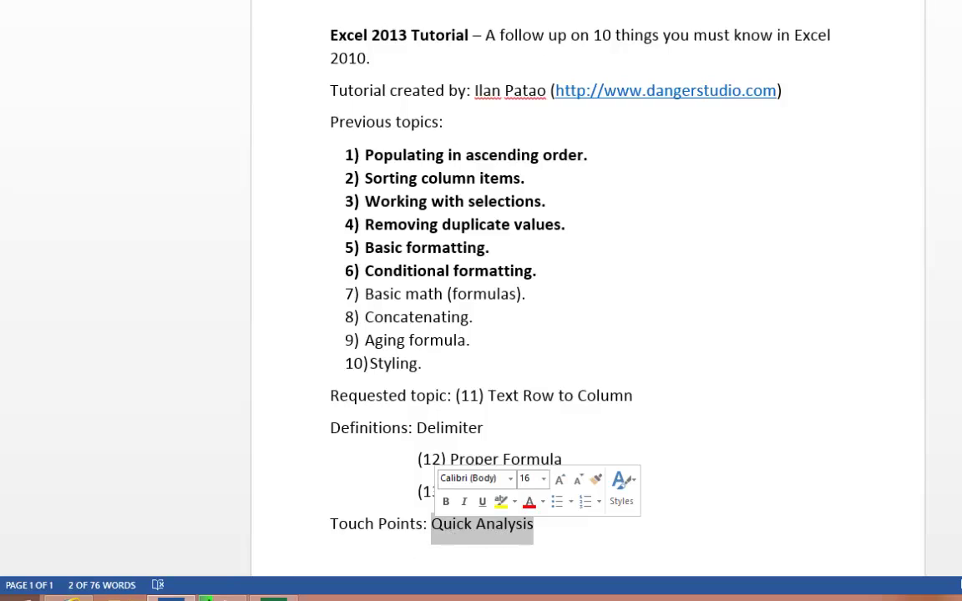
{"action": "left_click", "coordinate": [273, 597]}
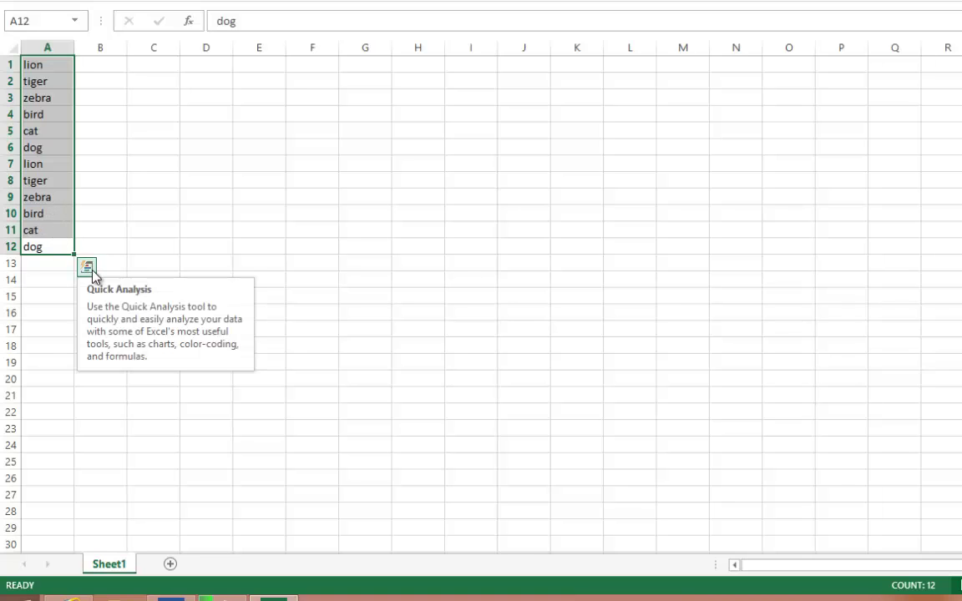
- Select the animal list A1:A12 and show its Quick Analysis formatting options with Ctrl+Q
{"action": "left_click_drag", "start_coordinate": [39, 197], "coordinate": [38, 180]}
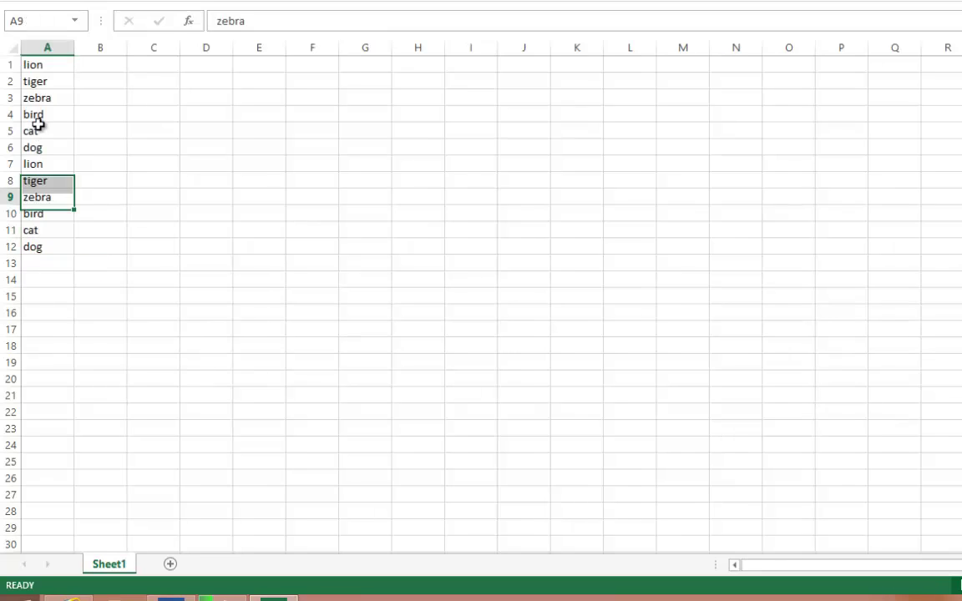
{"action": "mouse_move", "coordinate": [37, 117]}
{"action": "left_mouse_down"}
{"action": "mouse_move", "coordinate": [38, 155]}
{"action": "mouse_move", "coordinate": [61, 167]}
{"action": "left_mouse_up"}
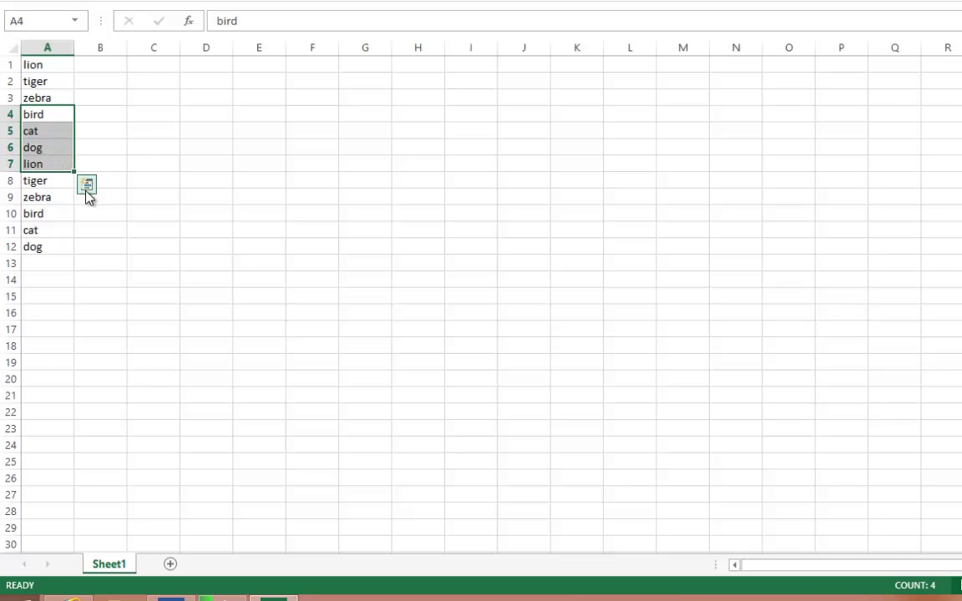
{"action": "left_click", "coordinate": [50, 229]}
{"action": "left_click_drag", "start_coordinate": [46, 246], "coordinate": [45, 59]}
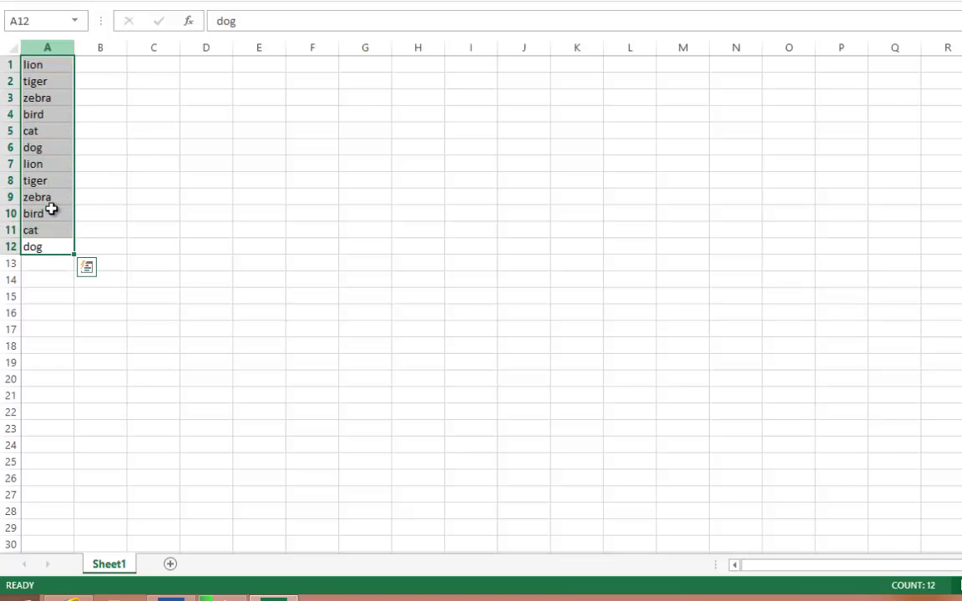
{"action": "left_click", "coordinate": [86, 267]}
{"action": "left_click", "coordinate": [87, 267]}
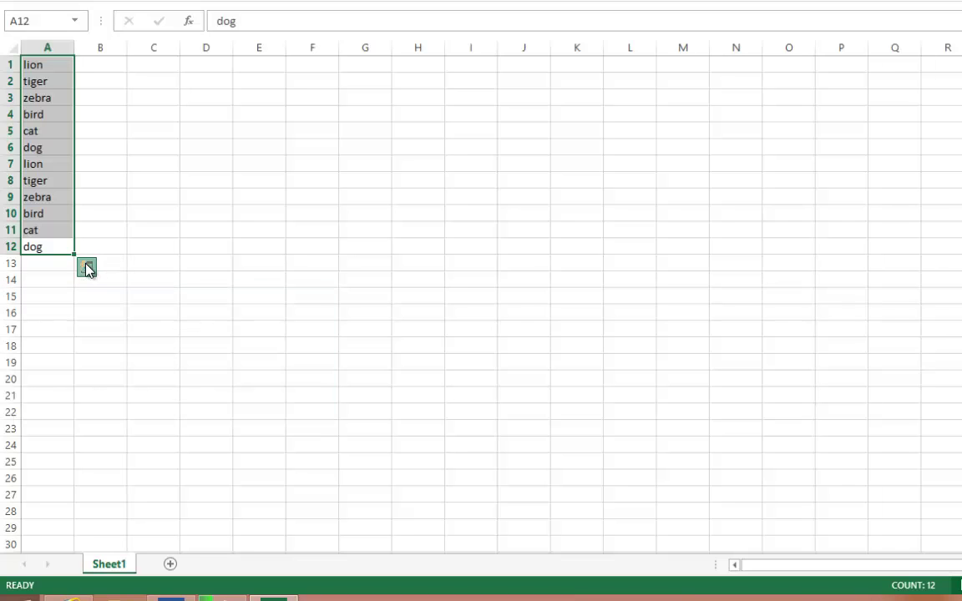
{"action": "key", "text": "ctrl+q"}
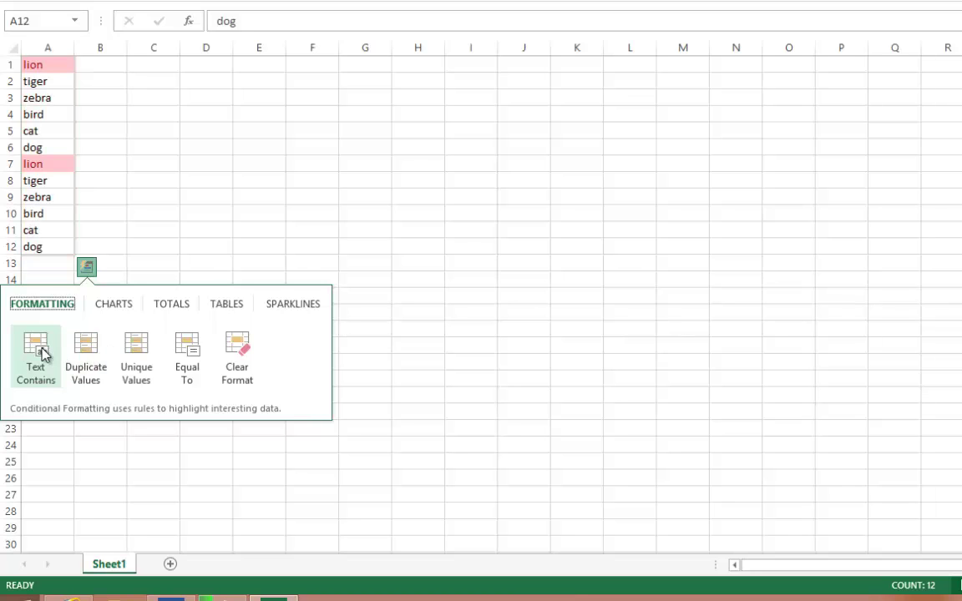
- Start a Text Contains rule with Light Red Fill with Dark Red Text, previewing 'zebra'
{"action": "left_click", "coordinate": [44, 355]}
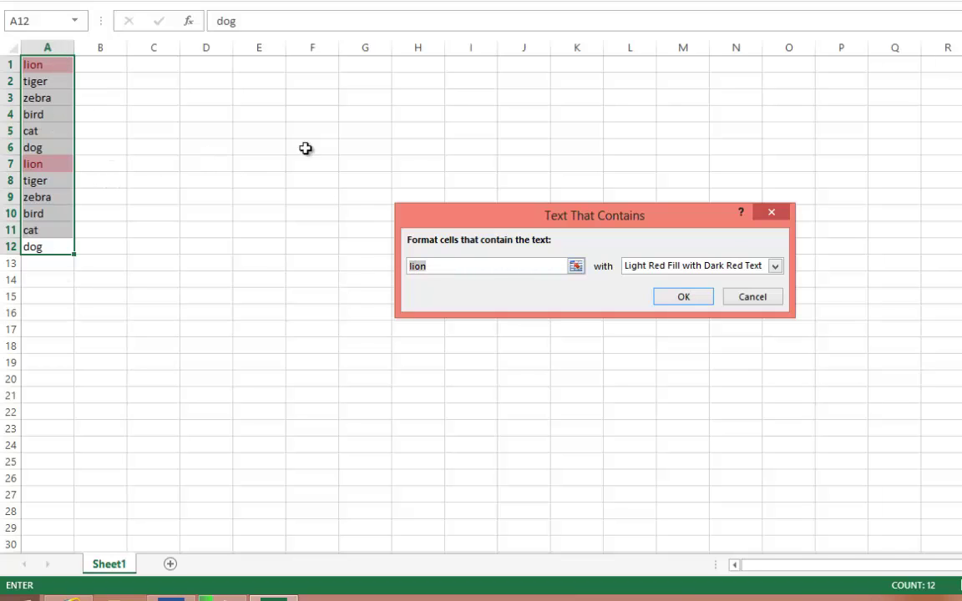
{"action": "left_click", "coordinate": [654, 267]}
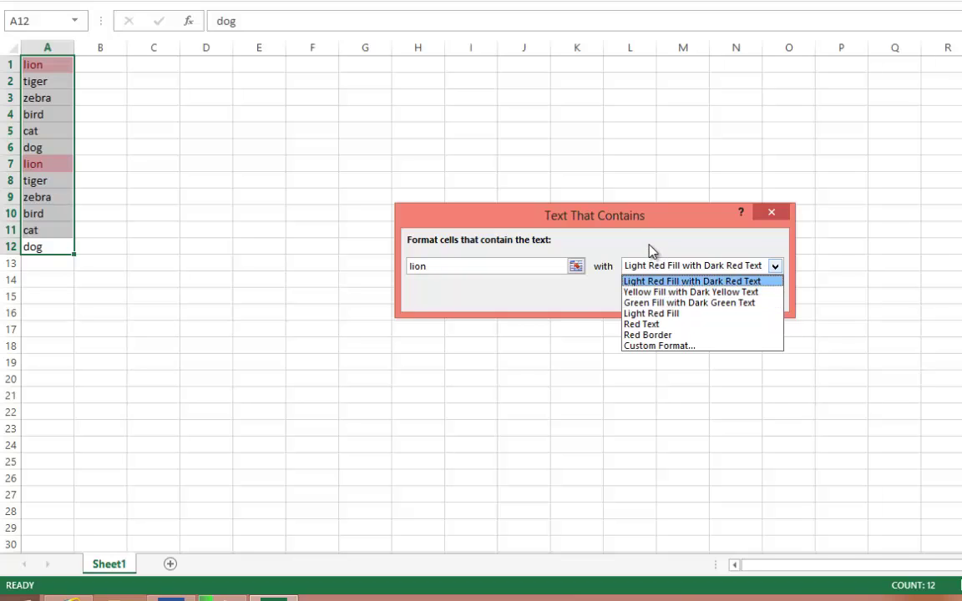
{"action": "left_click", "coordinate": [591, 244]}
{"action": "left_click_drag", "start_coordinate": [401, 267], "coordinate": [324, 263]}
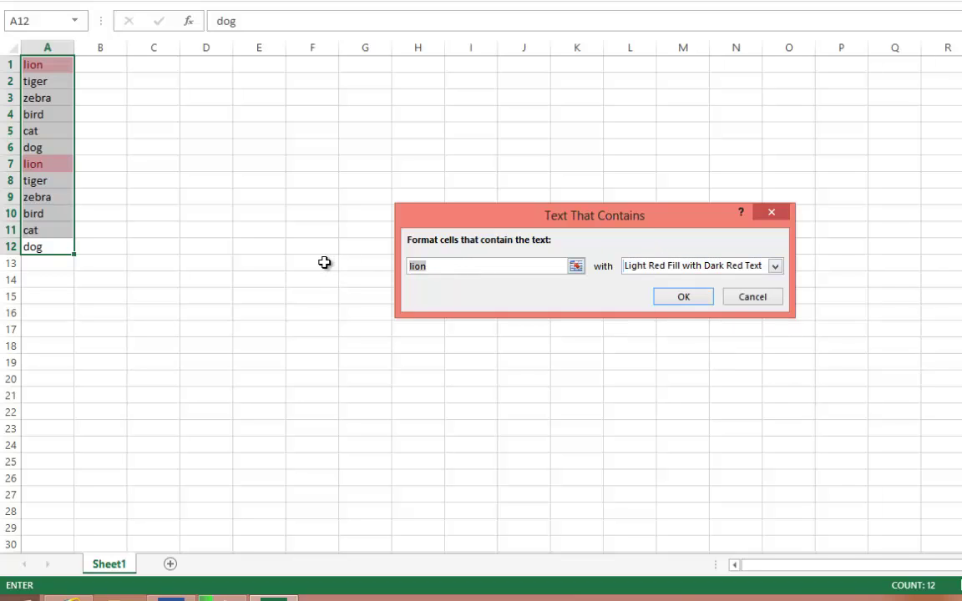
{"action": "type", "text": "zebt"}
{"action": "key", "text": "BackSpace"}
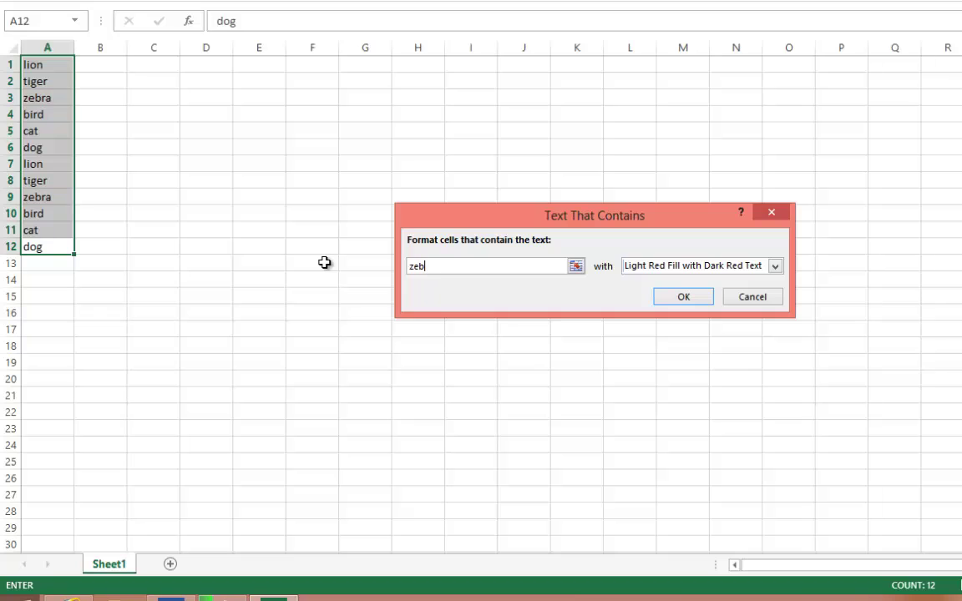
{"action": "type", "text": "ta"}
{"action": "key", "text": "BackSpace"}
{"action": "key", "text": "BackSpace"}
{"action": "type", "text": "ra"}
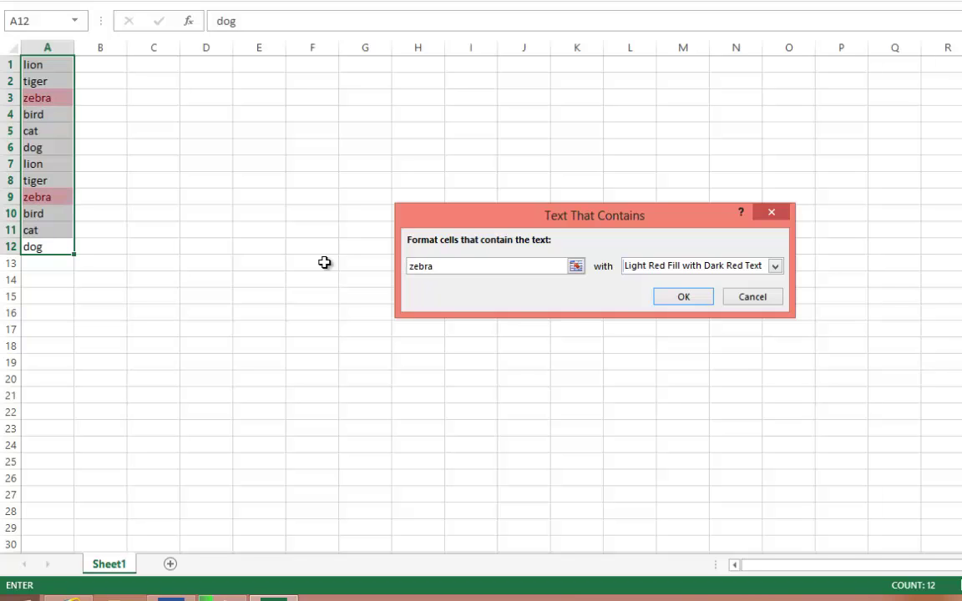
{"action": "key", "text": "BackSpace"}
{"action": "key", "text": "BackSpace"}
{"action": "key", "text": "BackSpace"}
{"action": "key", "text": "BackSpace"}
{"action": "key", "text": "BackSpace"}
- Preview highlights for cat, dog and tiger, then cancel the rule
{"action": "type", "text": "cat"}
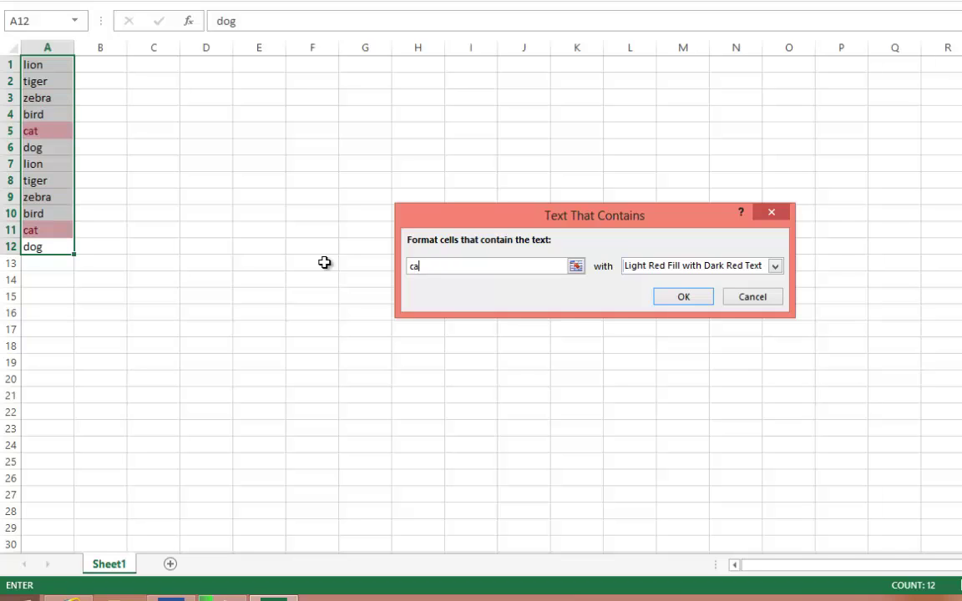
{"action": "key", "text": "BackSpace"}
{"action": "key", "text": "BackSpace"}
{"action": "key", "text": "BackSpace"}
{"action": "type", "text": "dog"}
{"action": "key", "text": "BackSpace"}
{"action": "key", "text": "BackSpace"}
{"action": "key", "text": "BackSpace"}
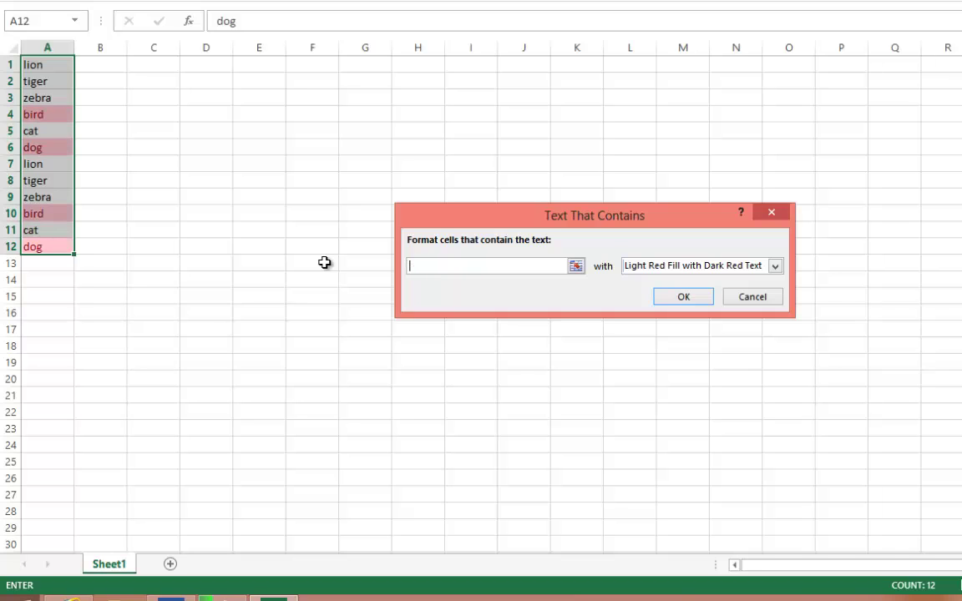
{"action": "type", "text": "tihg"}
{"action": "key", "text": "BackSpace"}
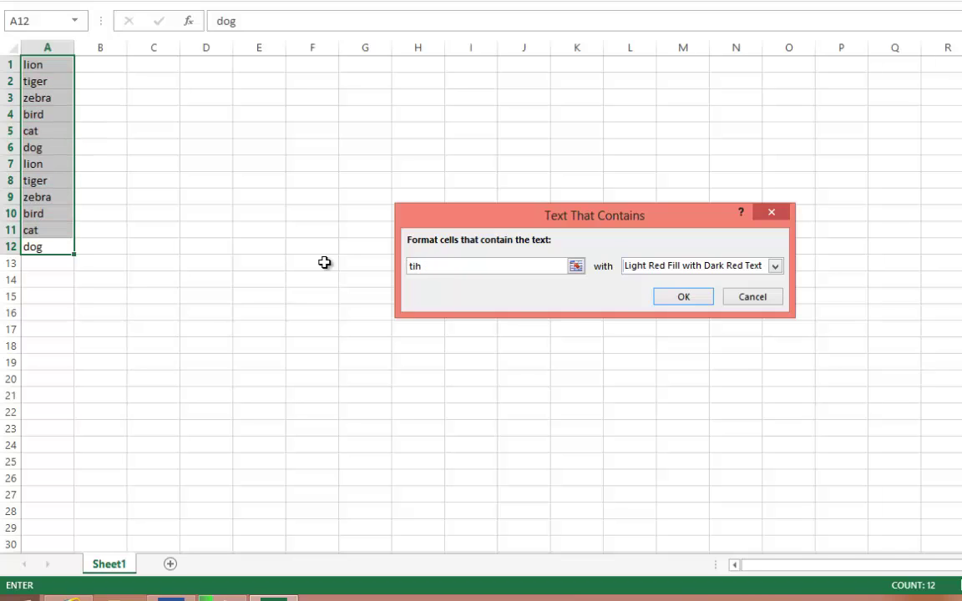
{"action": "key", "text": "BackSpace"}
{"action": "type", "text": "ger"}
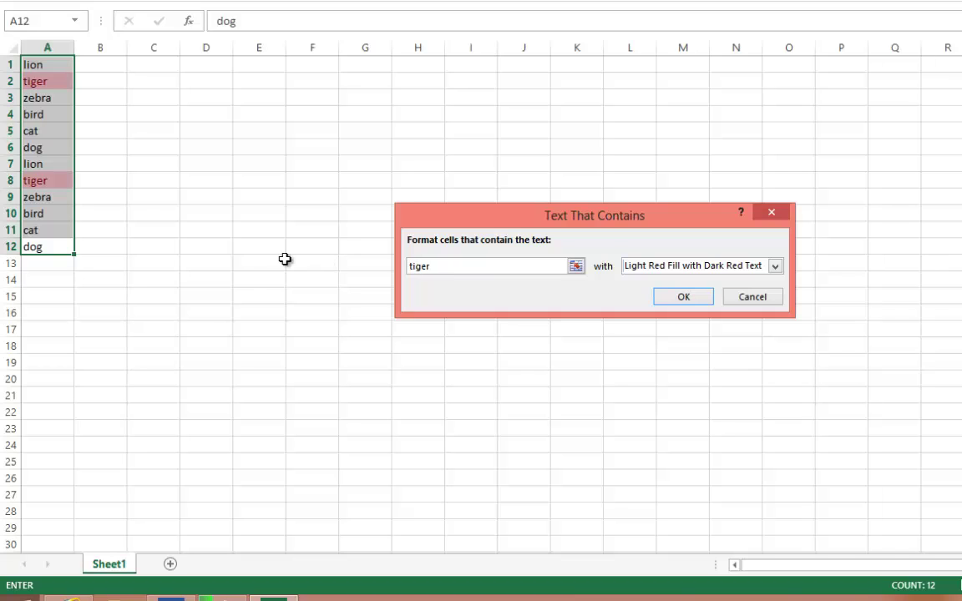
{"action": "left_click", "coordinate": [752, 298]}
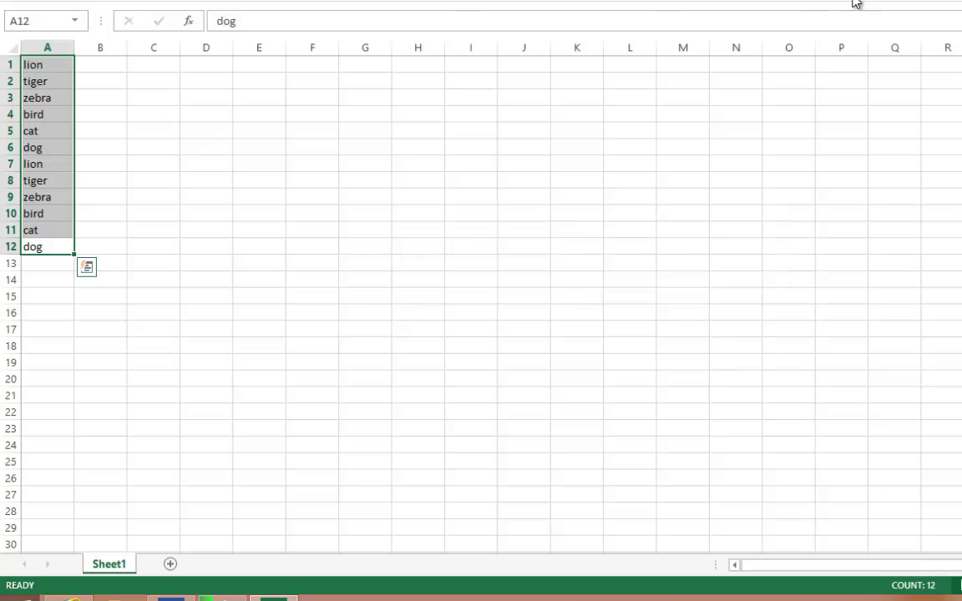
{"action": "left_click", "coordinate": [671, 0]}
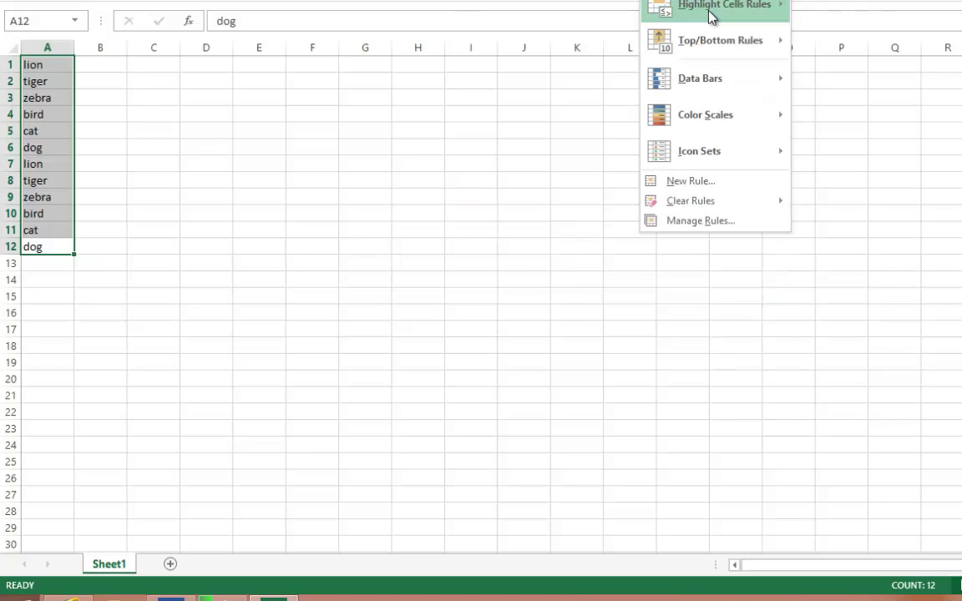
{"action": "mouse_move", "coordinate": [710, 10]}
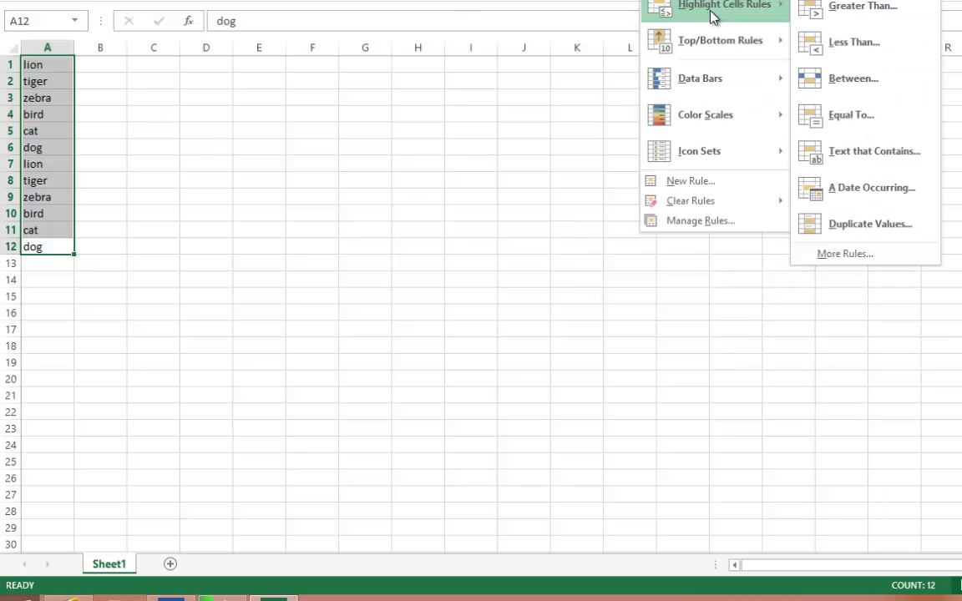
{"action": "left_click", "coordinate": [886, 151]}
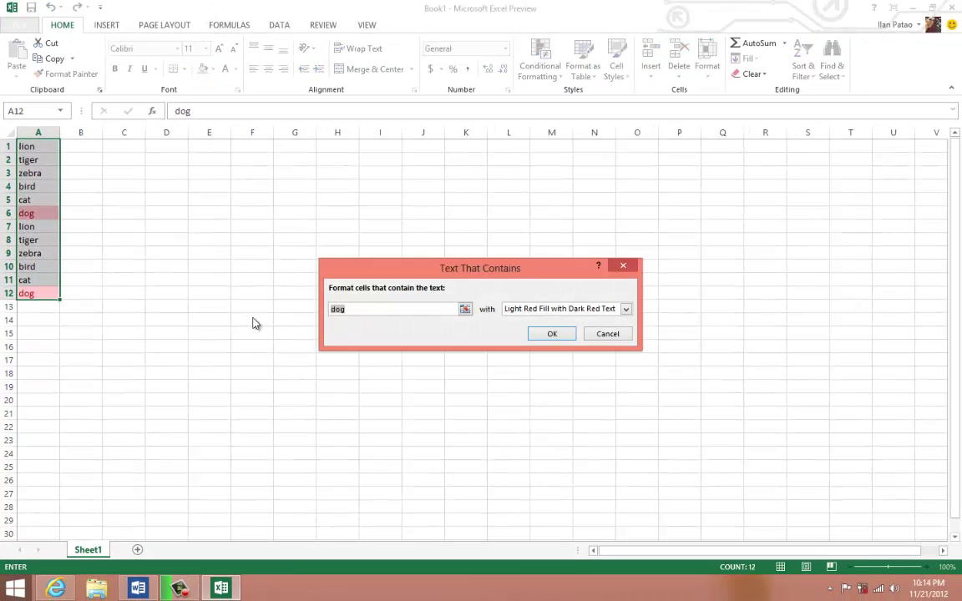
{"action": "left_click", "coordinate": [603, 335]}
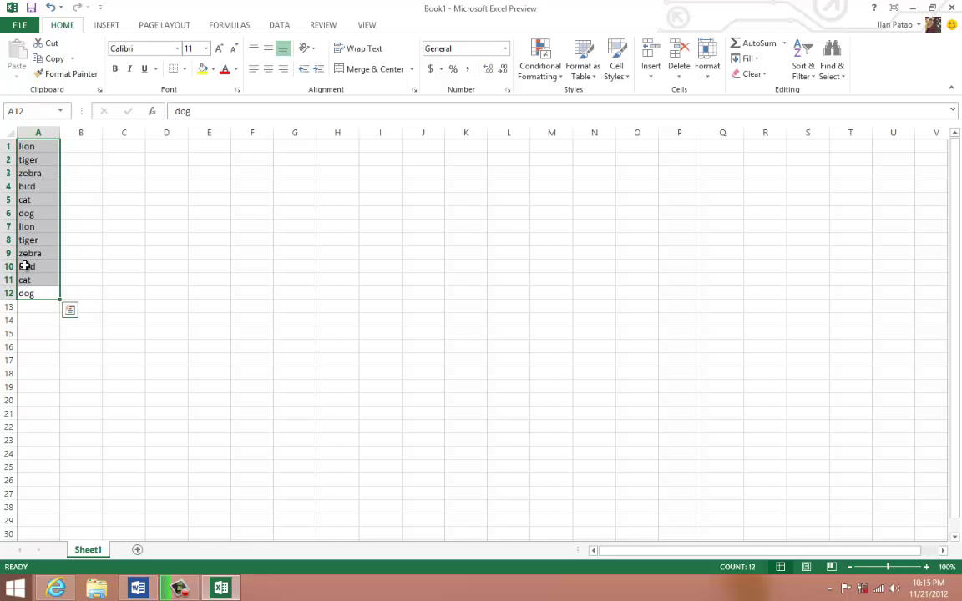
- Replace the A1:A12 selection with A4:A8 and show its Quick Analysis options
{"action": "left_click", "coordinate": [23, 266]}
{"action": "left_click", "coordinate": [27, 186]}
{"action": "left_click", "coordinate": [28, 242], "text": "shift"}
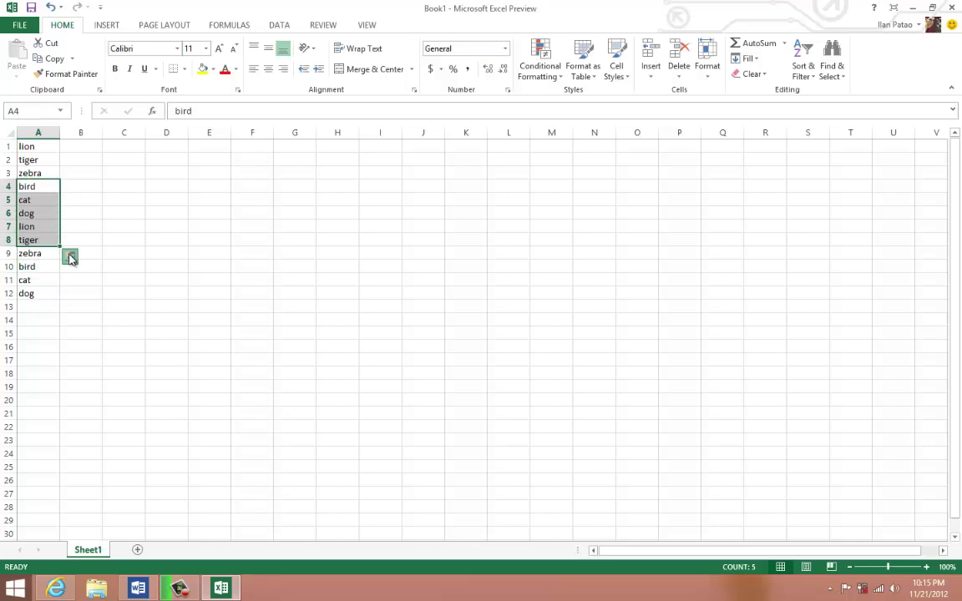
{"action": "left_click", "coordinate": [70, 257]}
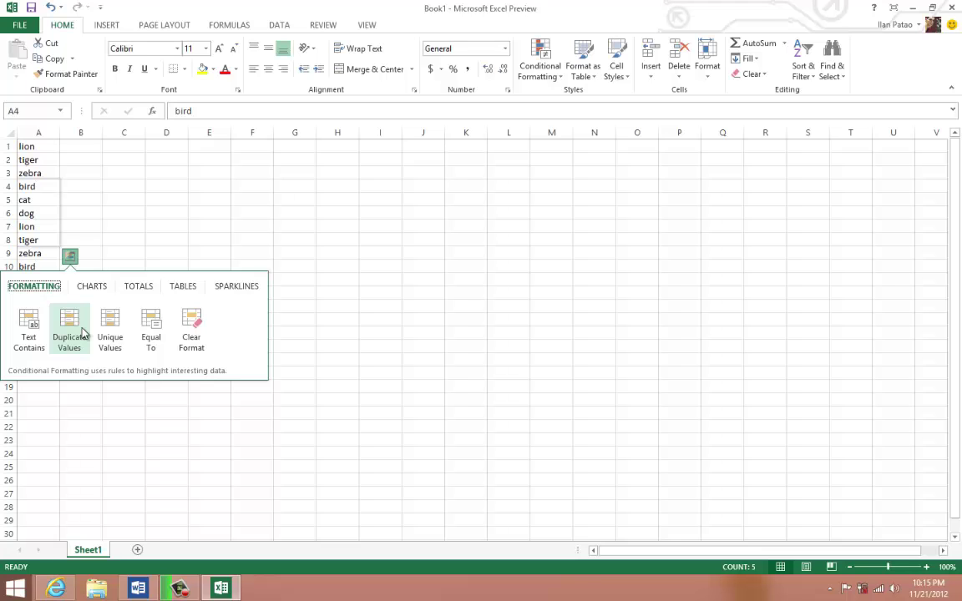
- Deselect, then select the animals in A3:A9 and show their Quick Analysis formatting choices
{"action": "left_click", "coordinate": [48, 202]}
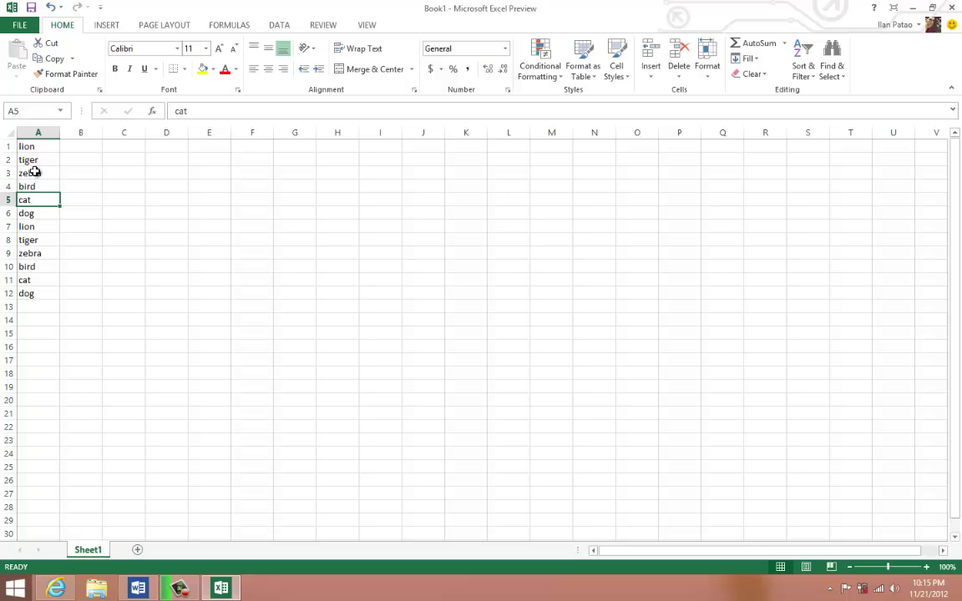
{"action": "left_click_drag", "start_coordinate": [34, 171], "coordinate": [36, 240]}
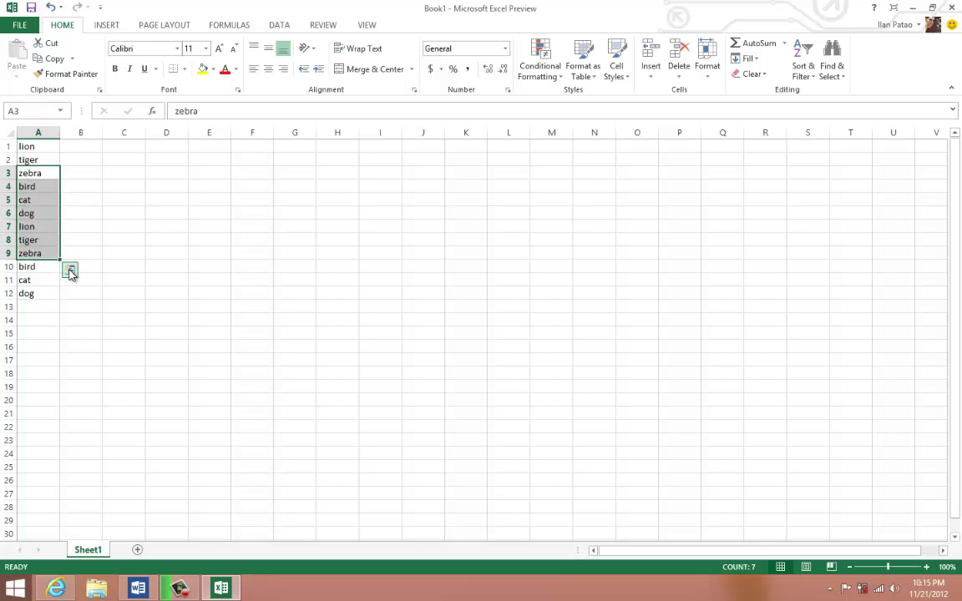
{"action": "left_click", "coordinate": [70, 271]}
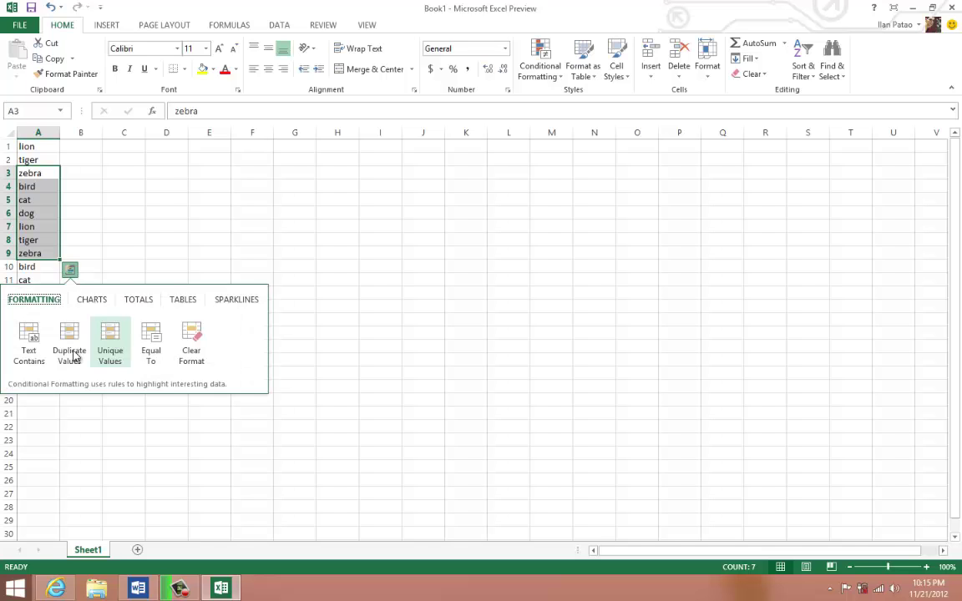
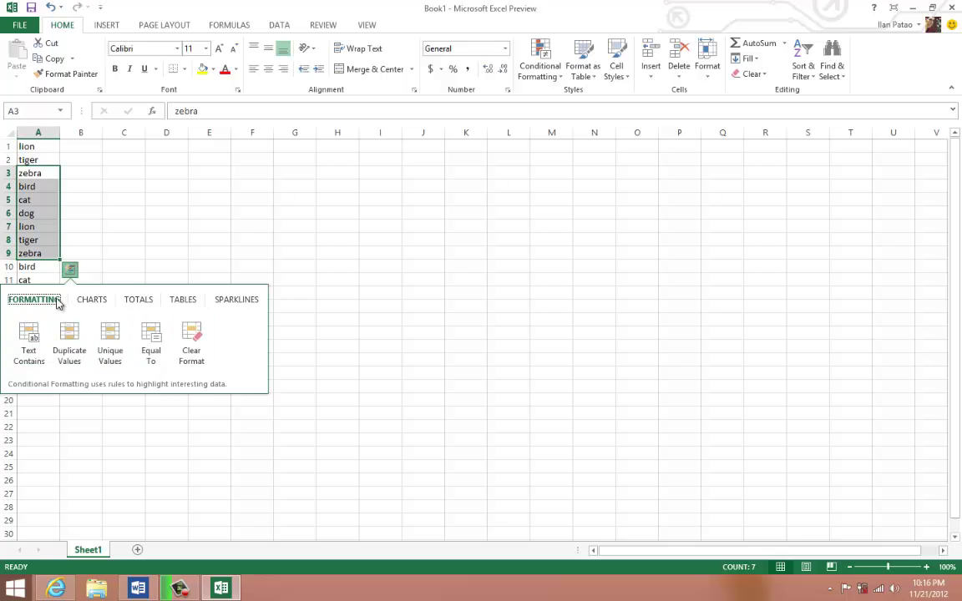
- Close the Quick Analysis chart suggestions and select the twelve animal names in A1:A12
{"action": "left_click", "coordinate": [90, 300]}
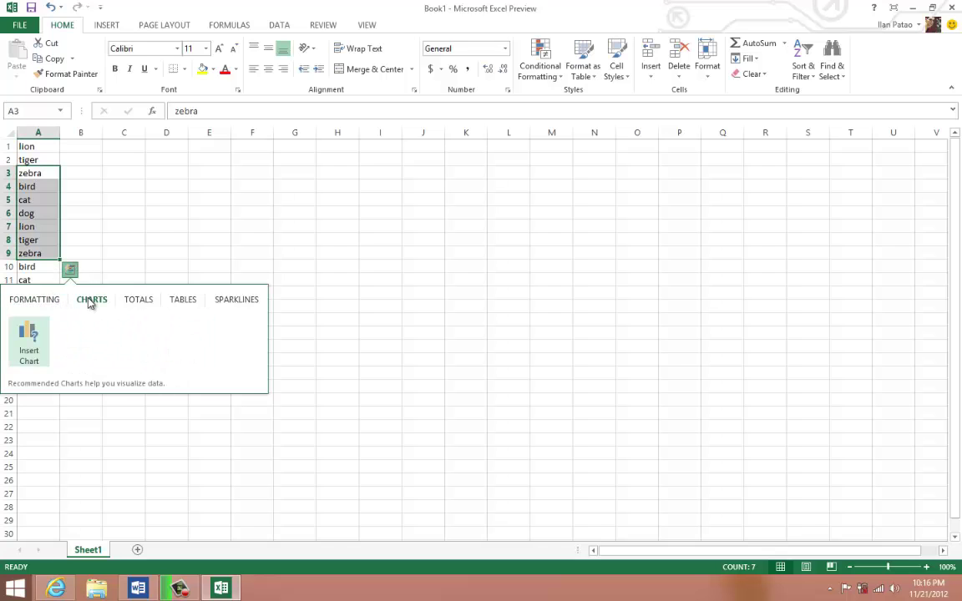
{"action": "left_click", "coordinate": [148, 224]}
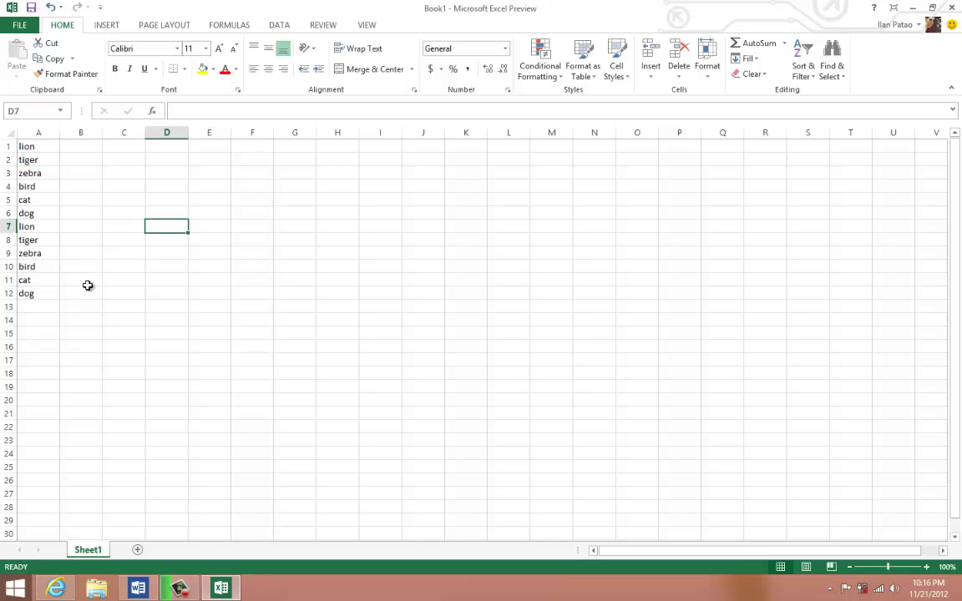
{"action": "left_click_drag", "start_coordinate": [34, 290], "coordinate": [28, 144]}
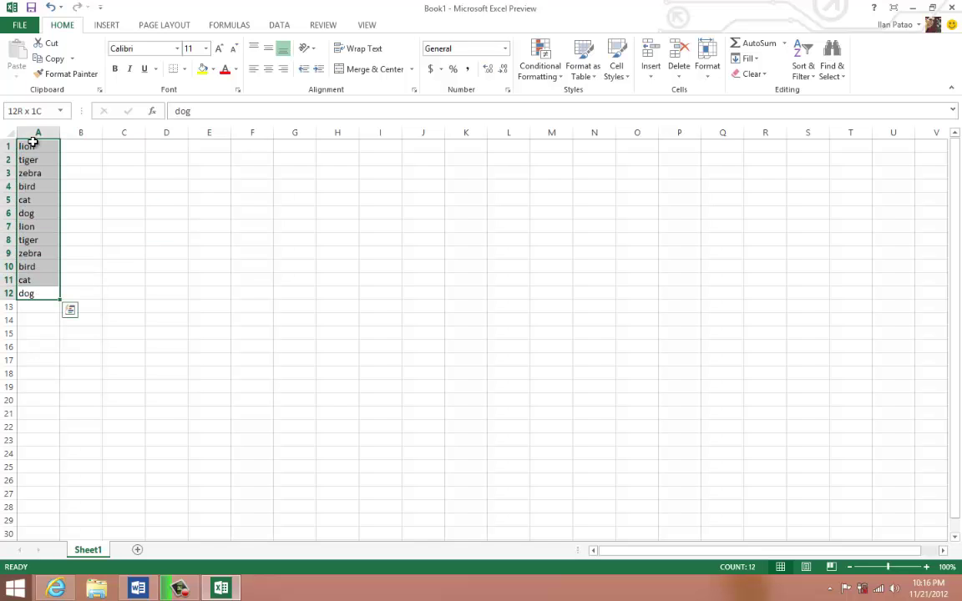
{"action": "left_click", "coordinate": [71, 311]}
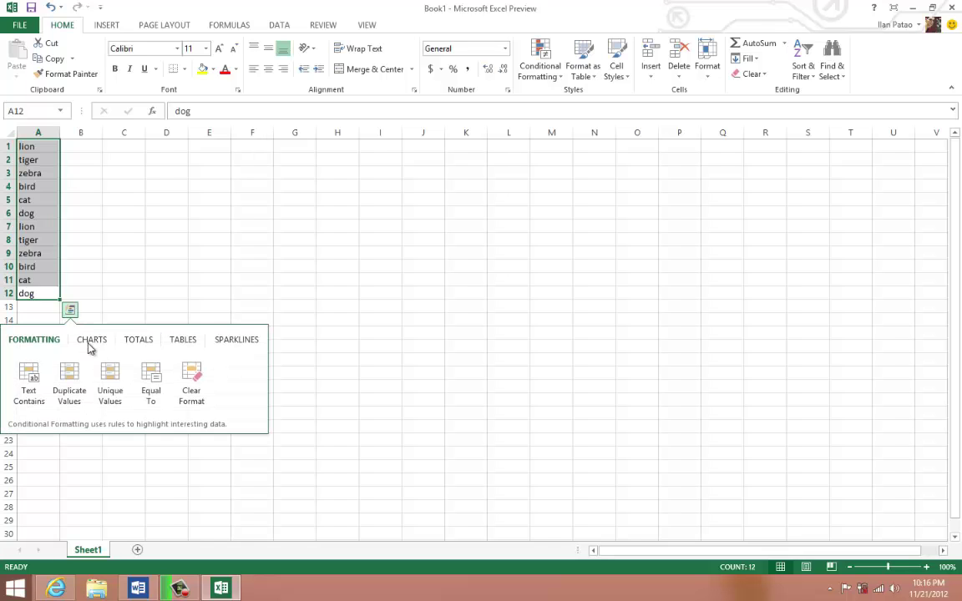
{"action": "left_click", "coordinate": [90, 342]}
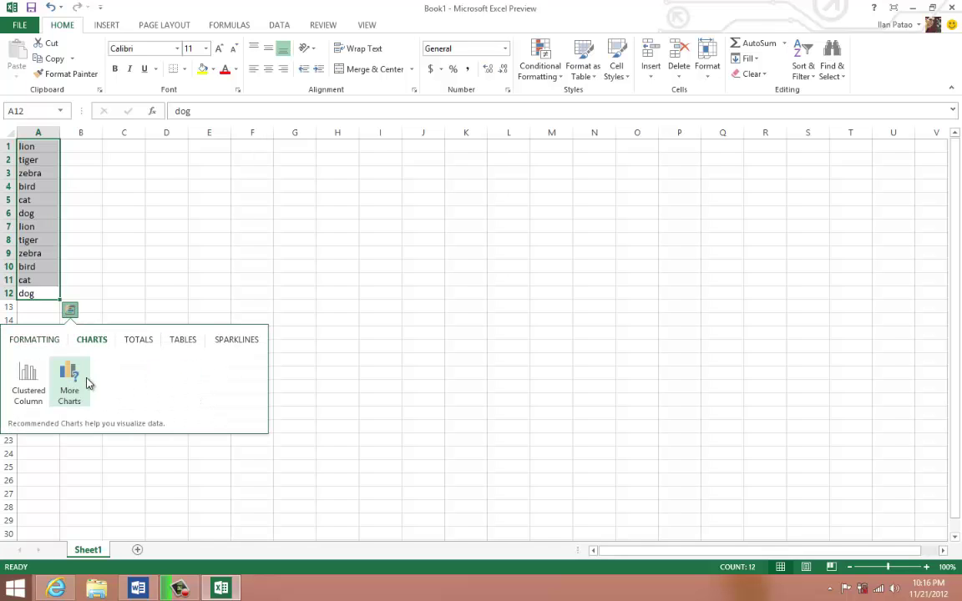
{"action": "mouse_move", "coordinate": [28, 382]}
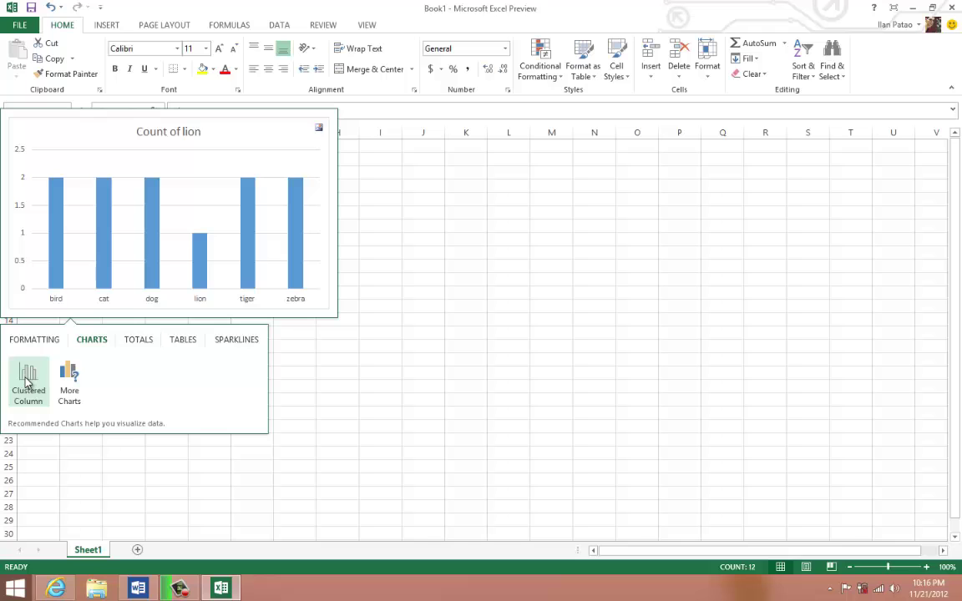
{"action": "left_click", "coordinate": [142, 342]}
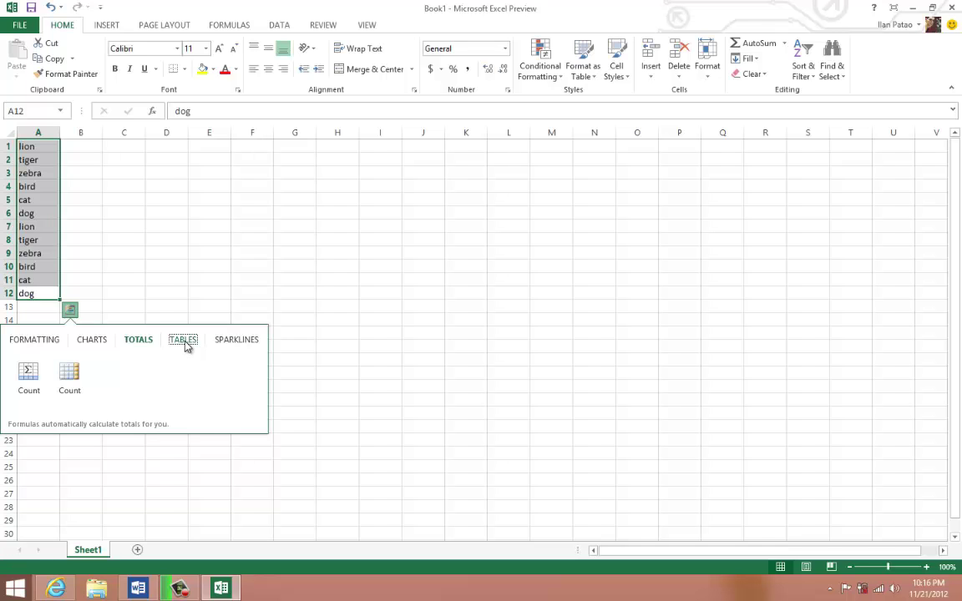
{"action": "left_click", "coordinate": [185, 343]}
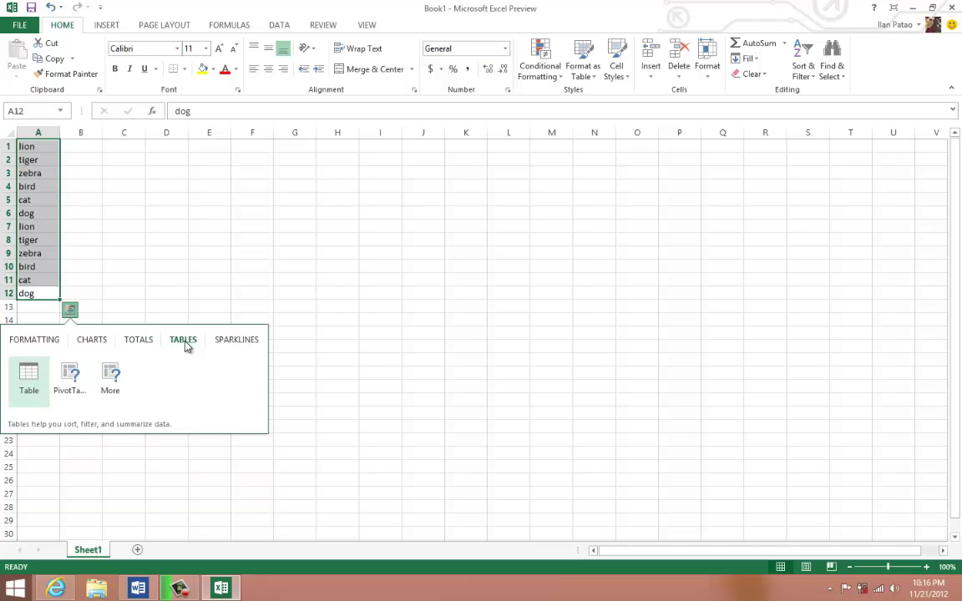
{"action": "left_click", "coordinate": [39, 378]}
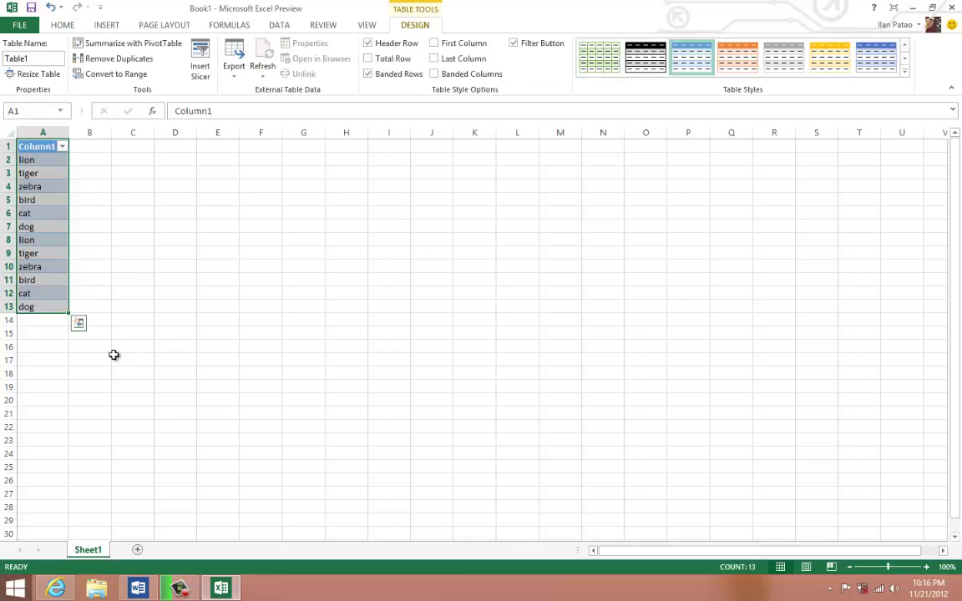
{"action": "left_click", "coordinate": [131, 266]}
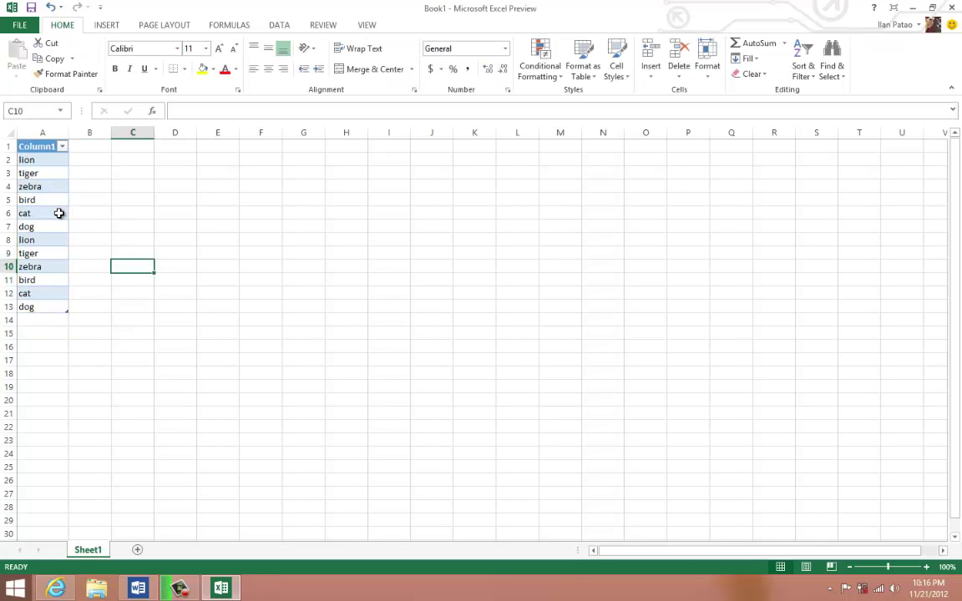
{"action": "key", "text": "ctrl+z"}
{"action": "key", "text": "ctrl+z"}
{"action": "left_click", "coordinate": [130, 255]}
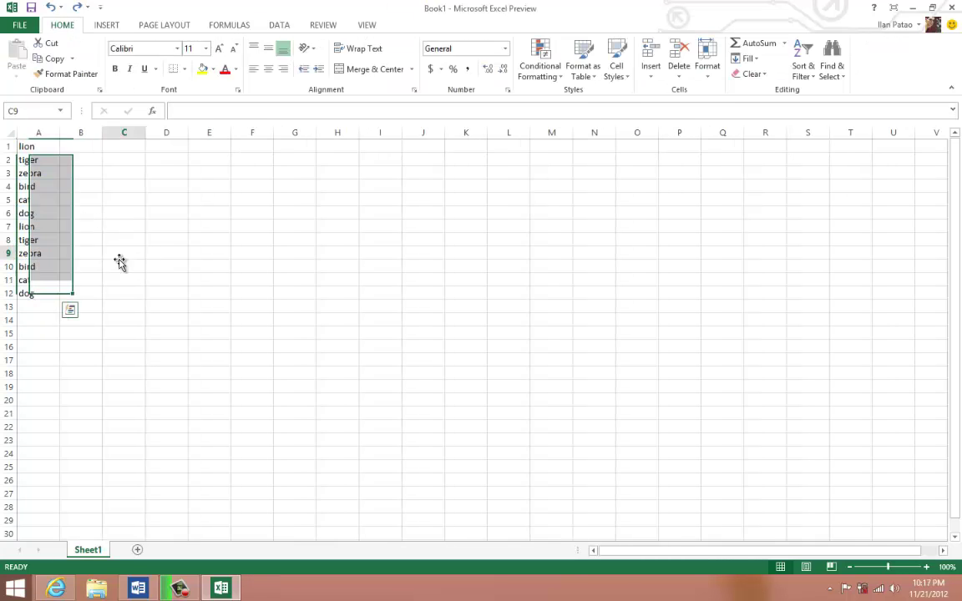
{"action": "left_click", "coordinate": [43, 316]}
- Type 1 through 9 and then 0 down column B, starting at B1
{"action": "left_click", "coordinate": [80, 147]}
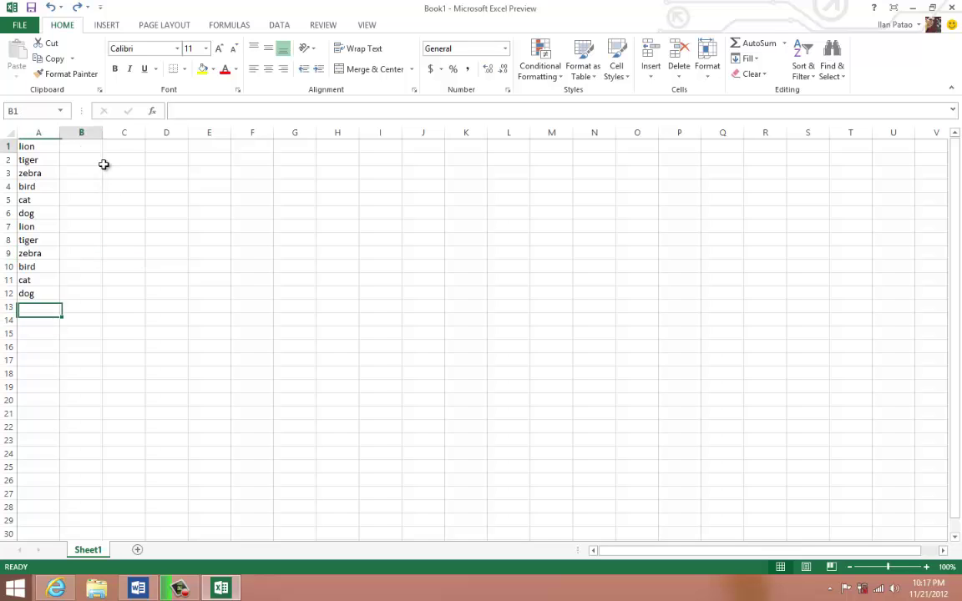
{"action": "type", "text": "1"}
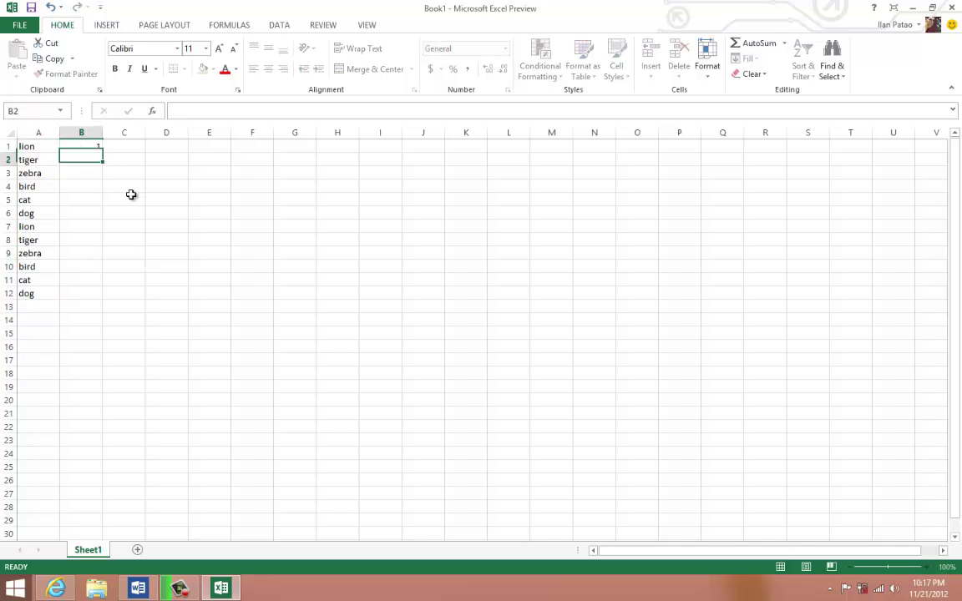
{"action": "key", "text": "Return"}
{"action": "type", "text": "2"}
{"action": "key", "text": "Return"}
{"action": "type", "text": "3"}
{"action": "key", "text": "Return"}
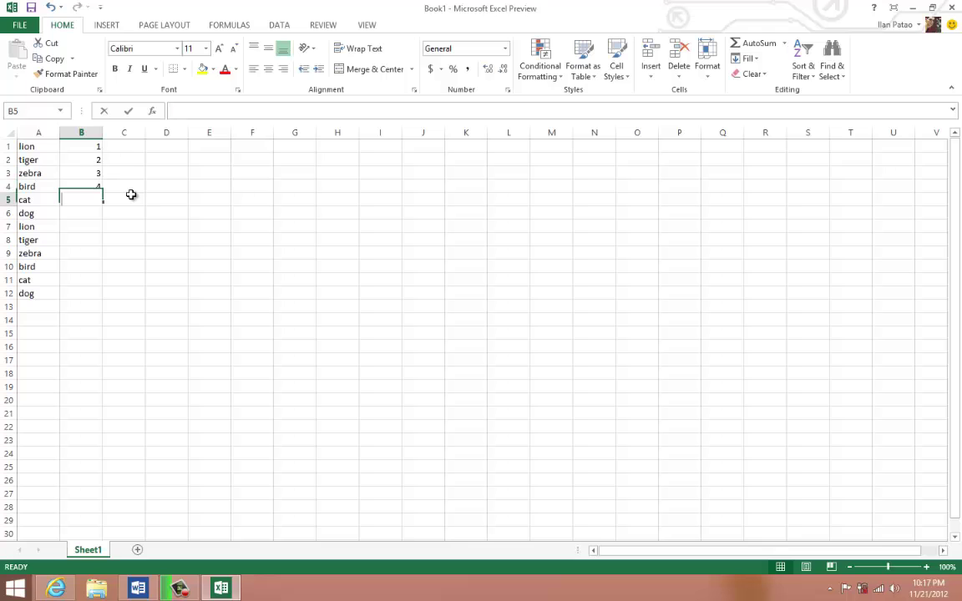
{"action": "type", "text": "4"}
{"action": "key", "text": "Return"}
{"action": "type", "text": "5"}
{"action": "key", "text": "Return"}
{"action": "type", "text": "6"}
{"action": "key", "text": "Return"}
{"action": "type", "text": "7"}
{"action": "key", "text": "Return"}
{"action": "type", "text": "8"}
{"action": "key", "text": "Return"}
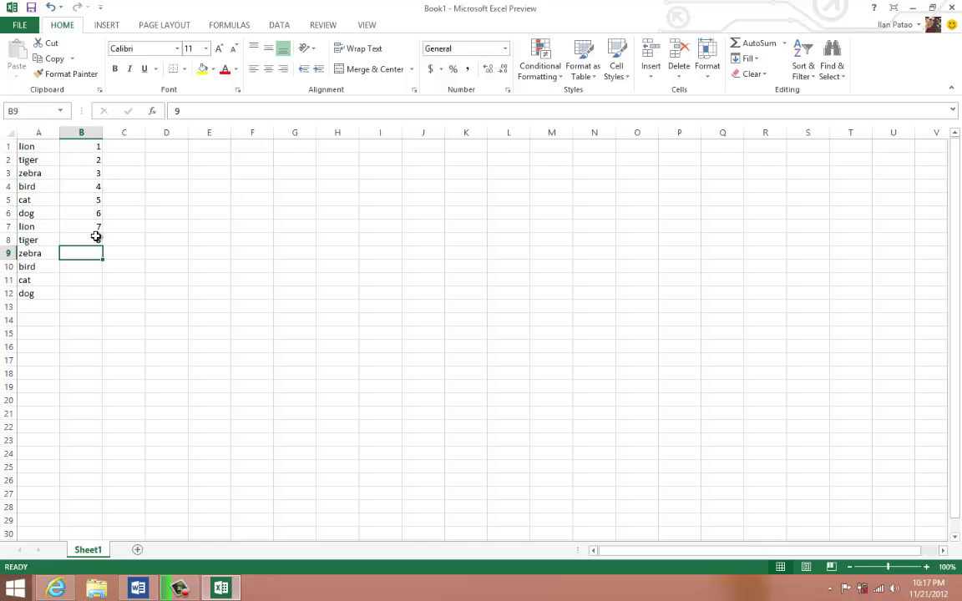
{"action": "type", "text": "9"}
{"action": "key", "text": "Return"}
{"action": "type", "text": "0"}
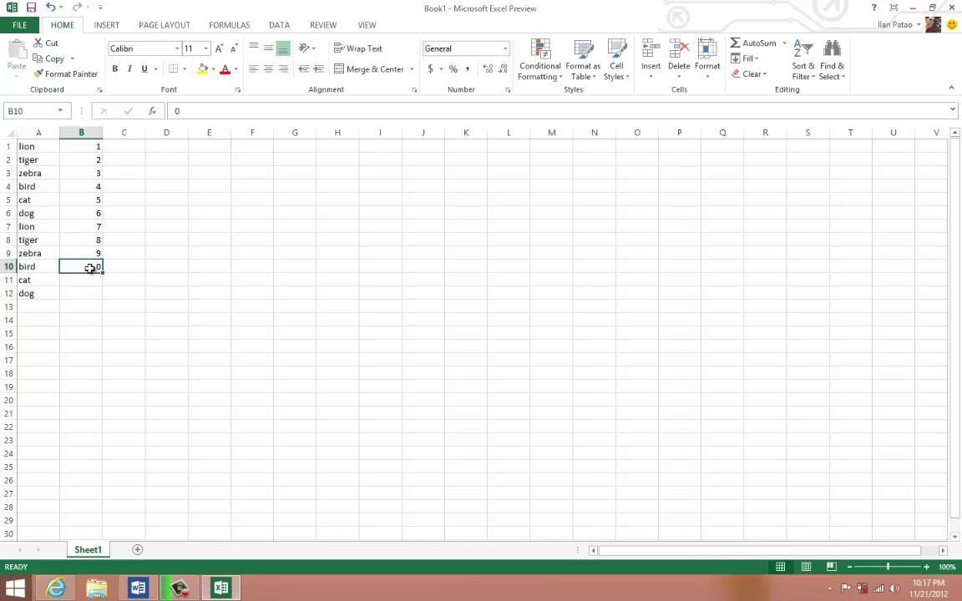
- Select B1:B10, preview its Quick Analysis totals, then dismiss them without adding totals
{"action": "left_click_drag", "start_coordinate": [87, 265], "coordinate": [90, 142]}
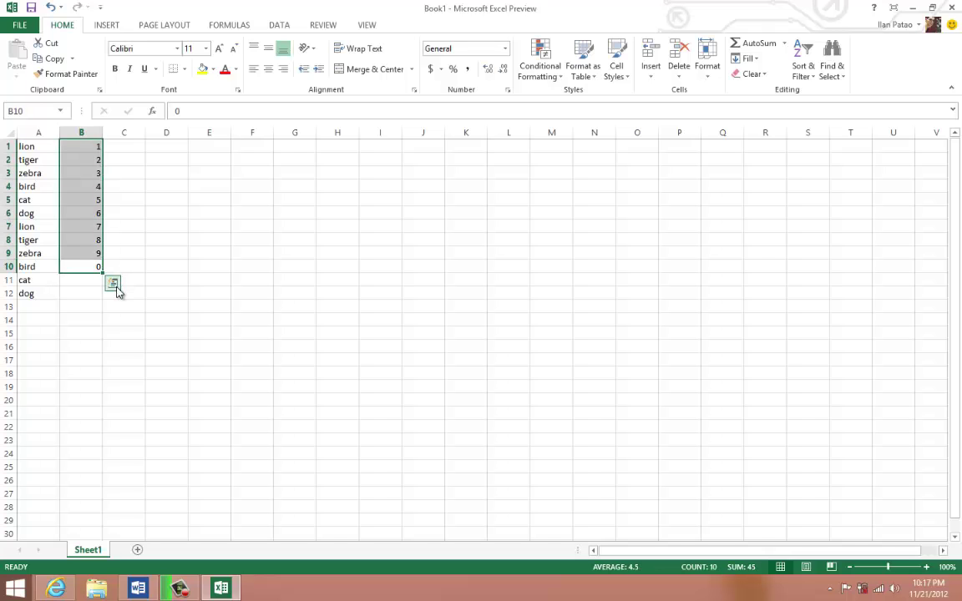
{"action": "left_click", "coordinate": [117, 287]}
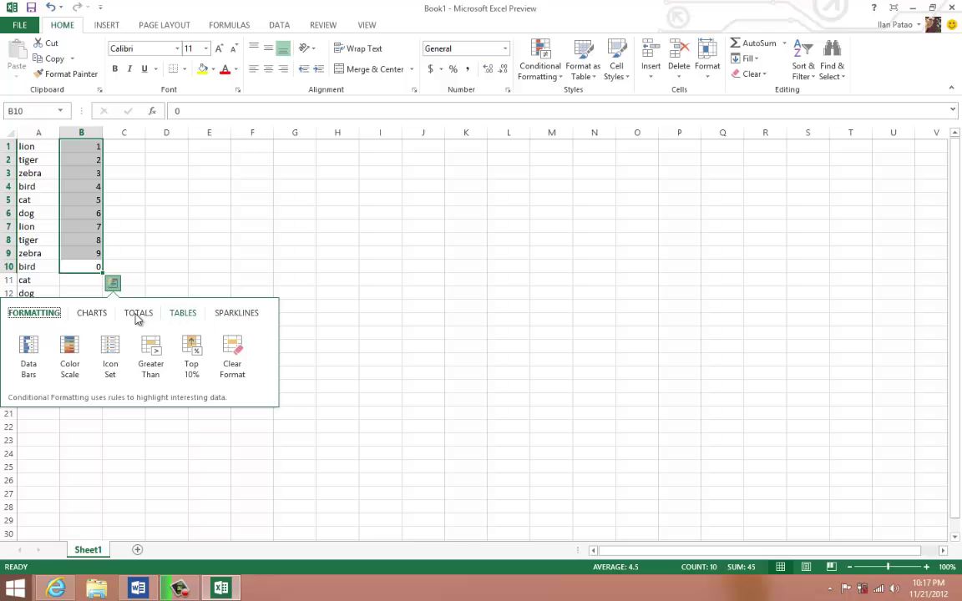
{"action": "left_click", "coordinate": [135, 315]}
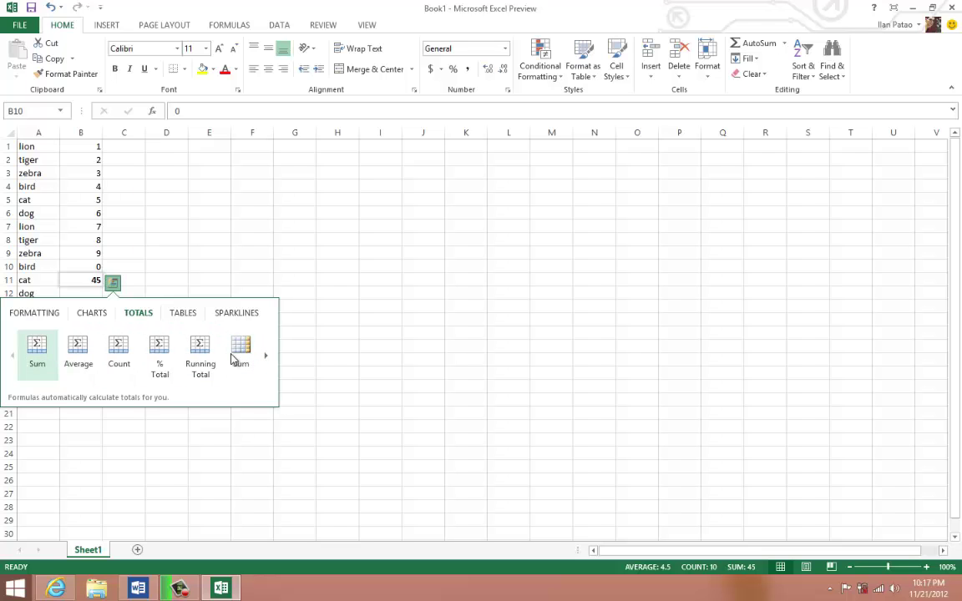
{"action": "key", "text": "Escape"}
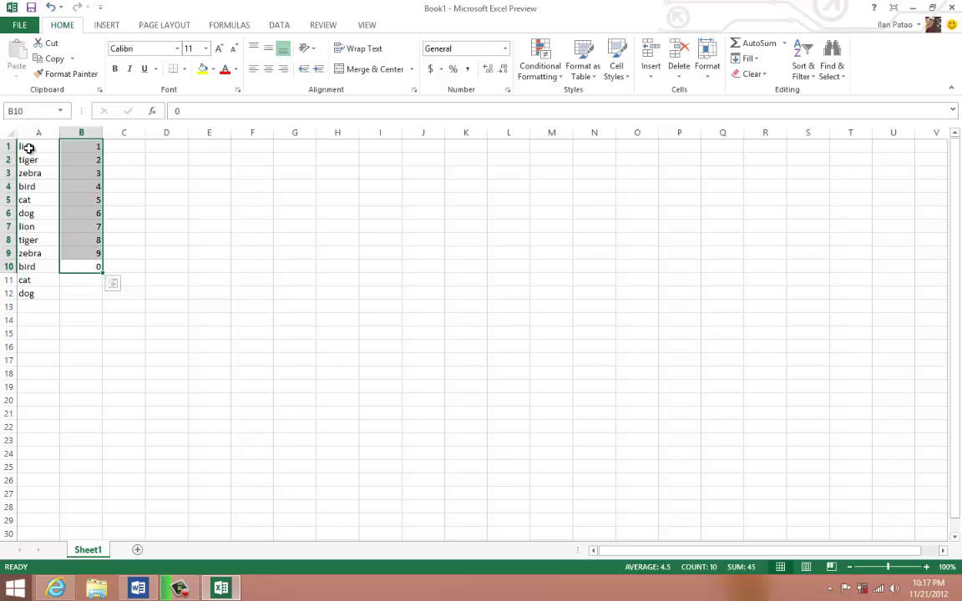
- Preview Quick Analysis totals for the animal list A1:A12, then close the preview
{"action": "left_click_drag", "start_coordinate": [29, 148], "coordinate": [33, 293]}
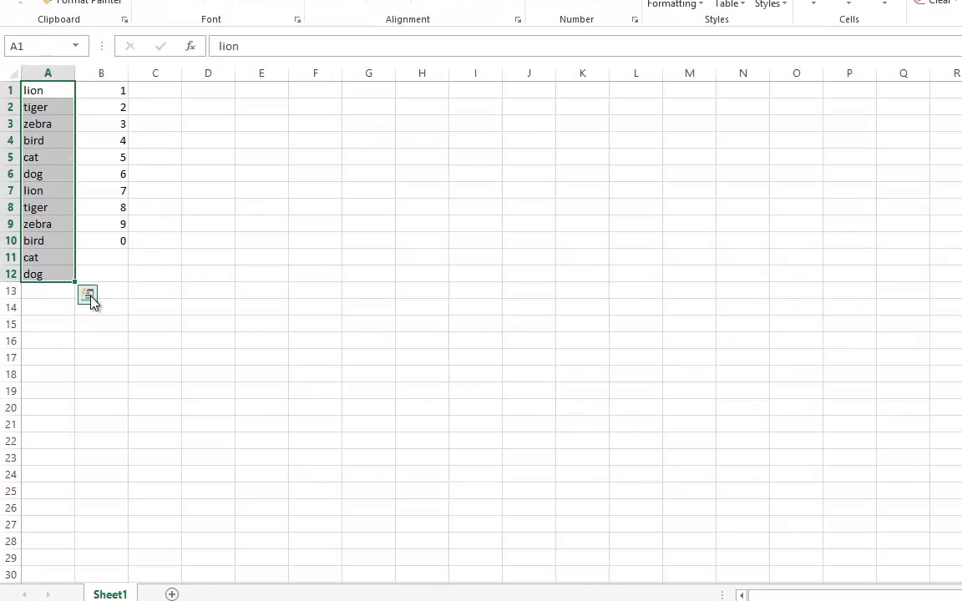
{"action": "left_click", "coordinate": [91, 297]}
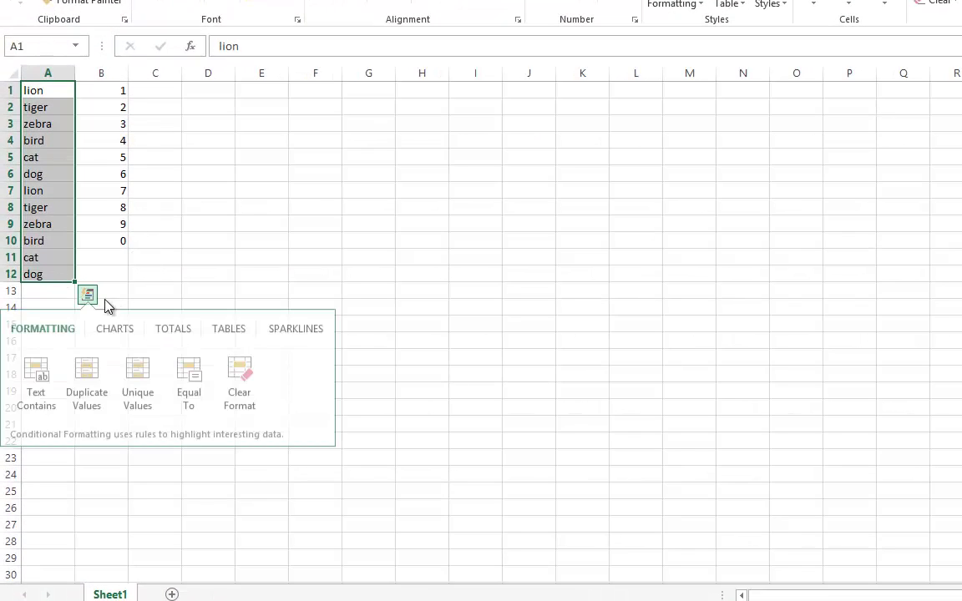
{"action": "left_click", "coordinate": [181, 333]}
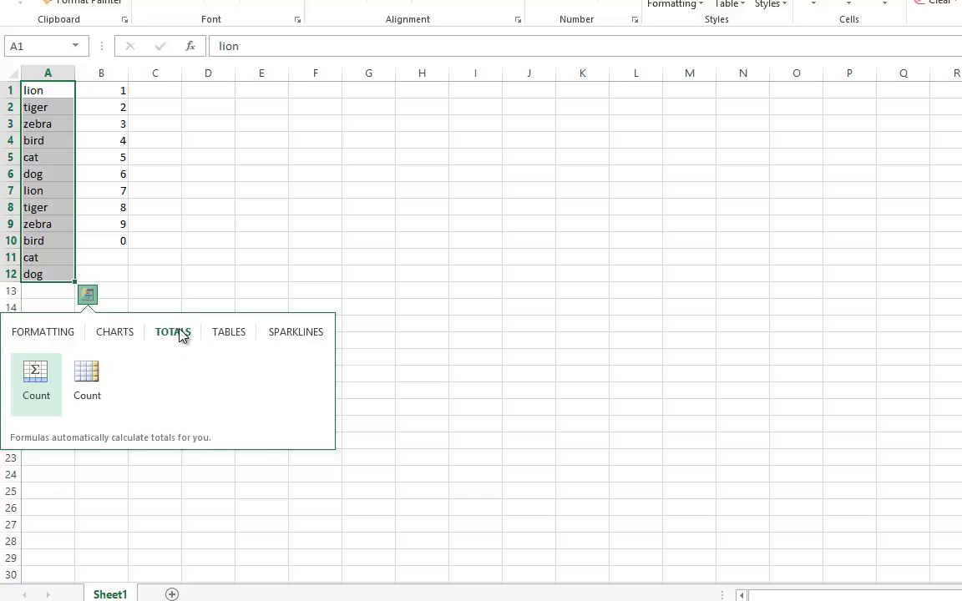
{"action": "left_click", "coordinate": [144, 169]}
- Select B1:B10 and view its Quick Analysis totals, then its formatting suggestions
{"action": "left_click_drag", "start_coordinate": [101, 92], "coordinate": [122, 249]}
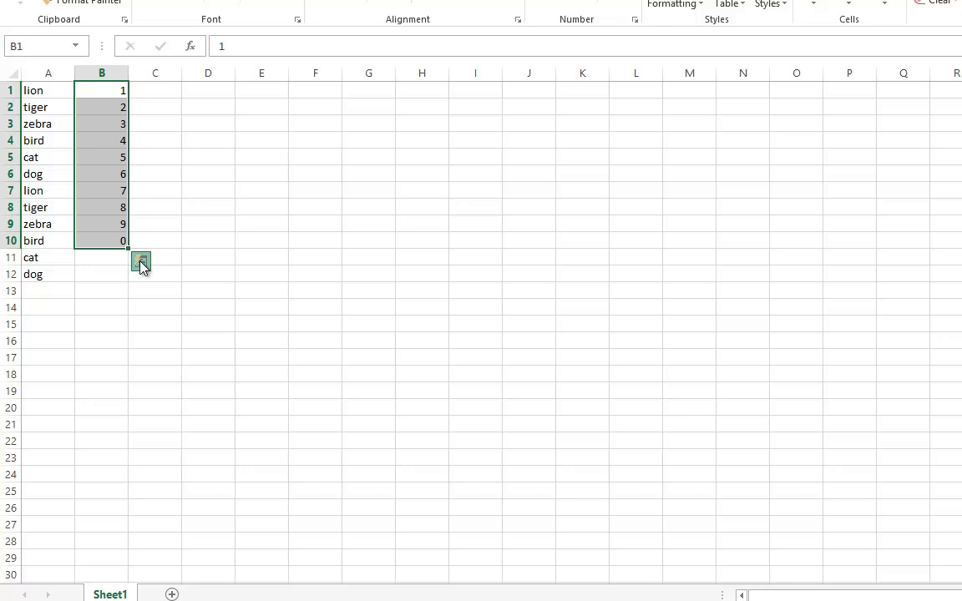
{"action": "left_click", "coordinate": [142, 264]}
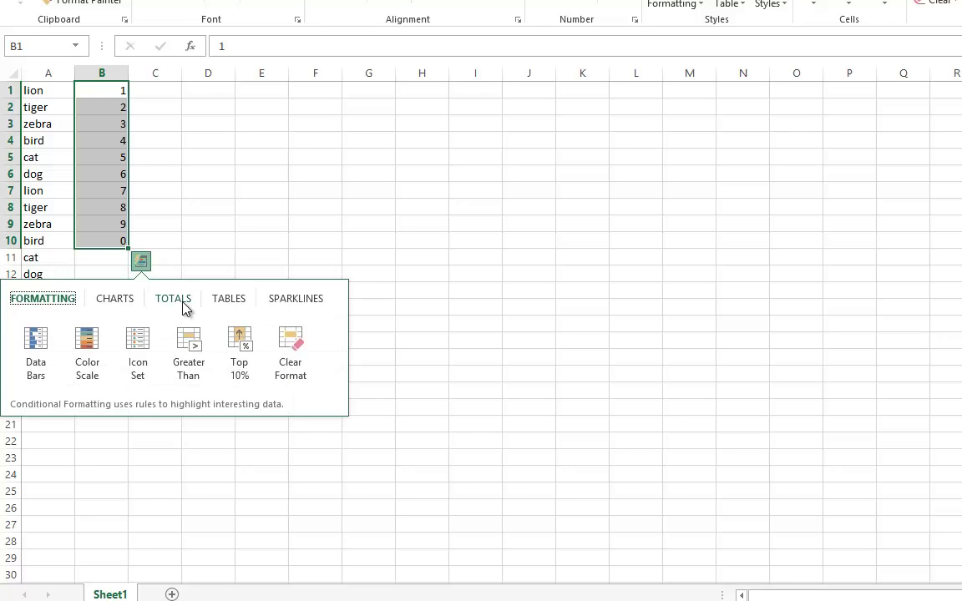
{"action": "left_click", "coordinate": [161, 301]}
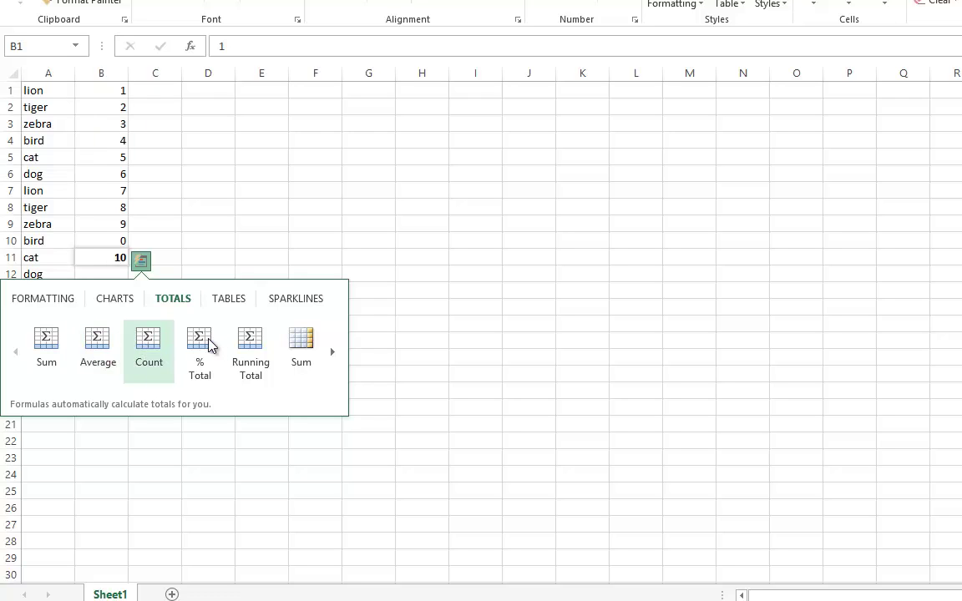
{"action": "left_click", "coordinate": [60, 302]}
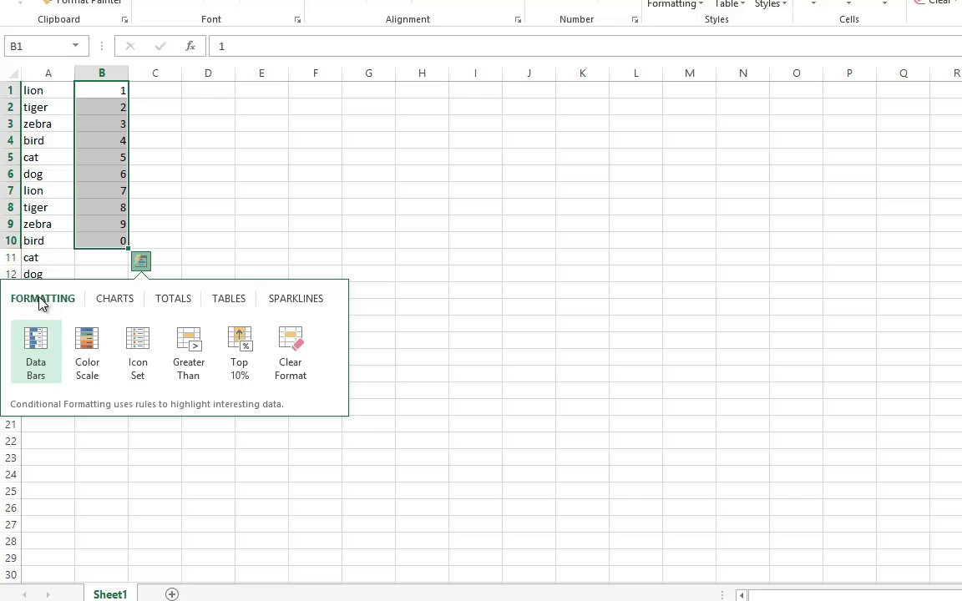
- Try a Greater Than highlight on B1:B10 with values 6 and 1, cancel it, then select A1:B10
{"action": "left_click", "coordinate": [187, 350]}
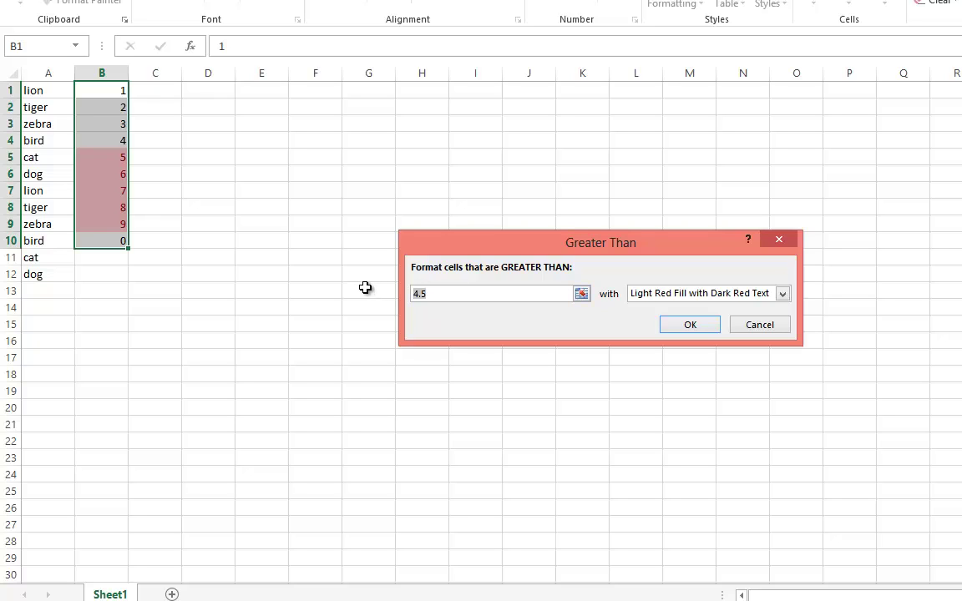
{"action": "type", "text": "6"}
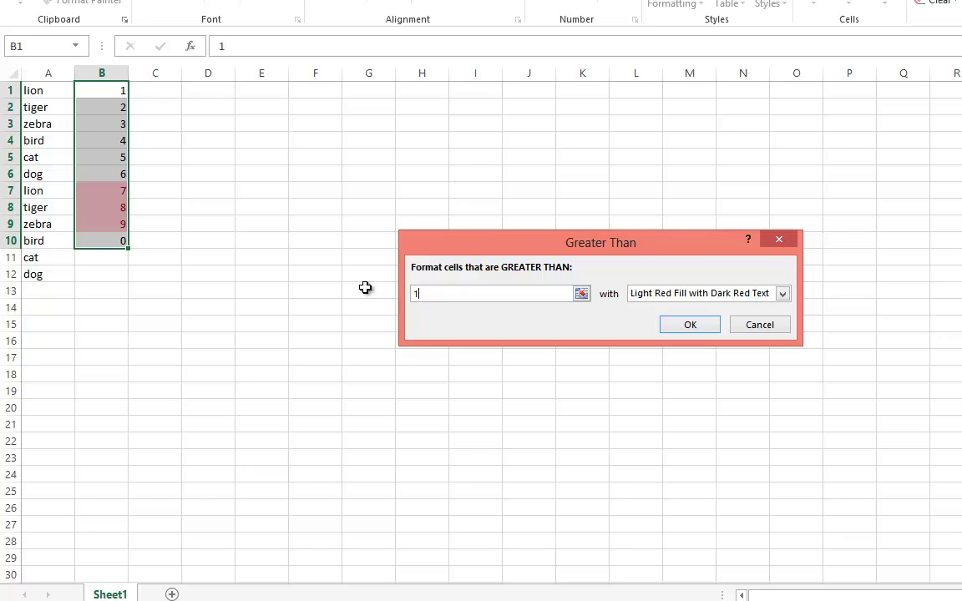
{"action": "type", "text": "1"}
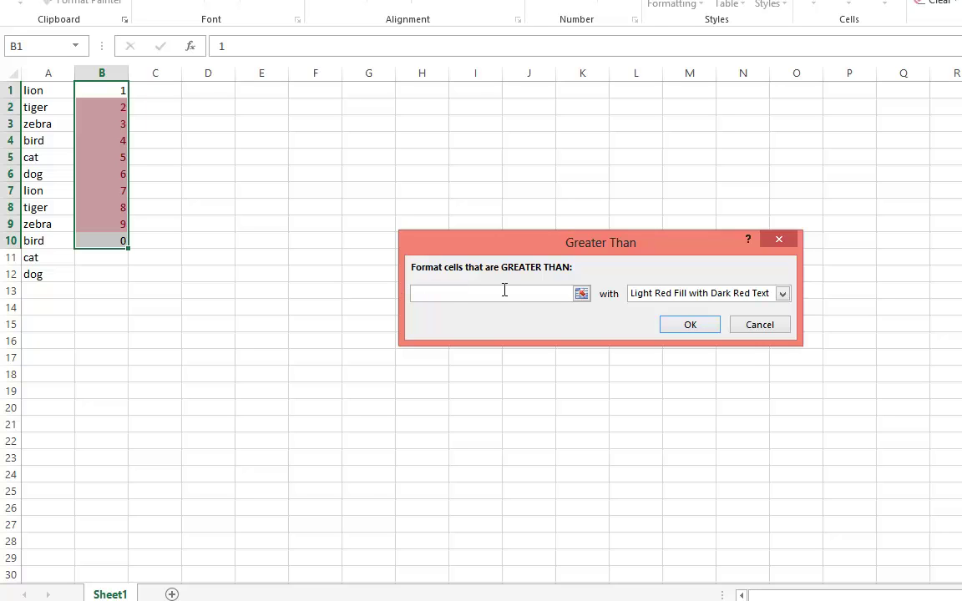
{"action": "left_click", "coordinate": [759, 326]}
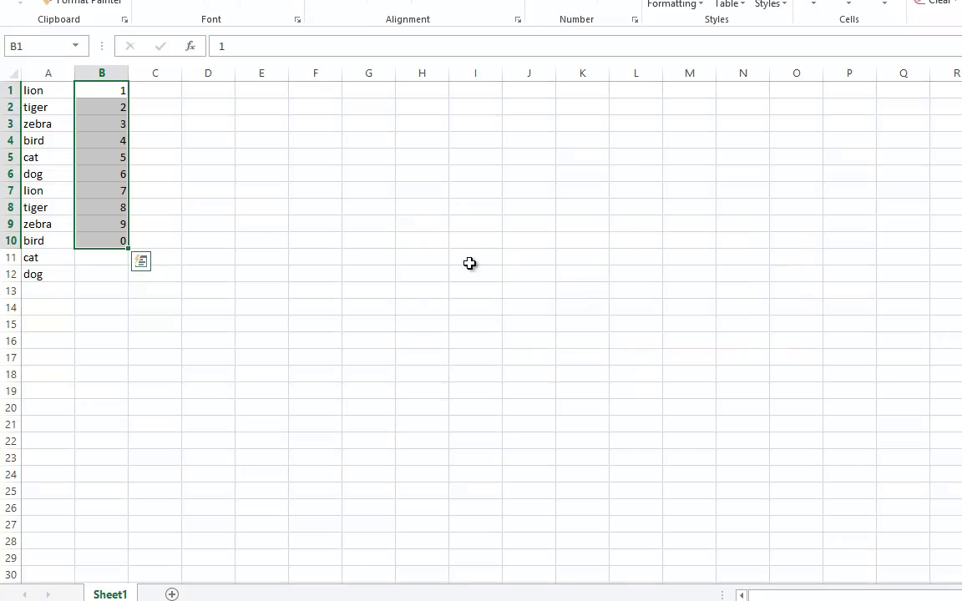
{"action": "left_click", "coordinate": [413, 254]}
{"action": "left_click_drag", "start_coordinate": [120, 241], "coordinate": [33, 89]}
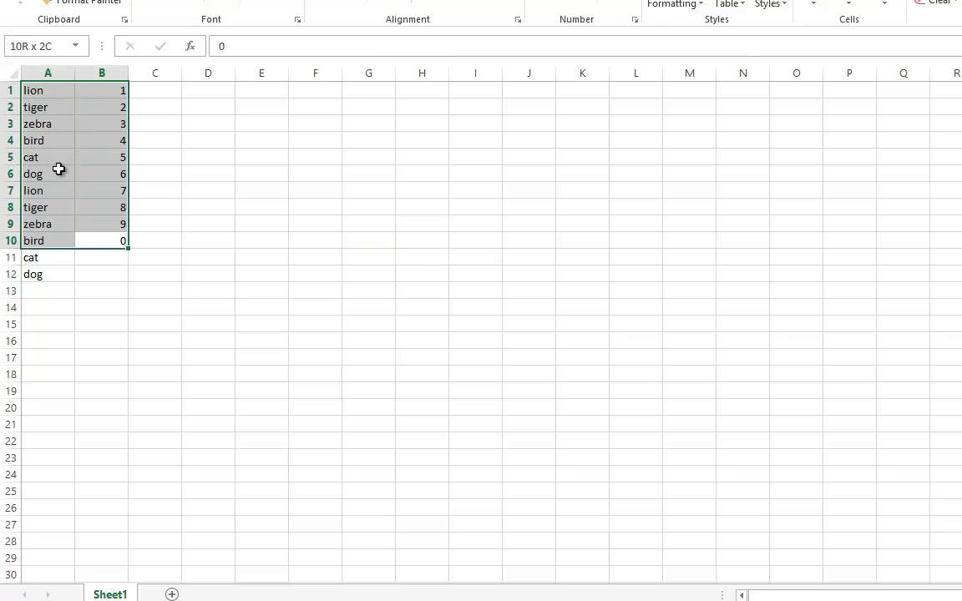
- Reselect the numbers in B1:B10 and preview the Quick Analysis column, line and scatter charts
{"action": "left_click", "coordinate": [32, 269]}
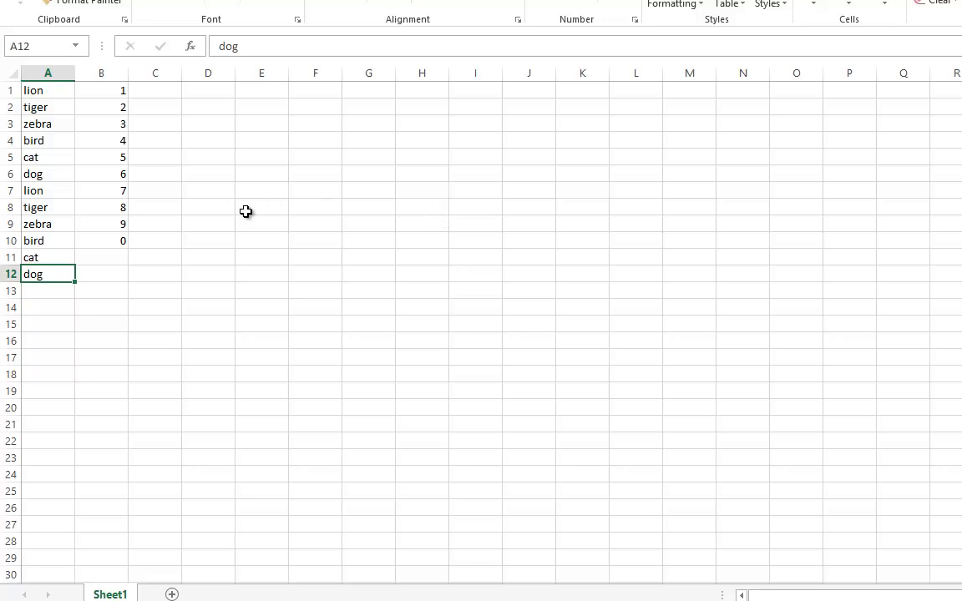
{"action": "left_click", "coordinate": [153, 290]}
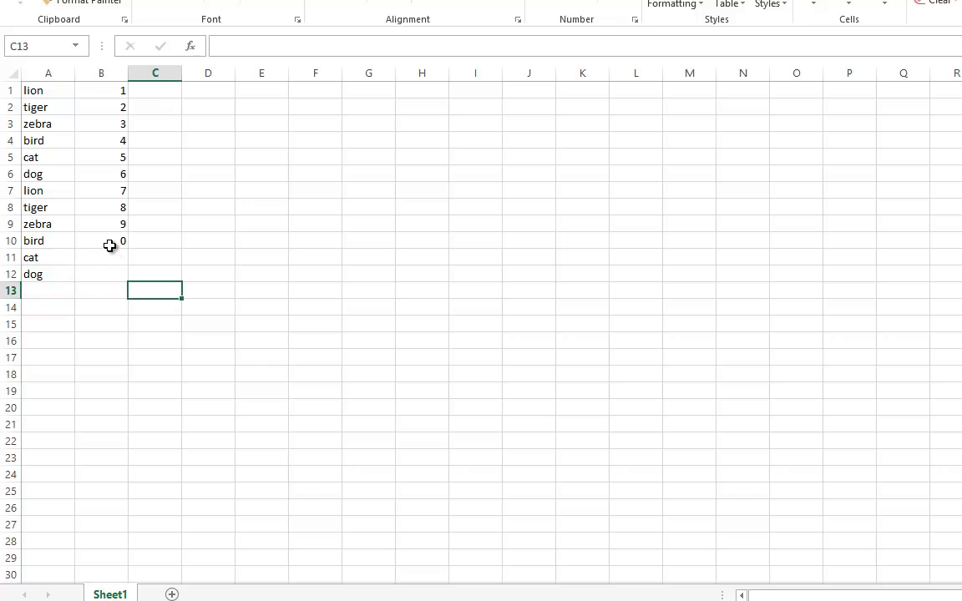
{"action": "left_click_drag", "start_coordinate": [109, 243], "coordinate": [117, 90]}
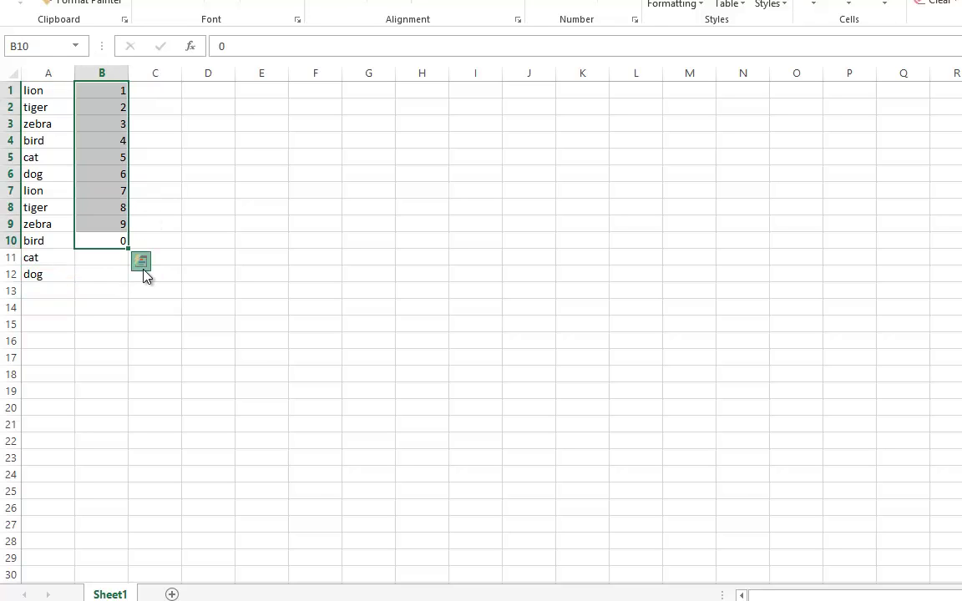
{"action": "left_click", "coordinate": [142, 265]}
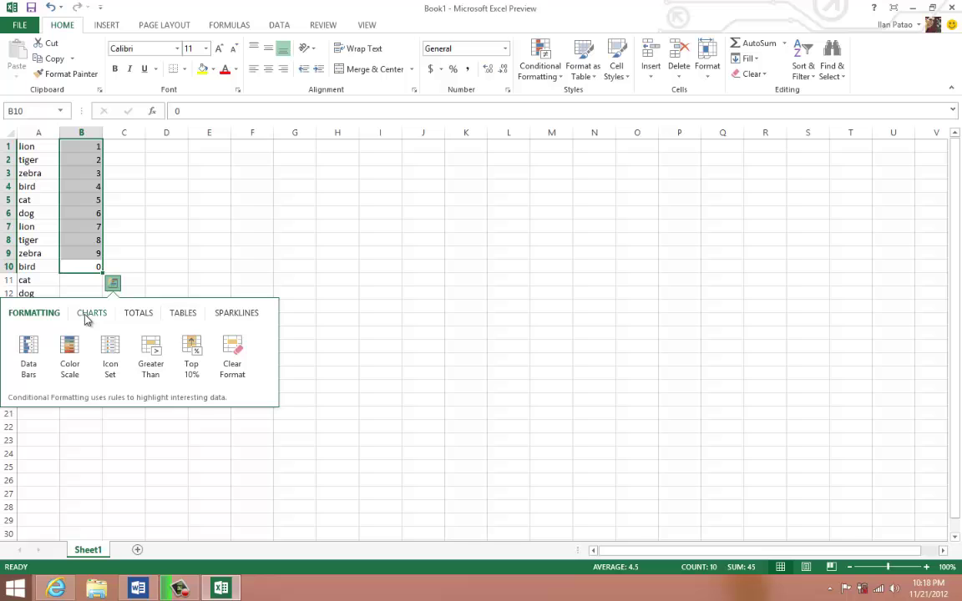
{"action": "left_click", "coordinate": [87, 317]}
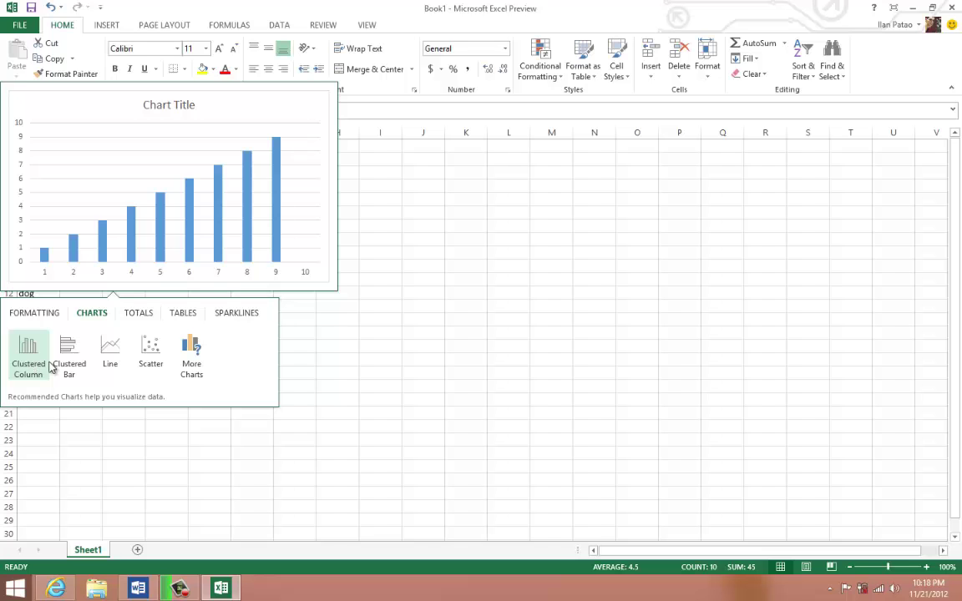
- Browse All Charts in the Insert Chart dialog, then cancel without inserting a chart
{"action": "left_click", "coordinate": [191, 372]}
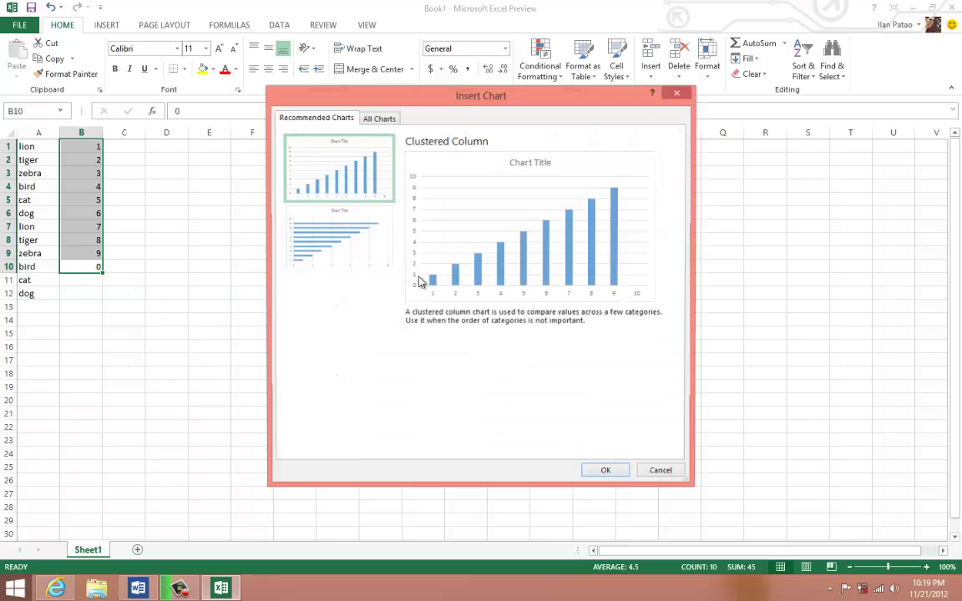
{"action": "left_click", "coordinate": [389, 119]}
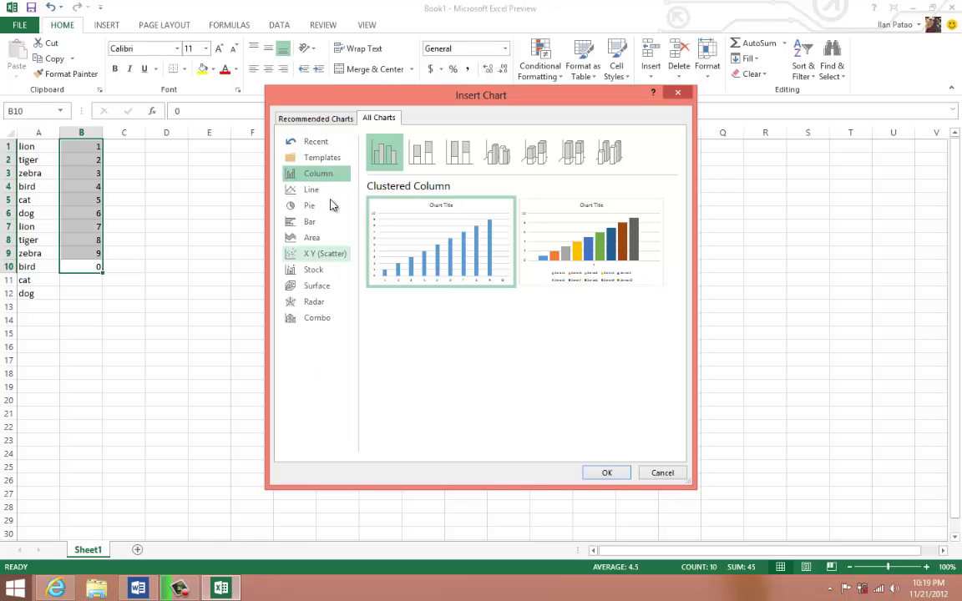
{"action": "mouse_move", "coordinate": [368, 278]}
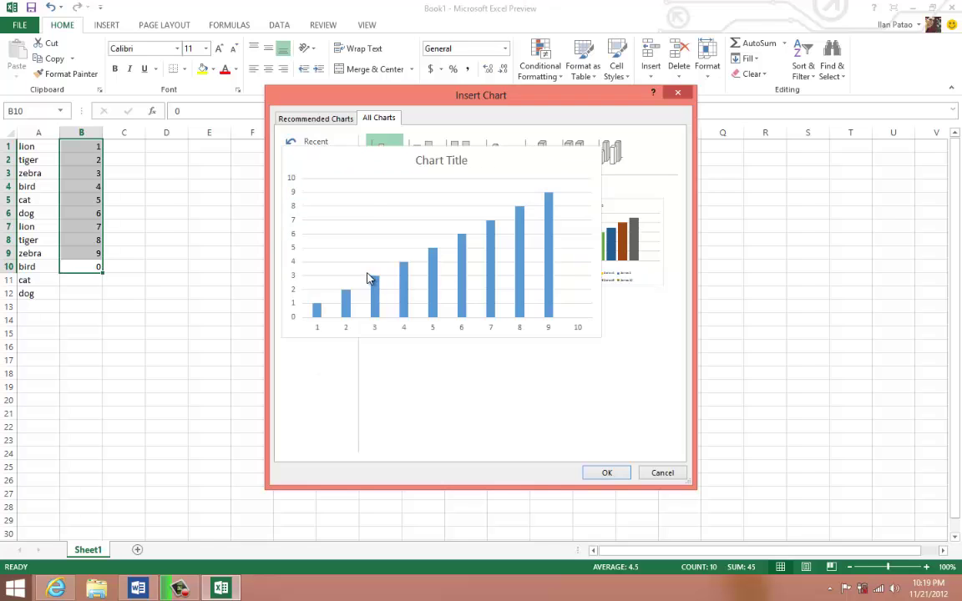
{"action": "left_click", "coordinate": [663, 473]}
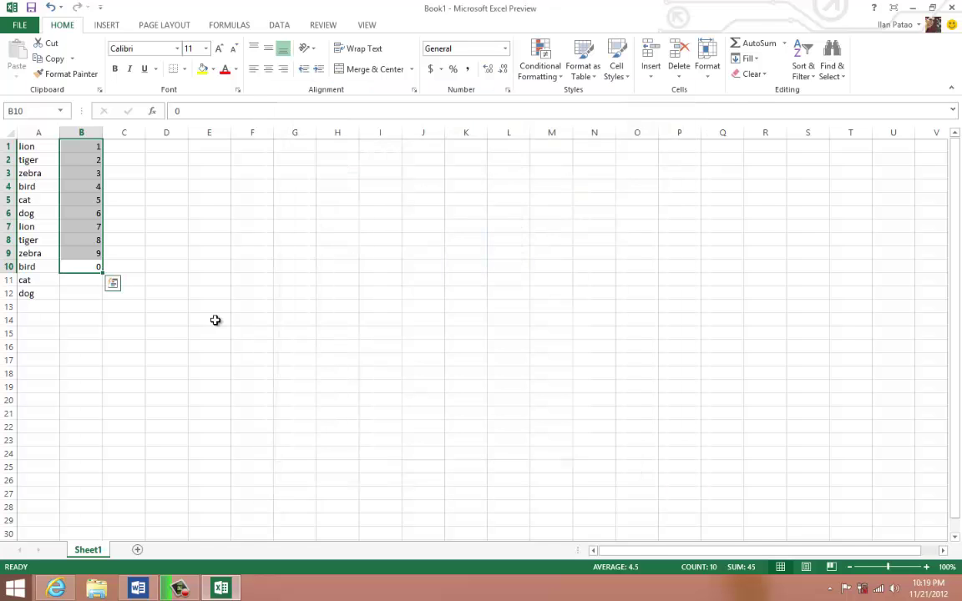
- Select A1:C15 and delete its contents
{"action": "left_click", "coordinate": [209, 309]}
{"action": "left_click_drag", "start_coordinate": [130, 333], "coordinate": [33, 147]}
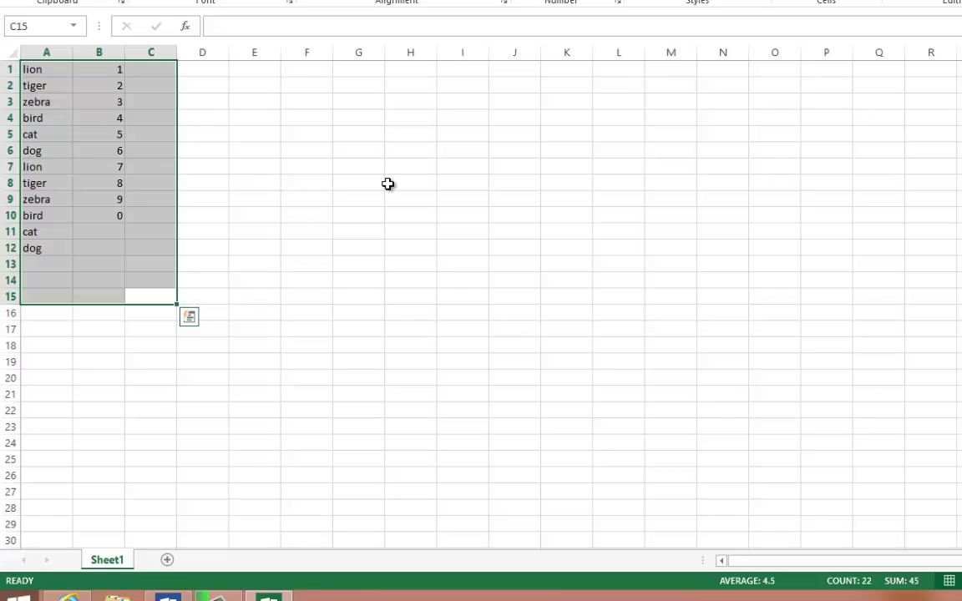
{"action": "key", "text": "Delete"}
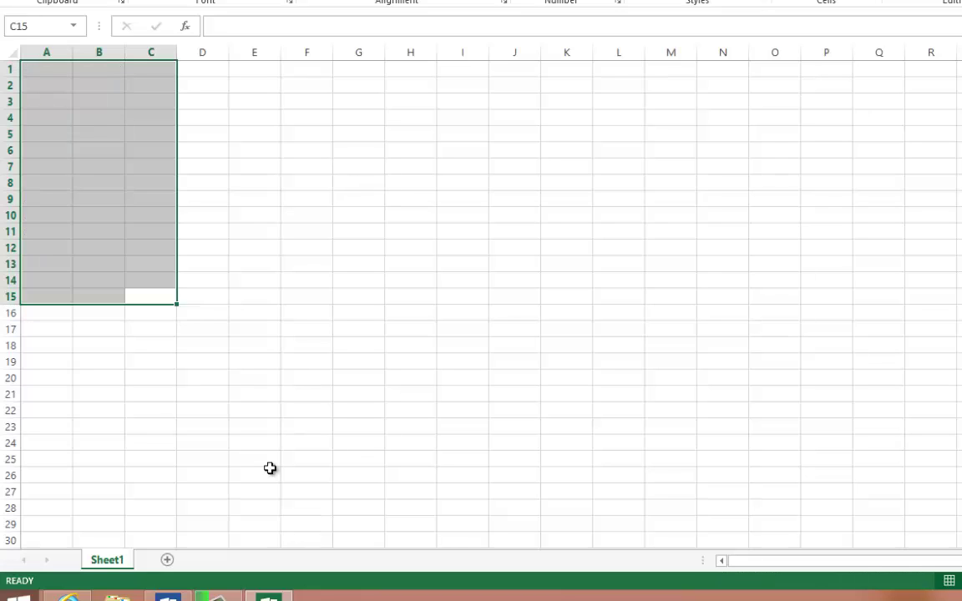
- In the Word outline, bold the line 'Basic math (formulas).'
{"action": "left_click", "coordinate": [167, 597]}
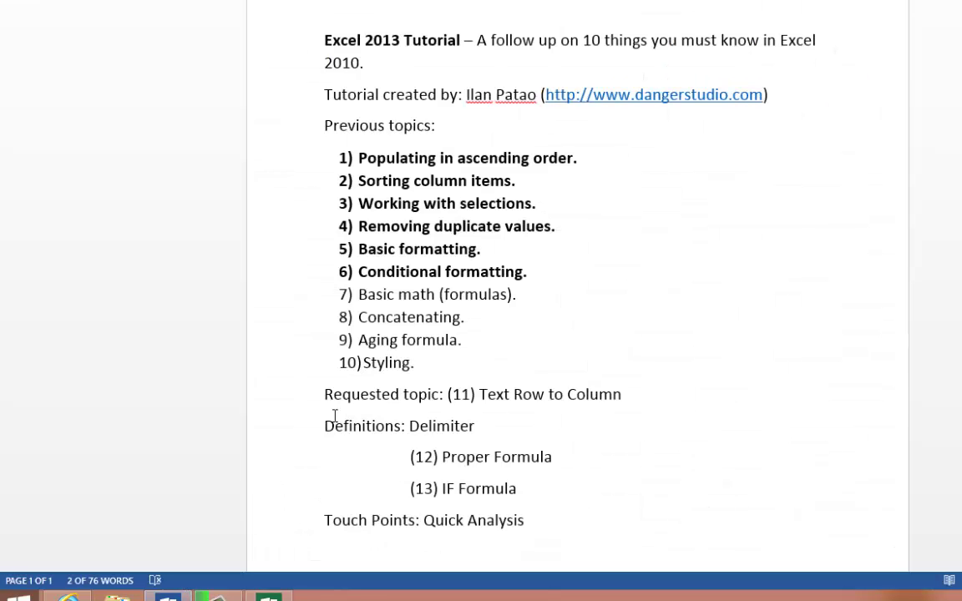
{"action": "left_click", "coordinate": [530, 288]}
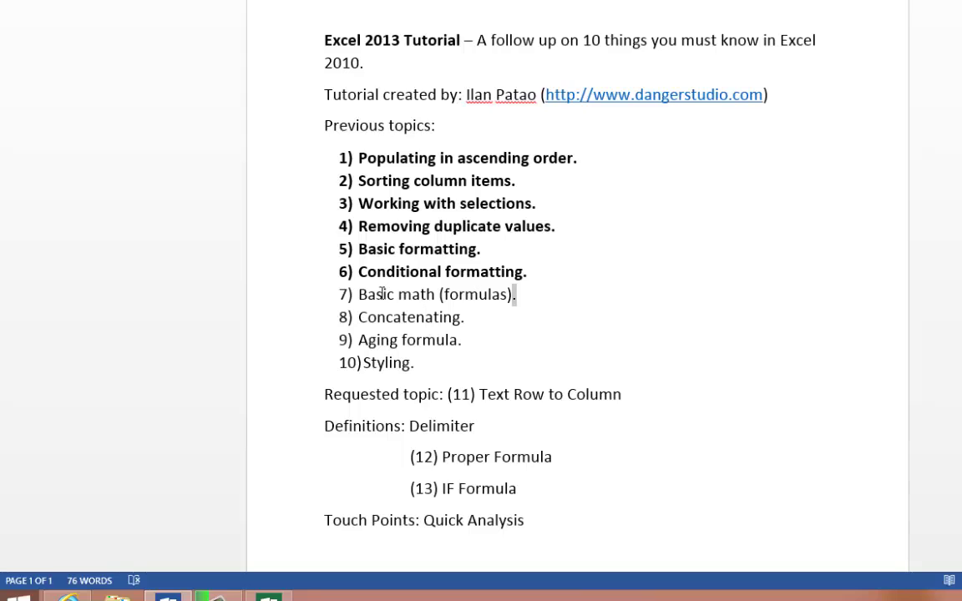
{"action": "left_click_drag", "start_coordinate": [516, 294], "coordinate": [307, 301]}
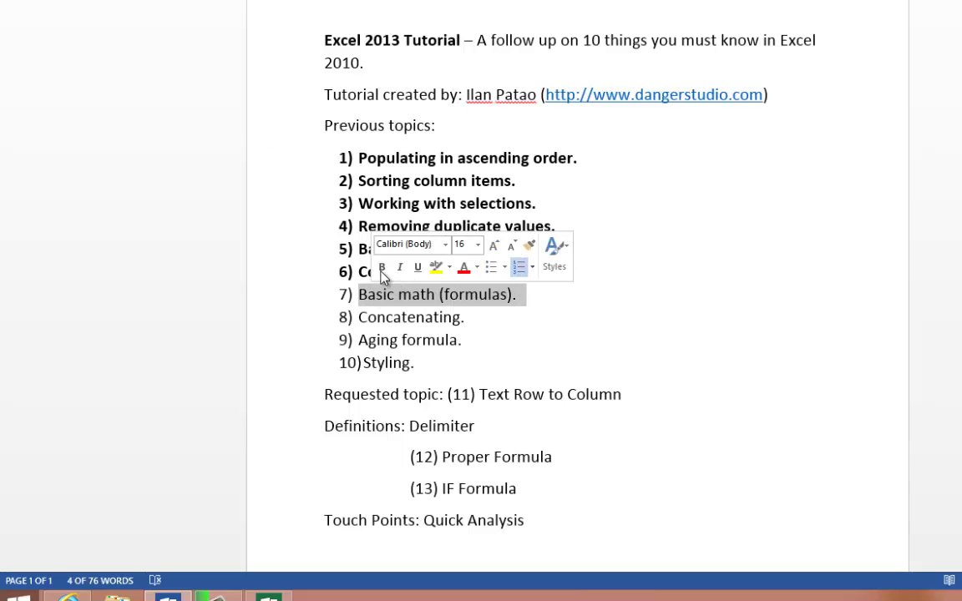
{"action": "left_click", "coordinate": [382, 269]}
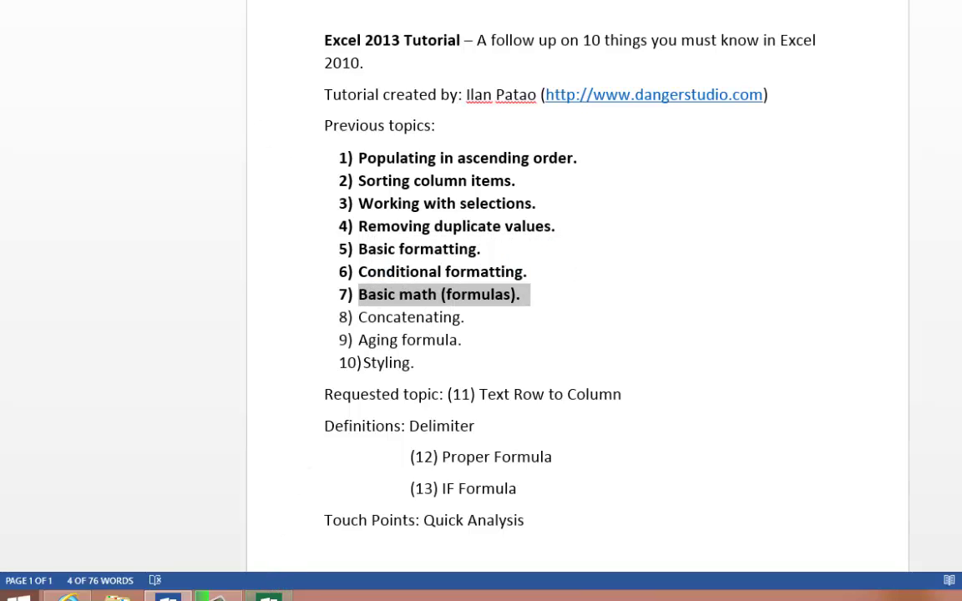
- Back in Excel, enter 1 in A1 and 2 in B1, then select both cells
{"action": "left_click", "coordinate": [268, 594]}
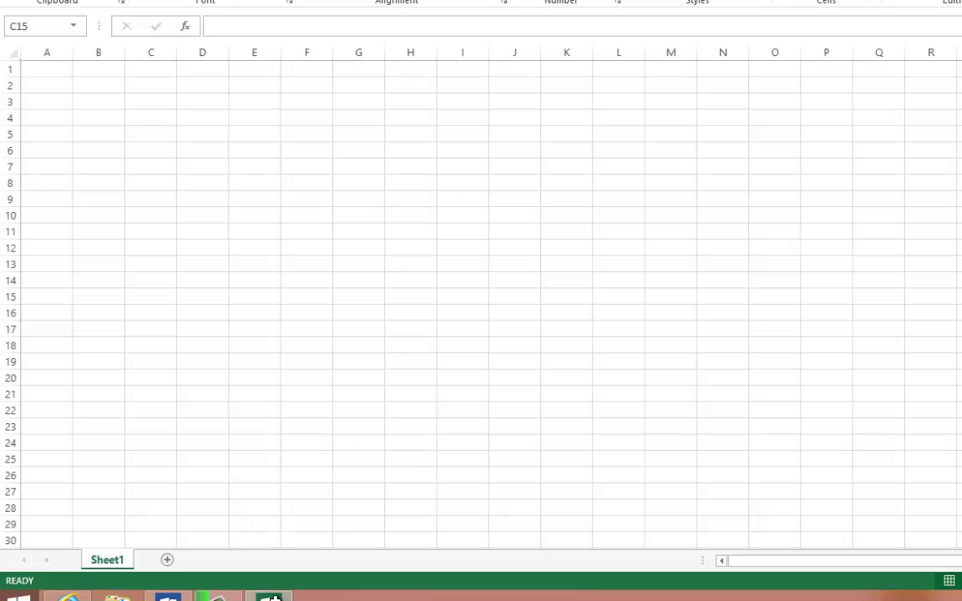
{"action": "left_click", "coordinate": [225, 244]}
{"action": "left_click", "coordinate": [50, 72]}
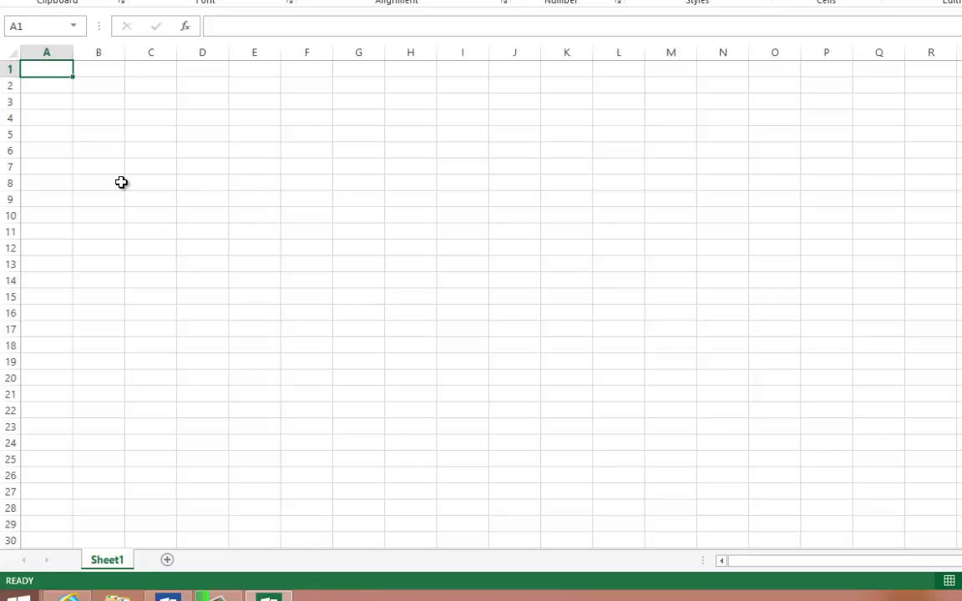
{"action": "type", "text": "1"}
{"action": "left_click", "coordinate": [94, 73]}
{"action": "type", "text": "2"}
{"action": "left_click", "coordinate": [98, 148]}
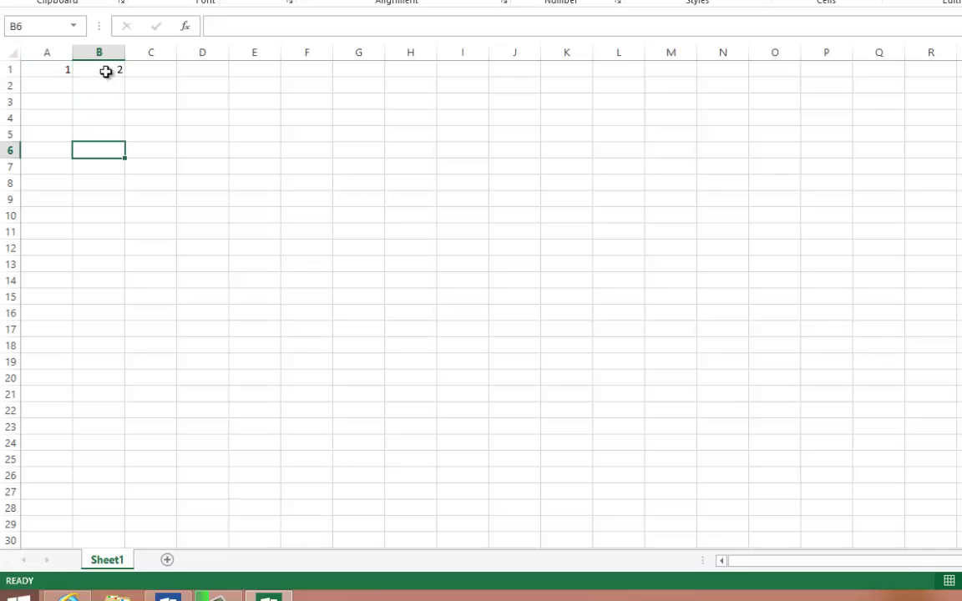
{"action": "left_click_drag", "start_coordinate": [89, 71], "coordinate": [25, 70]}
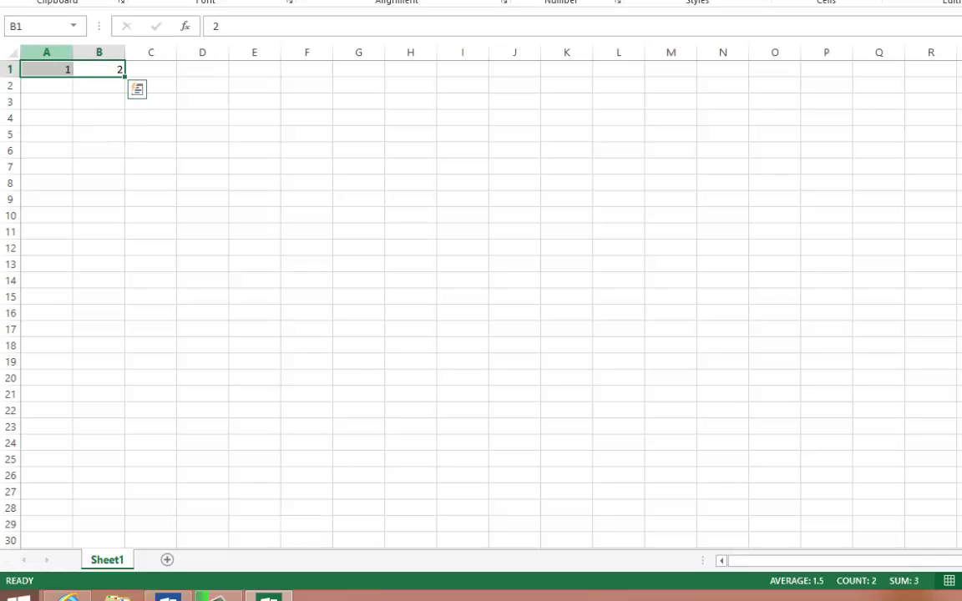
{"action": "left_click", "coordinate": [252, 151]}
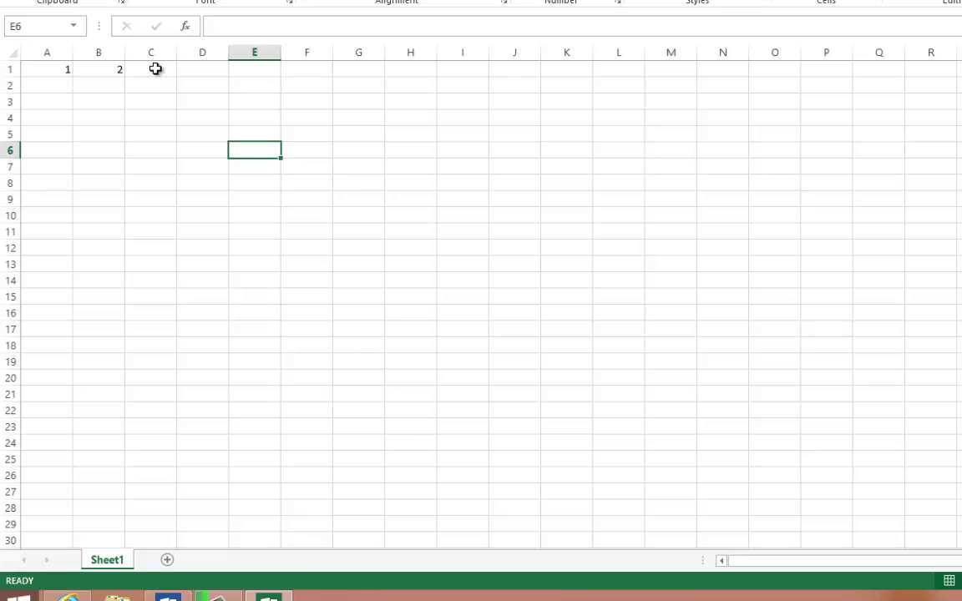
{"action": "left_click_drag", "start_coordinate": [42, 69], "coordinate": [100, 69]}
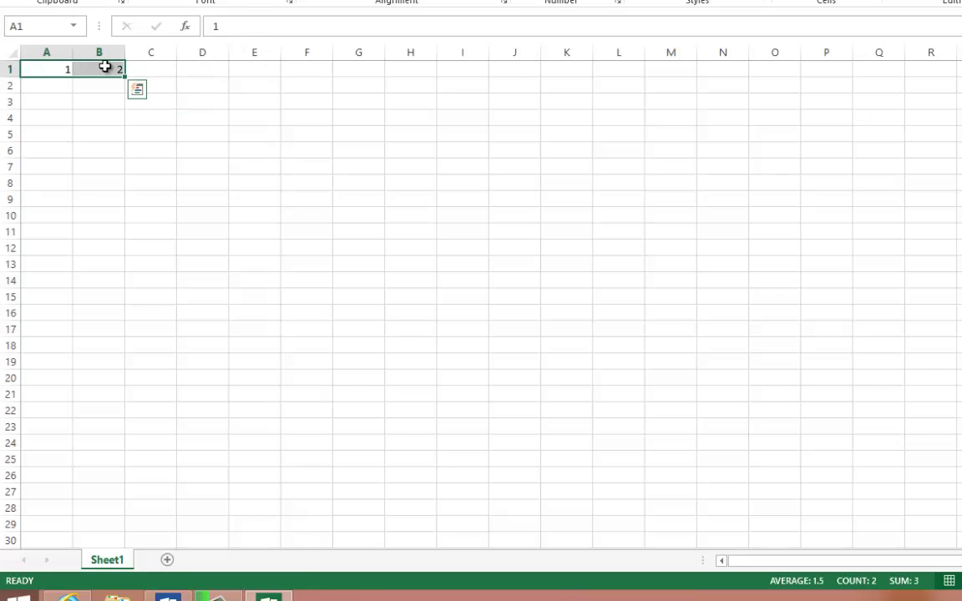
- Pick SUM from the Formulas Math & Trig list, then cancel its Function Arguments dialog
{"action": "left_click", "coordinate": [242, 1]}
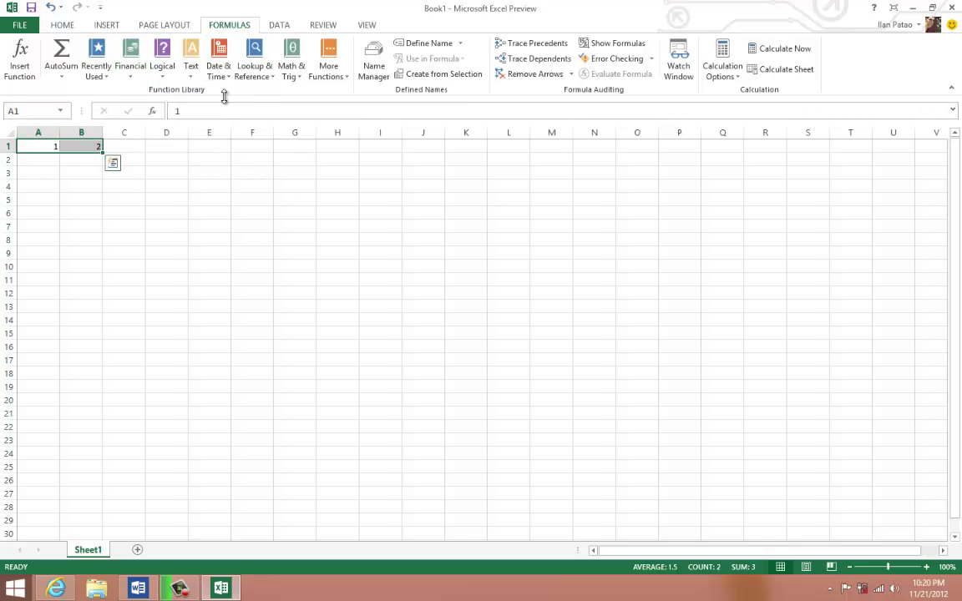
{"action": "left_click", "coordinate": [282, 81]}
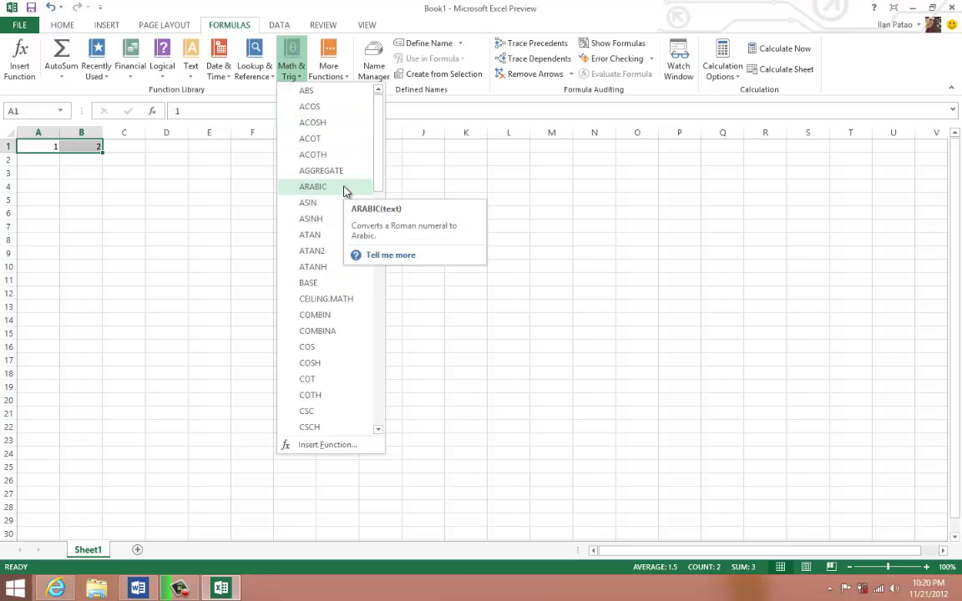
{"action": "scroll", "coordinate": [342, 279], "scroll_direction": "down", "scroll_amount": 15}
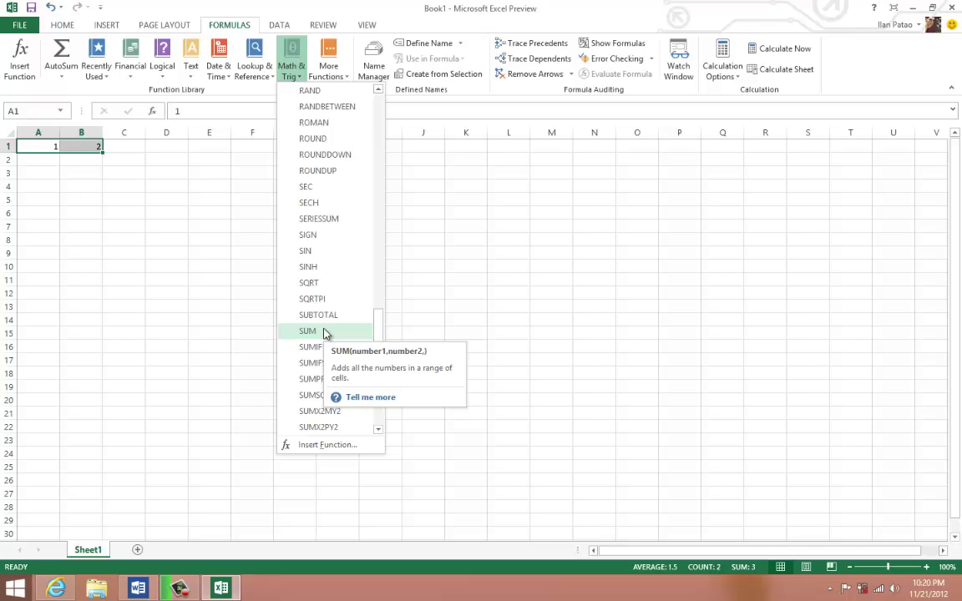
{"action": "left_click", "coordinate": [308, 331]}
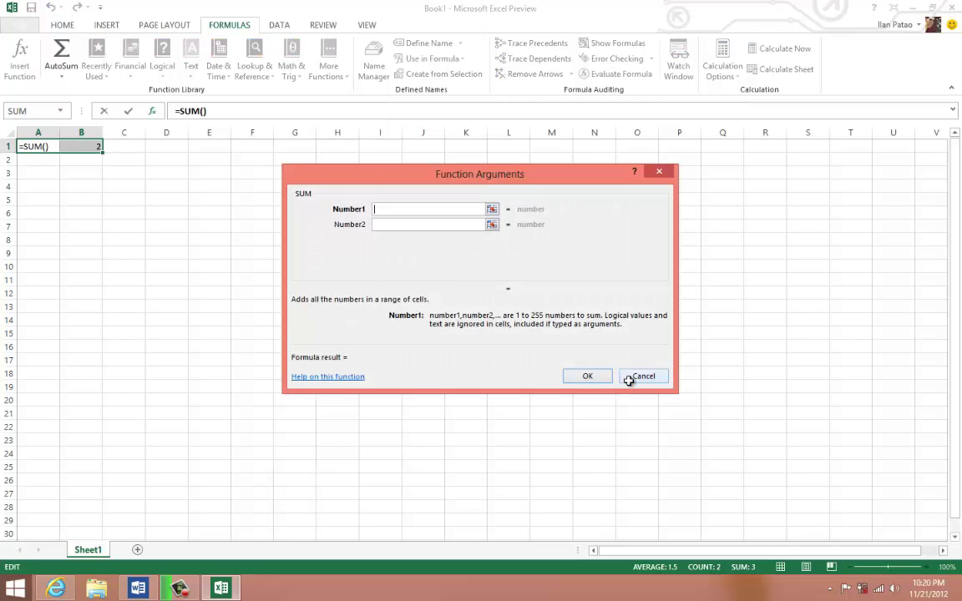
{"action": "left_click", "coordinate": [639, 377]}
{"action": "left_click", "coordinate": [133, 146]}
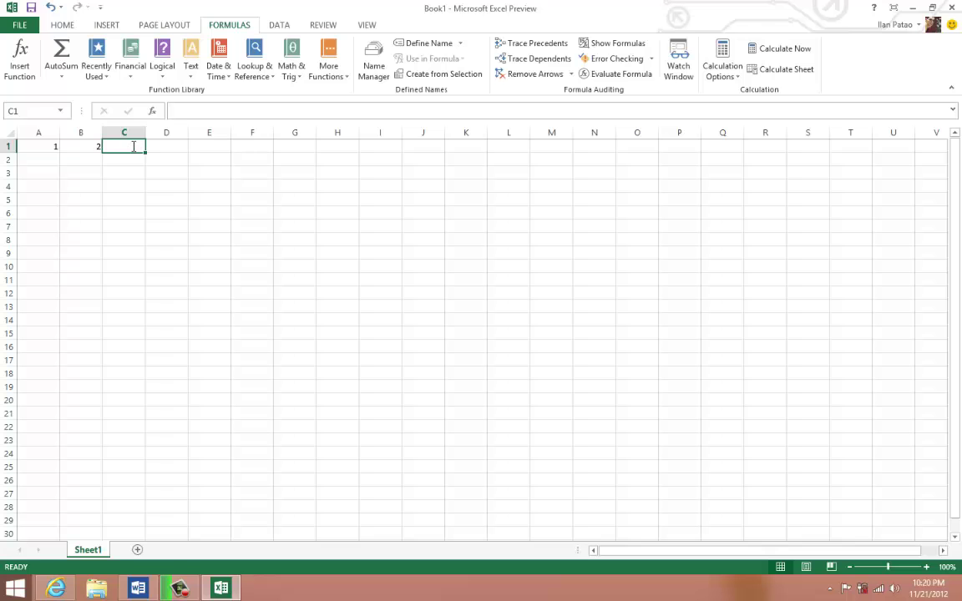
- Enter =SUM(A1,B1) in C1 so it shows 3
{"action": "type", "text": "=sum"}
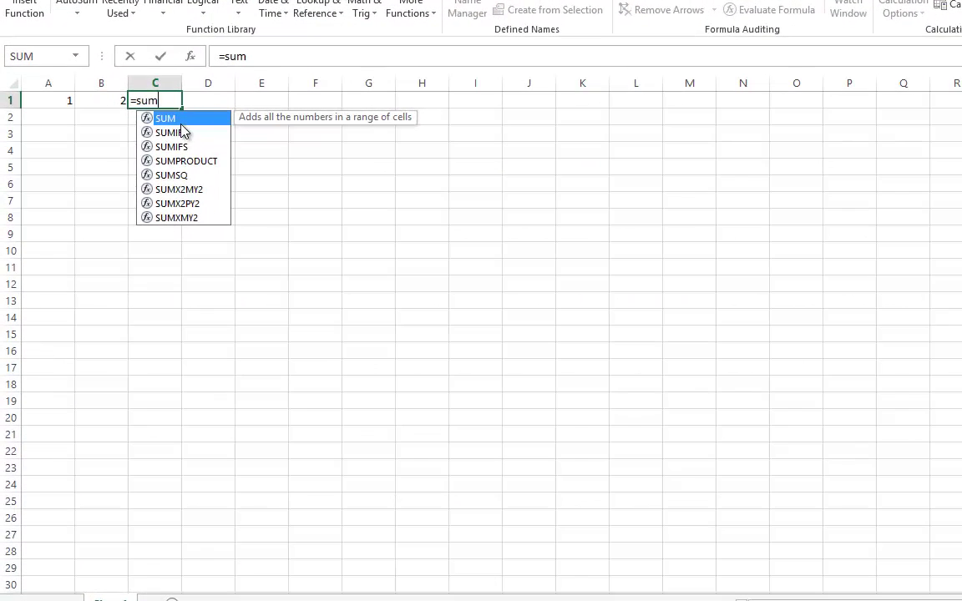
{"action": "double_click", "coordinate": [178, 123]}
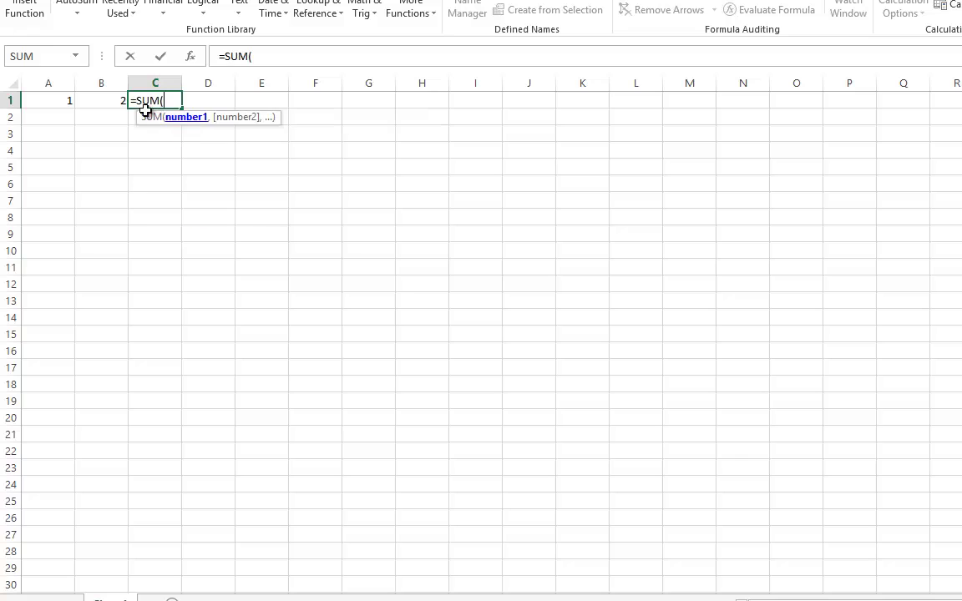
{"action": "left_click", "coordinate": [67, 100]}
{"action": "type", "text": ","}
{"action": "left_click", "coordinate": [102, 101]}
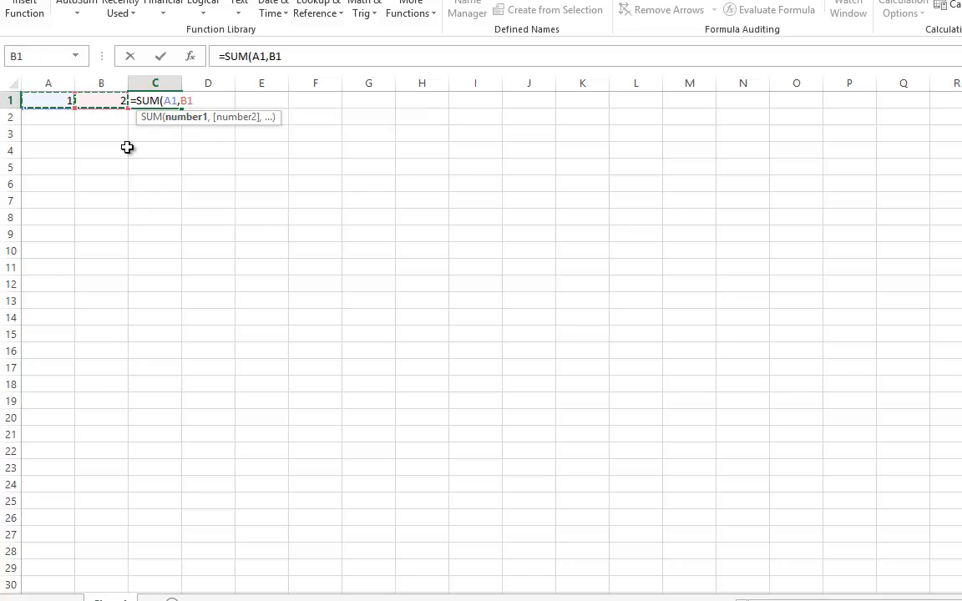
{"action": "key", "text": "Return"}
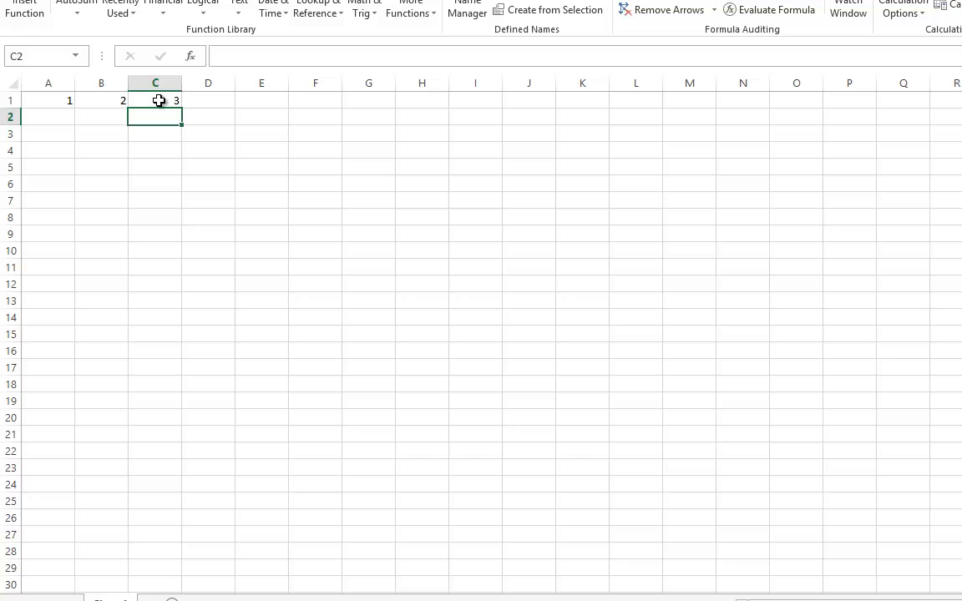
{"action": "left_click", "coordinate": [158, 100]}
{"action": "left_click_drag", "start_coordinate": [71, 101], "coordinate": [163, 102]}
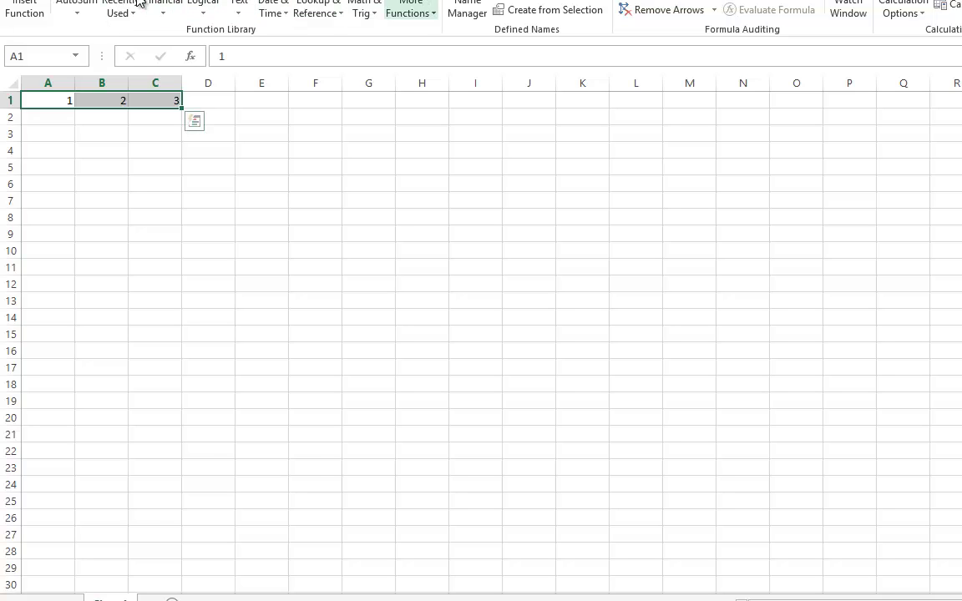
- Browse the Math & Trig and Text function lists, then select A1:C1
{"action": "left_click", "coordinate": [368, 11]}
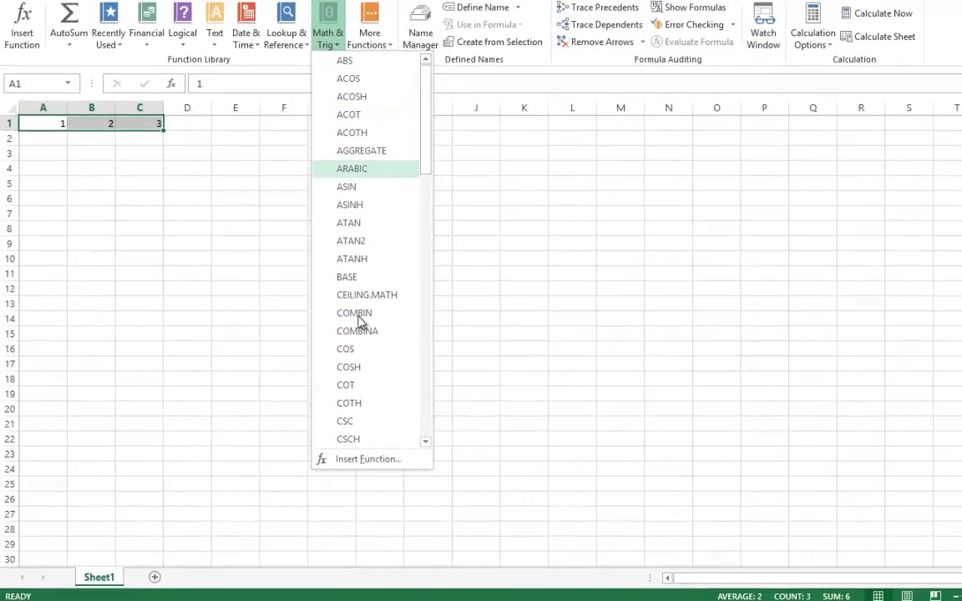
{"action": "scroll", "coordinate": [369, 393], "scroll_direction": "down", "scroll_amount": 15}
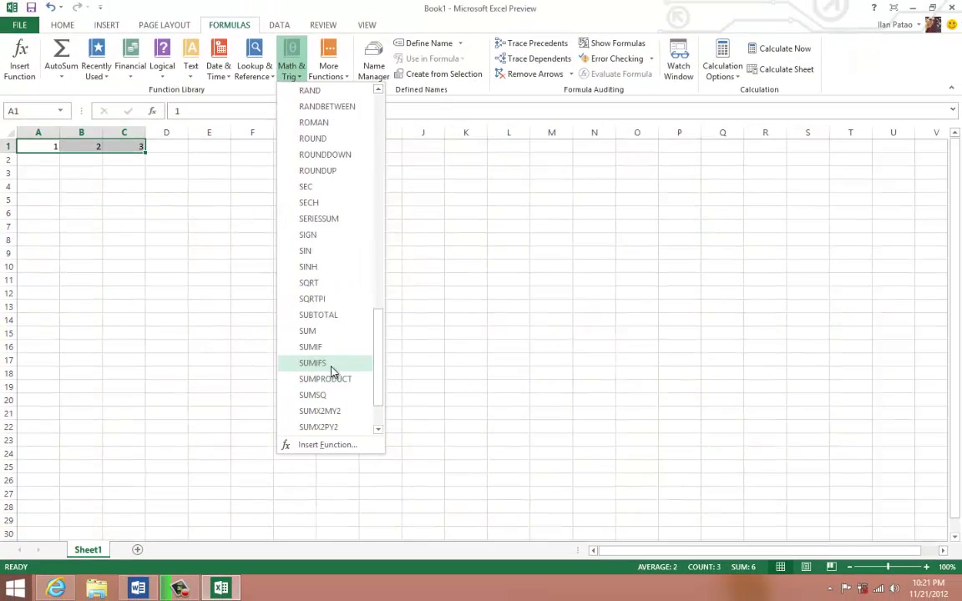
{"action": "scroll", "coordinate": [332, 371], "scroll_direction": "down", "scroll_amount": 3}
{"action": "left_click", "coordinate": [189, 73]}
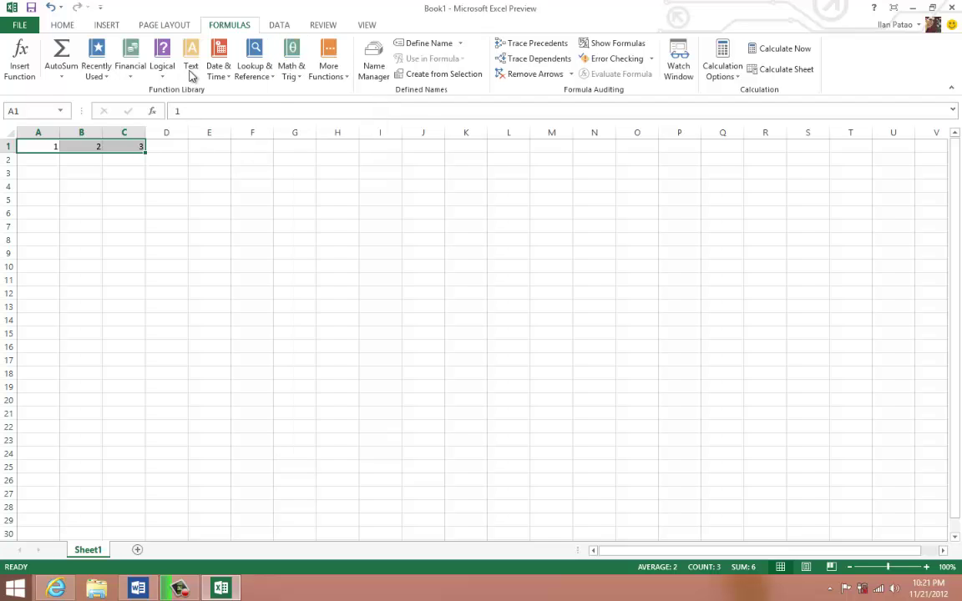
{"action": "left_click", "coordinate": [191, 76]}
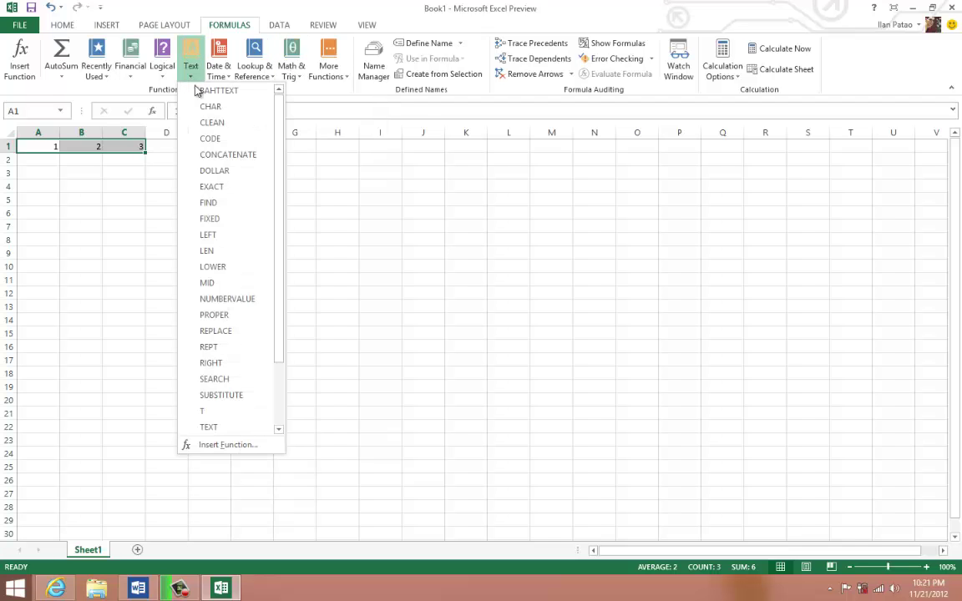
{"action": "scroll", "coordinate": [227, 308], "scroll_direction": "down", "scroll_amount": 2}
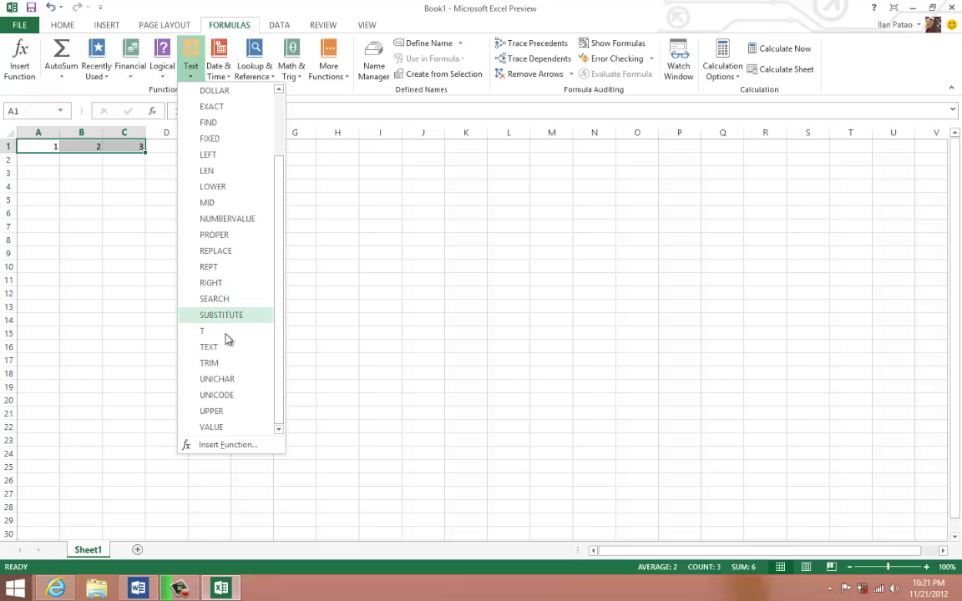
{"action": "left_click", "coordinate": [112, 197]}
{"action": "left_click", "coordinate": [87, 171]}
{"action": "left_click", "coordinate": [129, 146]}
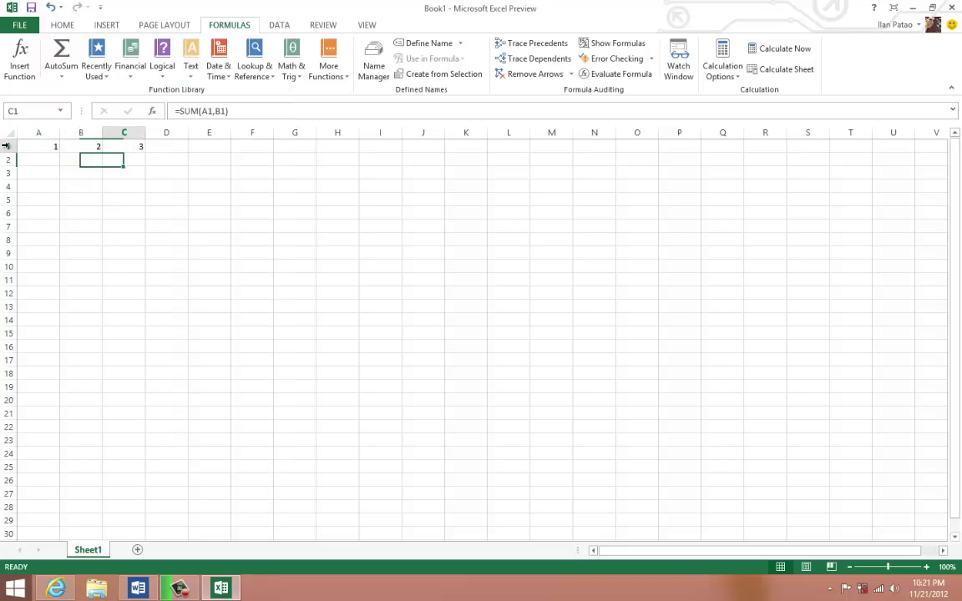
{"action": "left_click_drag", "start_coordinate": [129, 146], "coordinate": [6, 146]}
- Clear row 1 and type john, jane and bob into A1:A3
{"action": "key", "text": "Delete"}
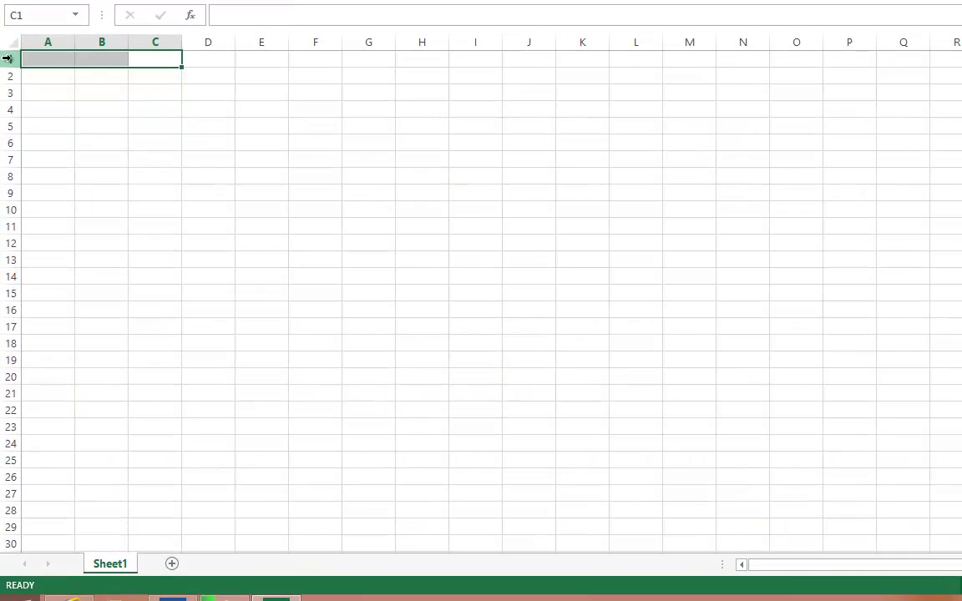
{"action": "key", "text": "Down"}
{"action": "key", "text": "Up"}
{"action": "key", "text": "Left"}
{"action": "key", "text": "Left"}
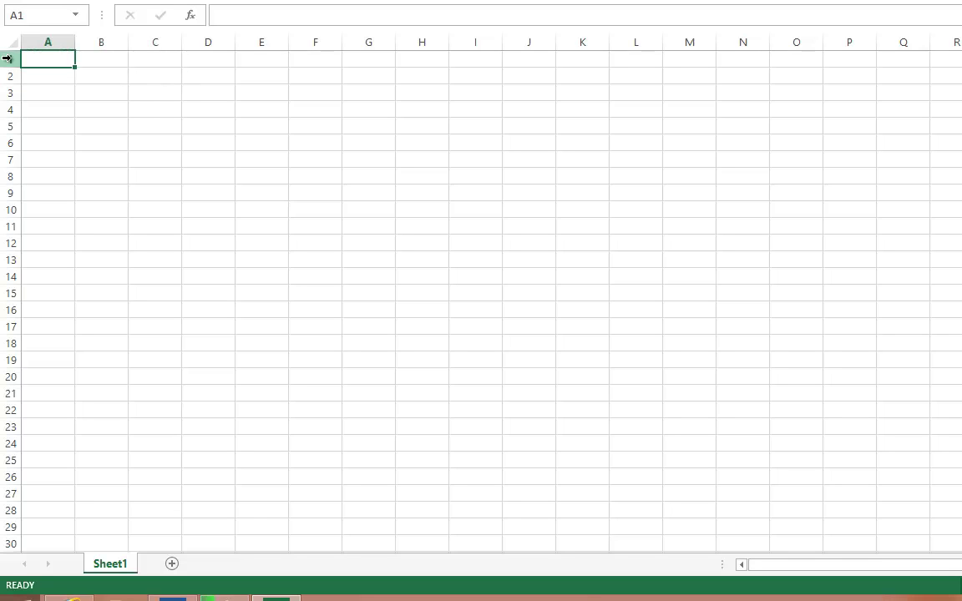
{"action": "type", "text": "john"}
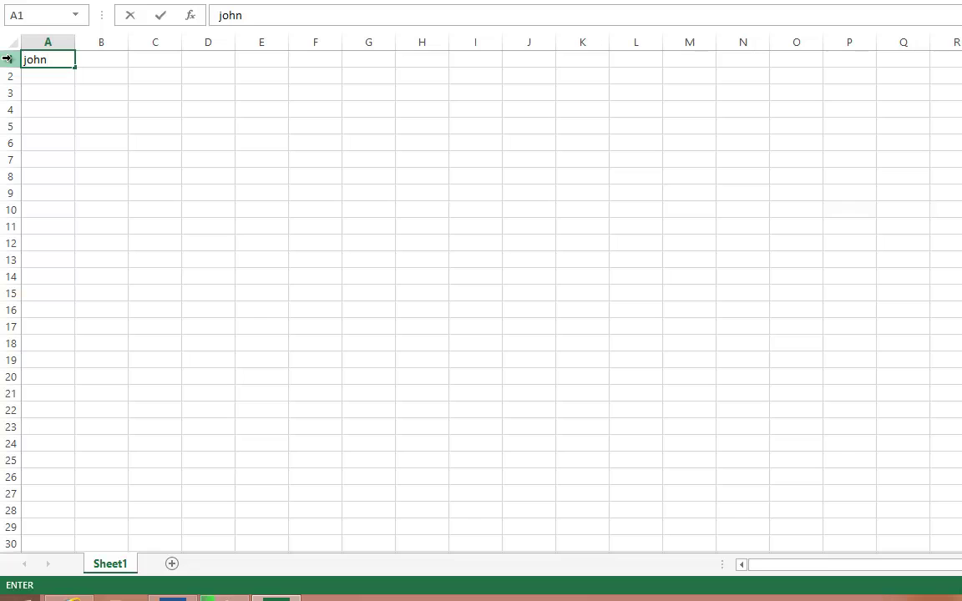
{"action": "key", "text": "Return"}
{"action": "type", "text": "jane"}
{"action": "key", "text": "Return"}
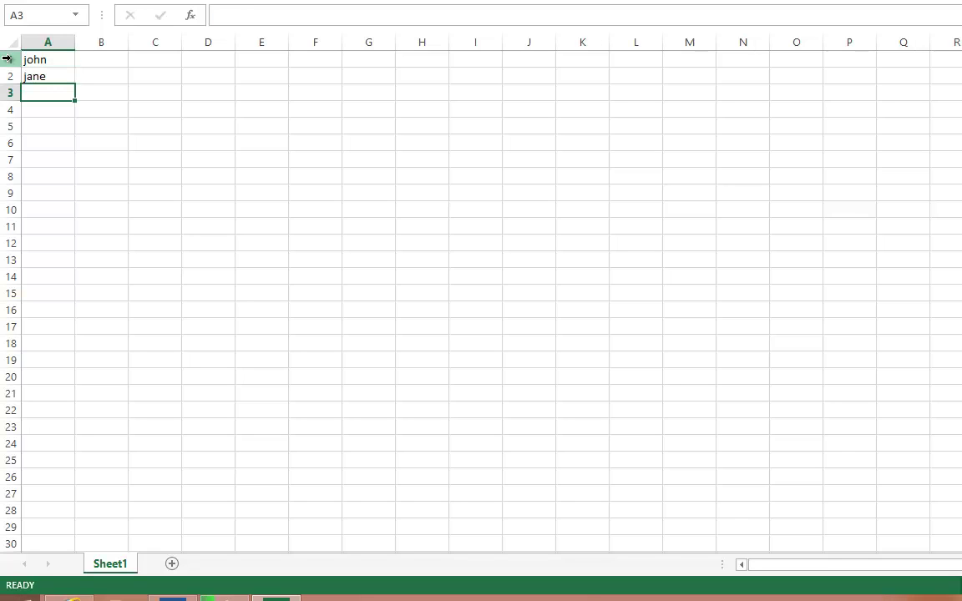
{"action": "type", "text": "bob"}
{"action": "key", "text": "Return"}
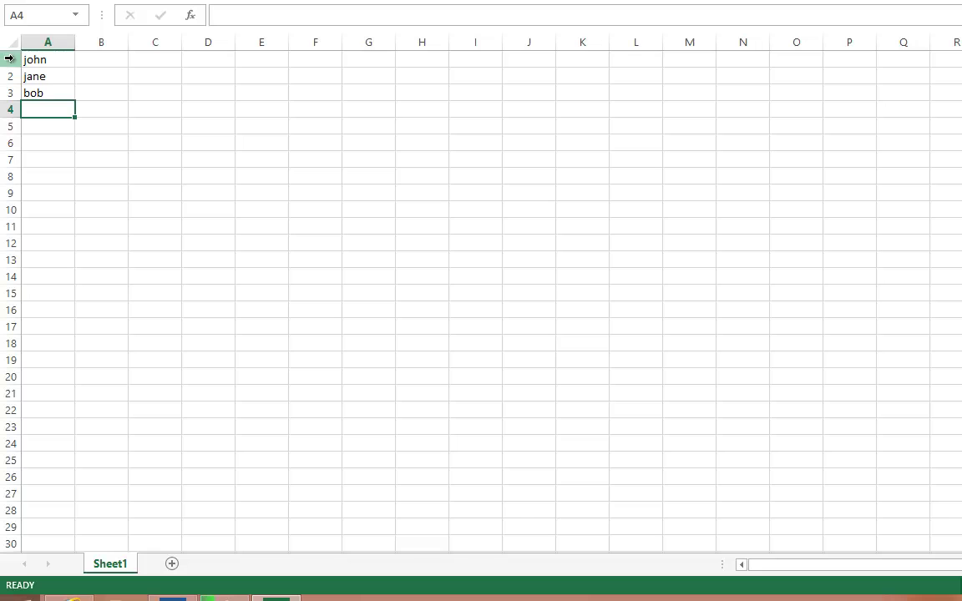
{"action": "key", "text": "Up"}
- Enter =PROPER(A1) in B1 and fill it down to B3, giving John, Jane, Bob
{"action": "left_click", "coordinate": [96, 59]}
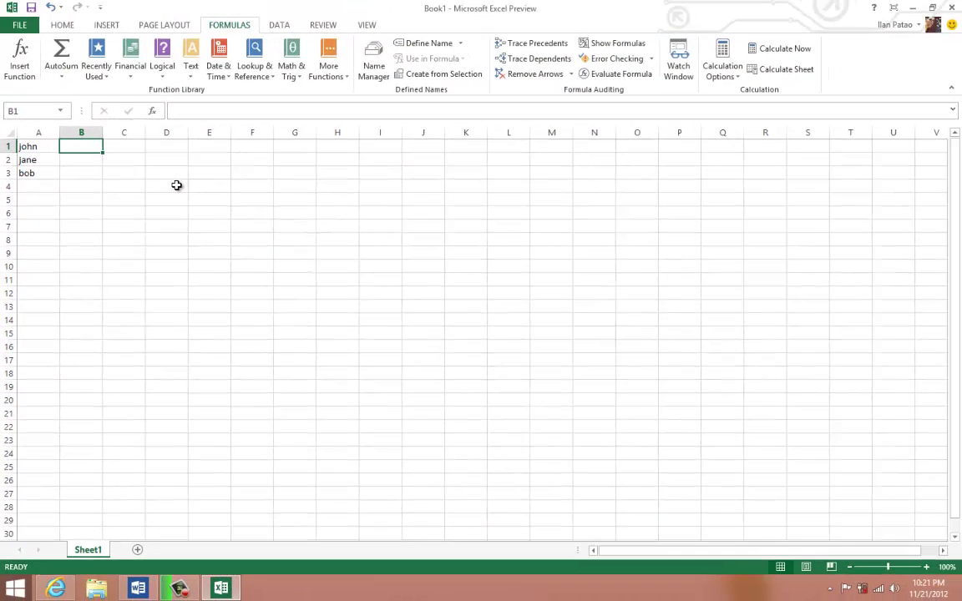
{"action": "type", "text": "="}
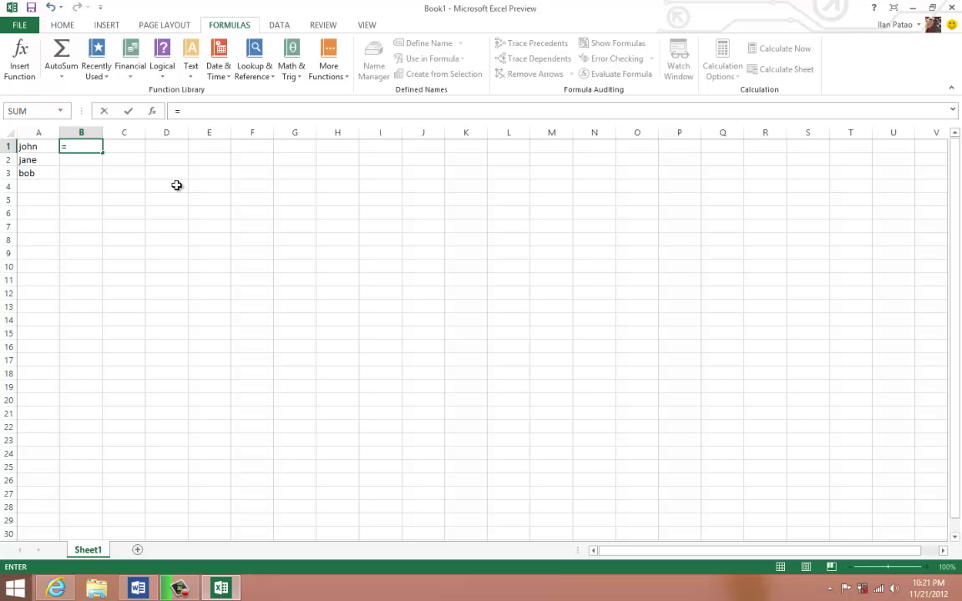
{"action": "type", "text": "pro"}
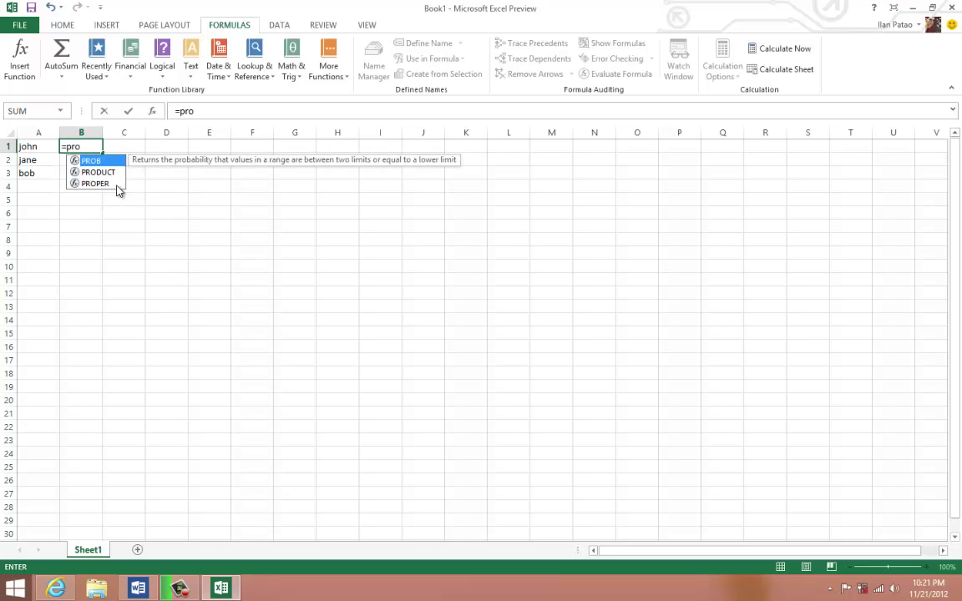
{"action": "double_click", "coordinate": [117, 184]}
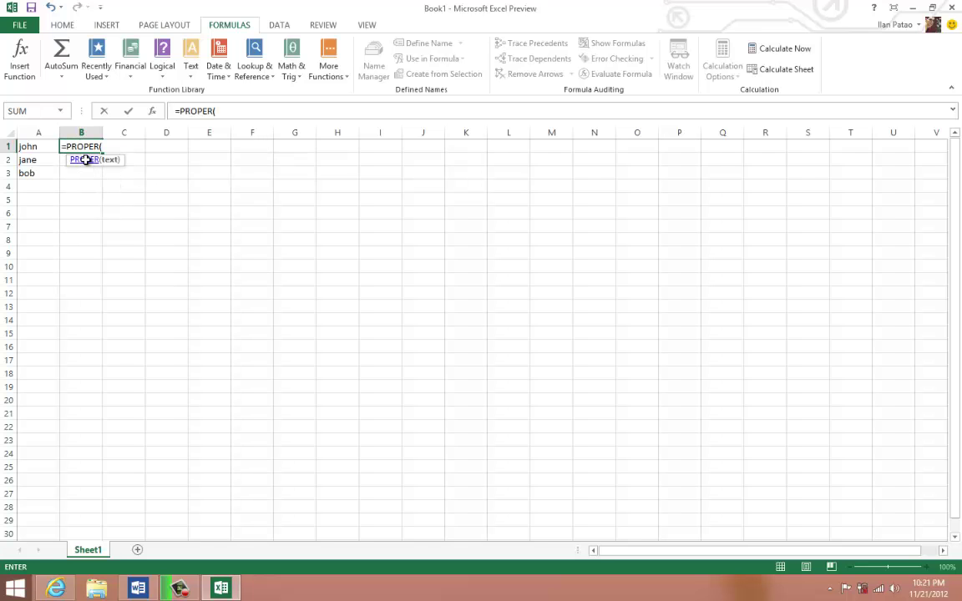
{"action": "type", "text": "A1)"}
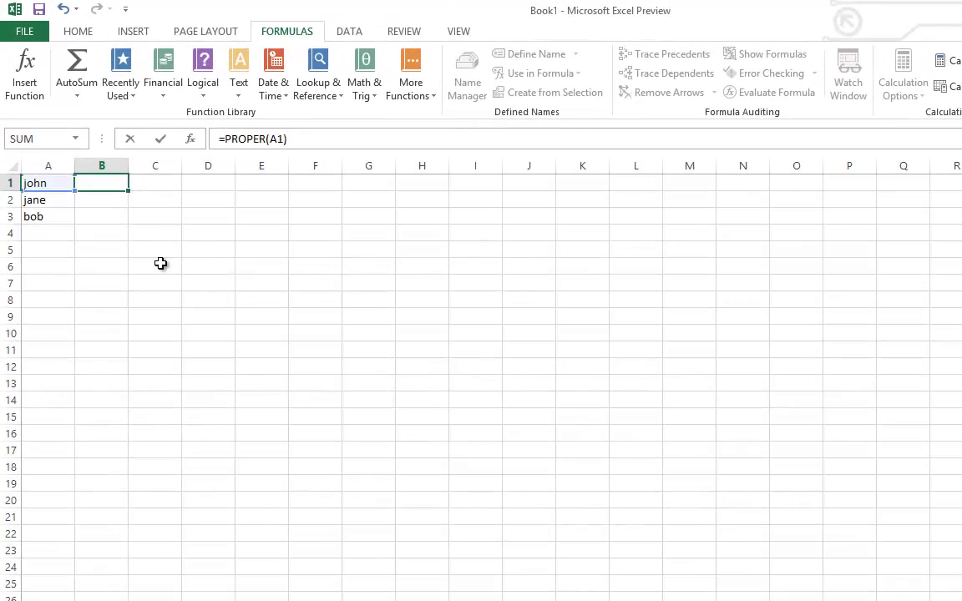
{"action": "key", "text": "Return"}
{"action": "left_click", "coordinate": [102, 183]}
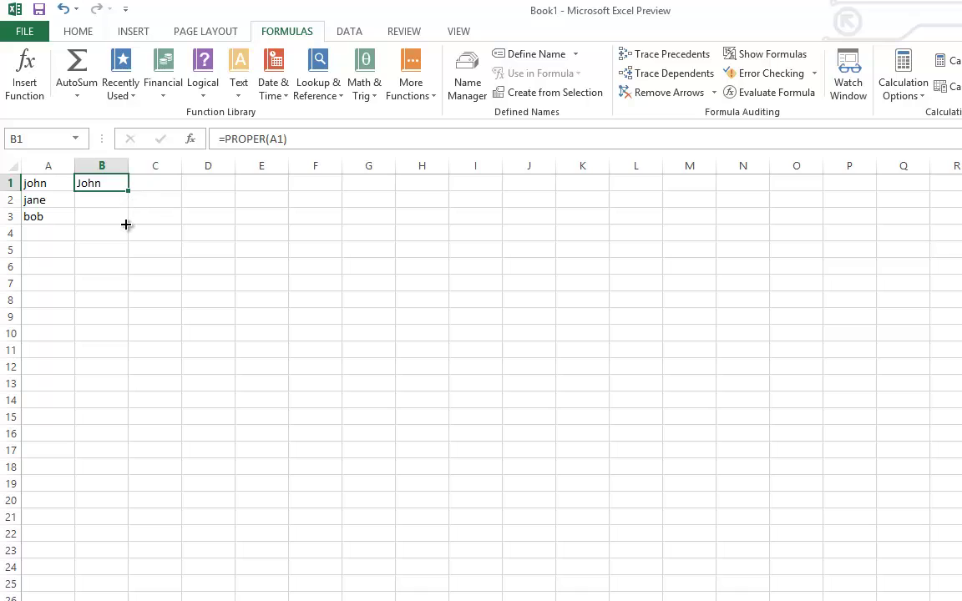
{"action": "left_click_drag", "start_coordinate": [125, 224], "coordinate": [129, 223]}
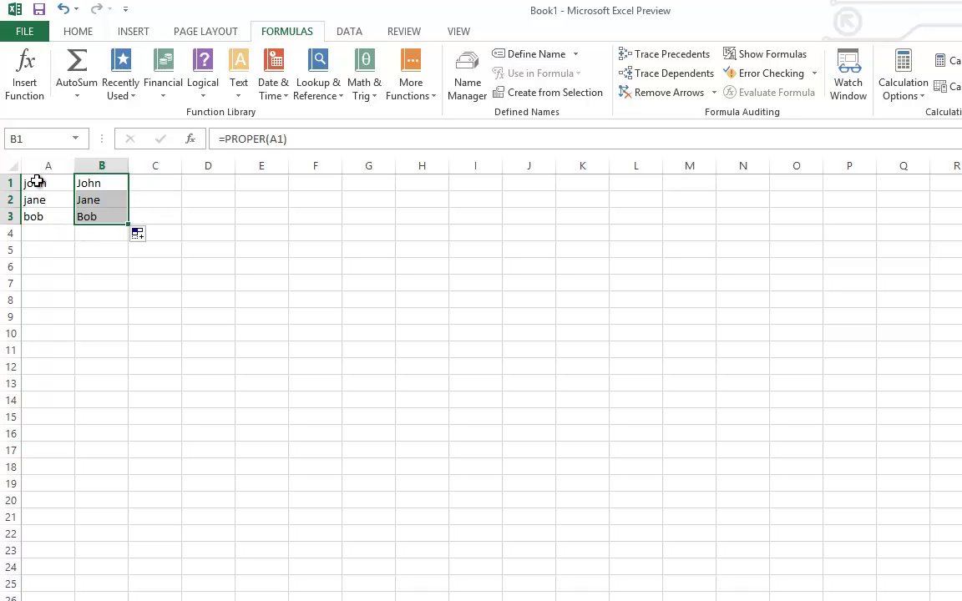
{"action": "left_click", "coordinate": [70, 198]}
{"action": "left_click", "coordinate": [95, 183]}
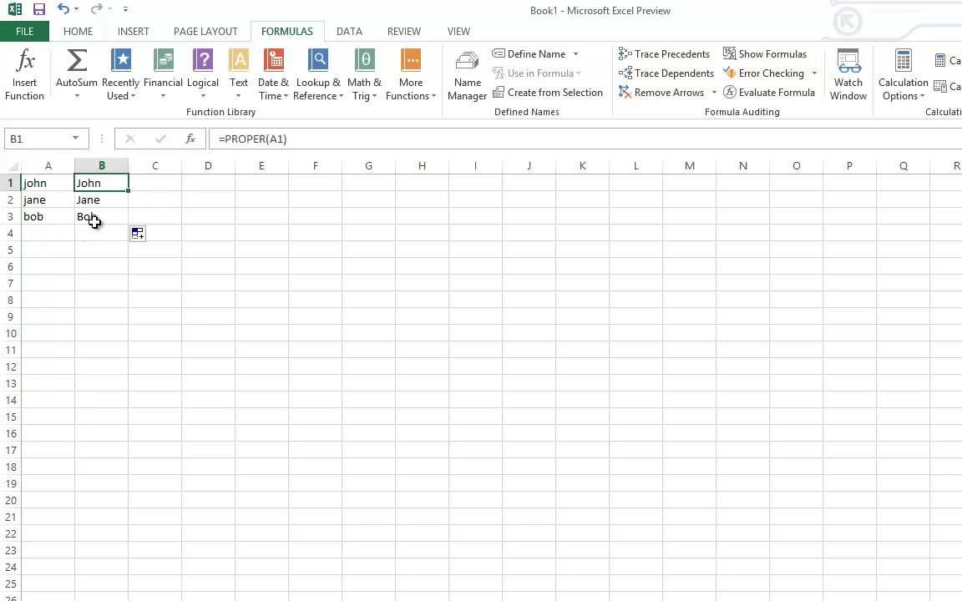
{"action": "left_click_drag", "start_coordinate": [94, 222], "coordinate": [94, 234]}
{"action": "left_click", "coordinate": [90, 280]}
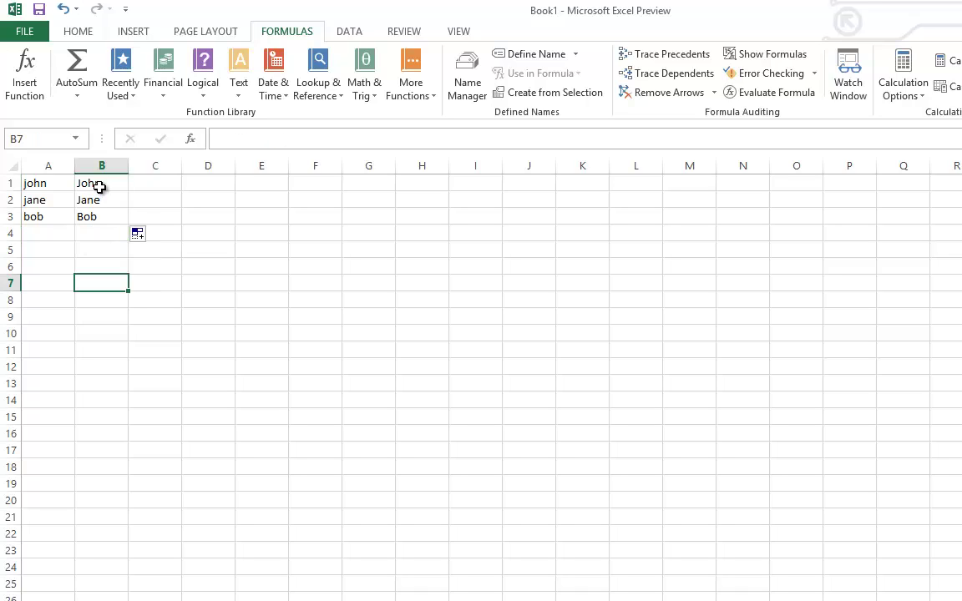
{"action": "left_click_drag", "start_coordinate": [98, 187], "coordinate": [102, 215]}
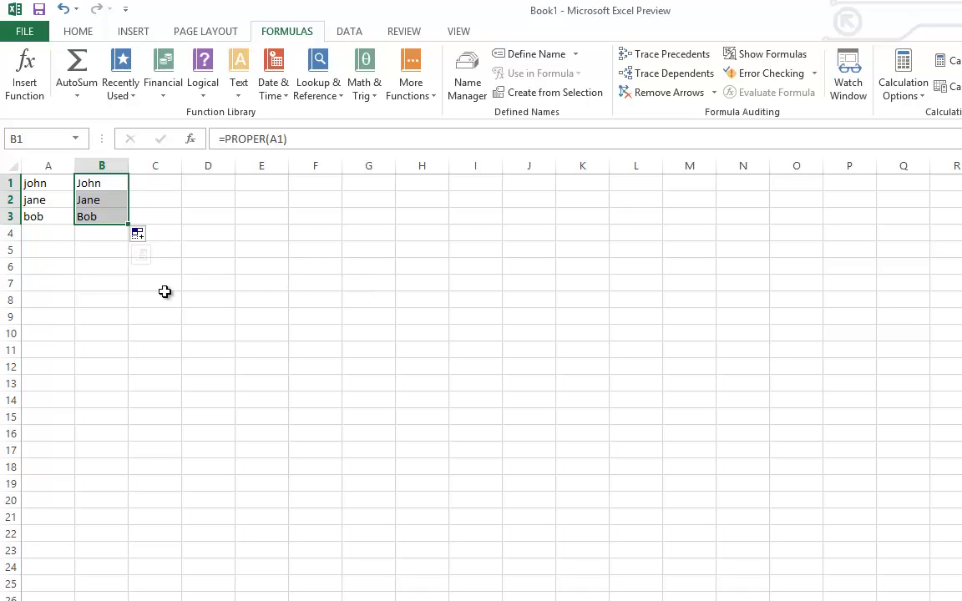
- Clear the capitalised names from A1:B3
{"action": "left_click", "coordinate": [72, 296]}
{"action": "left_click", "coordinate": [104, 202]}
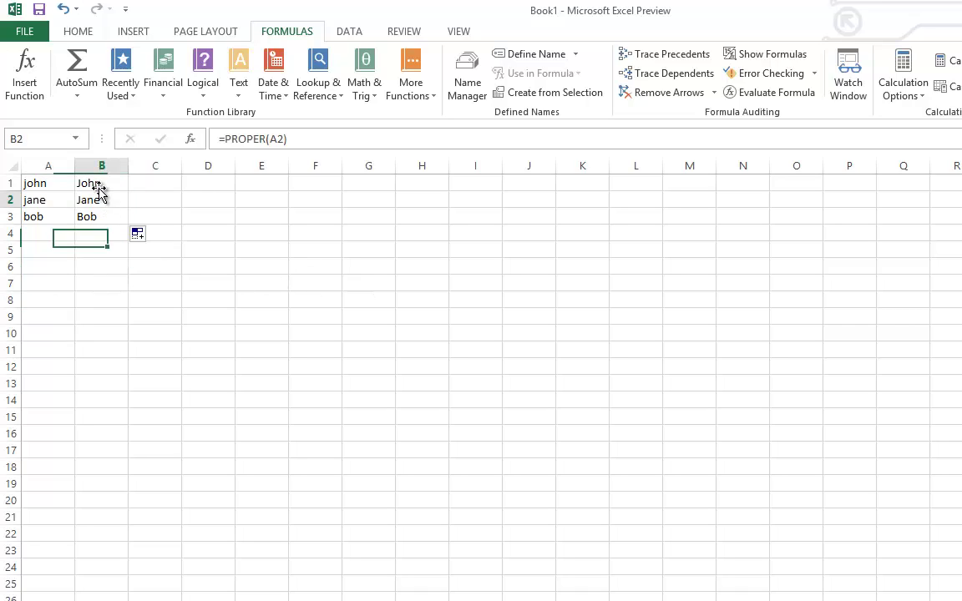
{"action": "left_click", "coordinate": [97, 183]}
{"action": "left_click_drag", "start_coordinate": [97, 214], "coordinate": [39, 215]}
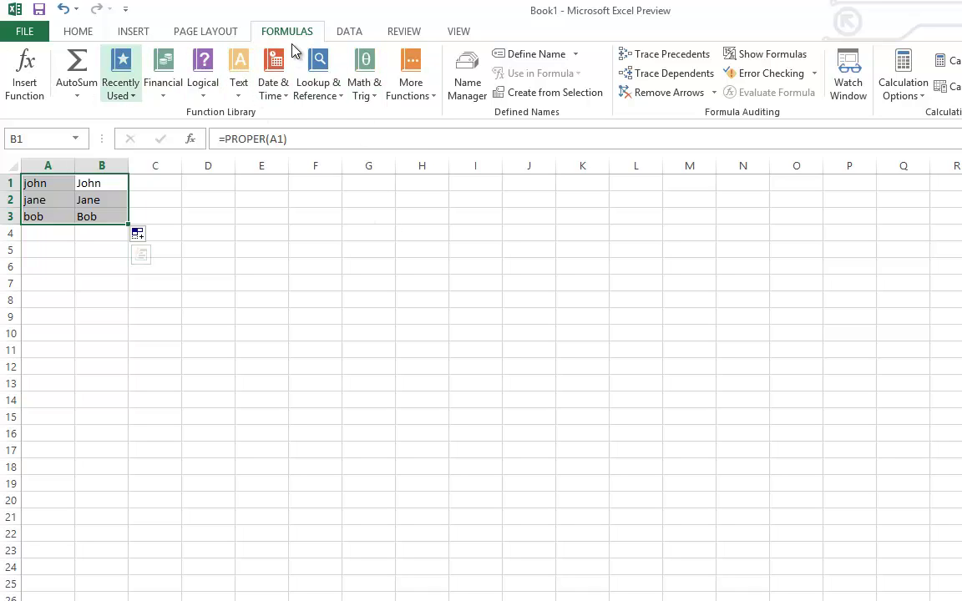
{"action": "left_click", "coordinate": [208, 94]}
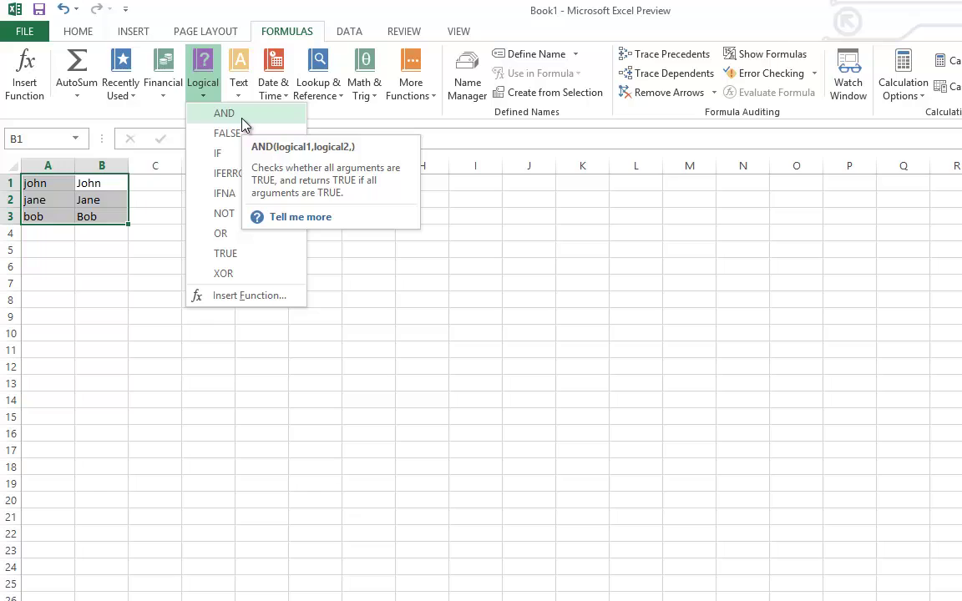
{"action": "left_click", "coordinate": [118, 260]}
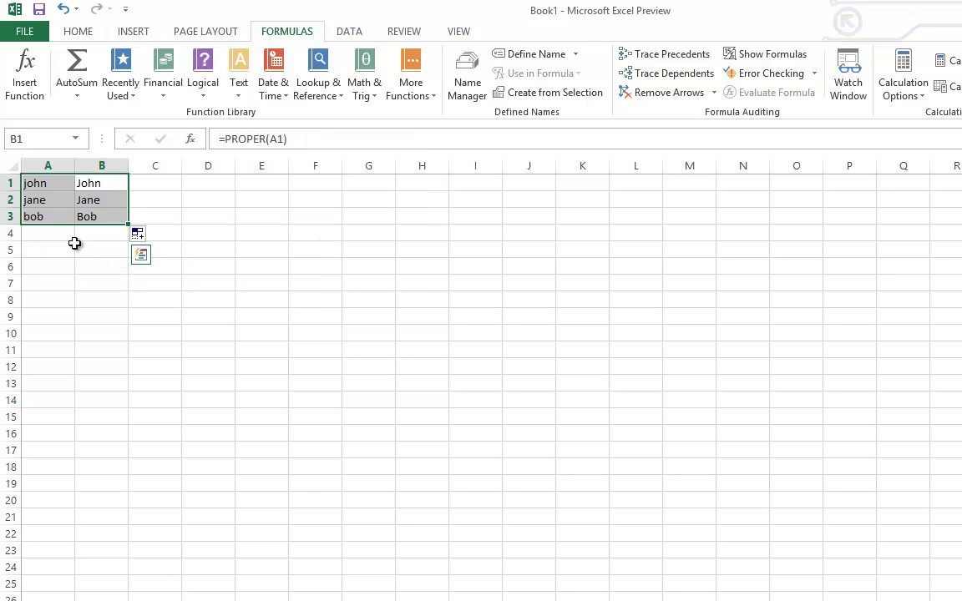
{"action": "left_click", "coordinate": [92, 266]}
{"action": "left_click_drag", "start_coordinate": [97, 216], "coordinate": [64, 192]}
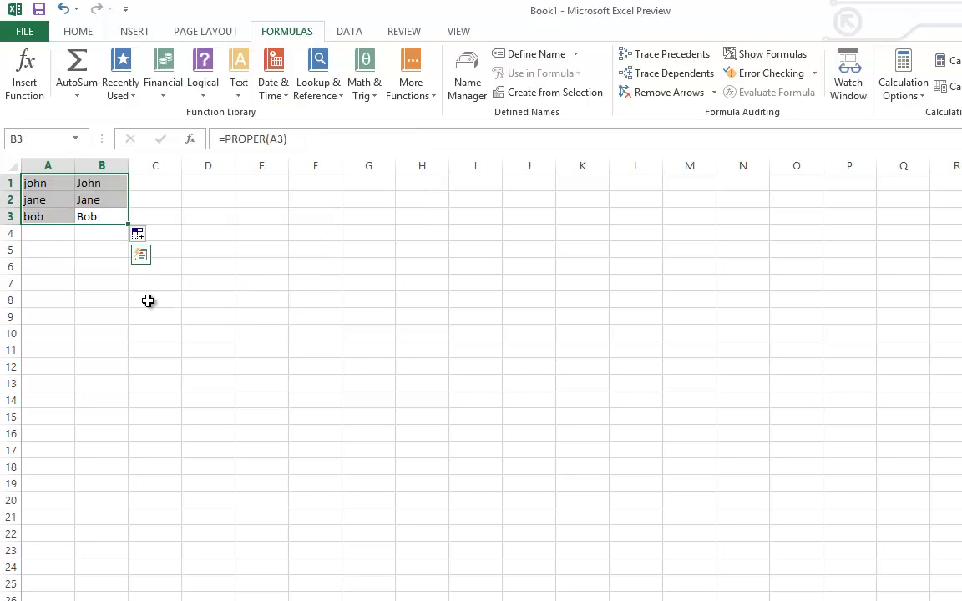
{"action": "key", "text": "Delete"}
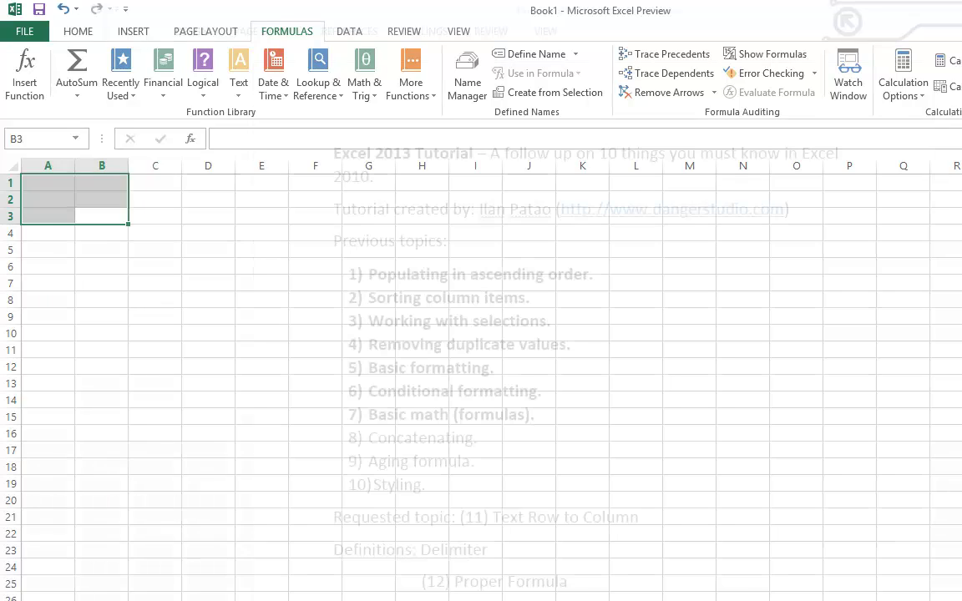
- Select the 'Concatenating.' topic line in the Word tutorial outline
{"action": "left_click", "coordinate": [413, 461]}
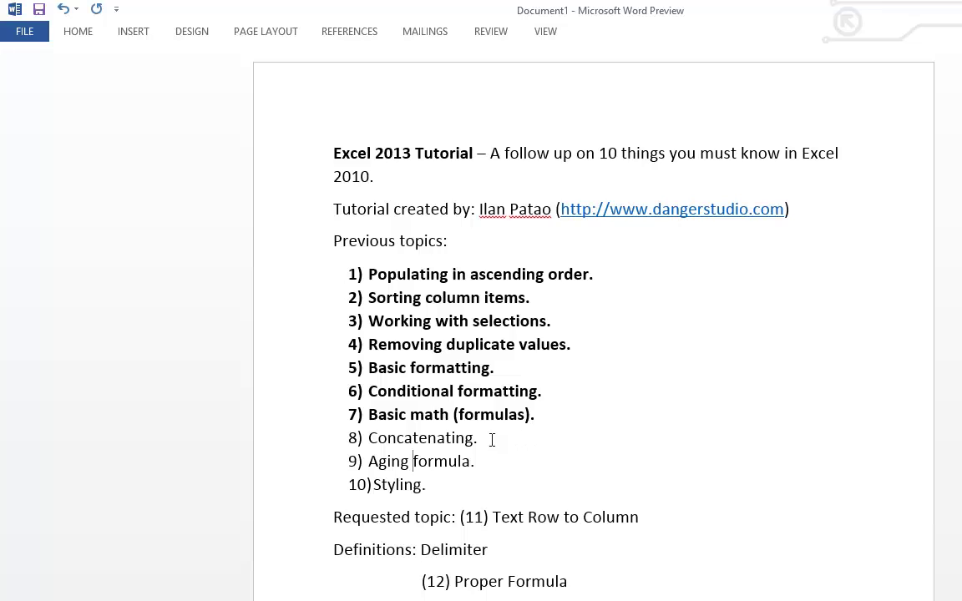
{"action": "triple_click", "coordinate": [377, 440]}
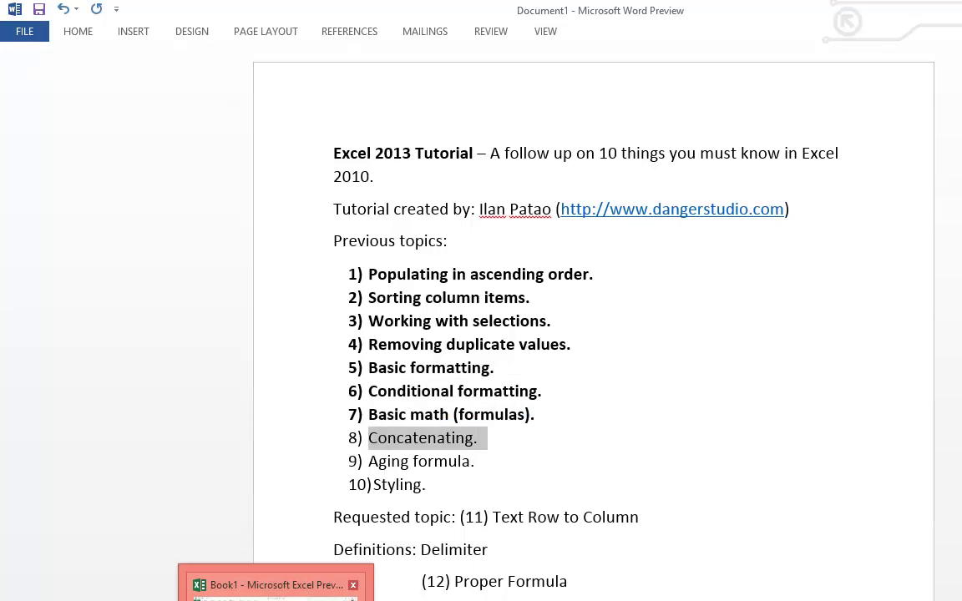
{"action": "left_click", "coordinate": [276, 584]}
- Enter 1 in A1 and 2 in A2
{"action": "left_click", "coordinate": [56, 184]}
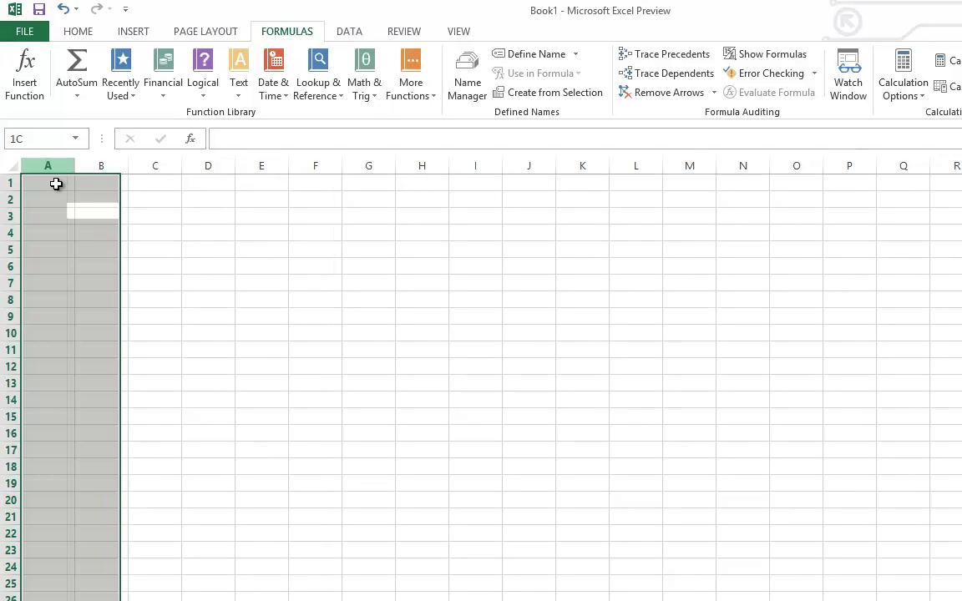
{"action": "type", "text": "1"}
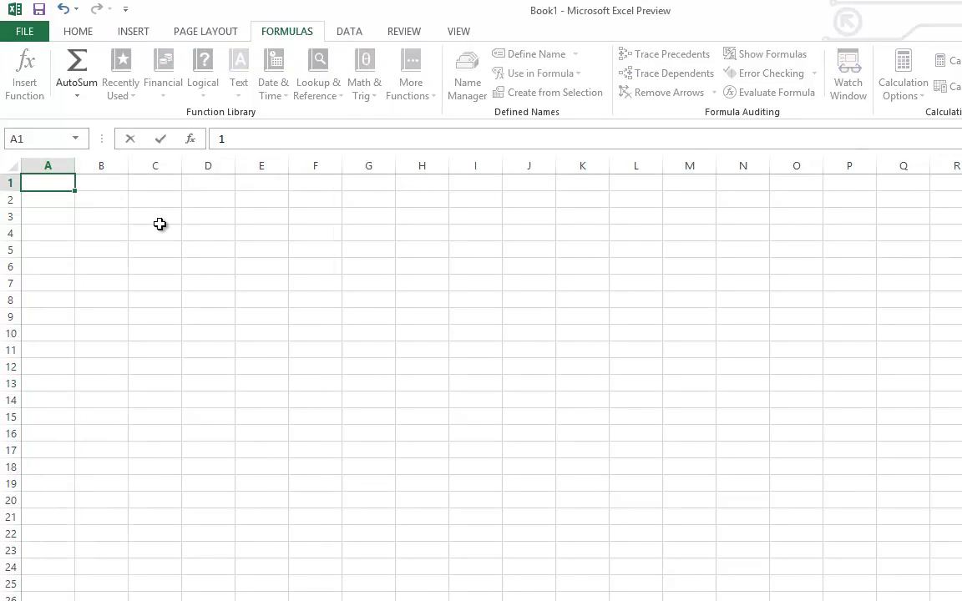
{"action": "key", "text": "Return"}
{"action": "type", "text": "2"}
{"action": "key", "text": "Return"}
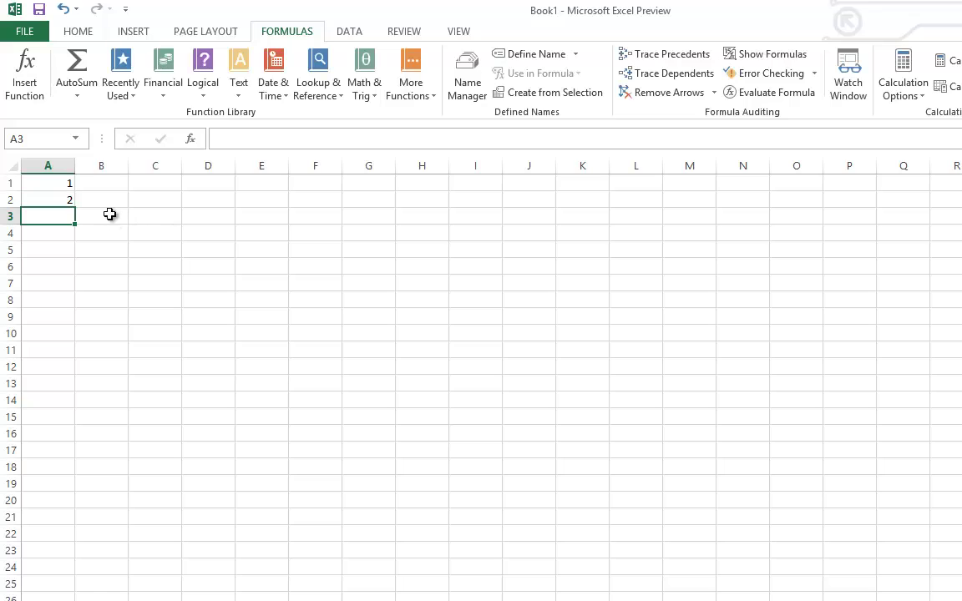
{"action": "left_click", "coordinate": [47, 181]}
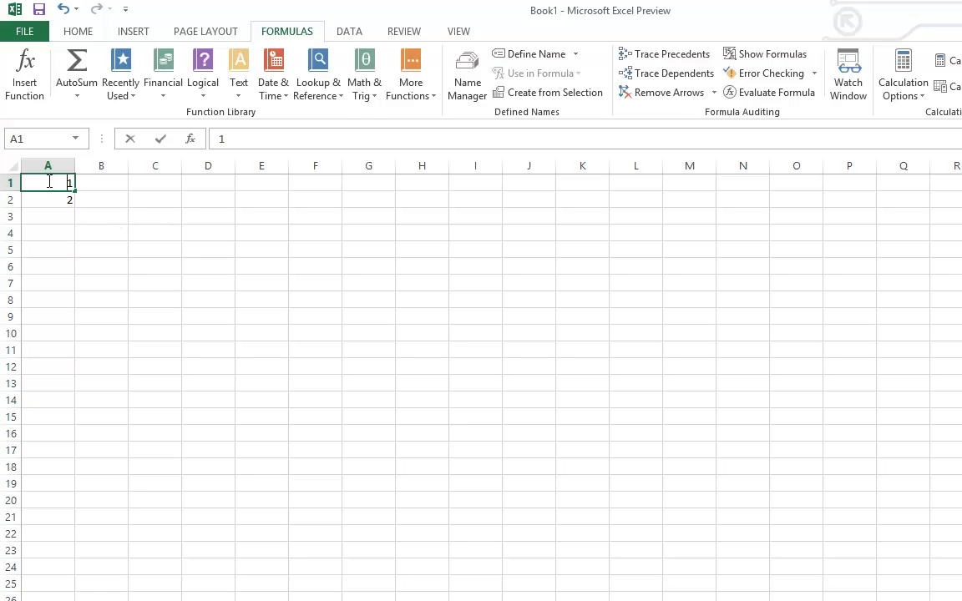
- Enter the area code 555 in A1, A2 and A3
{"action": "type", "text": "555"}
{"action": "key", "text": "Return"}
{"action": "type", "text": "555"}
{"action": "key", "text": "Return"}
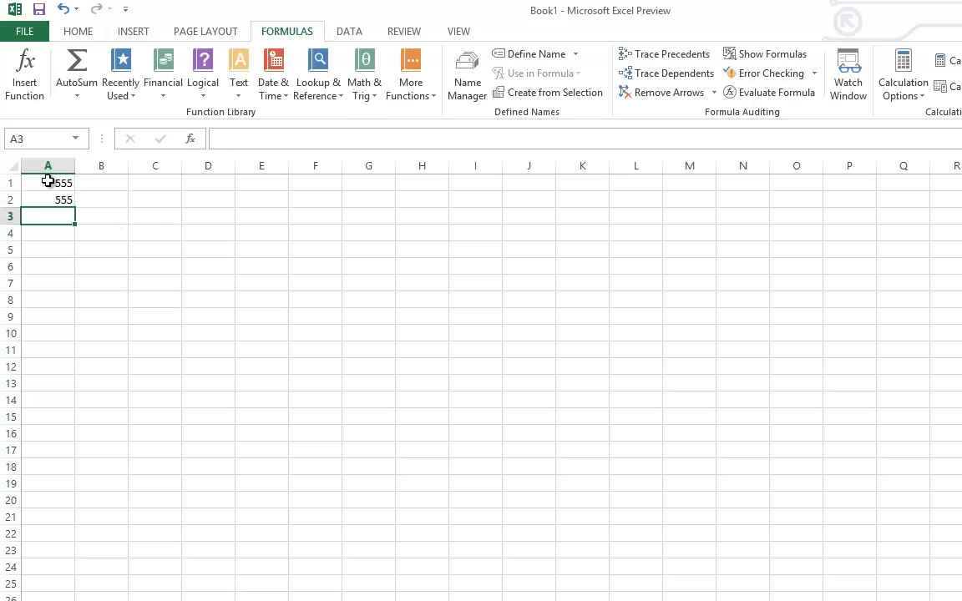
{"action": "type", "text": "555"}
{"action": "key", "text": "Return"}
{"action": "key", "text": "Right"}
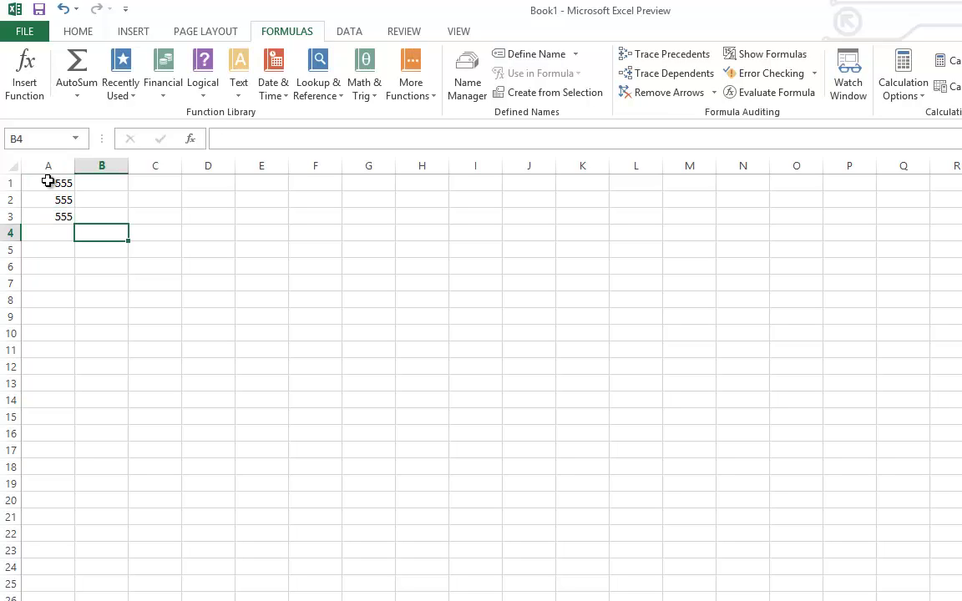
{"action": "key", "text": "Up"}
{"action": "key", "text": "Up"}
{"action": "key", "text": "Up"}
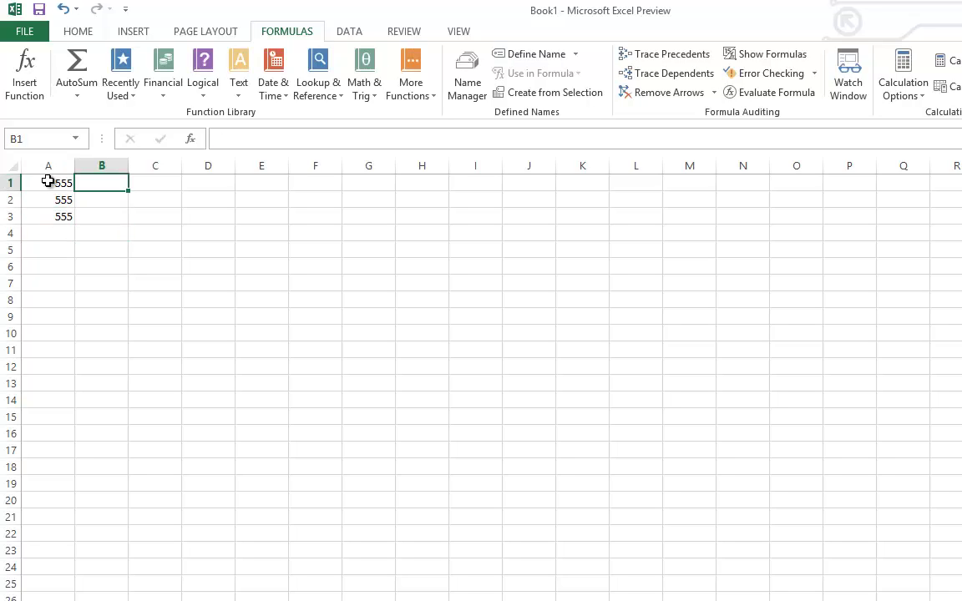
- Enter phone numbers 123-4567, a second number and 123-0987 in B1:B3, fixing the B2 typo
{"action": "type", "text": "123-"}
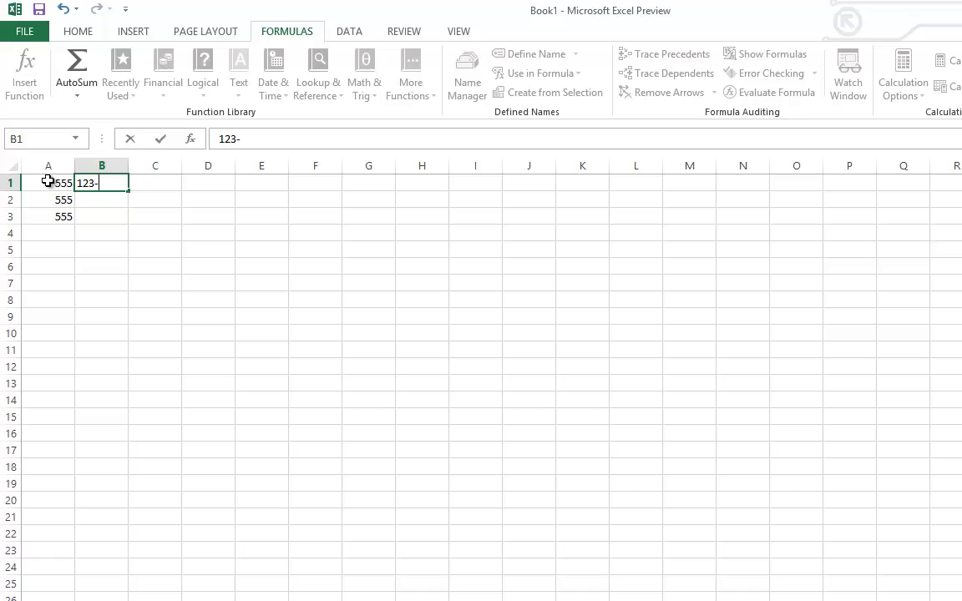
{"action": "type", "text": "4567"}
{"action": "key", "text": "Return"}
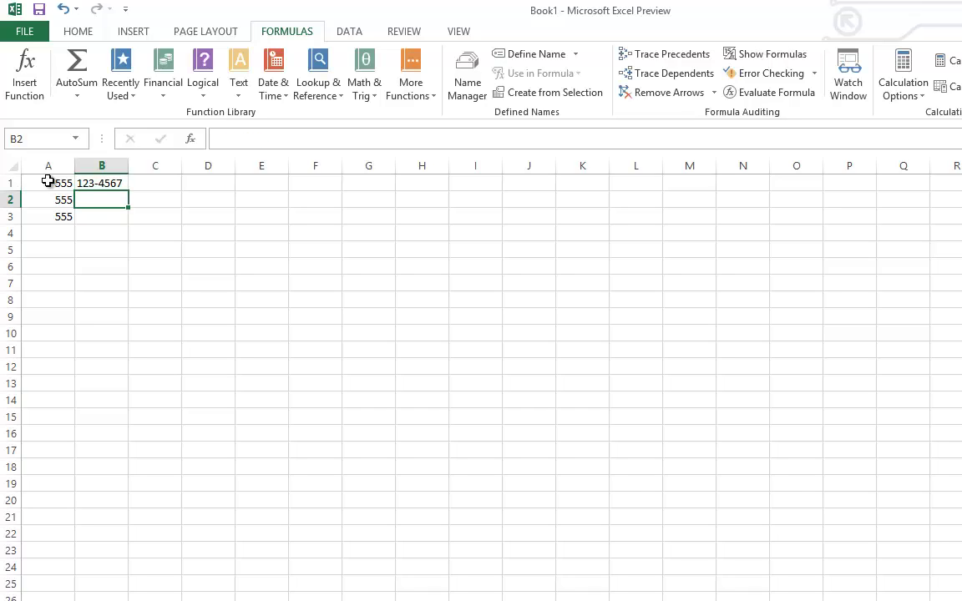
{"action": "type", "text": "456=7890"}
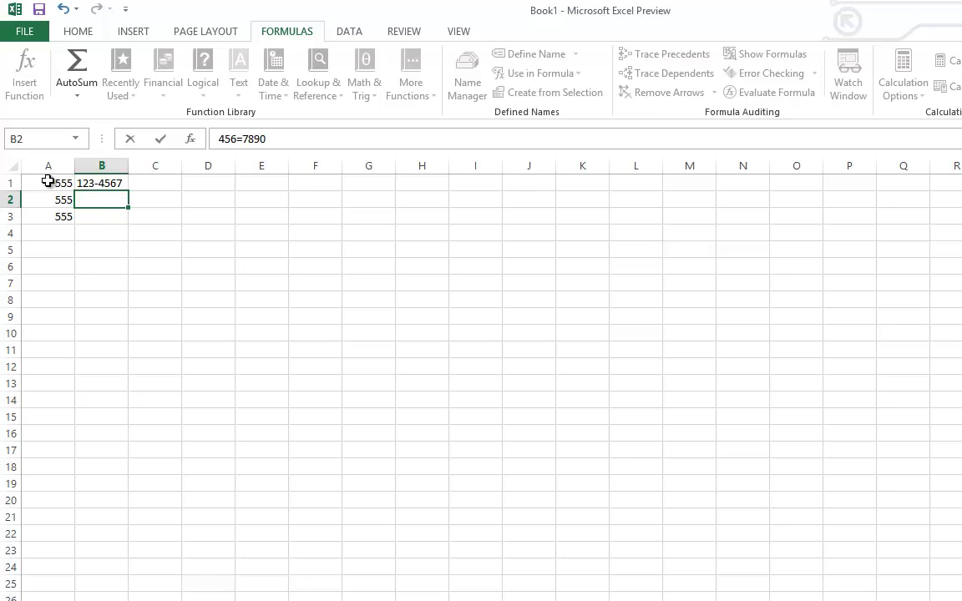
{"action": "key", "text": "Return"}
{"action": "left_click", "coordinate": [105, 204]}
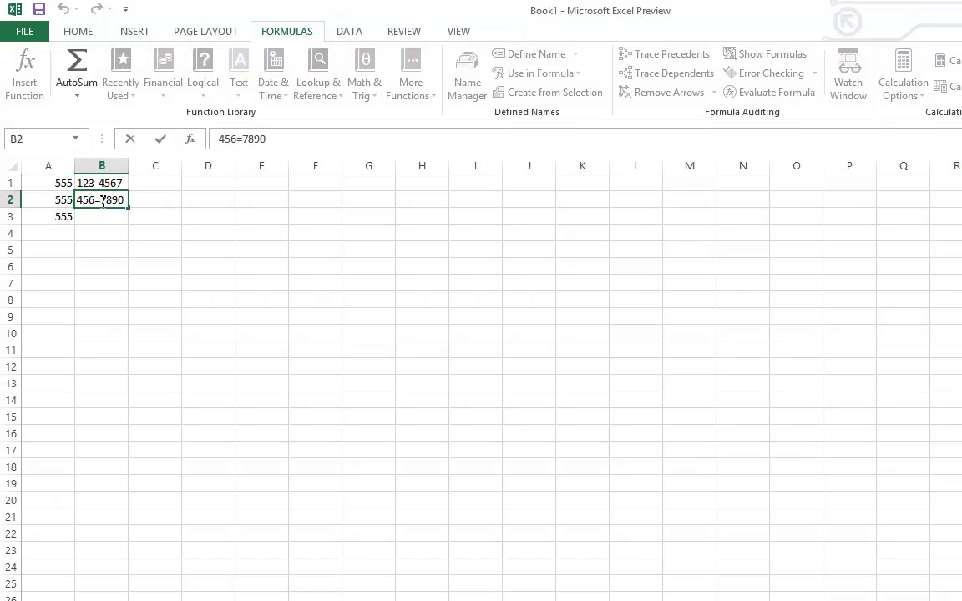
{"action": "double_click", "coordinate": [101, 202]}
{"action": "key", "text": "BackSpace"}
{"action": "type", "text": "-"}
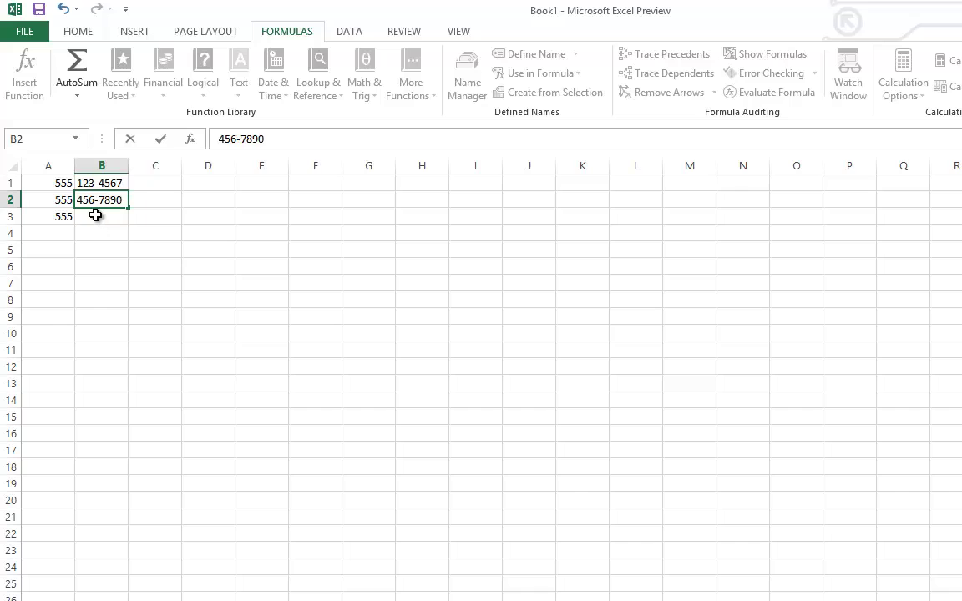
{"action": "key", "text": "Return"}
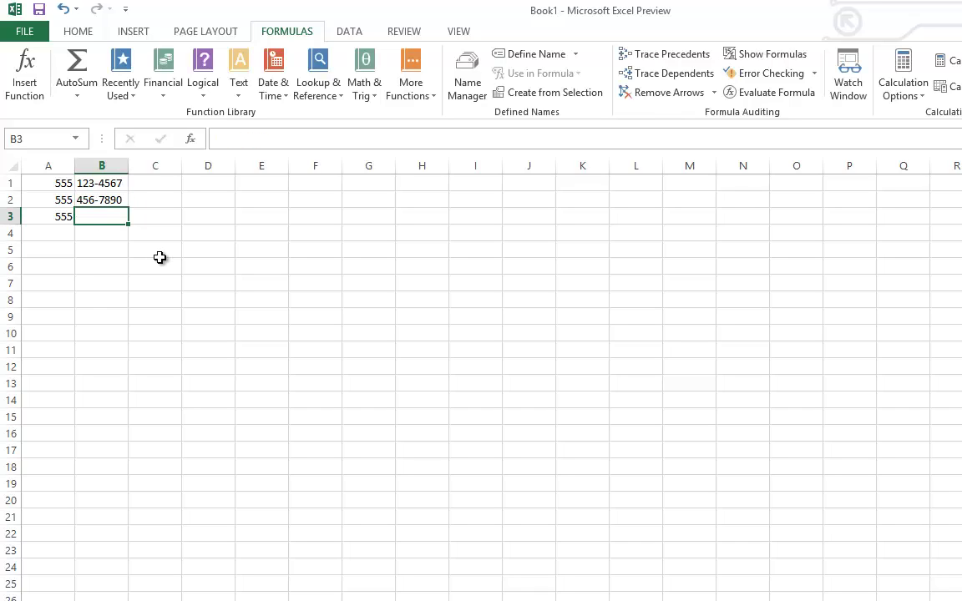
{"action": "type", "text": "123-"}
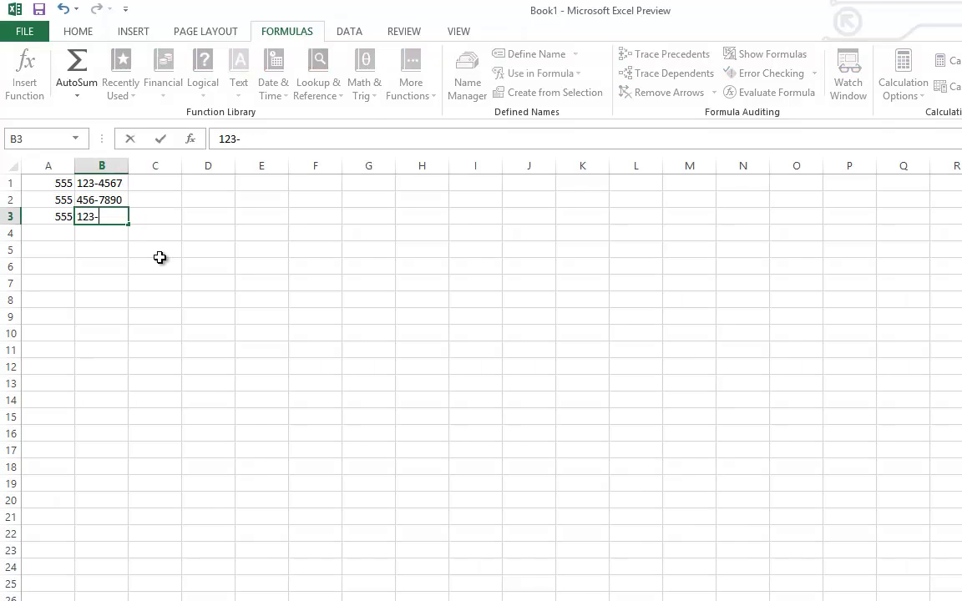
{"action": "type", "text": "0987"}
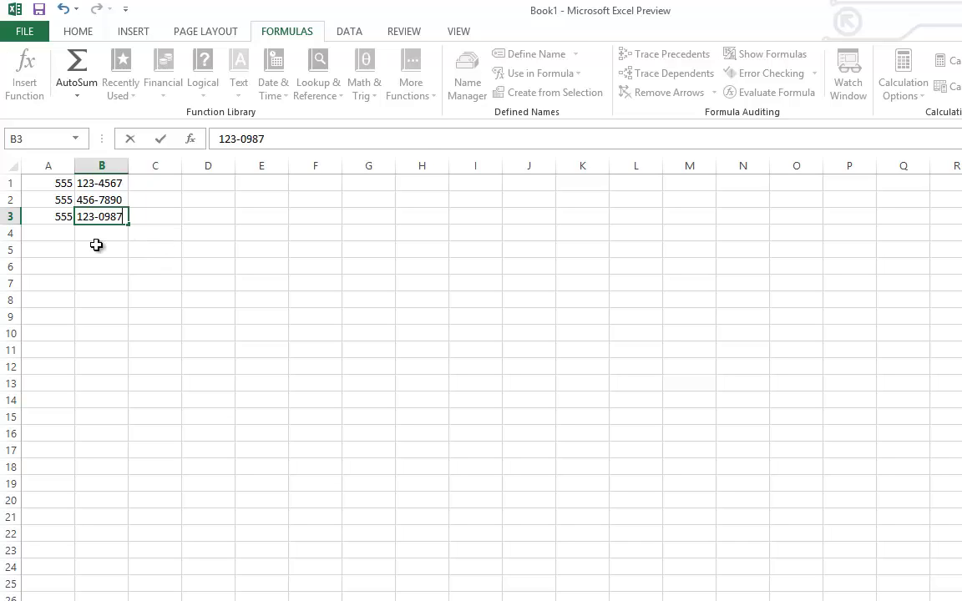
{"action": "left_click", "coordinate": [156, 237]}
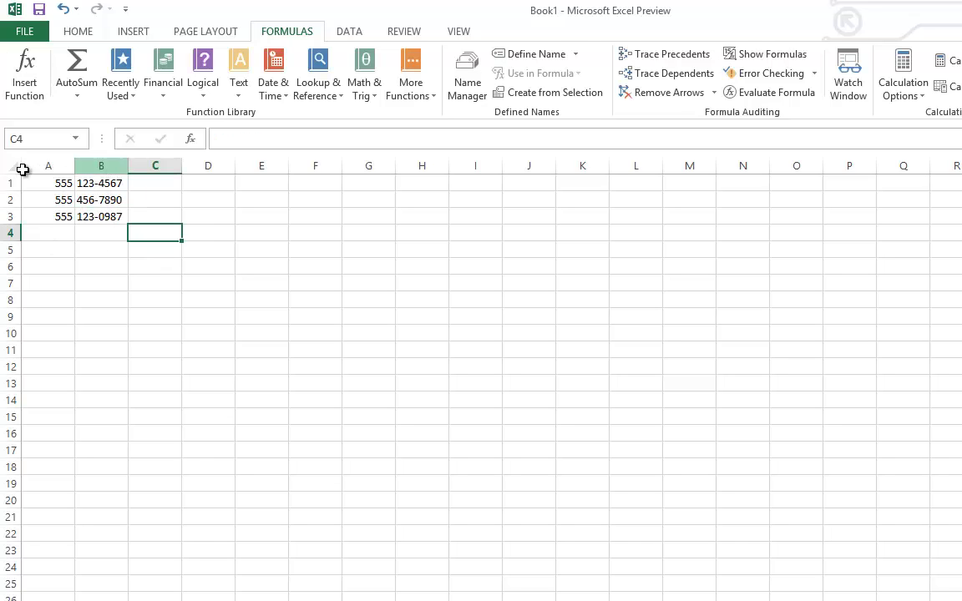
- Left-align columns A and B
{"action": "left_click_drag", "start_coordinate": [101, 165], "coordinate": [48, 165]}
{"action": "left_click", "coordinate": [84, 33]}
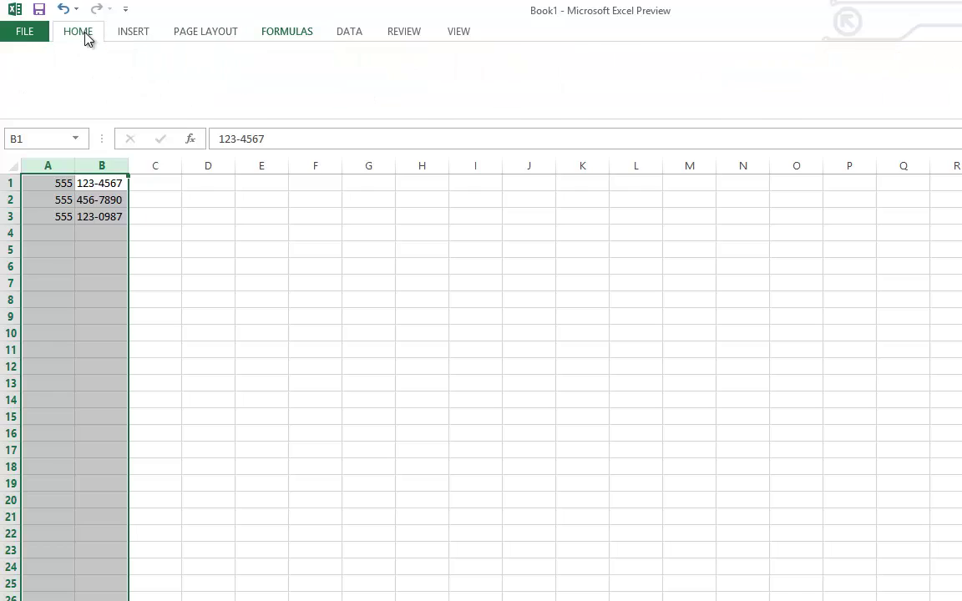
{"action": "left_click", "coordinate": [316, 86]}
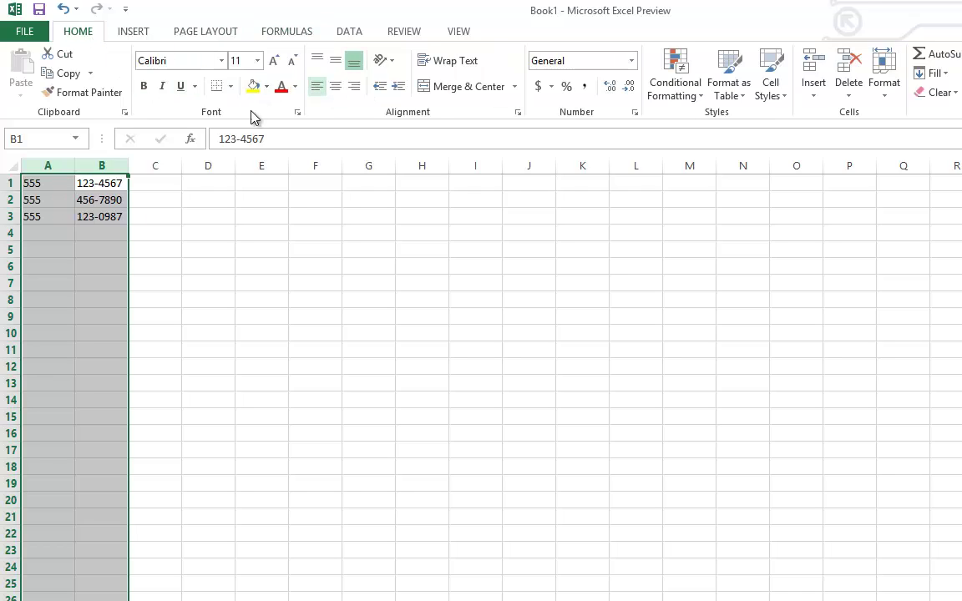
{"action": "key", "text": "Right"}
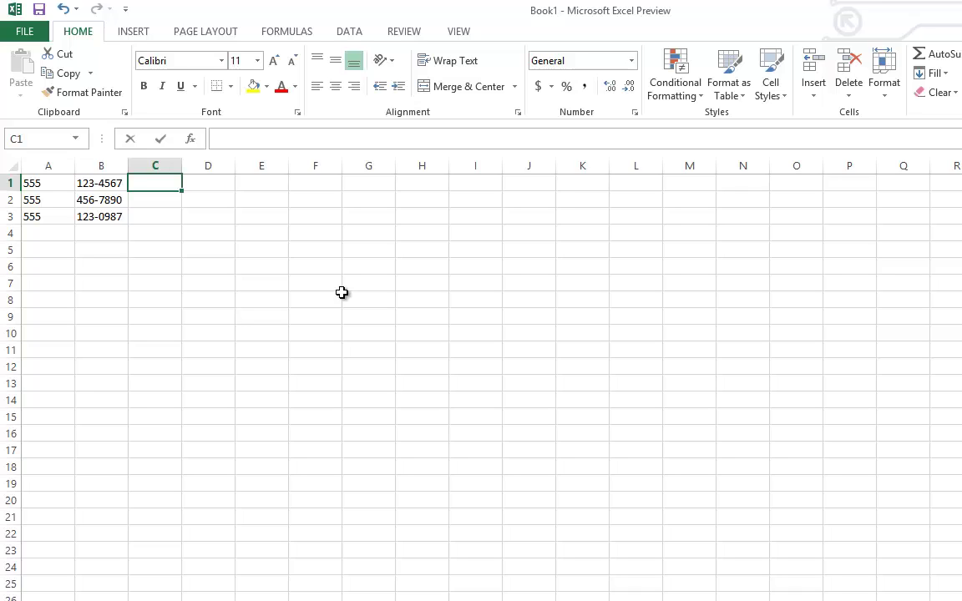
- Enter =CONCATENATE(A1,B1) in C1
{"action": "type", "text": "=Con"}
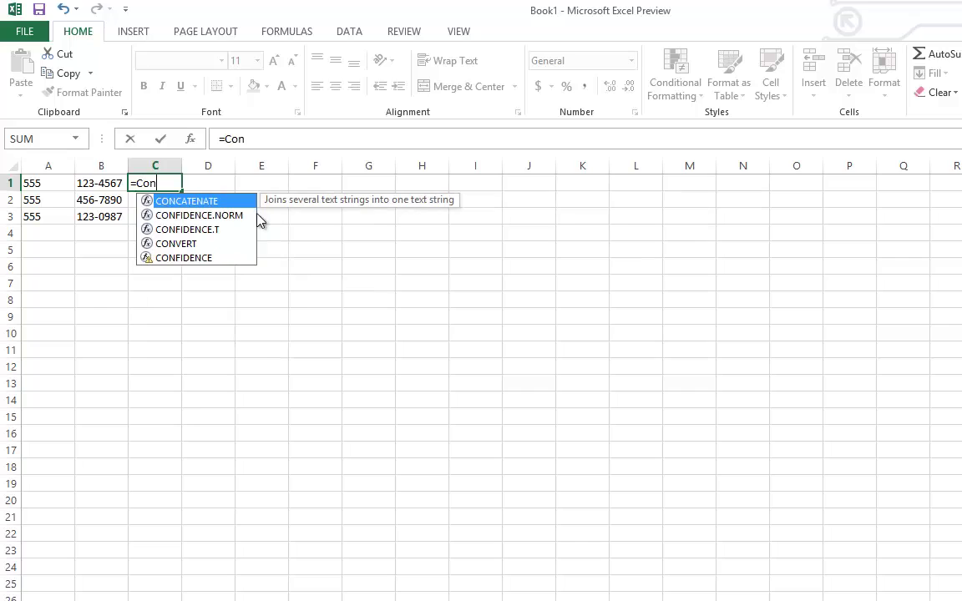
{"action": "double_click", "coordinate": [194, 201]}
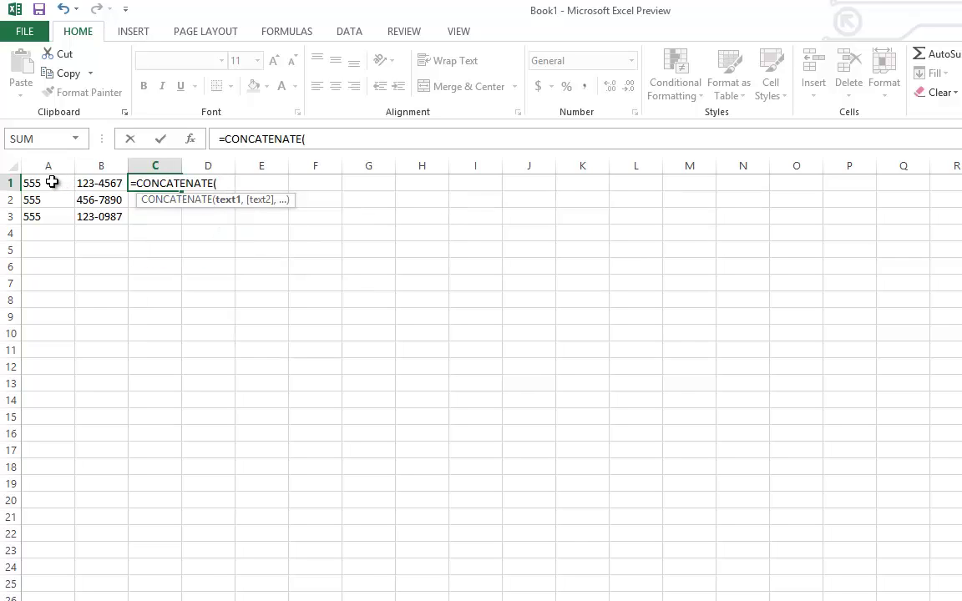
{"action": "type", "text": "A1"}
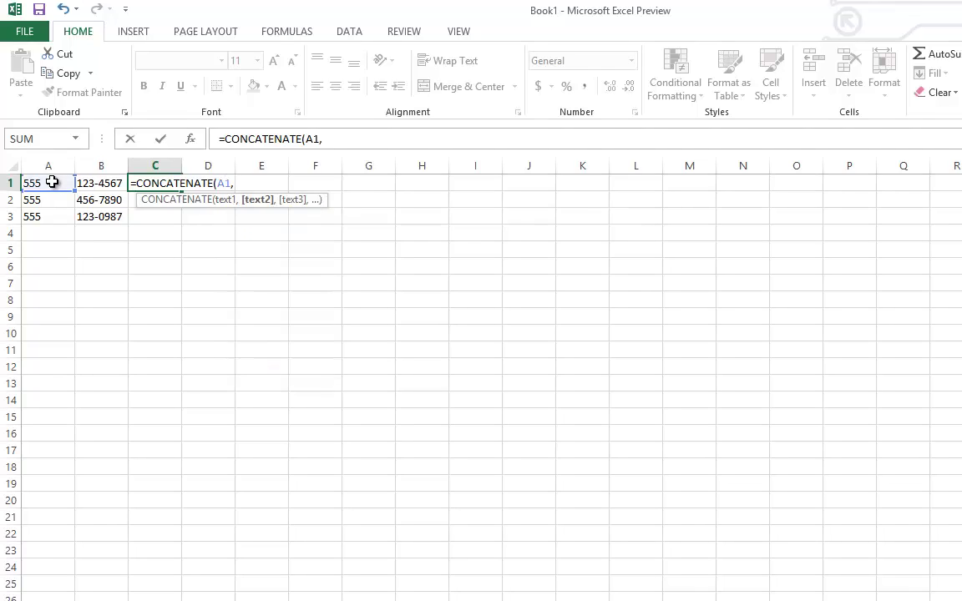
{"action": "type", "text": ",B1"}
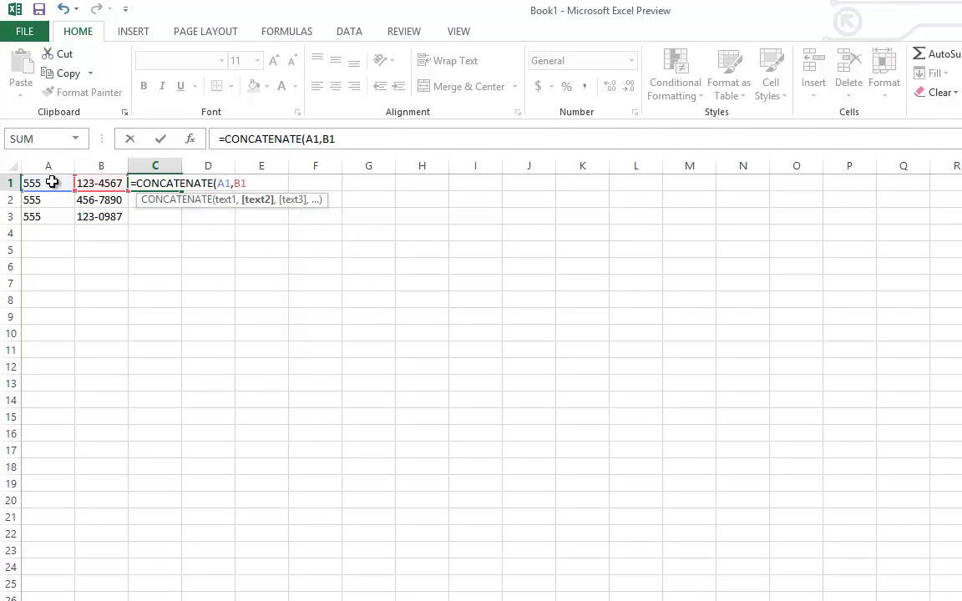
{"action": "type", "text": ")"}
{"action": "key", "text": "Return"}
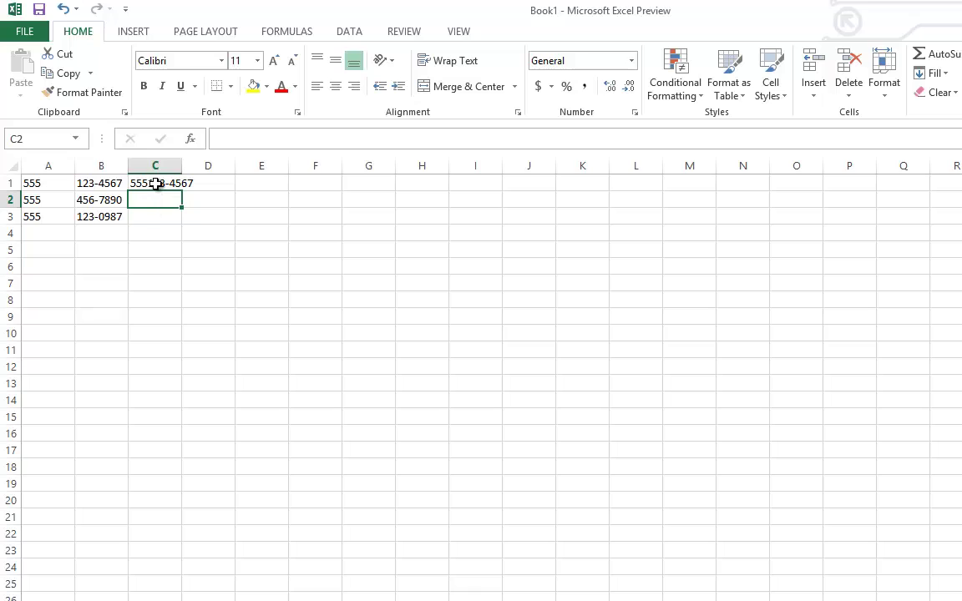
- Fill the C1 formula down to C3, then start editing the A1 area code
{"action": "left_click", "coordinate": [154, 183]}
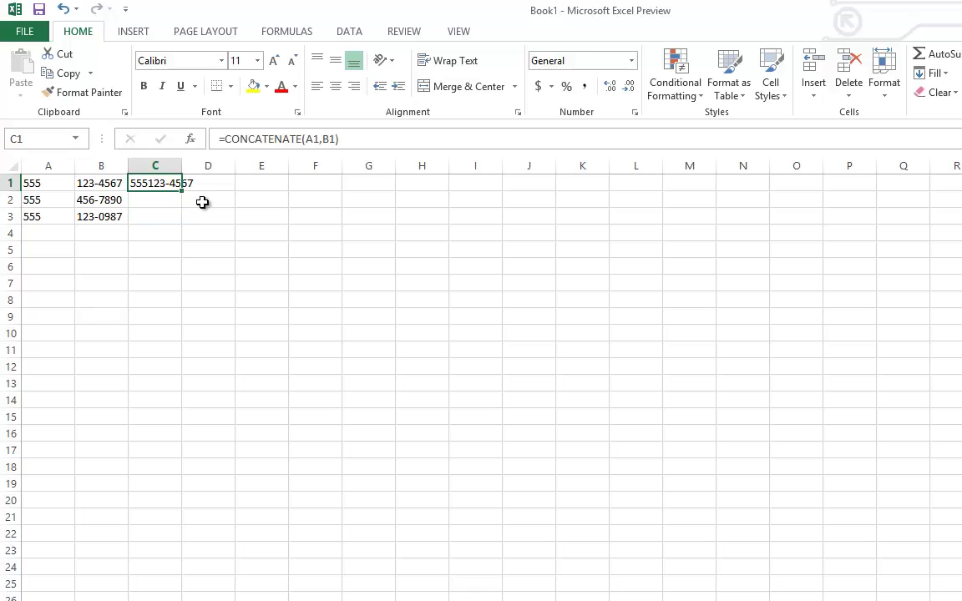
{"action": "double_click", "coordinate": [64, 190]}
{"action": "left_click", "coordinate": [177, 186]}
{"action": "left_click_drag", "start_coordinate": [183, 193], "coordinate": [183, 222]}
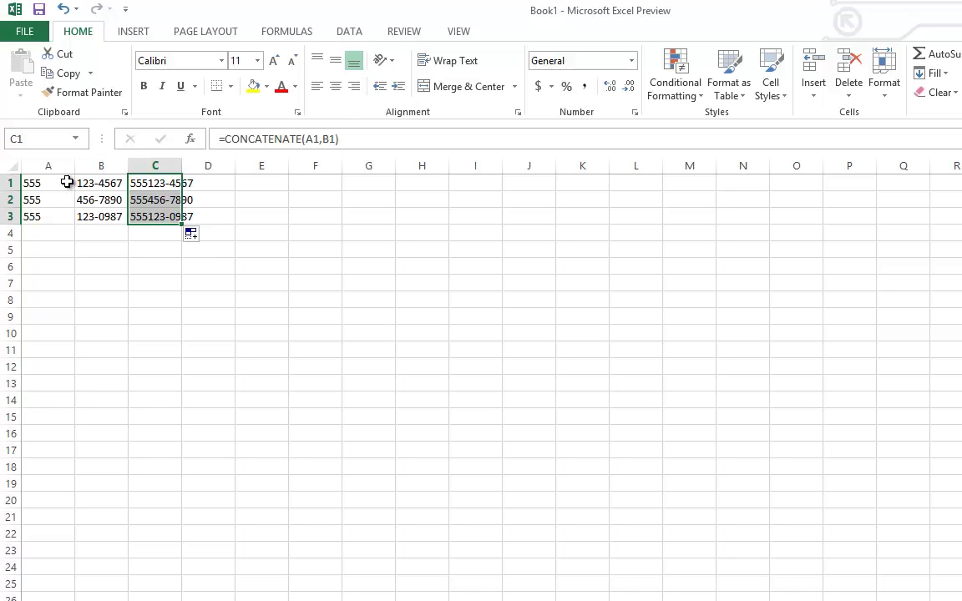
{"action": "left_click", "coordinate": [68, 182]}
{"action": "double_click", "coordinate": [68, 182]}
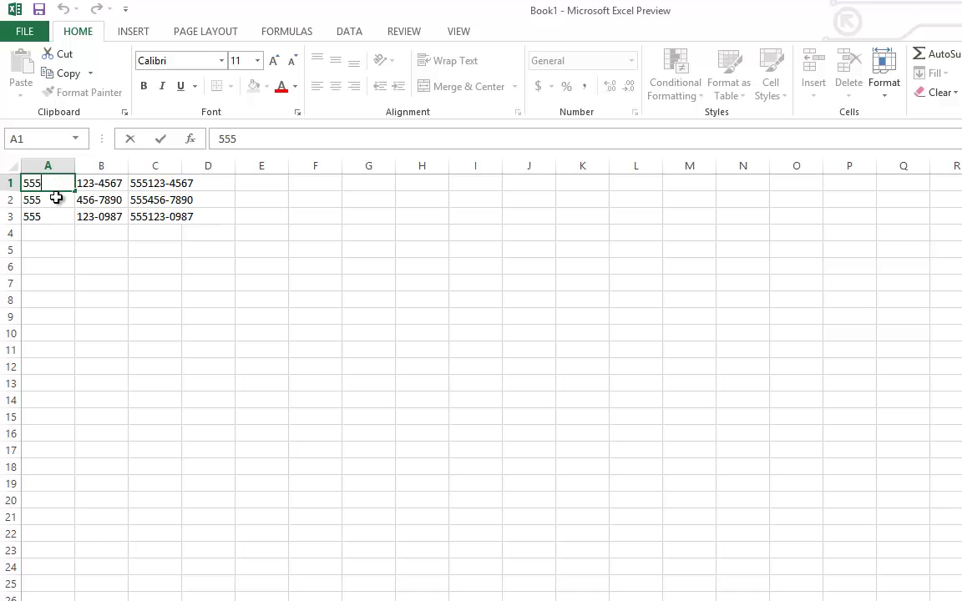
- Add a trailing hyphen to the 555 area codes in A1, A2 and A3
{"action": "type", "text": "-"}
{"action": "left_click", "coordinate": [54, 201]}
{"action": "double_click", "coordinate": [52, 199]}
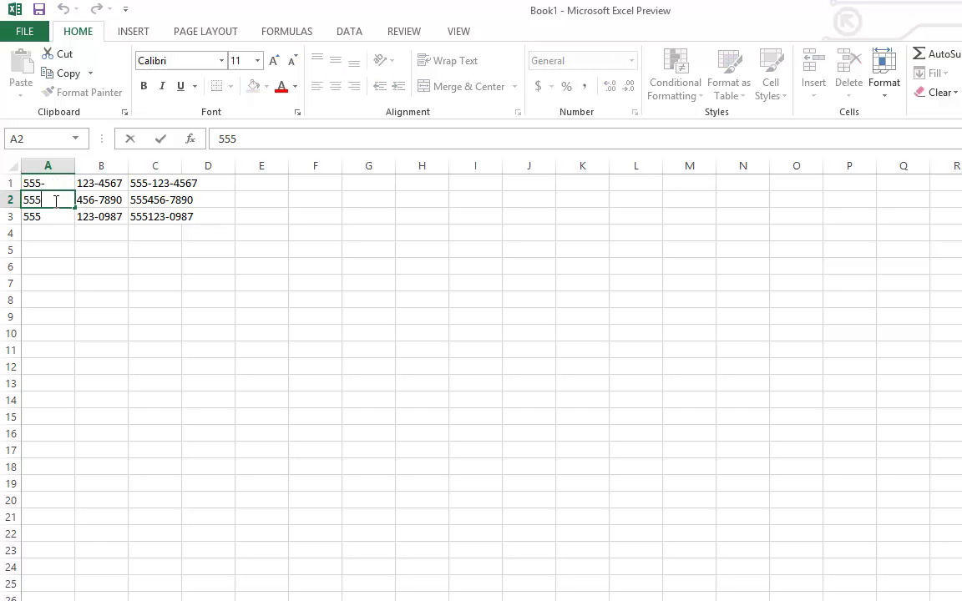
{"action": "type", "text": "-"}
{"action": "left_click", "coordinate": [51, 216]}
{"action": "double_click", "coordinate": [50, 216]}
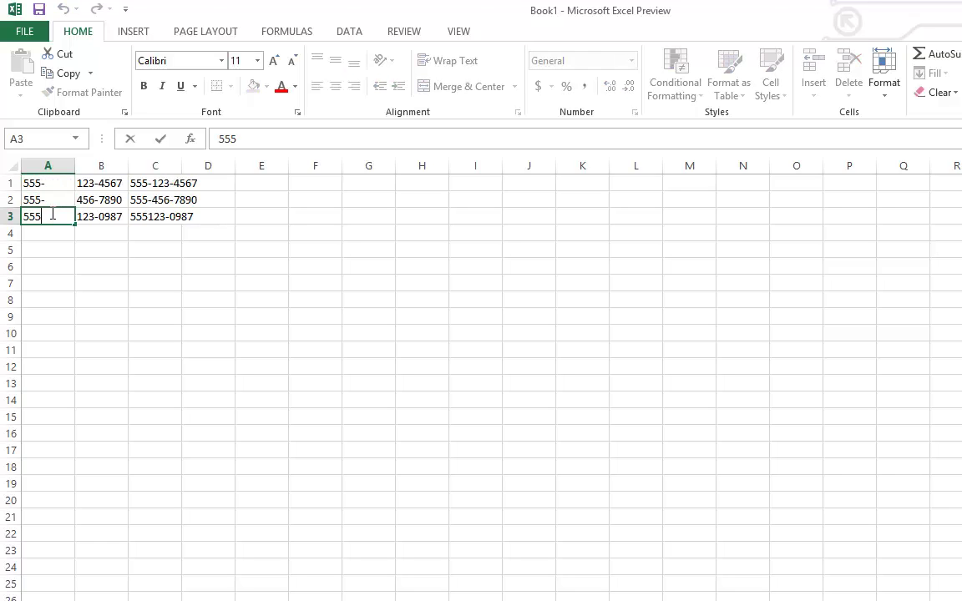
{"action": "type", "text": "-"}
{"action": "left_click", "coordinate": [171, 251]}
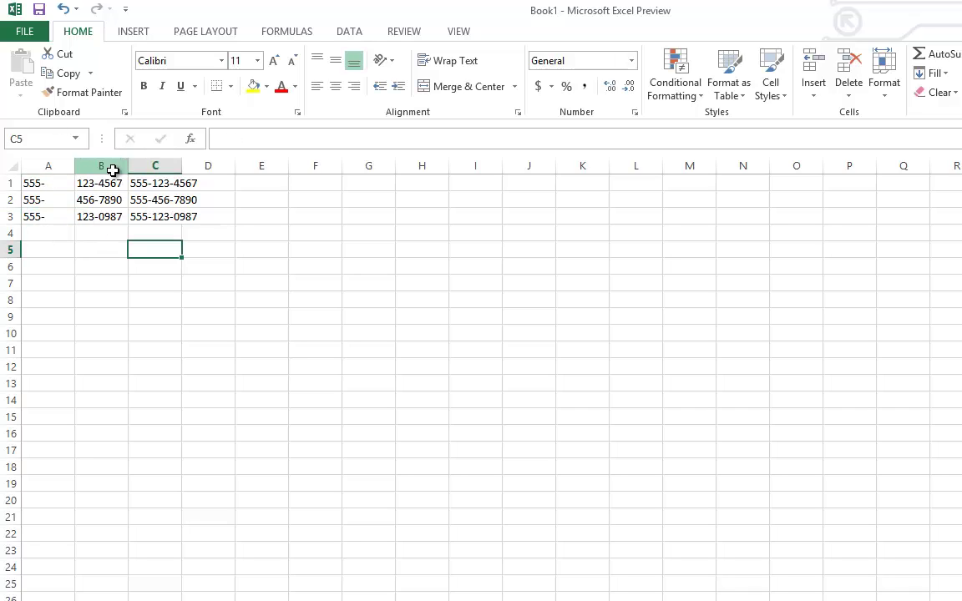
- Delete the phone-number example block in A1:D3
{"action": "left_click_drag", "start_coordinate": [142, 182], "coordinate": [146, 217]}
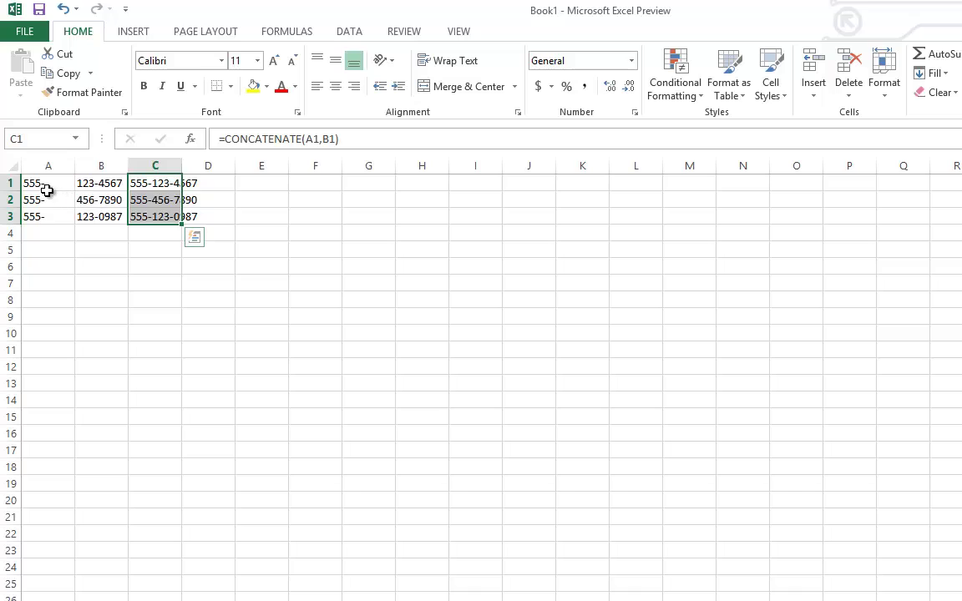
{"action": "left_click_drag", "start_coordinate": [46, 184], "coordinate": [200, 215]}
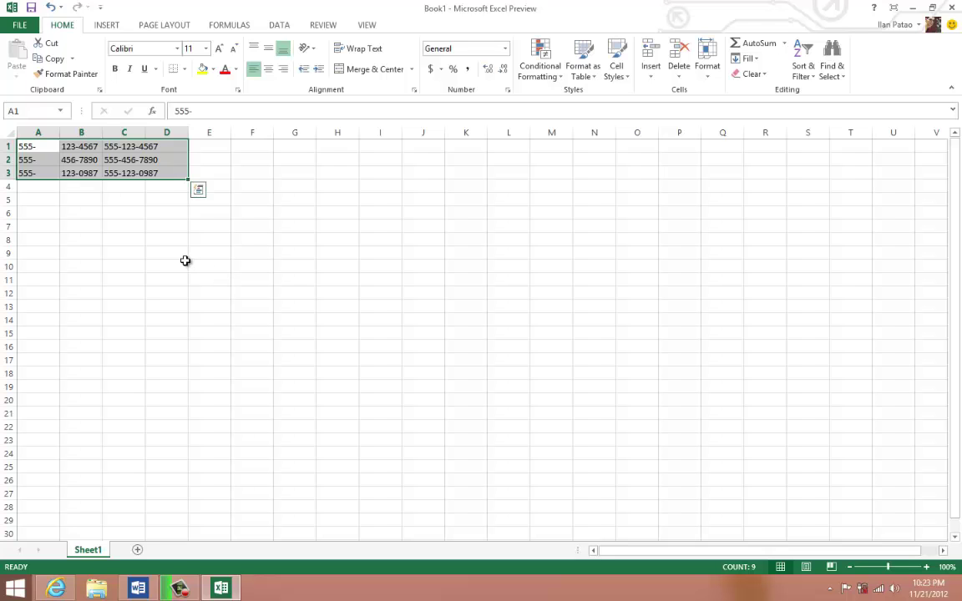
{"action": "key", "text": "Delete"}
- Bold the 'Concatenating.' topic in the Word outline and select the 'Aging formula.' line
{"action": "left_click", "coordinate": [228, 594]}
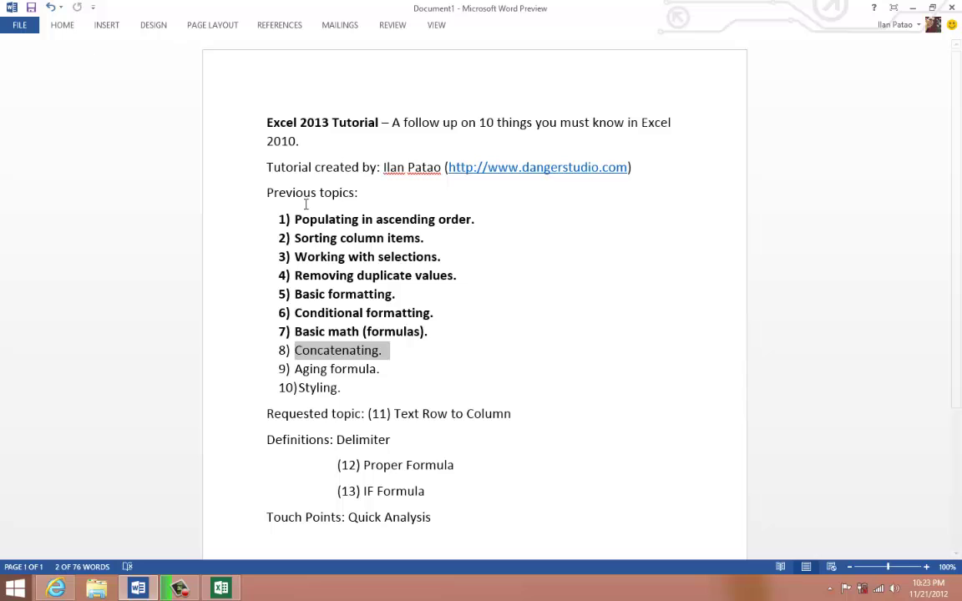
{"action": "left_click", "coordinate": [314, 355]}
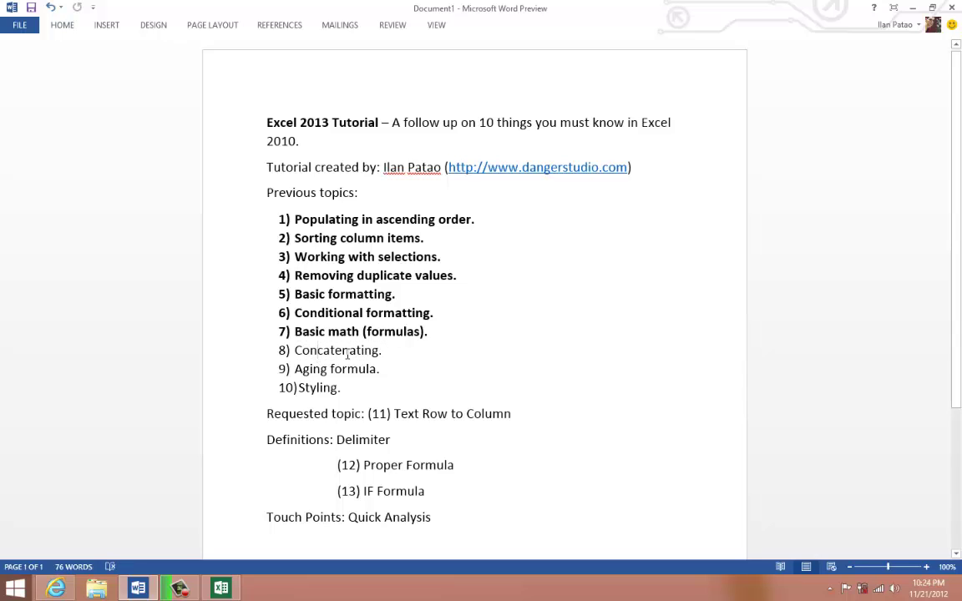
{"action": "triple_click", "coordinate": [308, 358]}
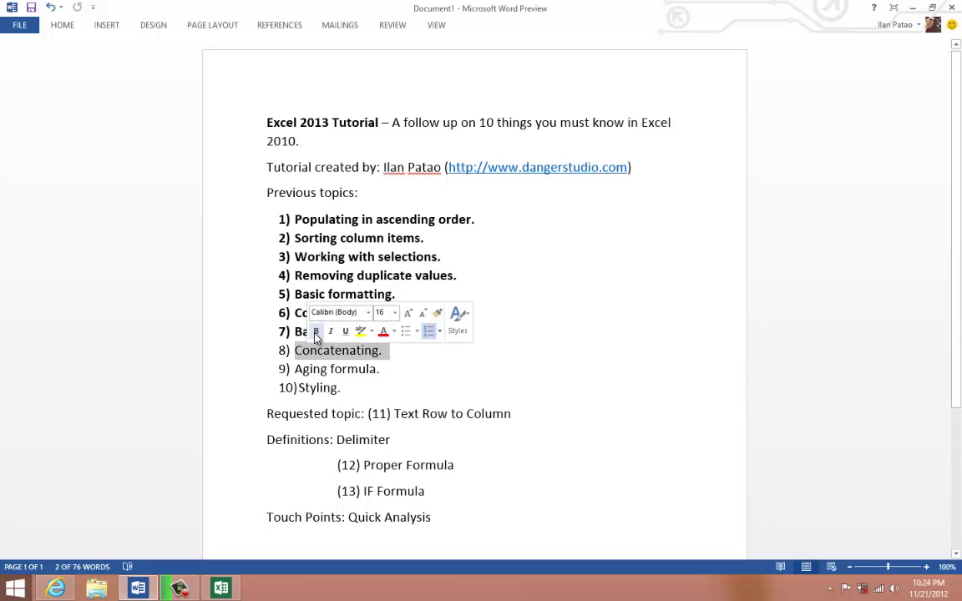
{"action": "left_click", "coordinate": [315, 331]}
{"action": "triple_click", "coordinate": [338, 368]}
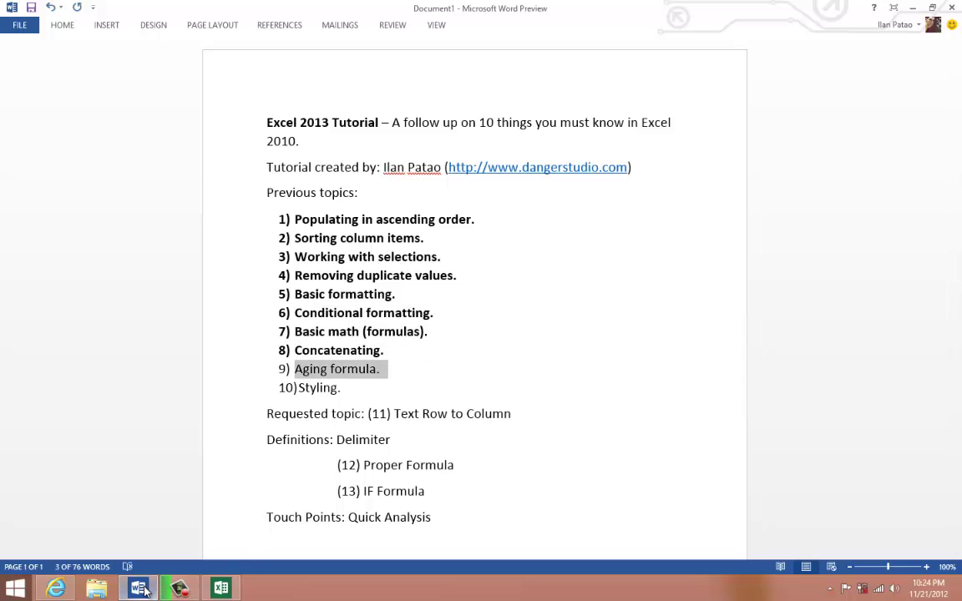
{"action": "left_click", "coordinate": [221, 588]}
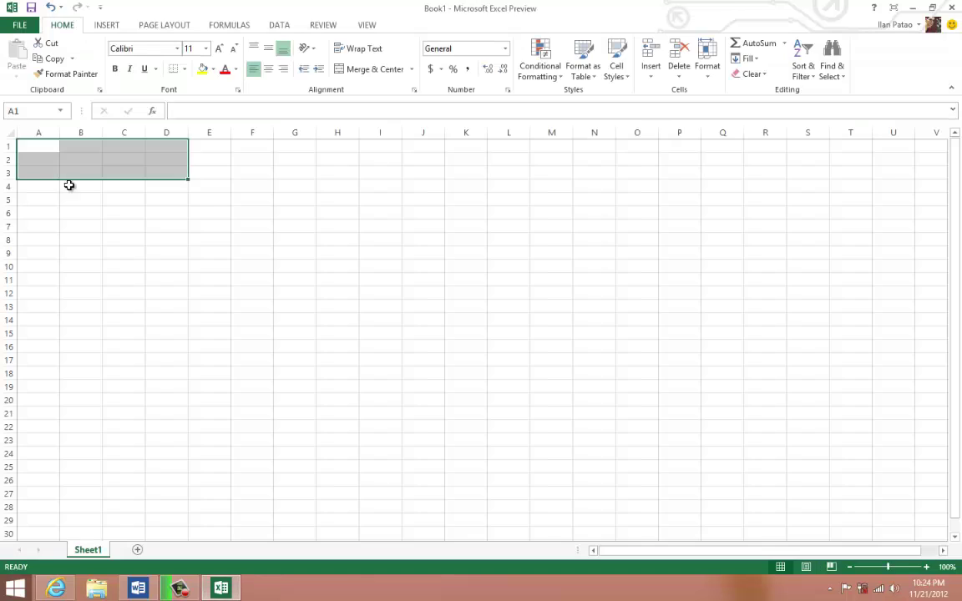
- Enter 1/1/2012, 6/1/2012 and 11/1/2012 in A1, A2 and A3
{"action": "left_click", "coordinate": [21, 145]}
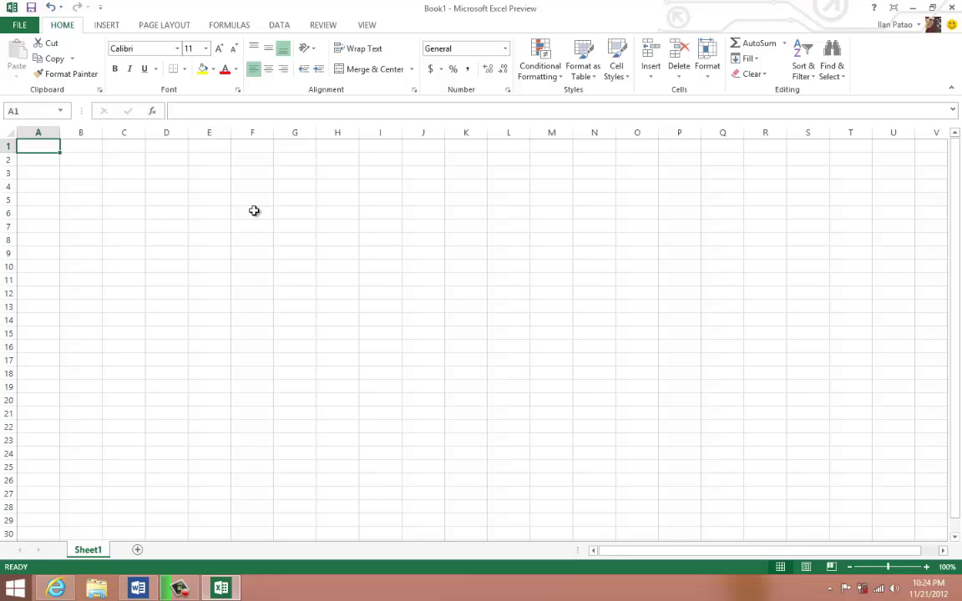
{"action": "type", "text": "1/1/2012"}
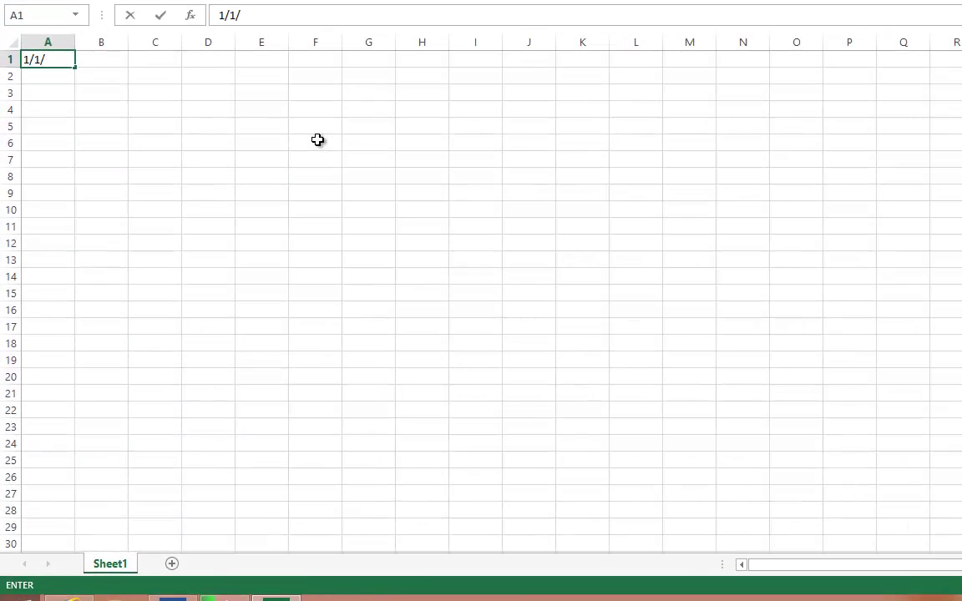
{"action": "key", "text": "Tab"}
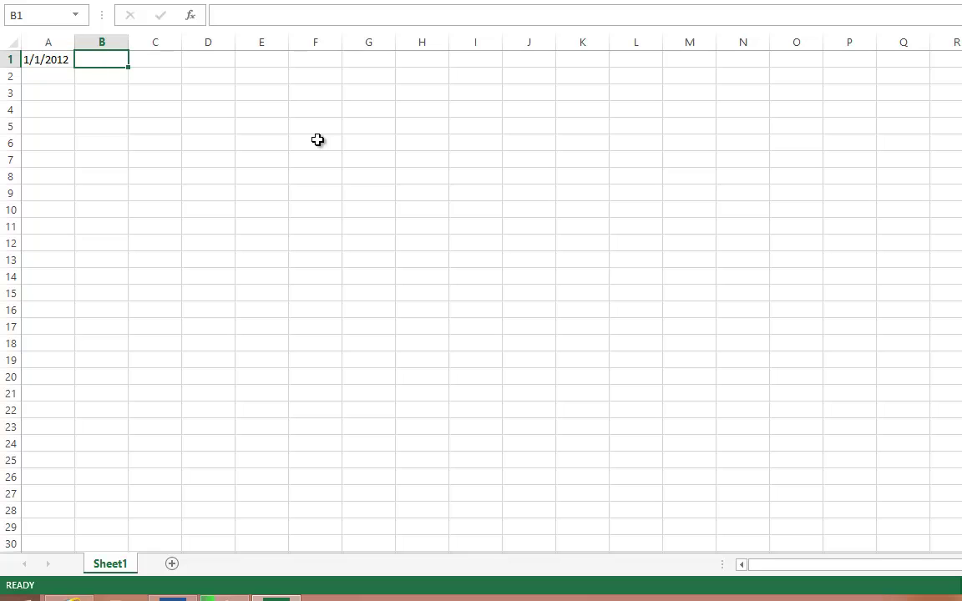
{"action": "key", "text": "Return"}
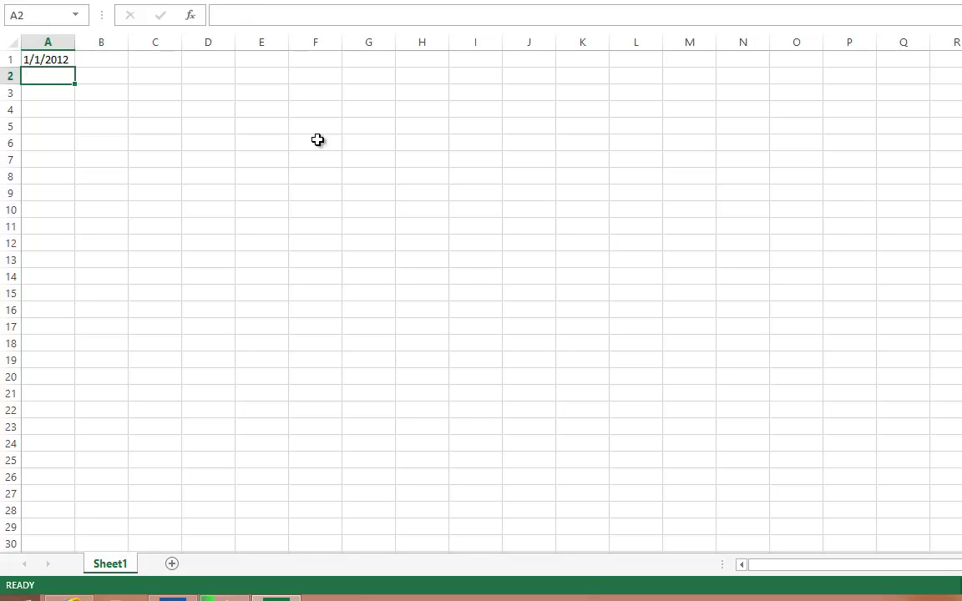
{"action": "type", "text": "6/1/201"}
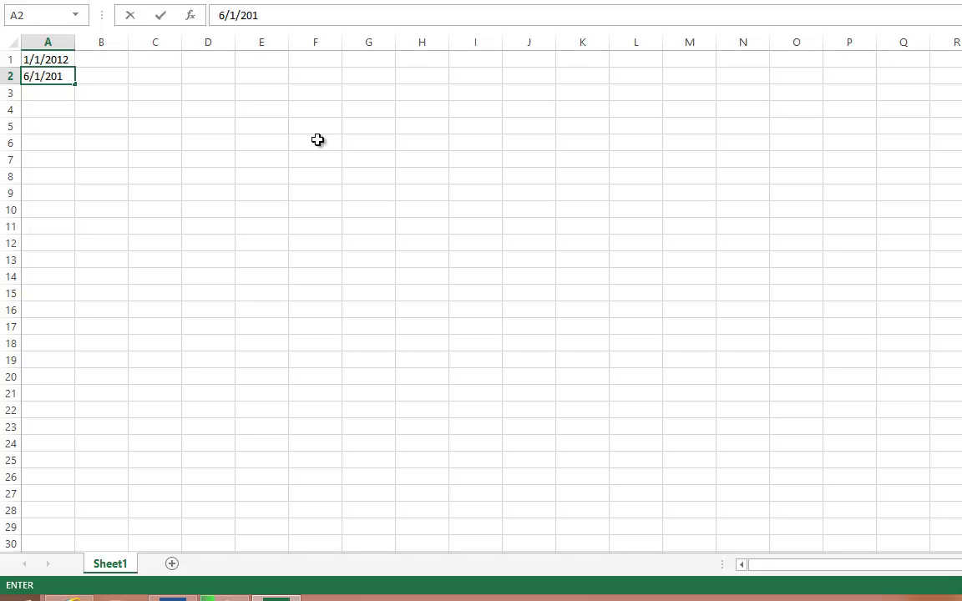
{"action": "type", "text": "2"}
{"action": "key", "text": "Return"}
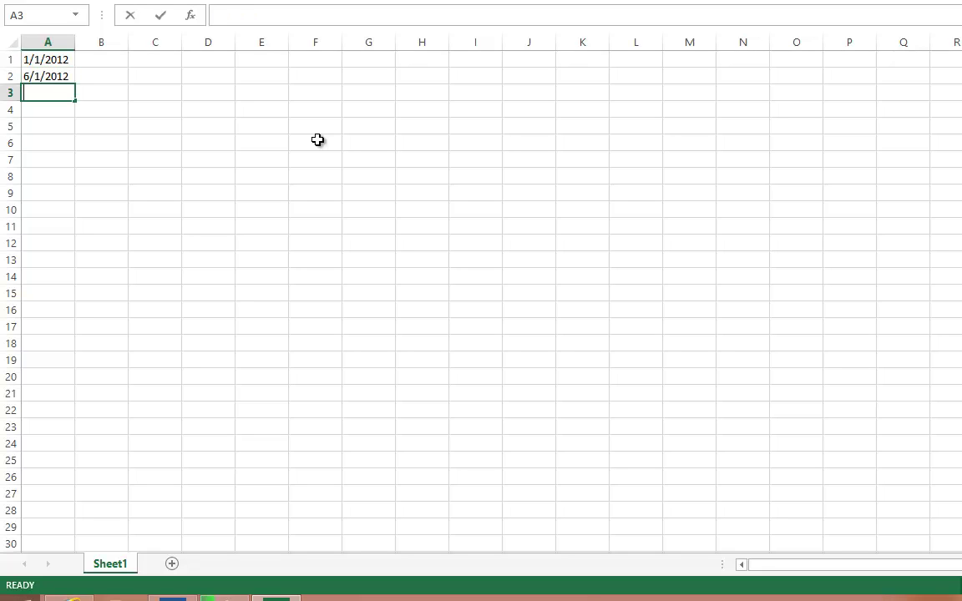
{"action": "type", "text": "11/1/2012"}
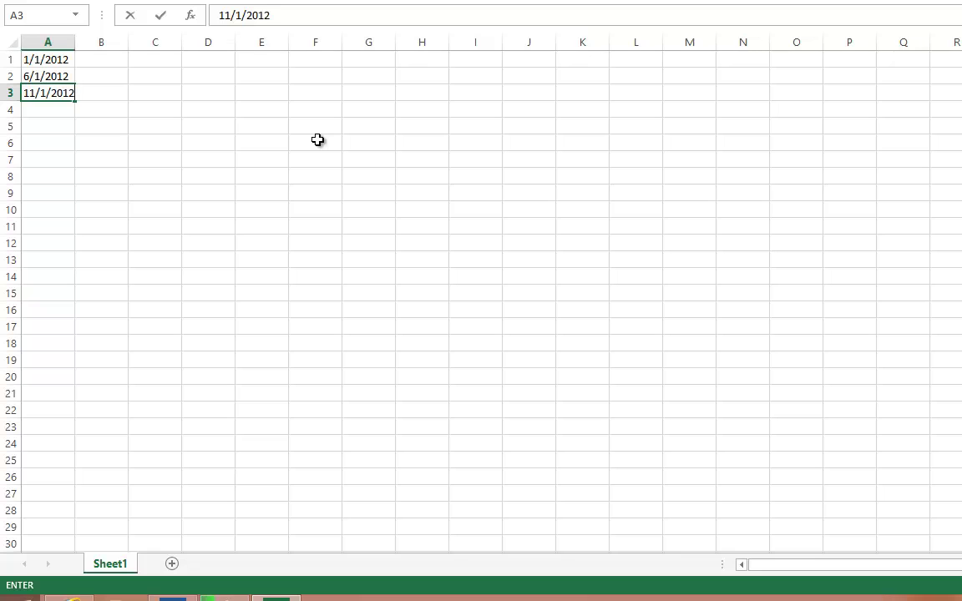
{"action": "left_click", "coordinate": [318, 140]}
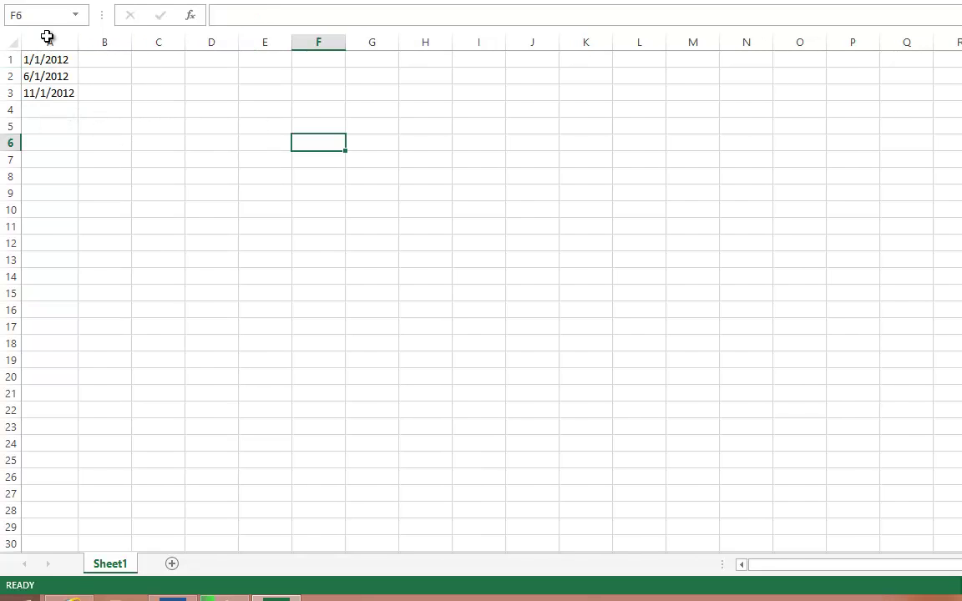
{"action": "left_click", "coordinate": [92, 63]}
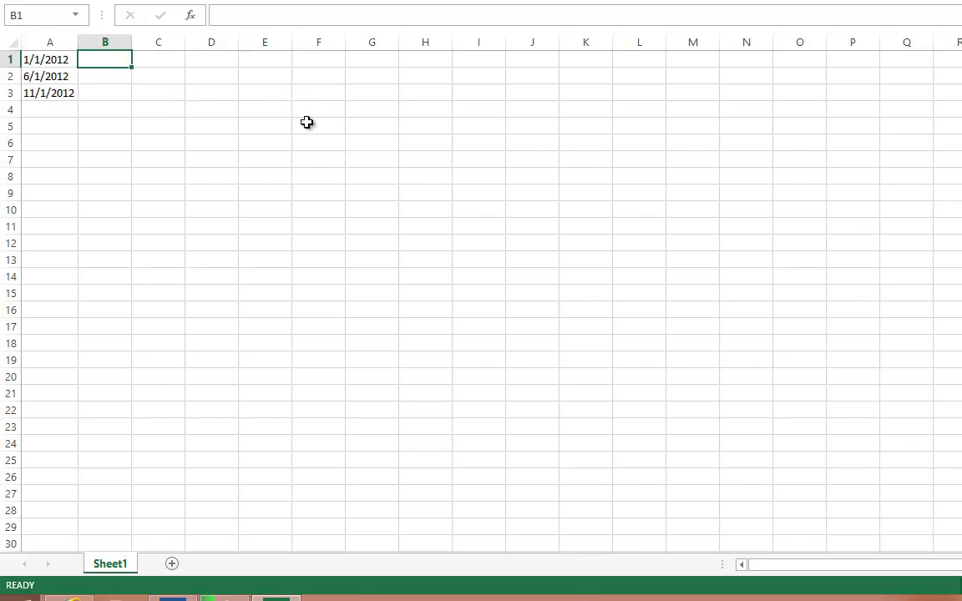
- Enter =TODAY()-A1 in B1 and fill it down to B3
{"action": "type", "text": "=today"}
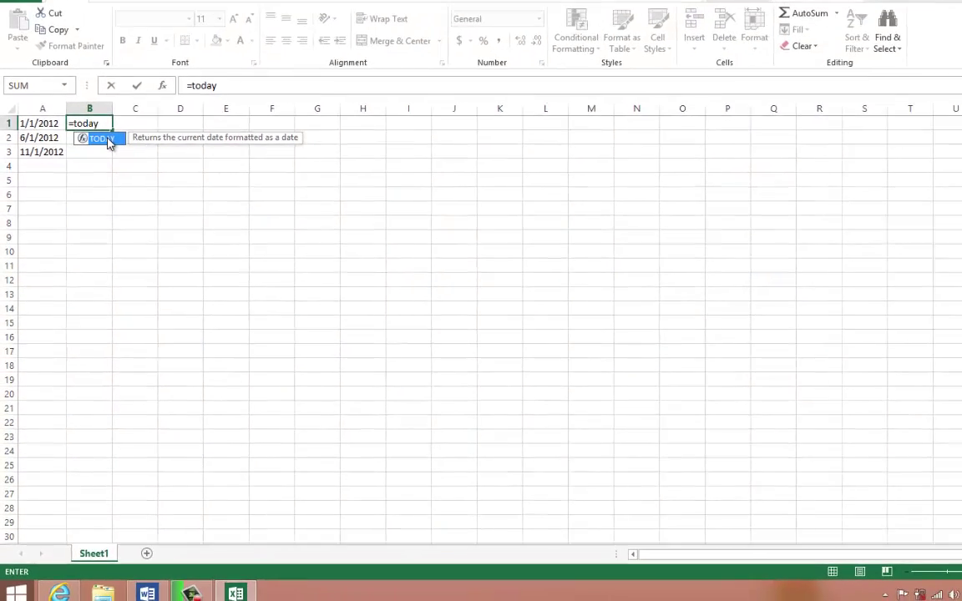
{"action": "key", "text": "Tab"}
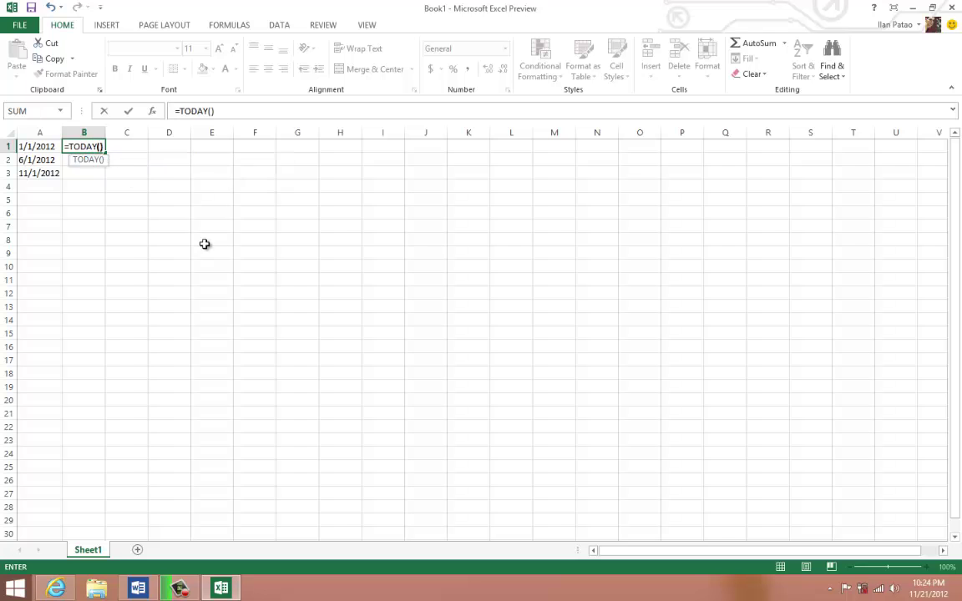
{"action": "type", "text": "-"}
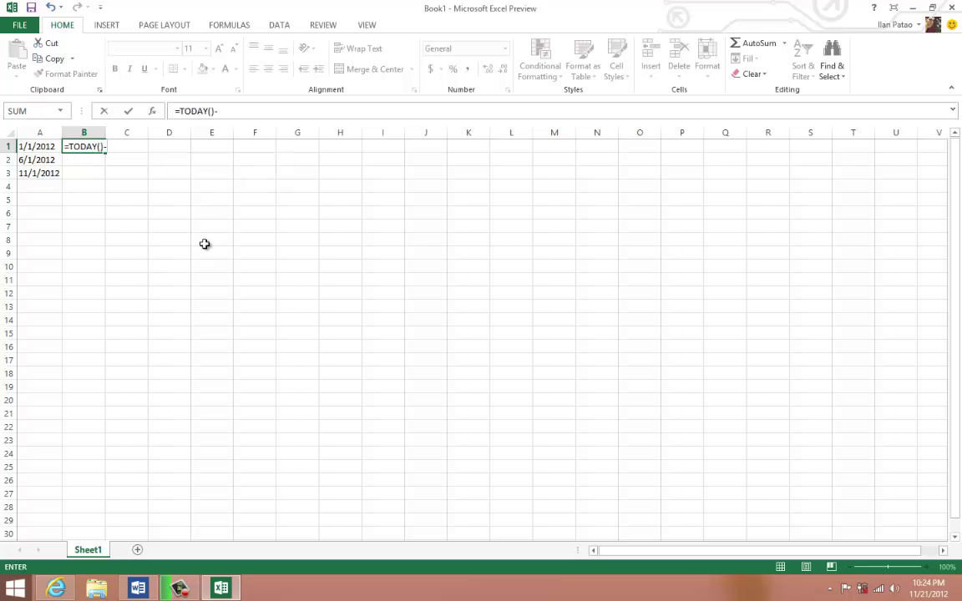
{"action": "type", "text": "A1"}
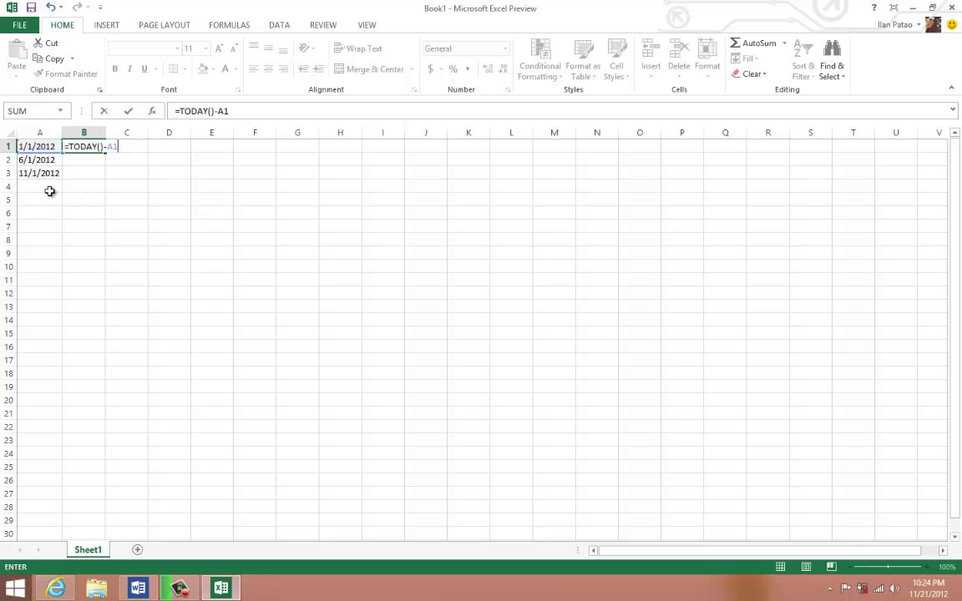
{"action": "key", "text": "Return"}
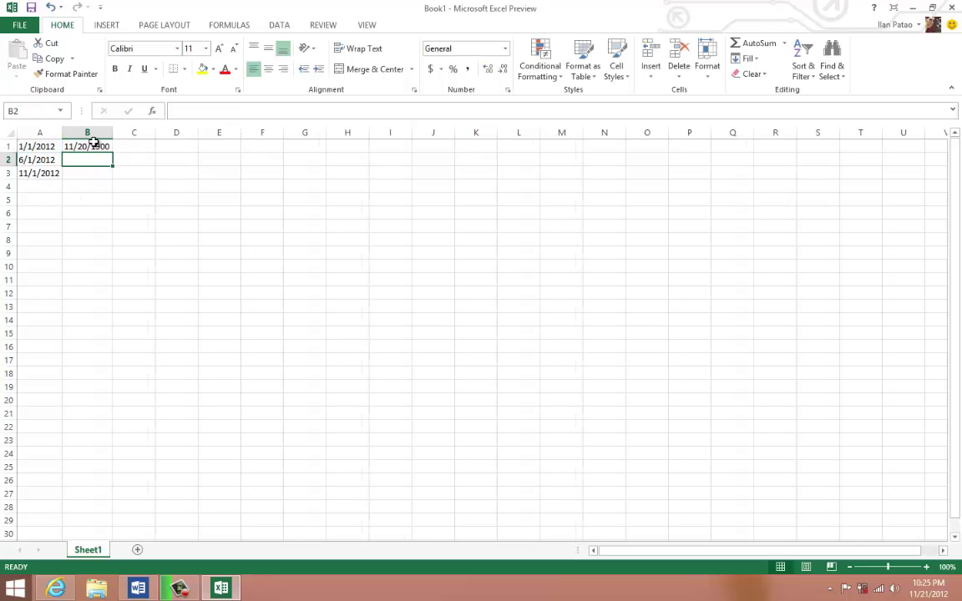
{"action": "left_click", "coordinate": [107, 145]}
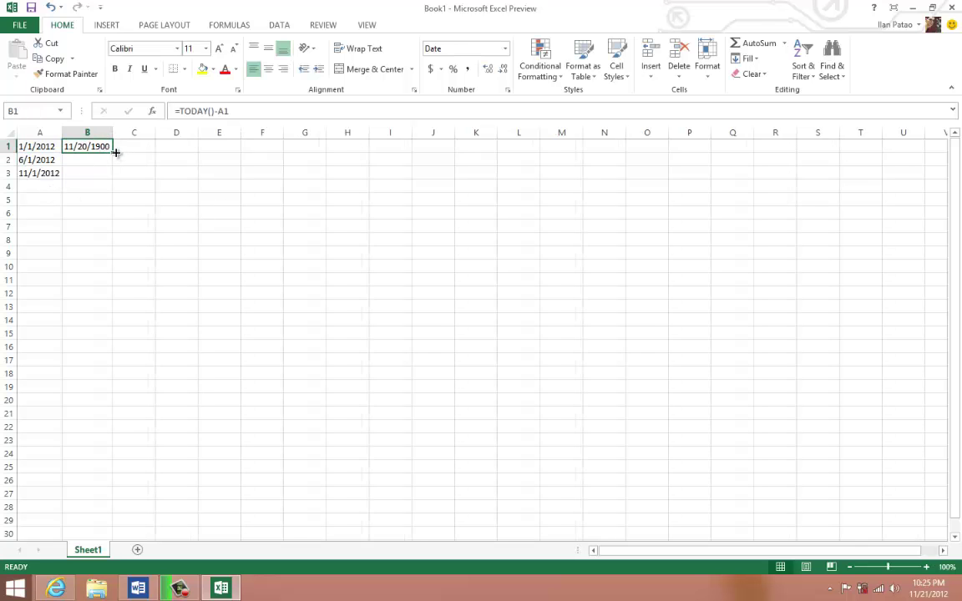
{"action": "left_click_drag", "start_coordinate": [115, 153], "coordinate": [106, 177]}
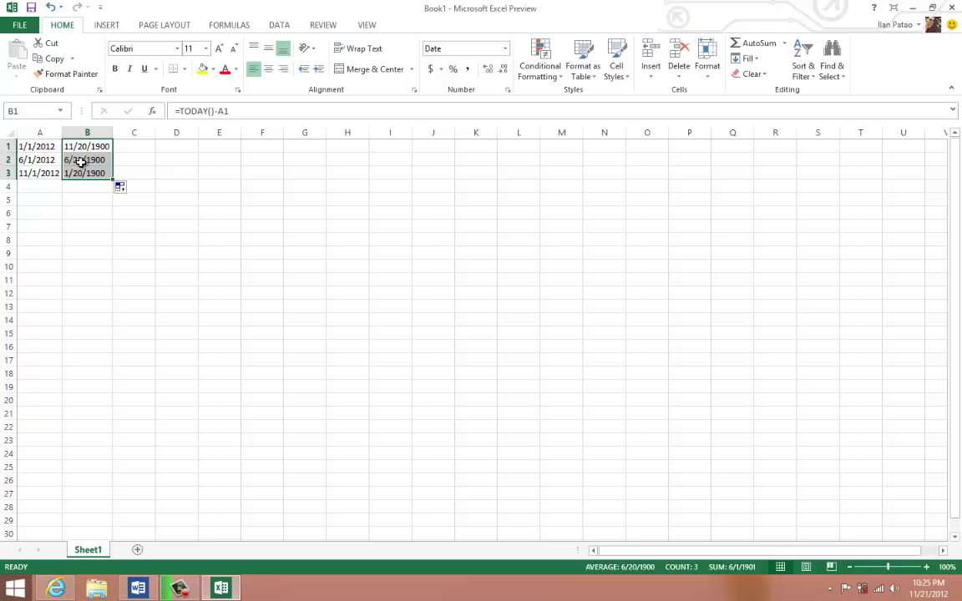
- Format B1:B3 as Number with 0 decimals, showing 325, 173 and 20 days
{"action": "left_click_drag", "start_coordinate": [80, 171], "coordinate": [84, 143]}
{"action": "right_click", "coordinate": [83, 162]}
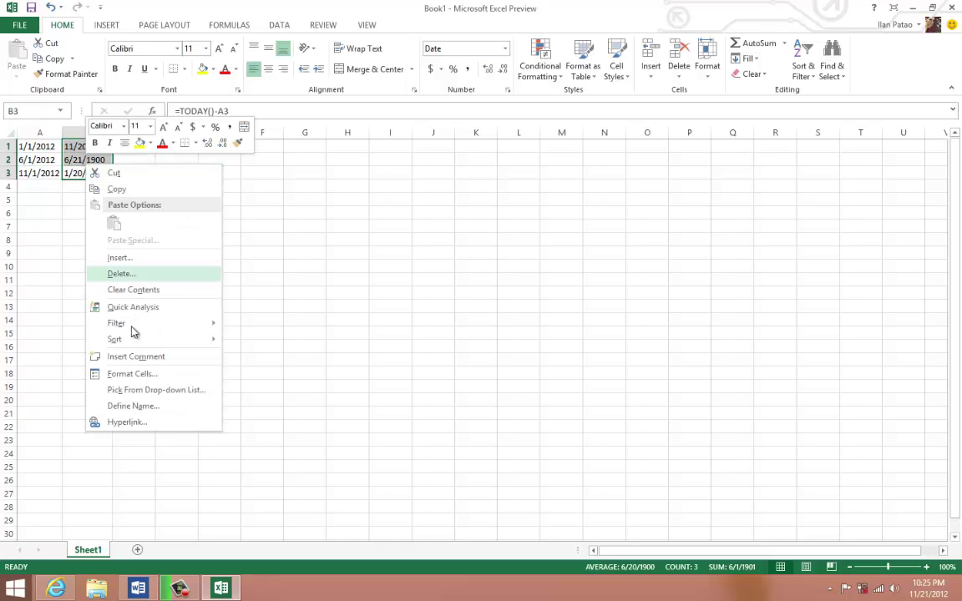
{"action": "left_click", "coordinate": [140, 374]}
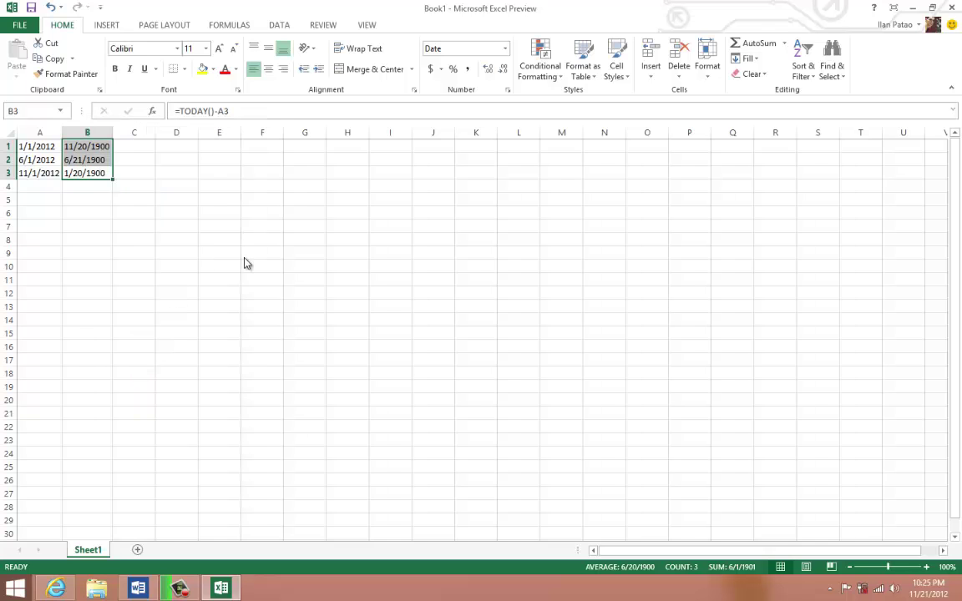
{"action": "left_click", "coordinate": [28, 279]}
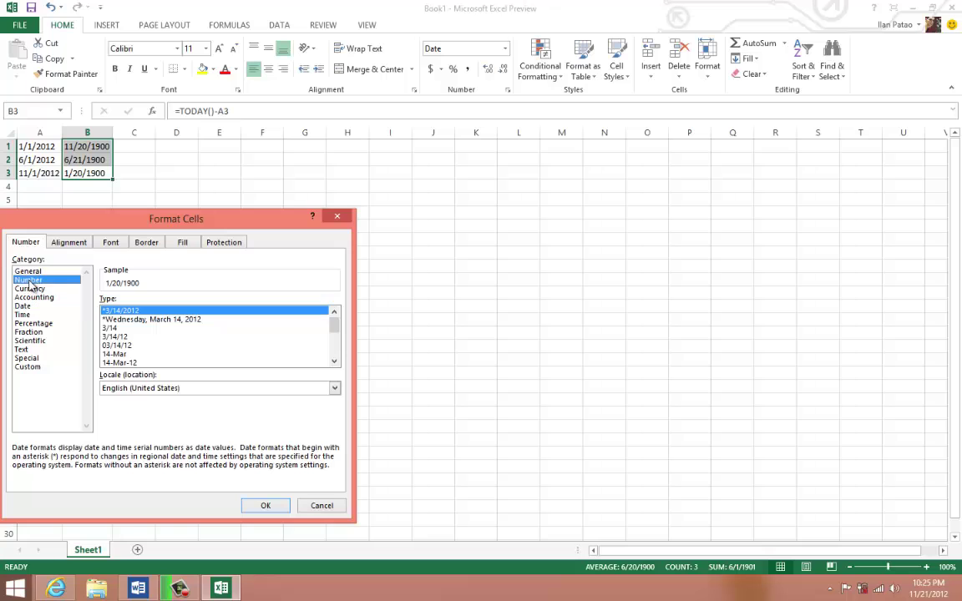
{"action": "left_click", "coordinate": [191, 304]}
{"action": "left_click", "coordinate": [190, 304]}
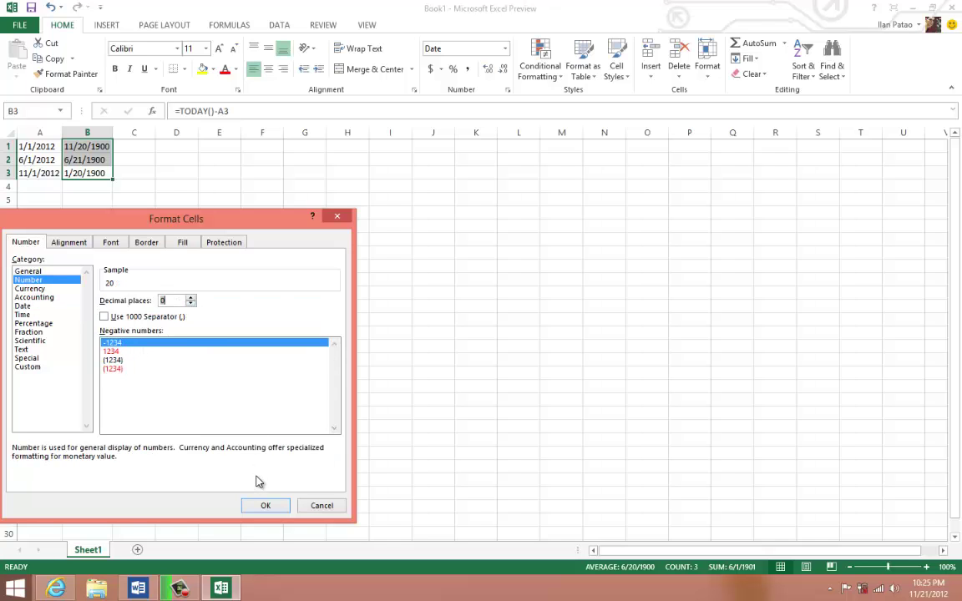
{"action": "left_click", "coordinate": [265, 506]}
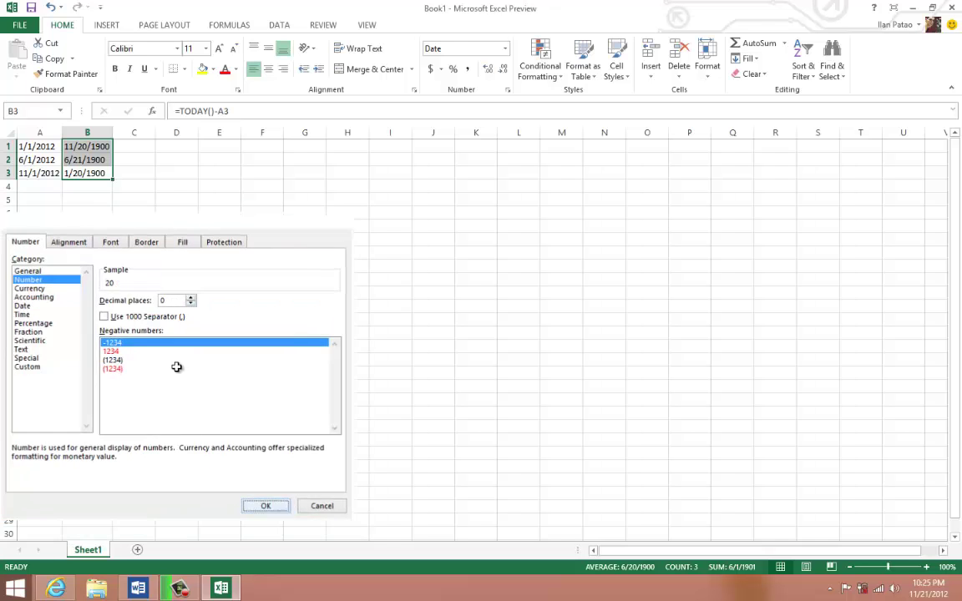
{"action": "left_click", "coordinate": [87, 146]}
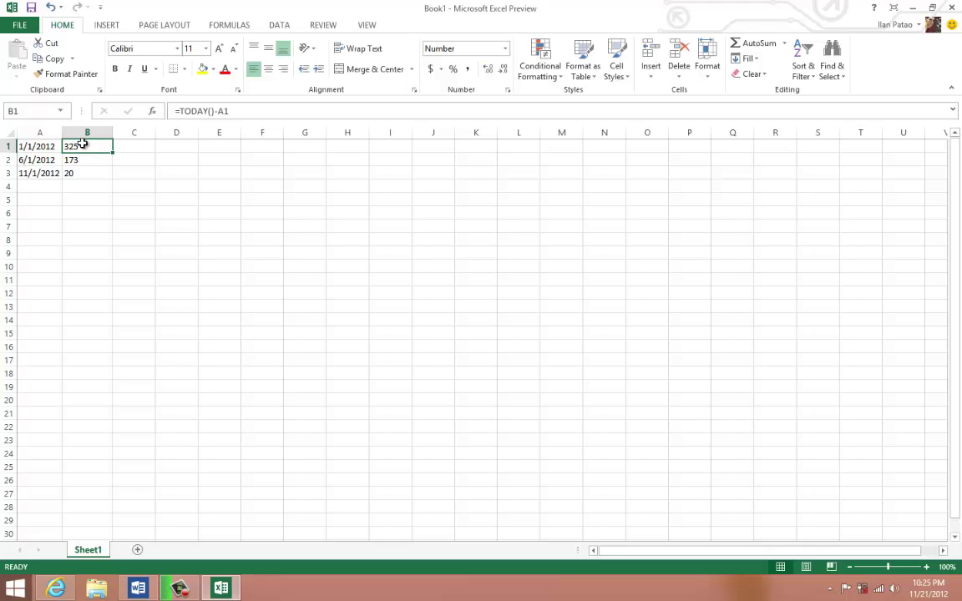
- Extend the dates down column A to 11/23/2012 in A25 and autofit the column
{"action": "left_click", "coordinate": [29, 147]}
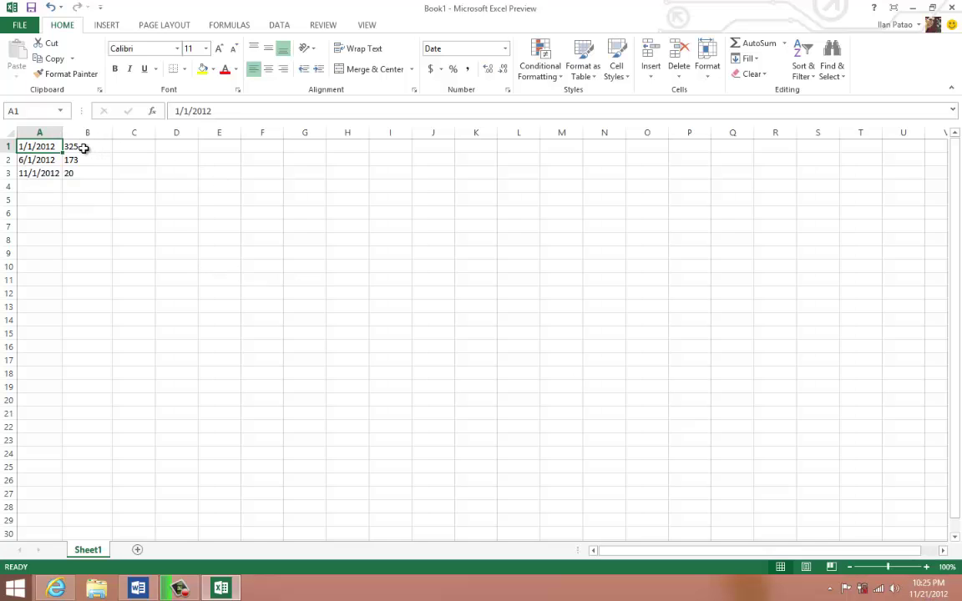
{"action": "left_click", "coordinate": [84, 148]}
{"action": "left_click", "coordinate": [44, 147]}
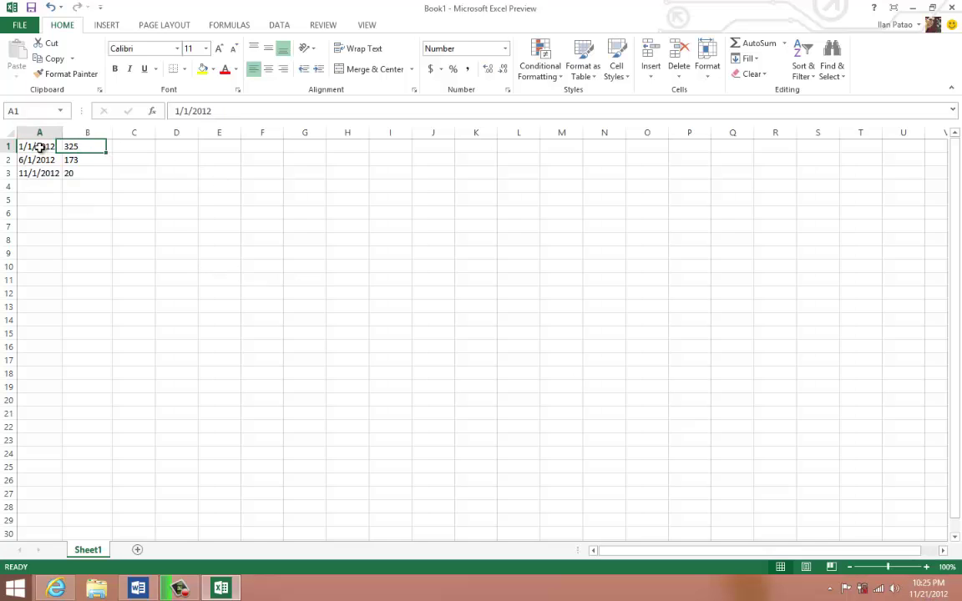
{"action": "left_click", "coordinate": [85, 161]}
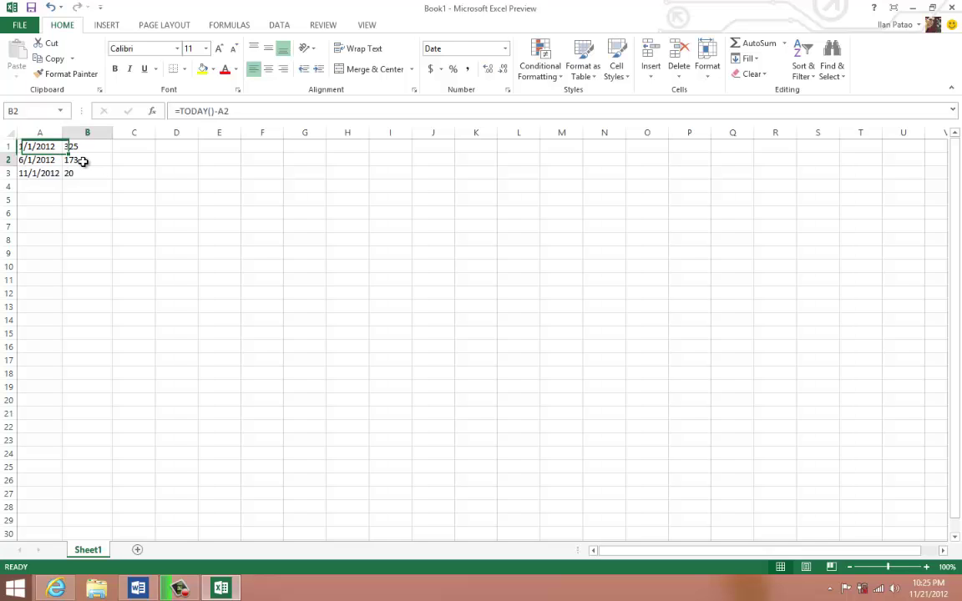
{"action": "left_click", "coordinate": [54, 173]}
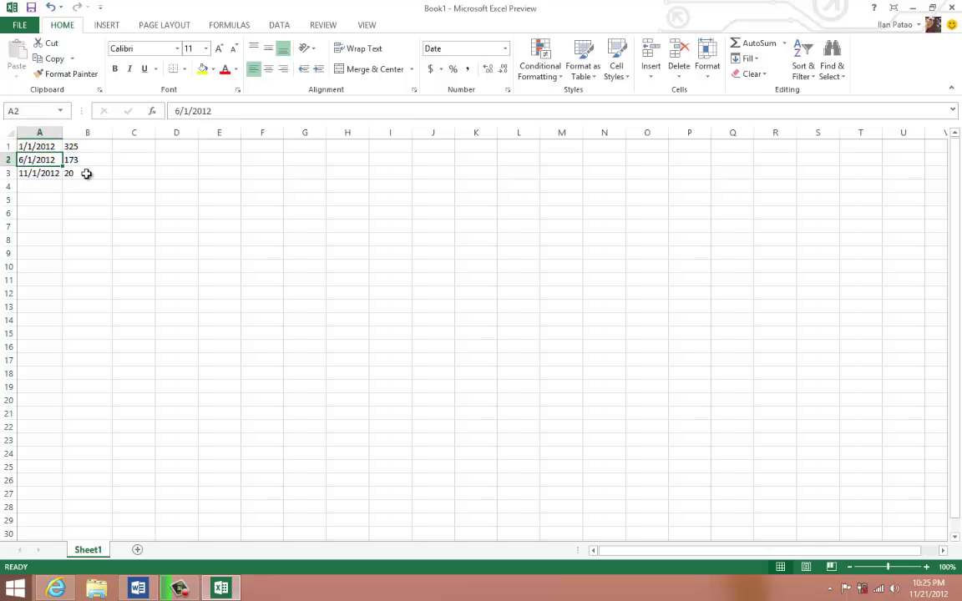
{"action": "left_click", "coordinate": [75, 173]}
{"action": "left_click", "coordinate": [41, 177]}
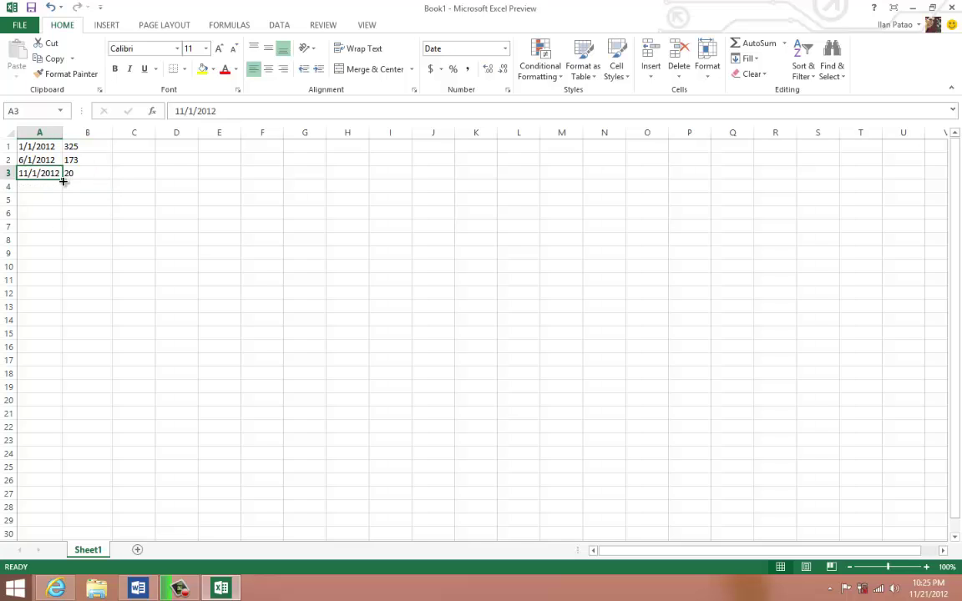
{"action": "left_click_drag", "start_coordinate": [62, 179], "coordinate": [64, 470]}
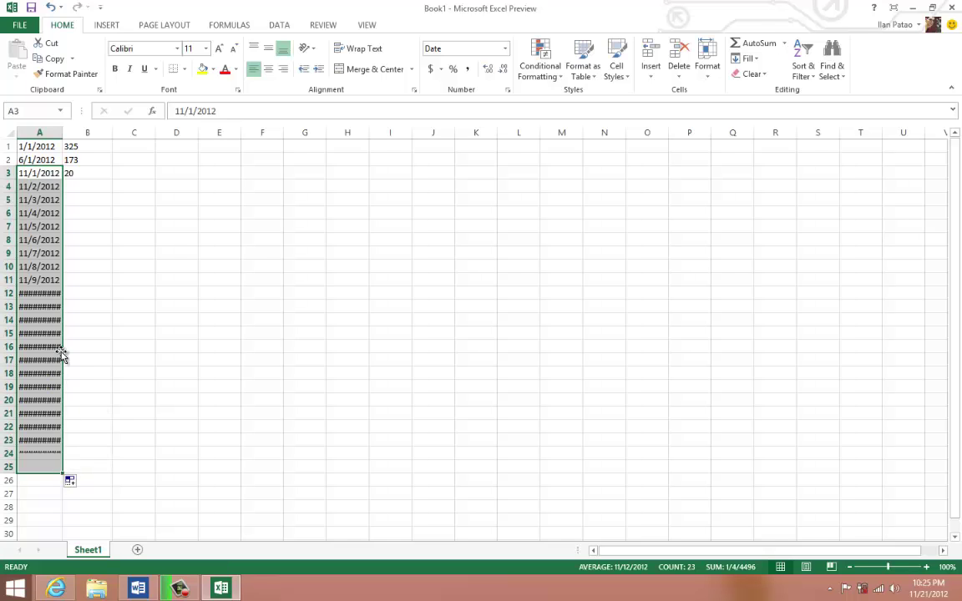
{"action": "double_click", "coordinate": [63, 133]}
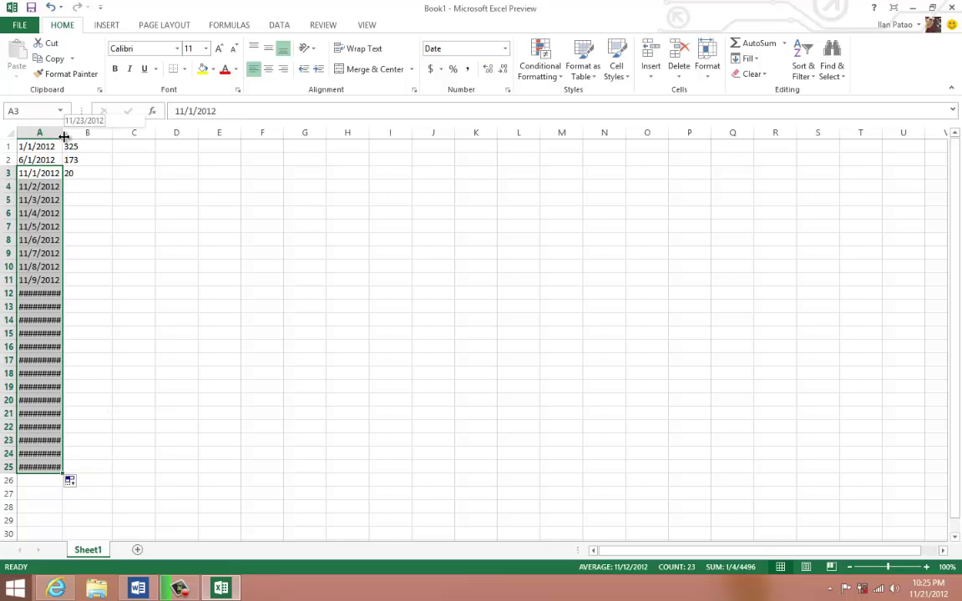
- Fill the days-since formula down to B25, check the -1 in B24, and select A1:B25
{"action": "left_click", "coordinate": [92, 179]}
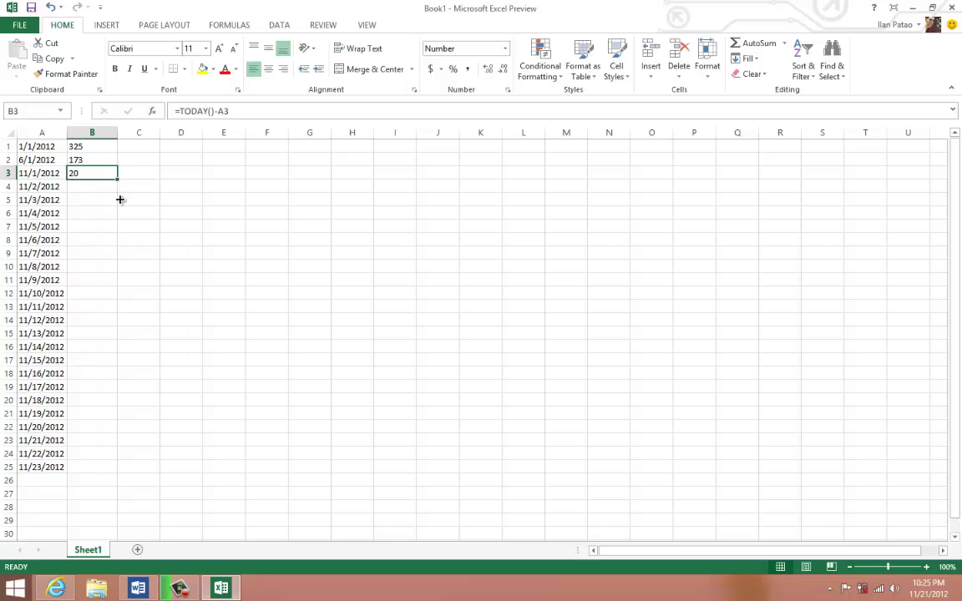
{"action": "left_click_drag", "start_coordinate": [118, 179], "coordinate": [104, 479]}
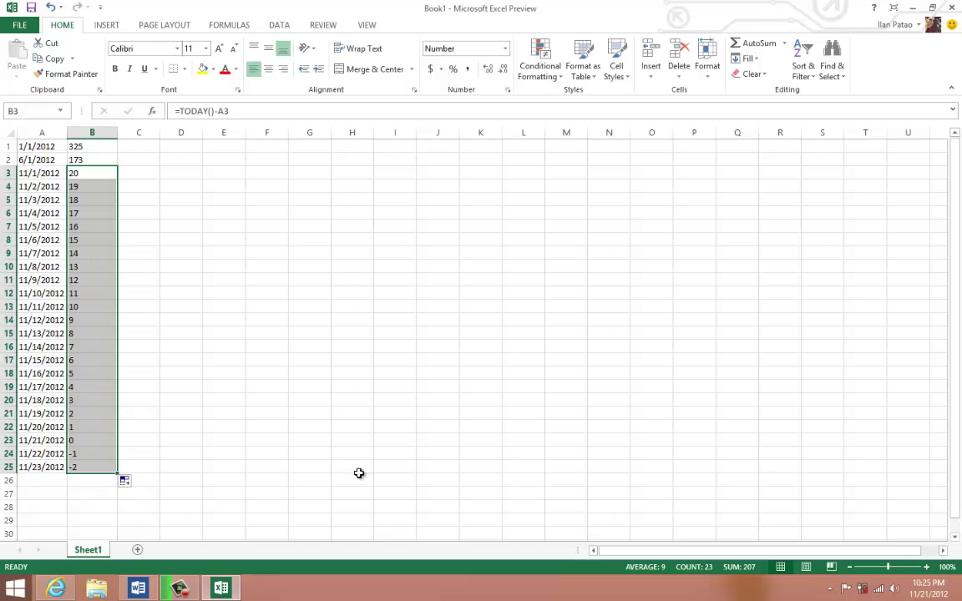
{"action": "left_click", "coordinate": [359, 472]}
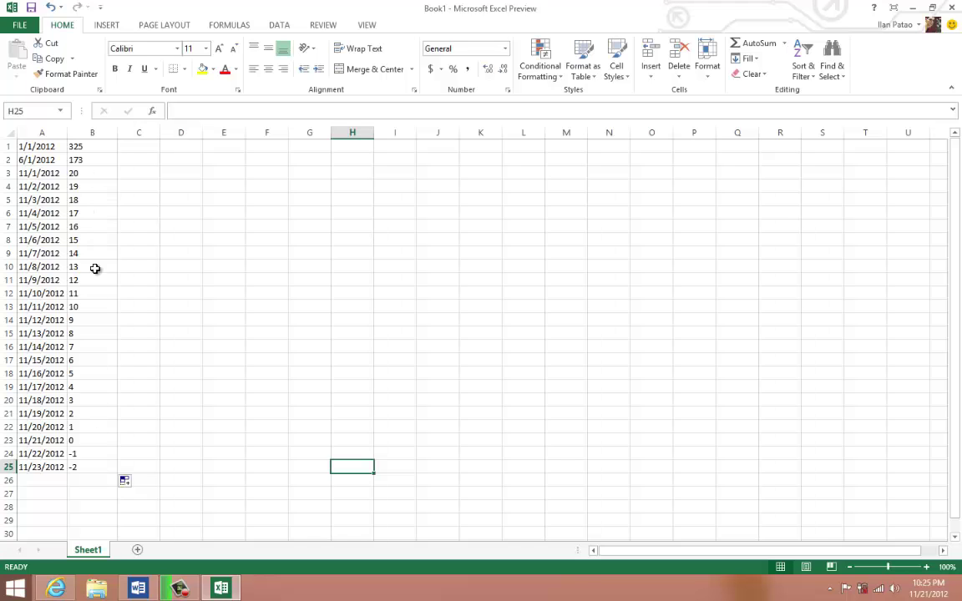
{"action": "left_click", "coordinate": [87, 455]}
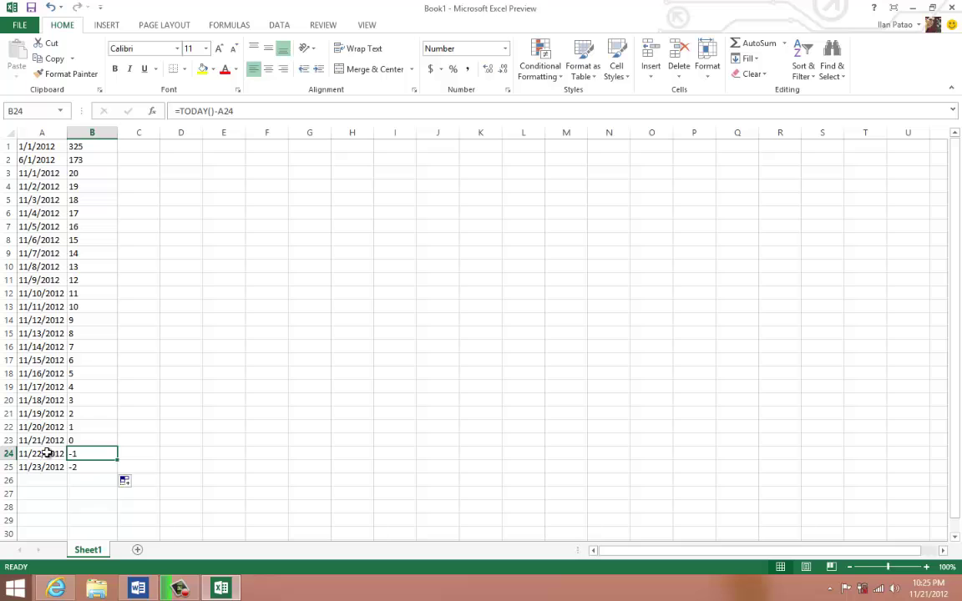
{"action": "double_click", "coordinate": [93, 454]}
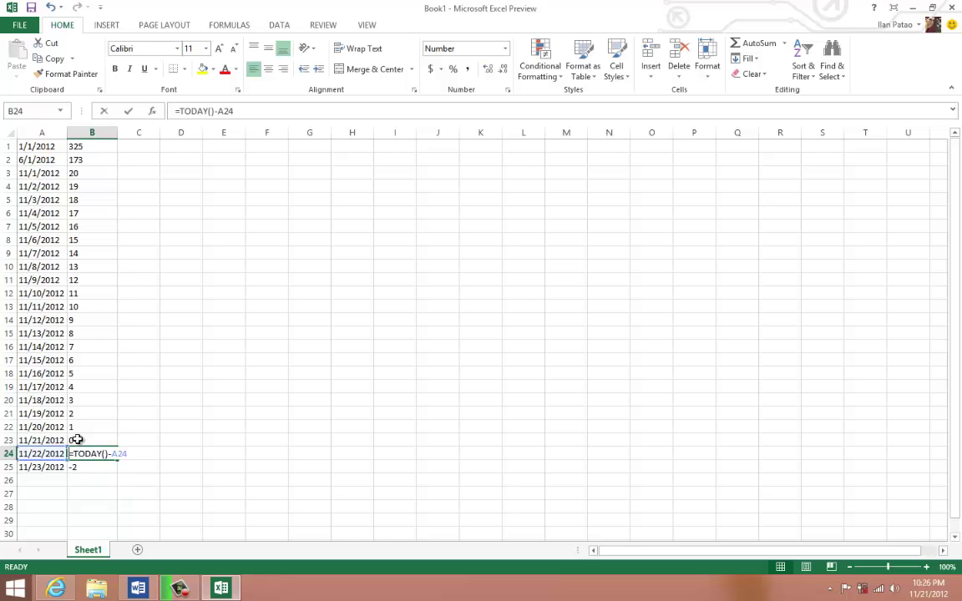
{"action": "left_click", "coordinate": [75, 401]}
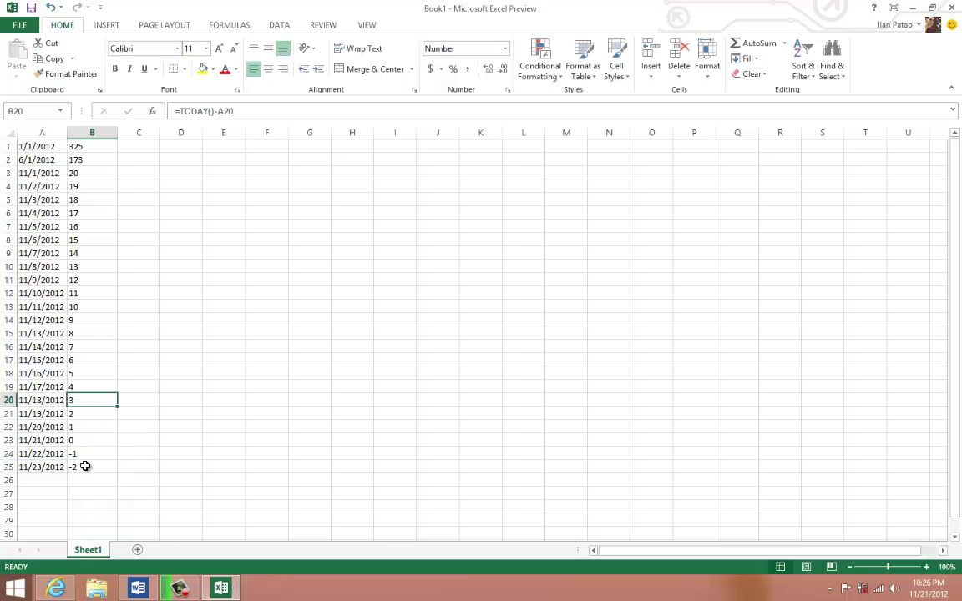
{"action": "left_click_drag", "start_coordinate": [85, 466], "coordinate": [9, 116]}
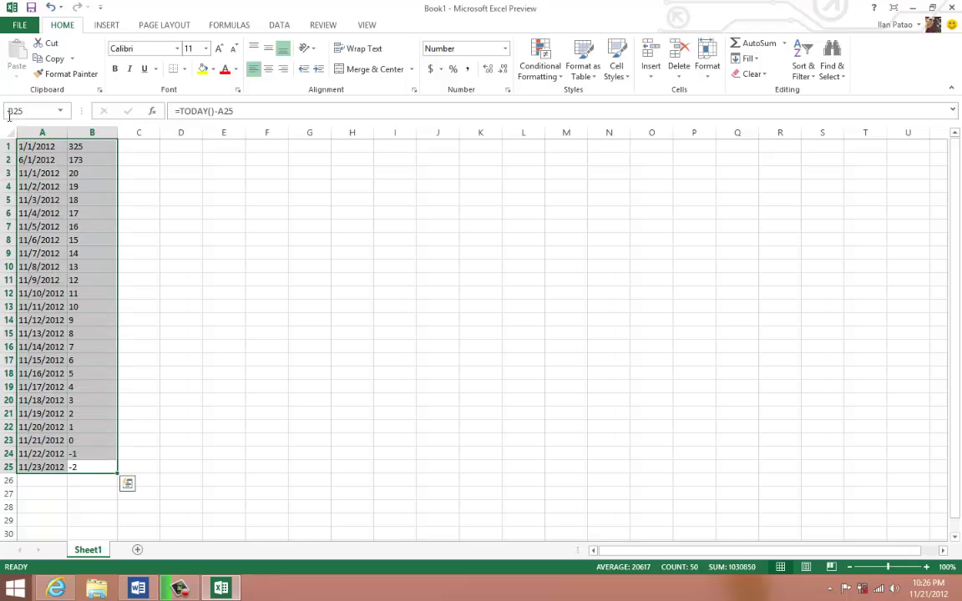
- Clear the dates and day counts from A1:B25
{"action": "key", "text": "Delete"}
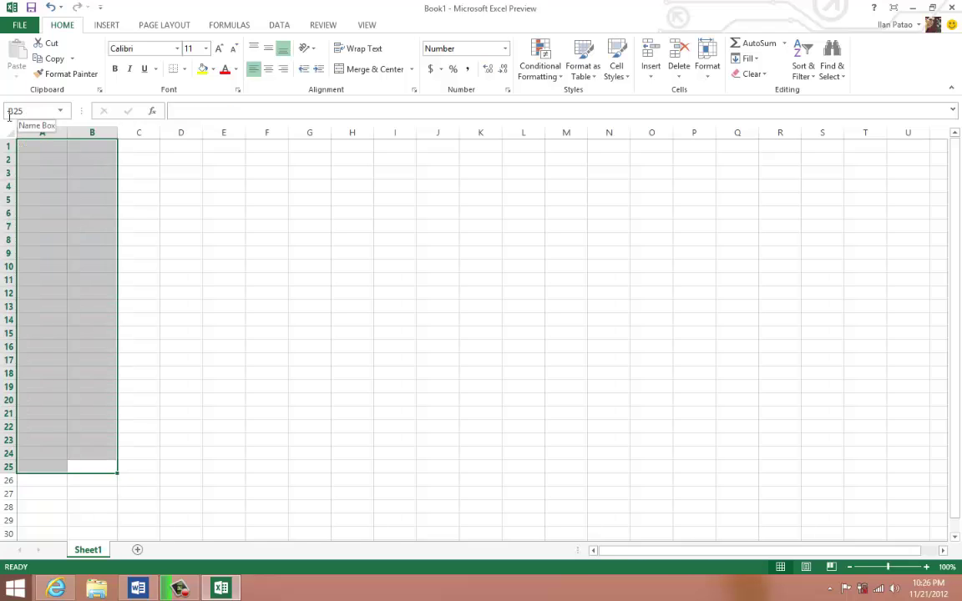
{"action": "left_click", "coordinate": [301, 318]}
{"action": "left_click", "coordinate": [114, 173]}
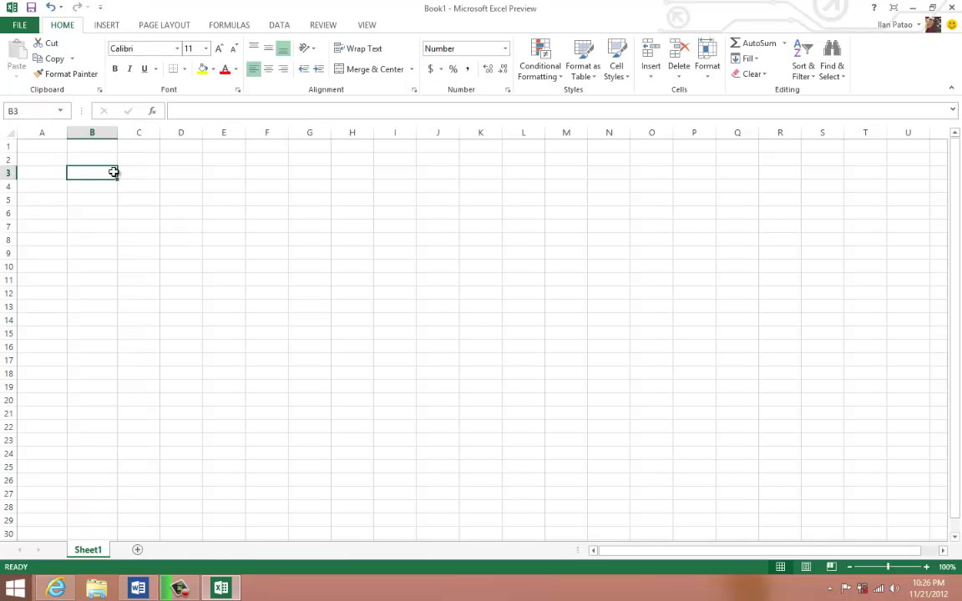
- Enter 11235 in A1, which displays as the date 10/4/1930
{"action": "left_click", "coordinate": [55, 146]}
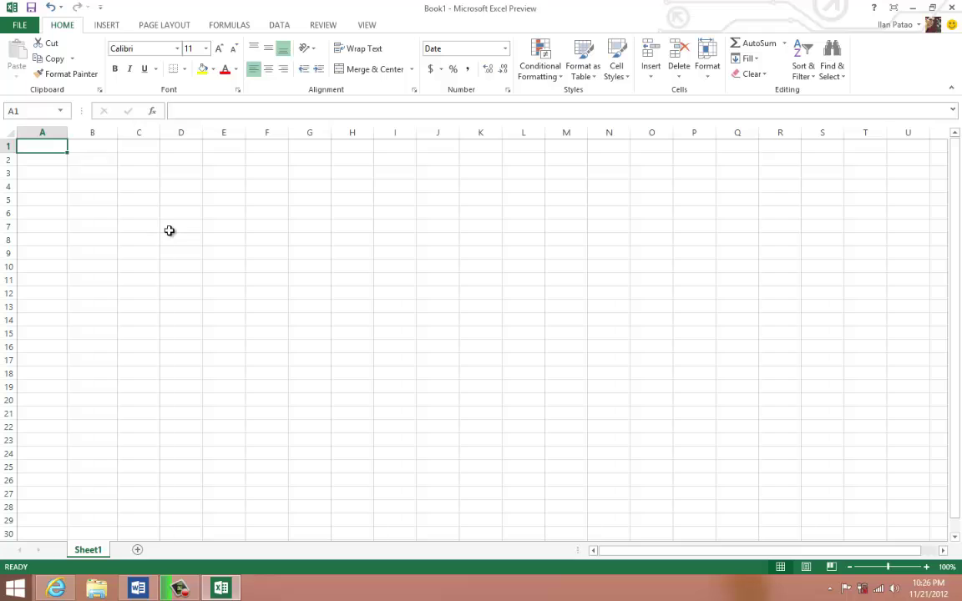
{"action": "right_click", "coordinate": [35, 152]}
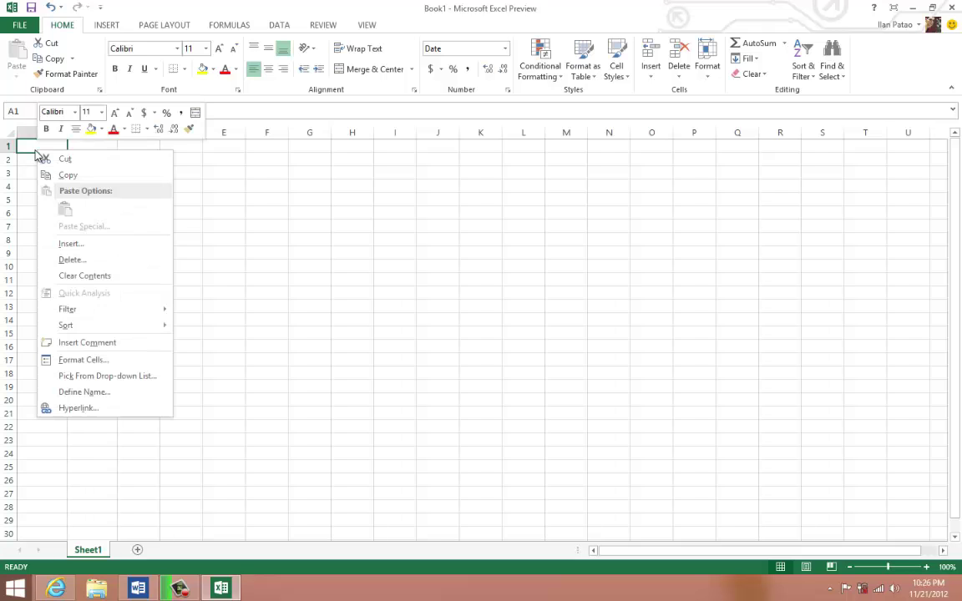
{"action": "left_click", "coordinate": [23, 147]}
{"action": "type", "text": "1"}
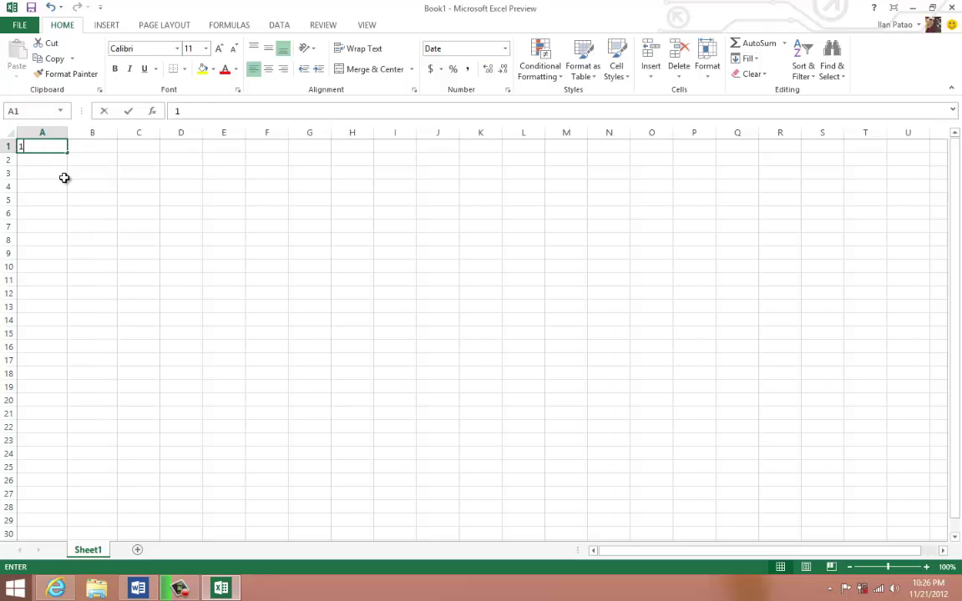
{"action": "type", "text": "1235"}
{"action": "left_click", "coordinate": [73, 198]}
{"action": "left_click", "coordinate": [37, 146]}
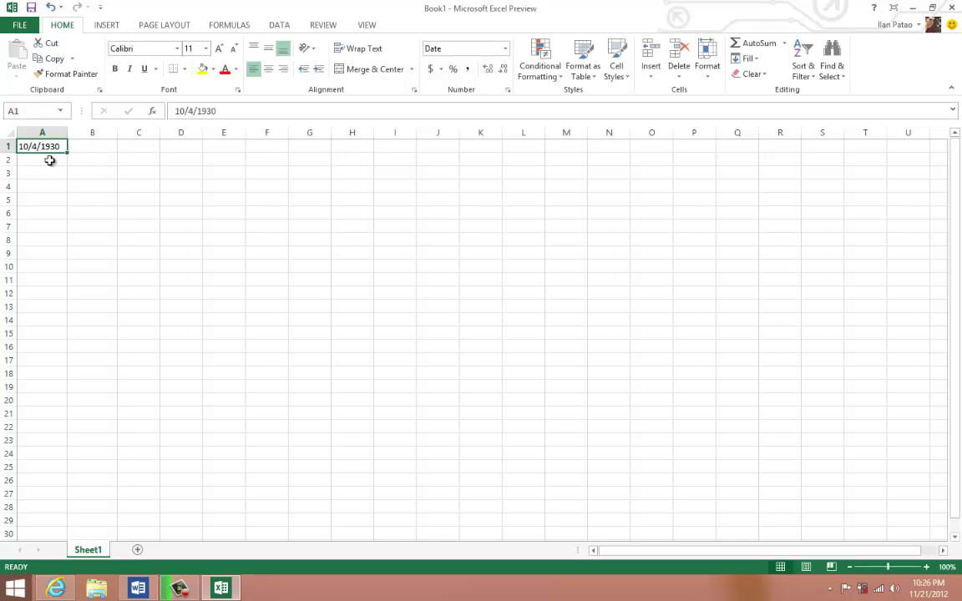
- Delete cells A1:F21 with Shift cells left to reset their formatting
{"action": "left_click", "coordinate": [104, 150]}
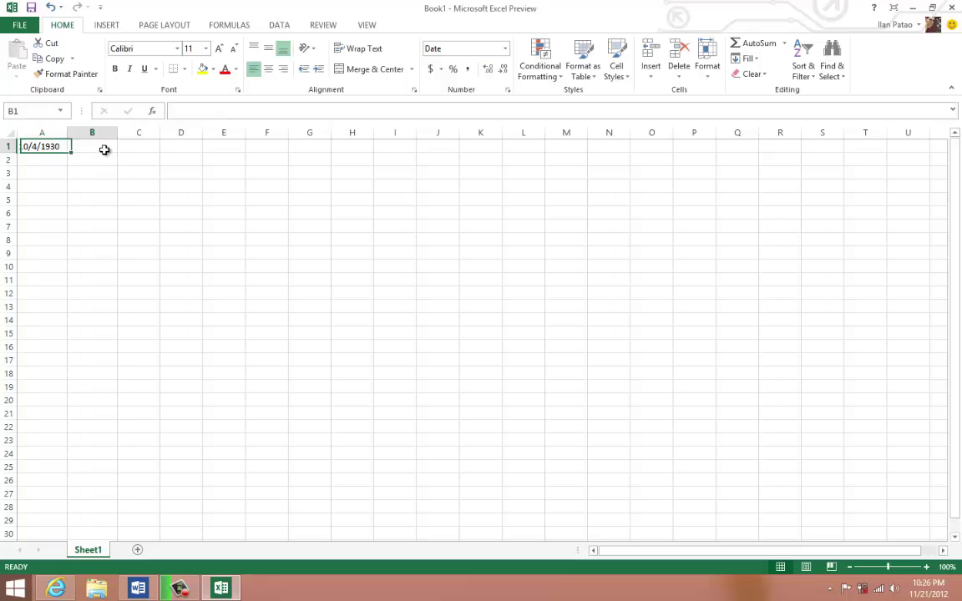
{"action": "left_click_drag", "start_coordinate": [39, 146], "coordinate": [267, 413]}
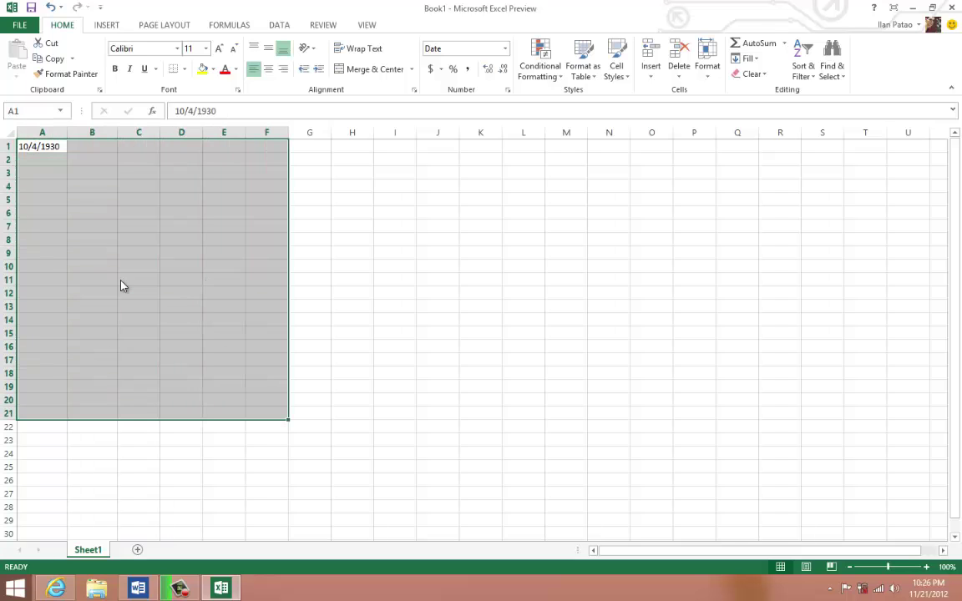
{"action": "right_click", "coordinate": [122, 282]}
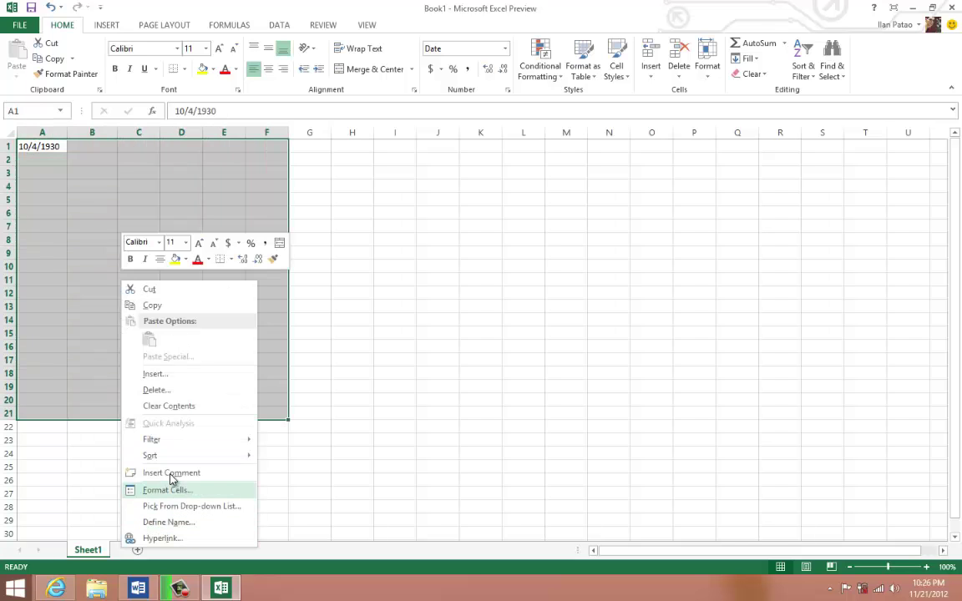
{"action": "left_click", "coordinate": [155, 390]}
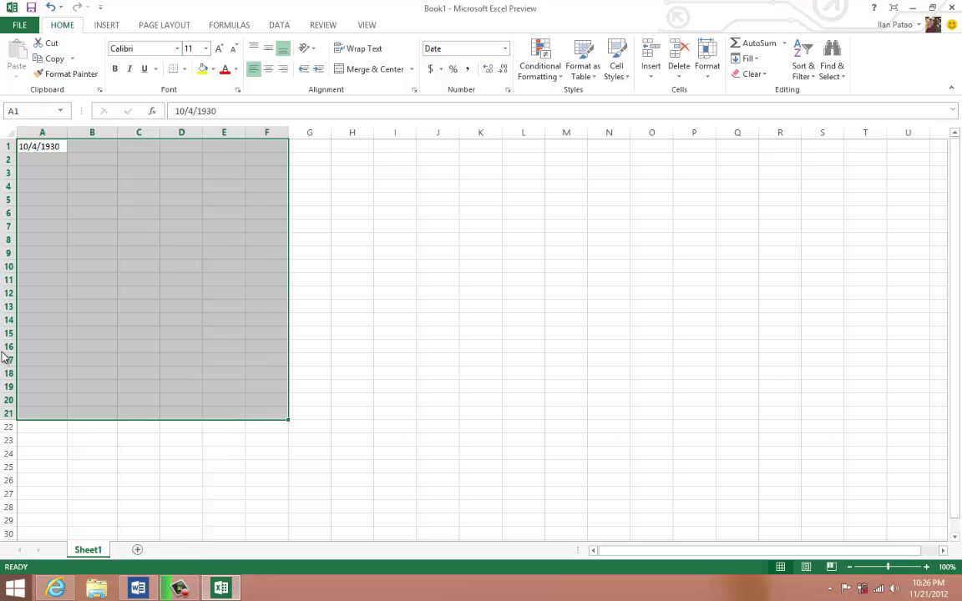
{"action": "left_click", "coordinate": [142, 426]}
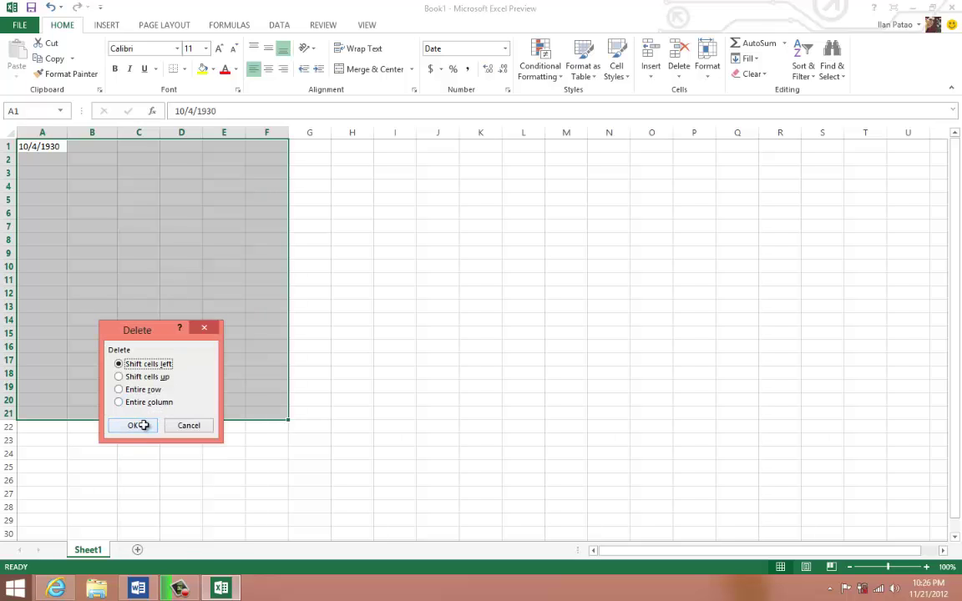
{"action": "left_click", "coordinate": [139, 226]}
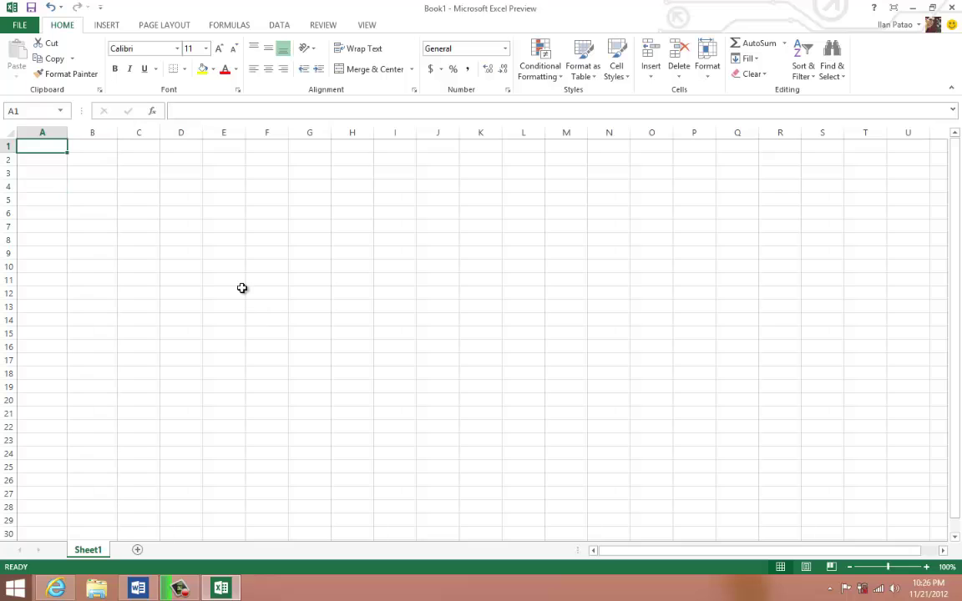
- Enter 112235 in A1, then correct it to 11235
{"action": "type", "text": "1122"}
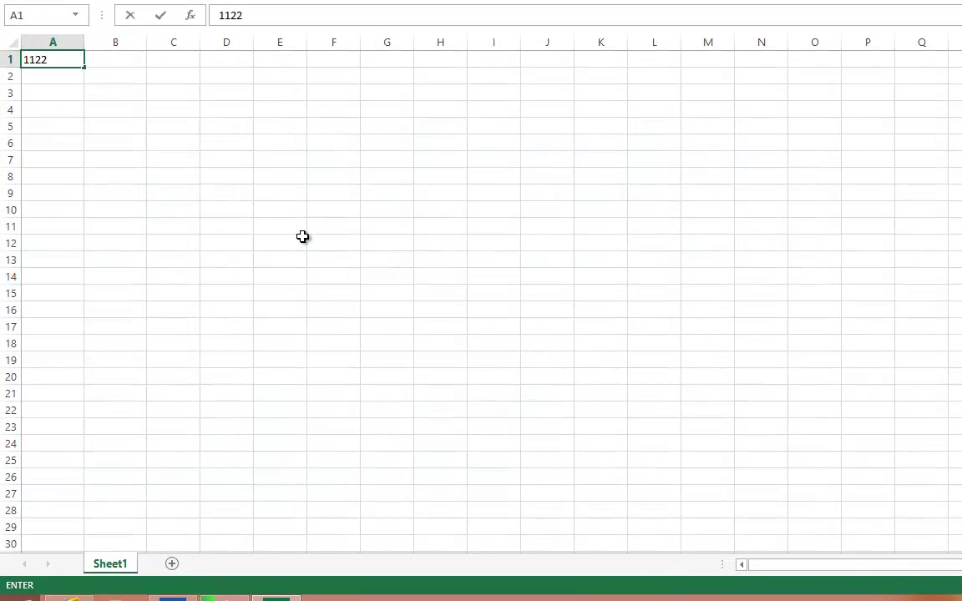
{"action": "type", "text": "35"}
{"action": "left_click", "coordinate": [283, 237]}
{"action": "left_click", "coordinate": [44, 60]}
{"action": "double_click", "coordinate": [62, 60]}
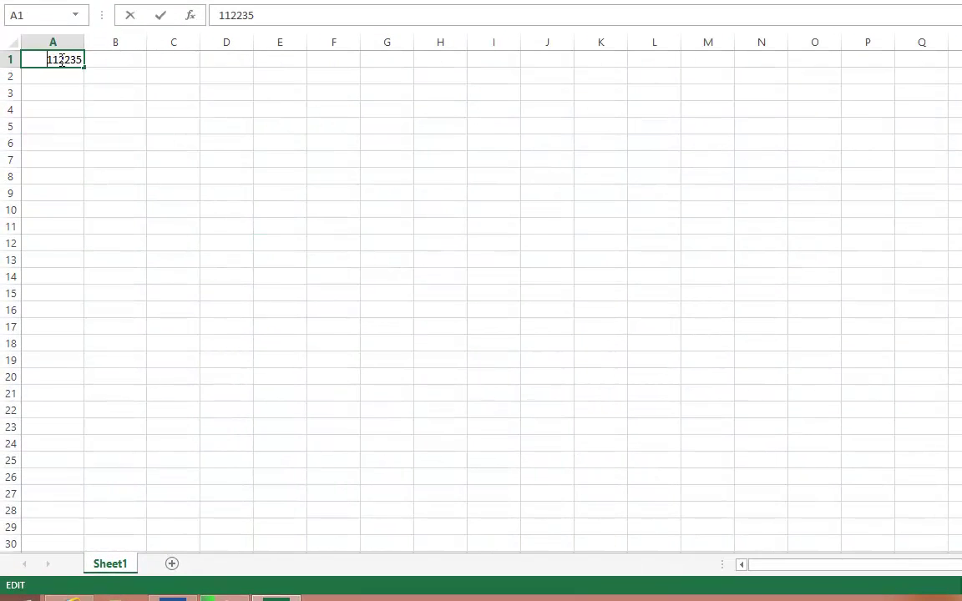
{"action": "key", "text": "BackSpace"}
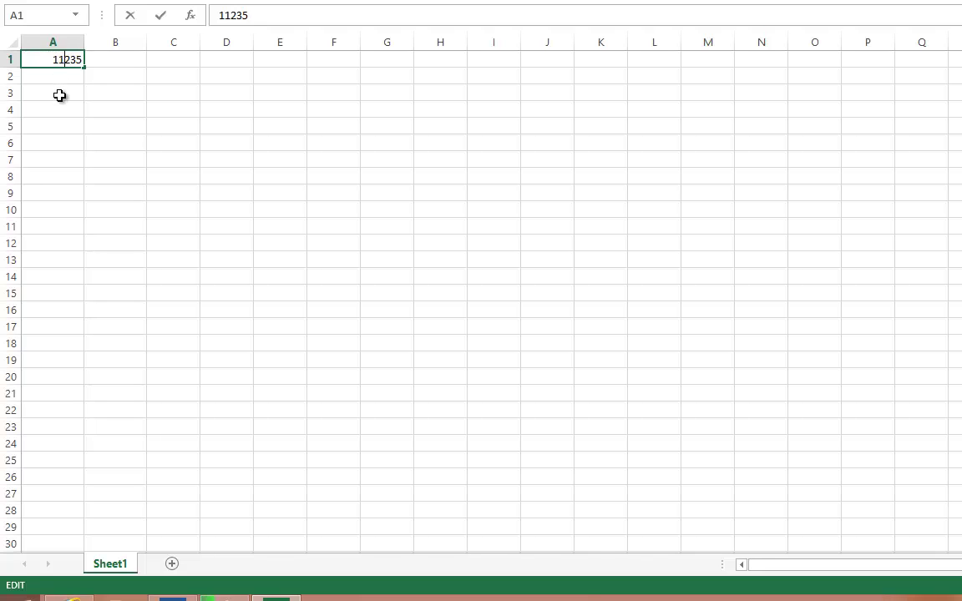
{"action": "left_click", "coordinate": [60, 93]}
{"action": "left_click", "coordinate": [74, 62]}
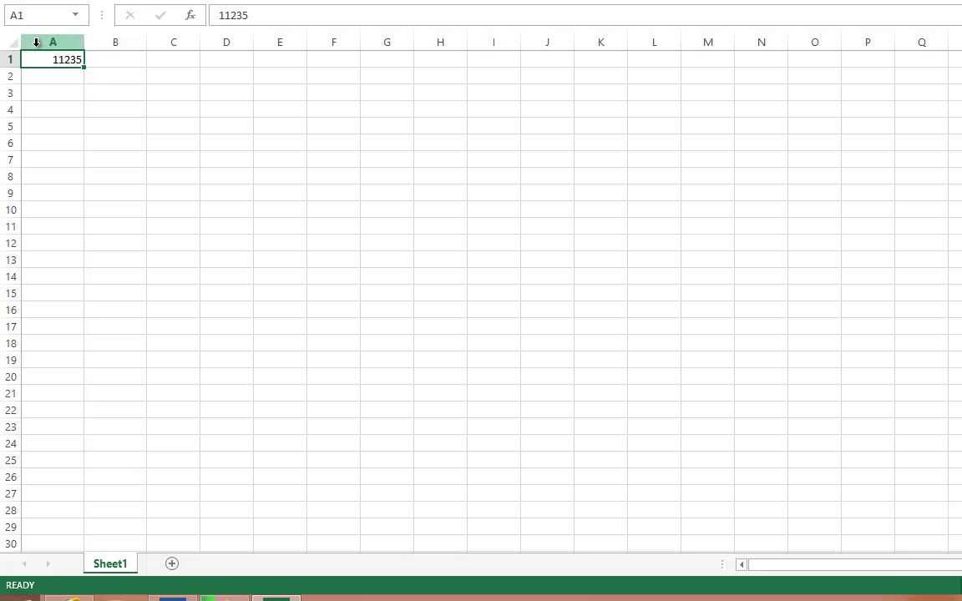
- Apply the Special Zip Code number format to 11235 in A1, then move to B1
{"action": "right_click", "coordinate": [56, 58]}
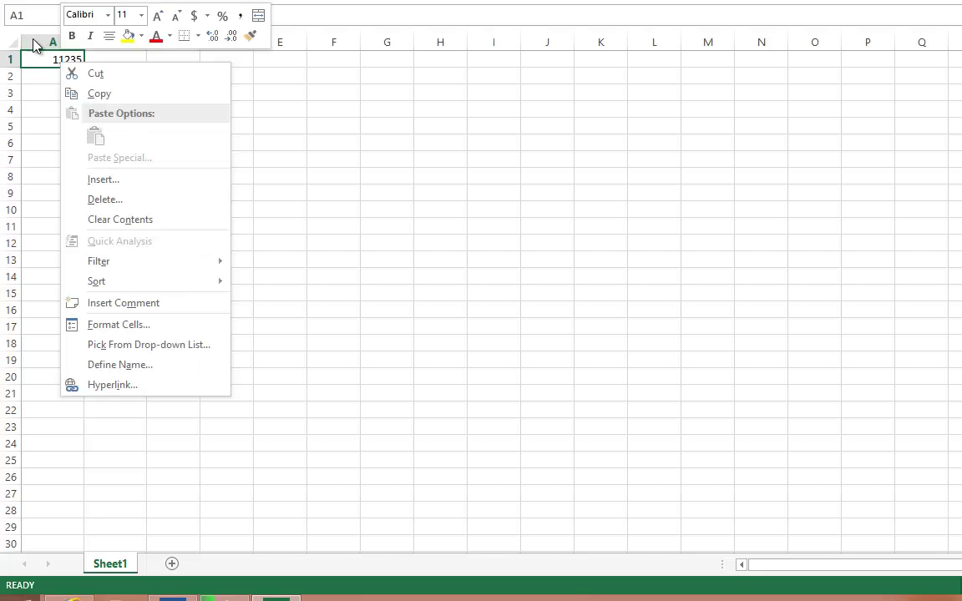
{"action": "left_click", "coordinate": [118, 323]}
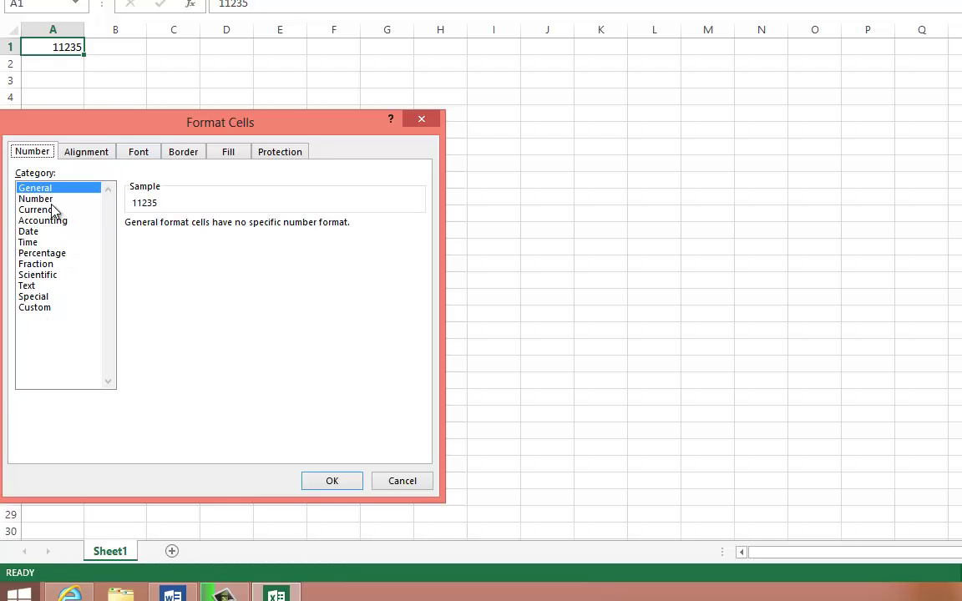
{"action": "left_click", "coordinate": [35, 307]}
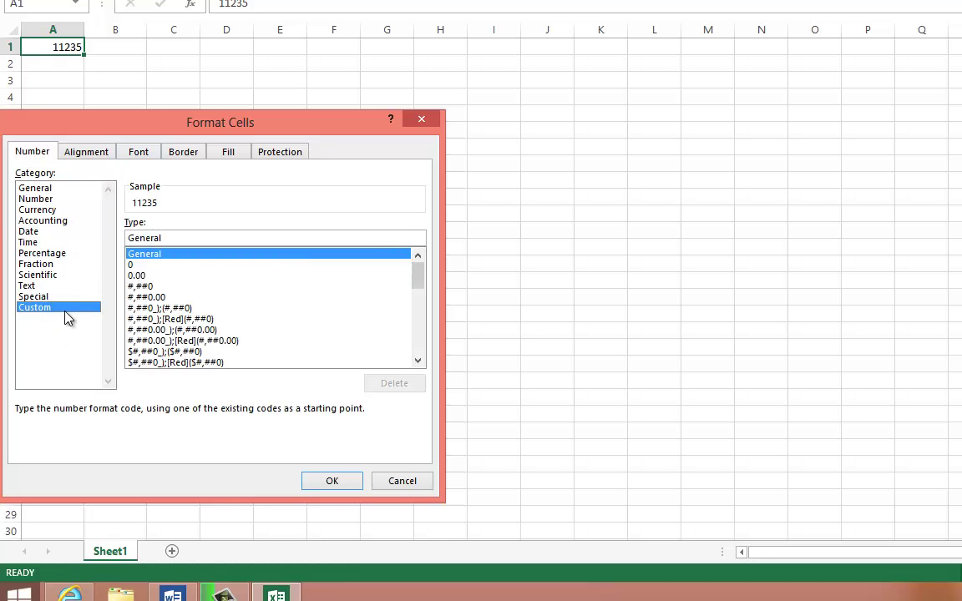
{"action": "left_click", "coordinate": [35, 297]}
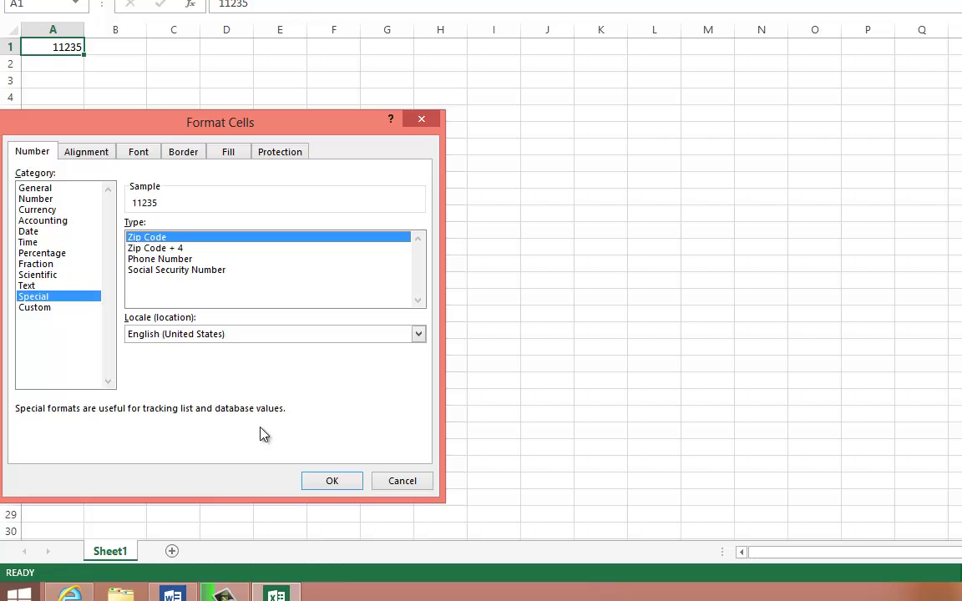
{"action": "left_click", "coordinate": [332, 483]}
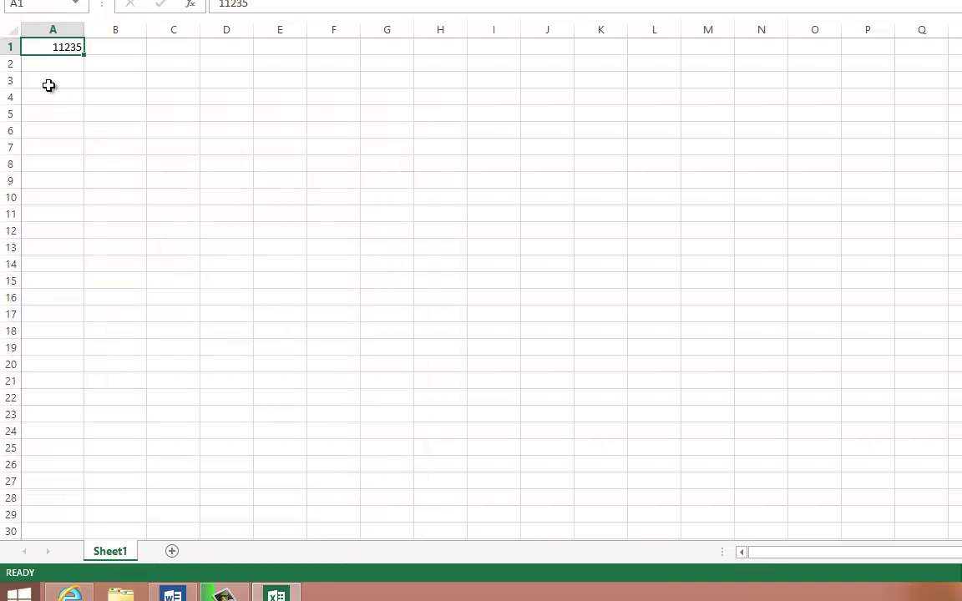
{"action": "double_click", "coordinate": [55, 48]}
{"action": "left_click_drag", "start_coordinate": [51, 48], "coordinate": [89, 49]}
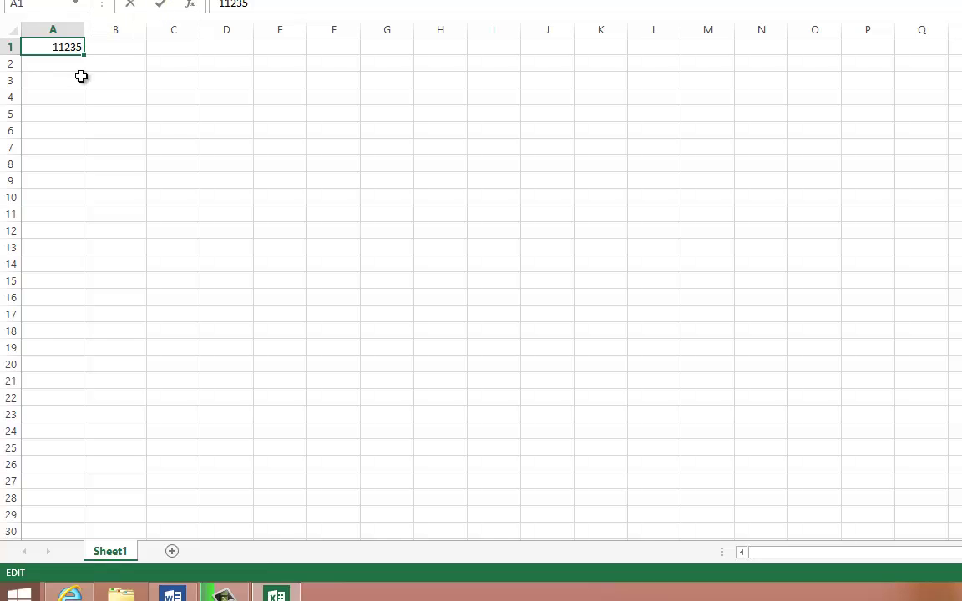
{"action": "left_click", "coordinate": [81, 76]}
{"action": "left_click", "coordinate": [110, 47]}
- Enter 2 in B1 and give it the Number format so it shows 2.00
{"action": "right_click", "coordinate": [112, 49]}
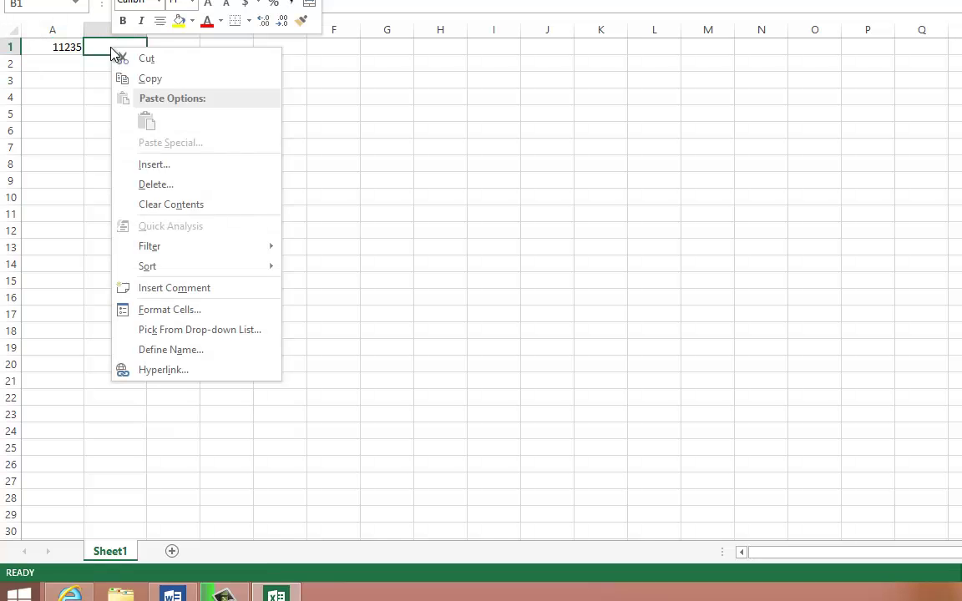
{"action": "key", "text": "Escape"}
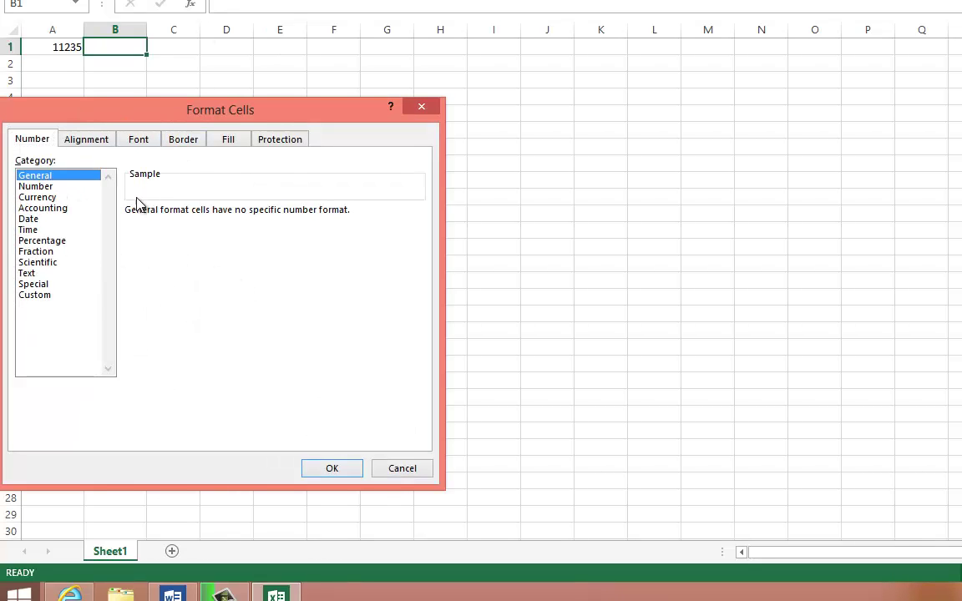
{"action": "left_click", "coordinate": [28, 189]}
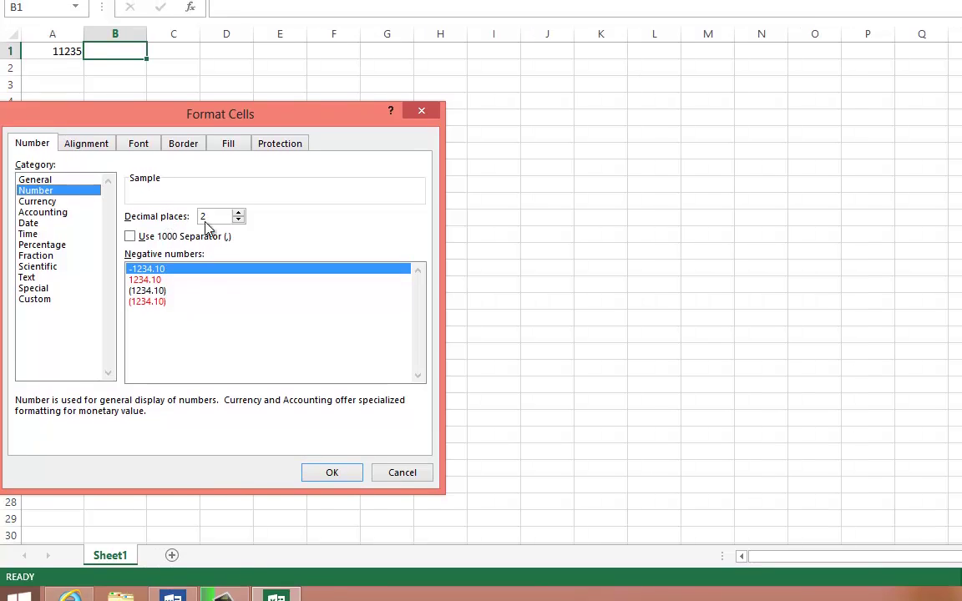
{"action": "left_click", "coordinate": [402, 481]}
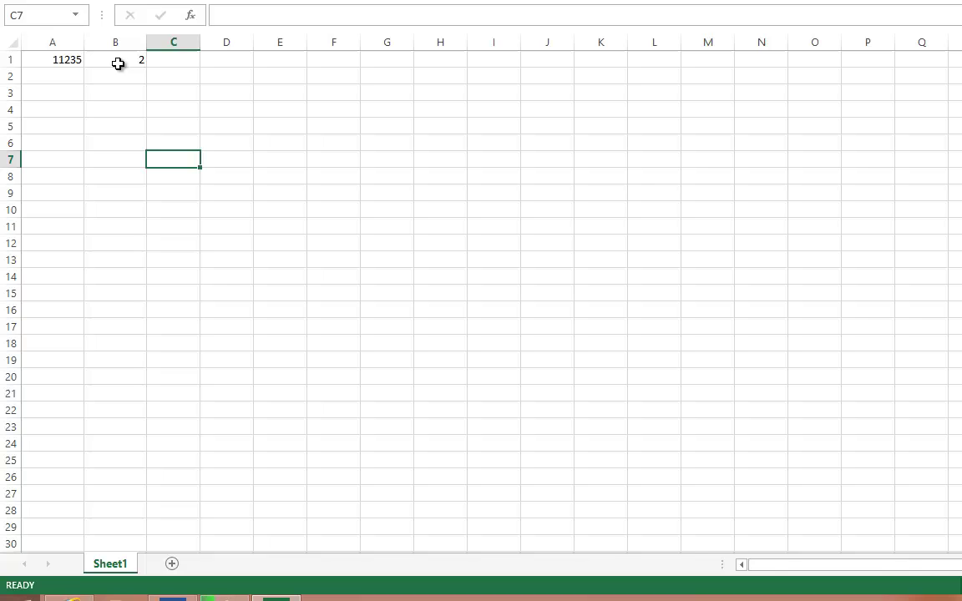
{"action": "left_click", "coordinate": [118, 60]}
{"action": "right_click", "coordinate": [121, 55]}
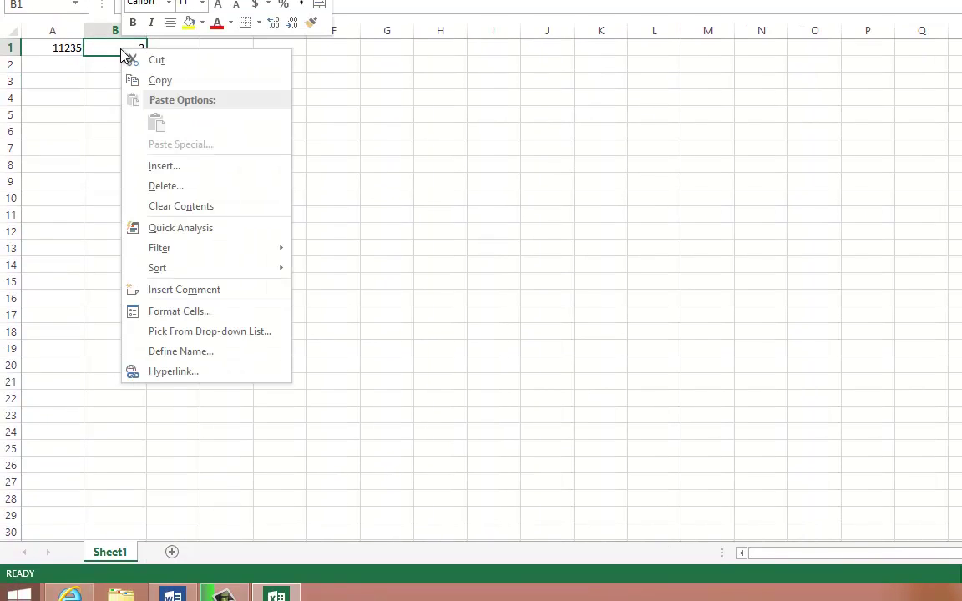
{"action": "left_click", "coordinate": [204, 313]}
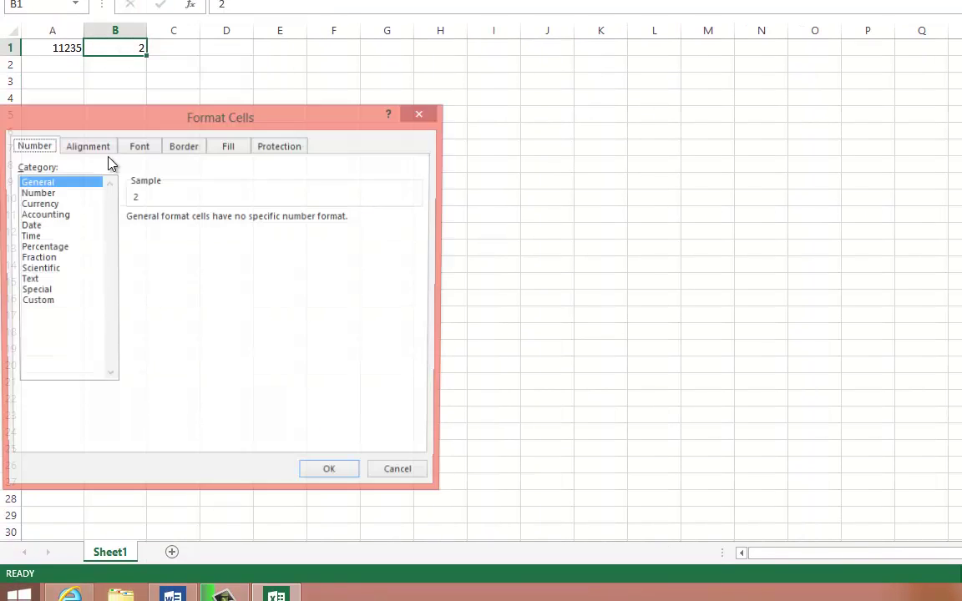
{"action": "left_click", "coordinate": [43, 194]}
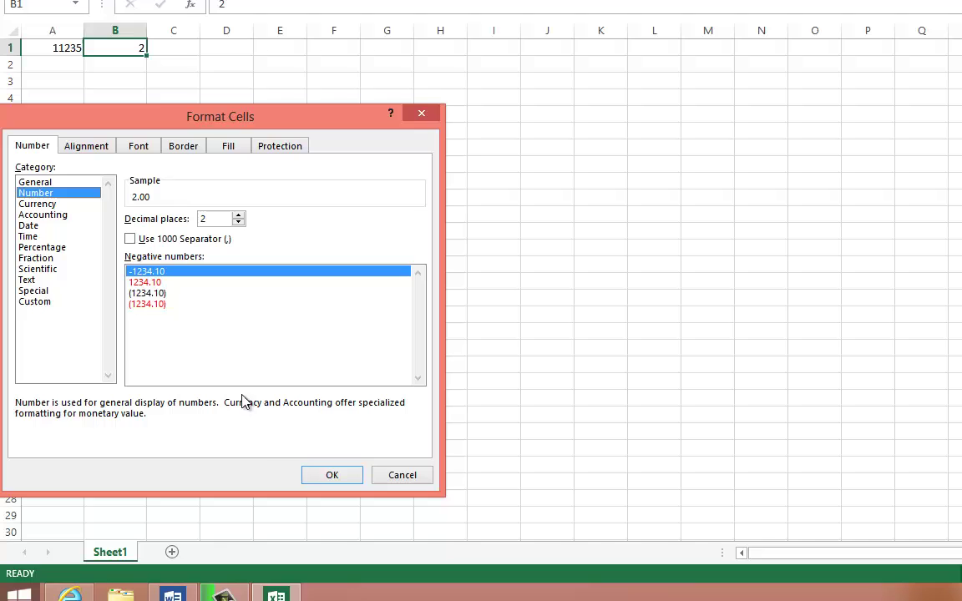
{"action": "left_click", "coordinate": [322, 476]}
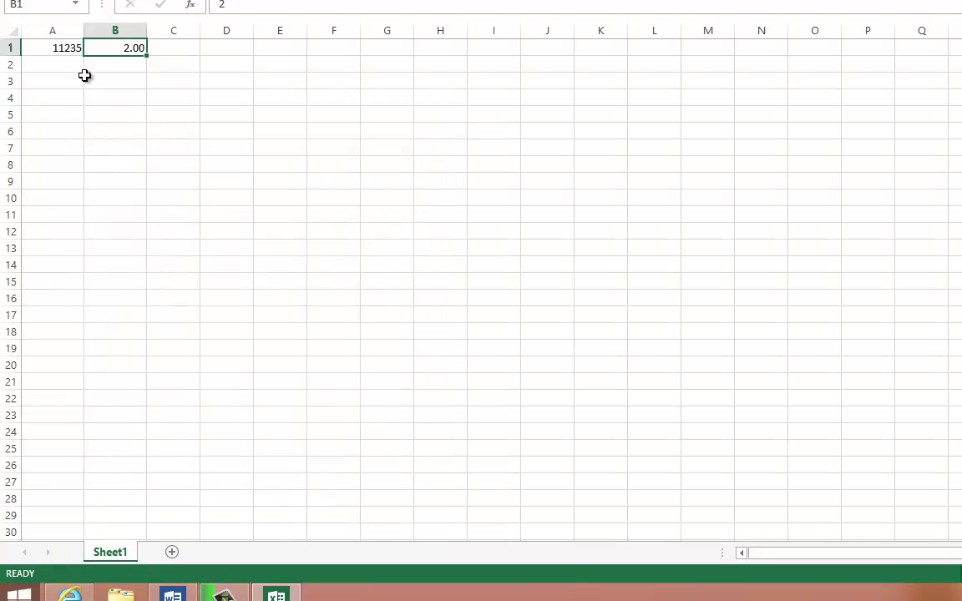
- Switch B1 to Currency format so it shows $2.00, then select A1:B1
{"action": "right_click", "coordinate": [98, 151]}
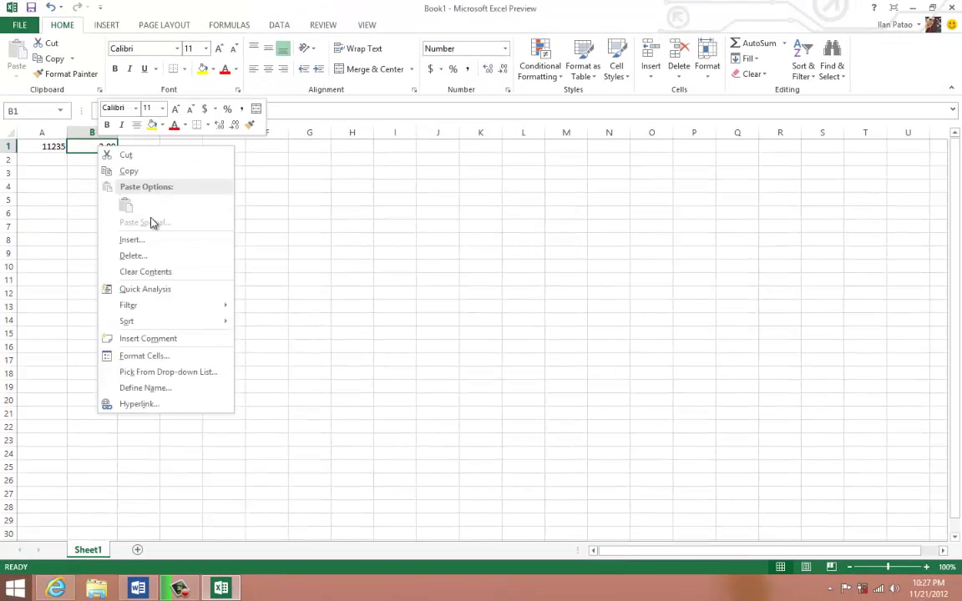
{"action": "left_click", "coordinate": [138, 324]}
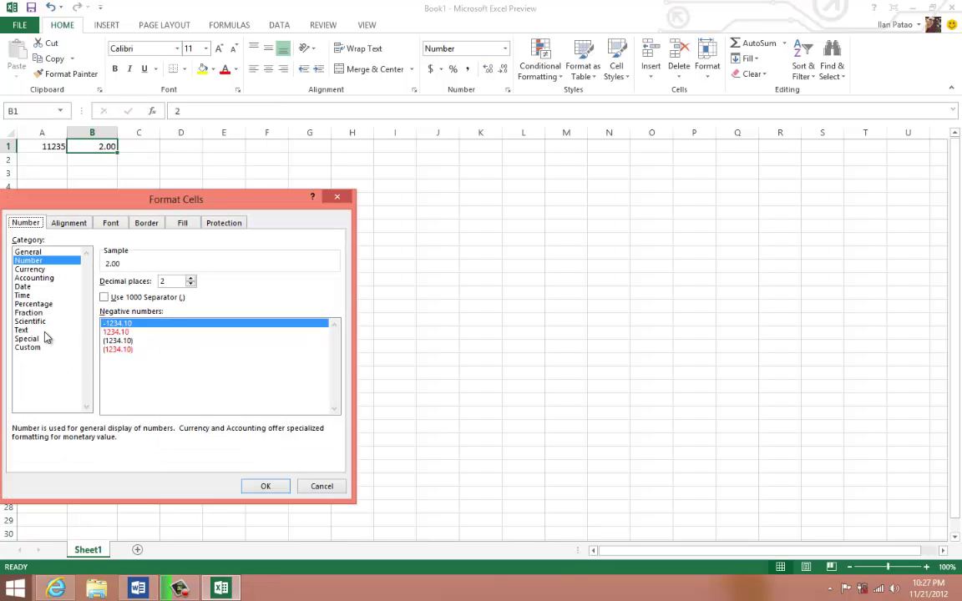
{"action": "left_click", "coordinate": [33, 269]}
{"action": "left_click", "coordinate": [266, 488]}
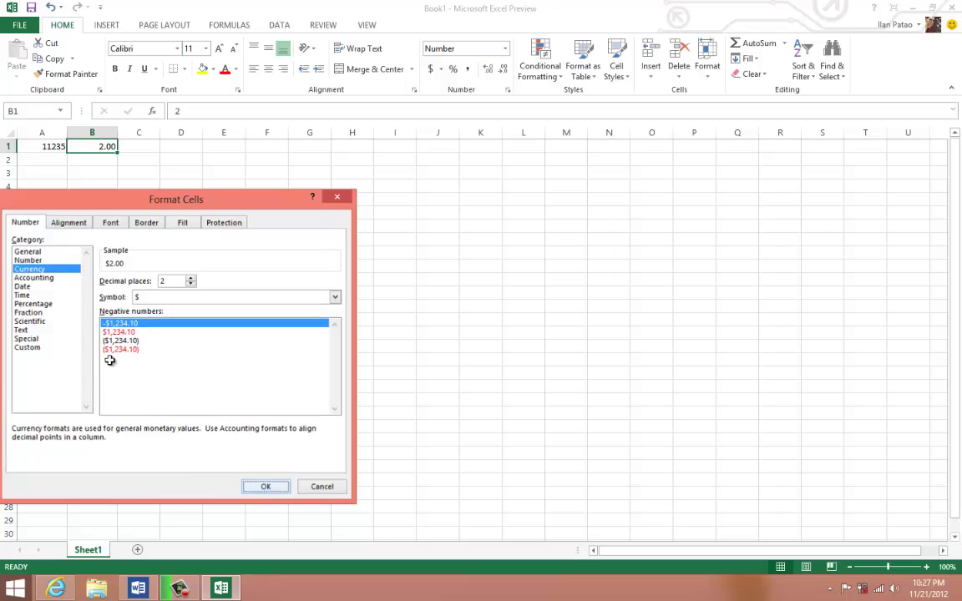
{"action": "left_click", "coordinate": [104, 158]}
{"action": "left_click", "coordinate": [90, 148]}
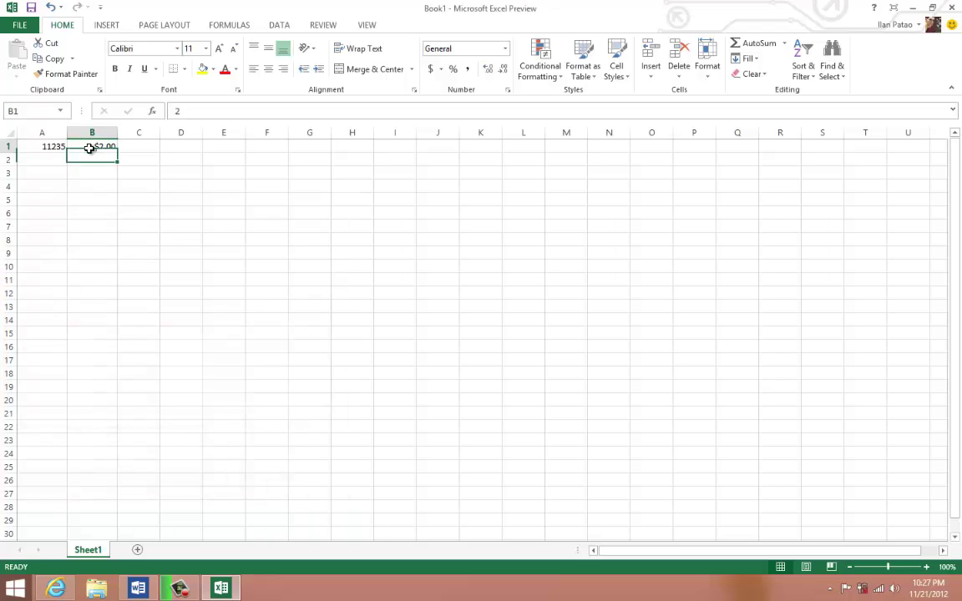
{"action": "left_click_drag", "start_coordinate": [90, 148], "coordinate": [43, 147]}
- Preview B1 in the Accounting, Date, Time, Percentage and Fraction number categories
{"action": "left_click", "coordinate": [86, 148]}
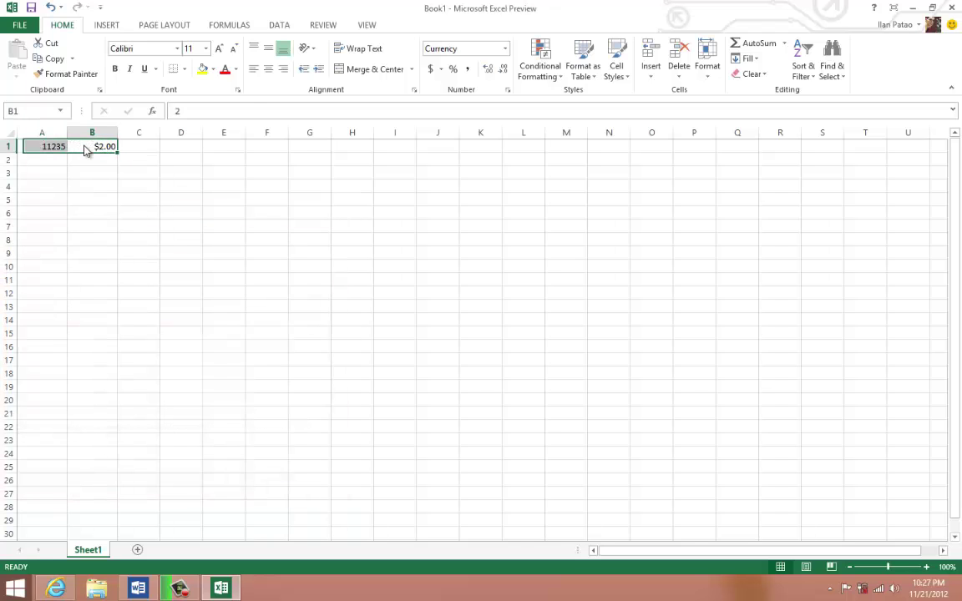
{"action": "right_click", "coordinate": [86, 146]}
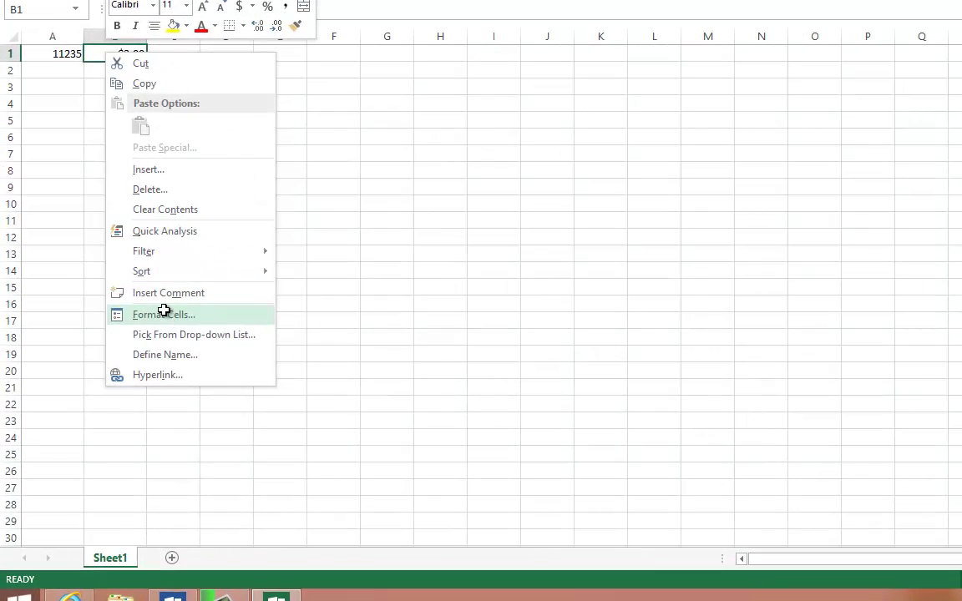
{"action": "left_click", "coordinate": [139, 345]}
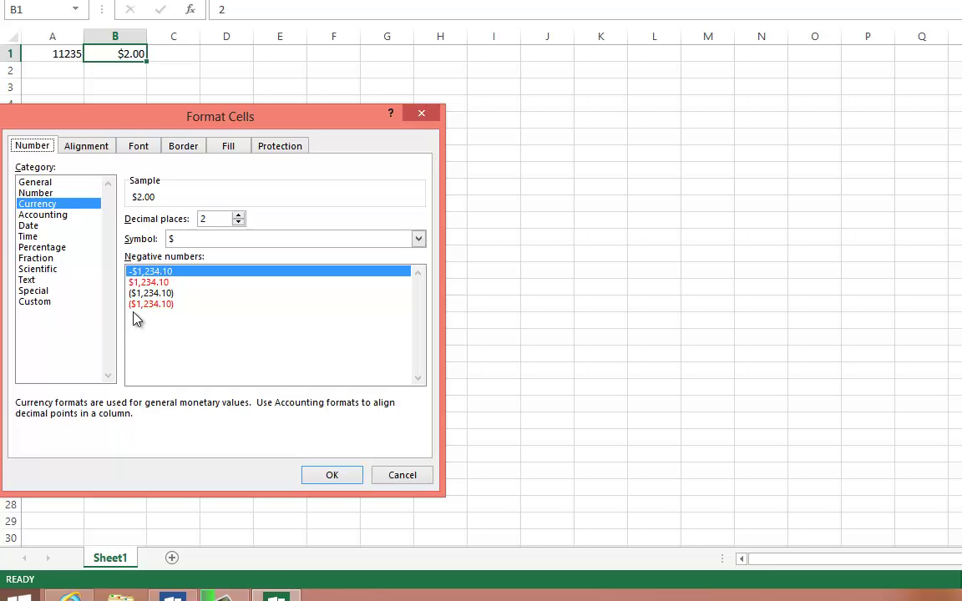
{"action": "left_click", "coordinate": [43, 215]}
{"action": "left_click", "coordinate": [29, 225]}
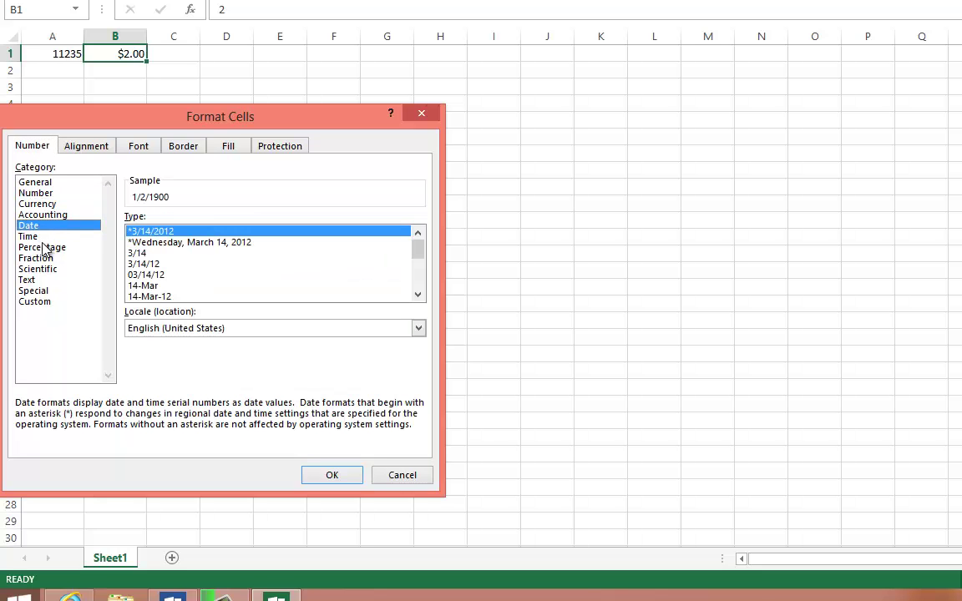
{"action": "left_click", "coordinate": [37, 237]}
{"action": "left_click", "coordinate": [43, 248]}
{"action": "left_click", "coordinate": [42, 258]}
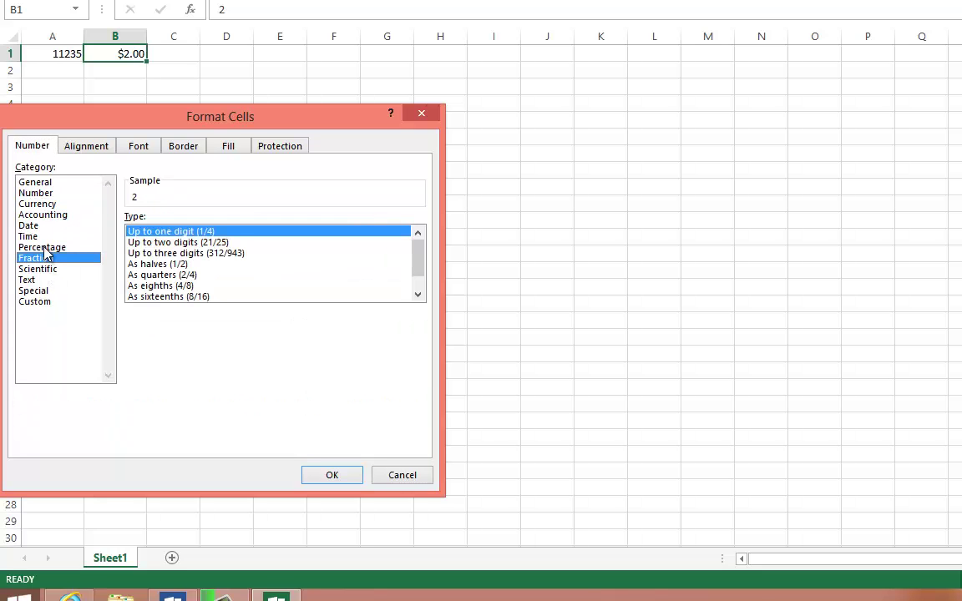
{"action": "left_click", "coordinate": [94, 238]}
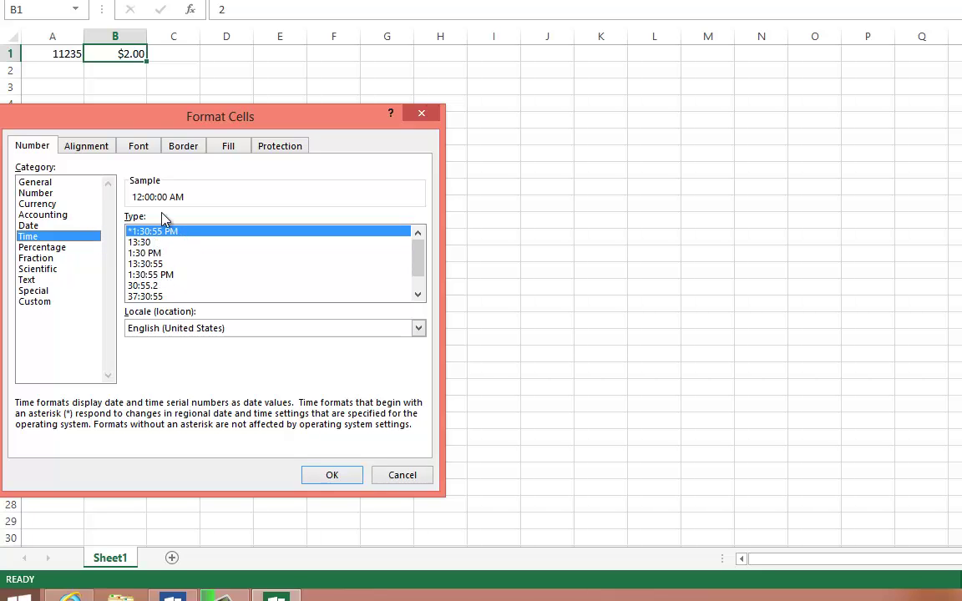
- Compare the 1:30:55 PM, 37:30:55, 13:30:55 and 1:30 PM time formats, then apply Fraction to B1
{"action": "left_click", "coordinate": [150, 275]}
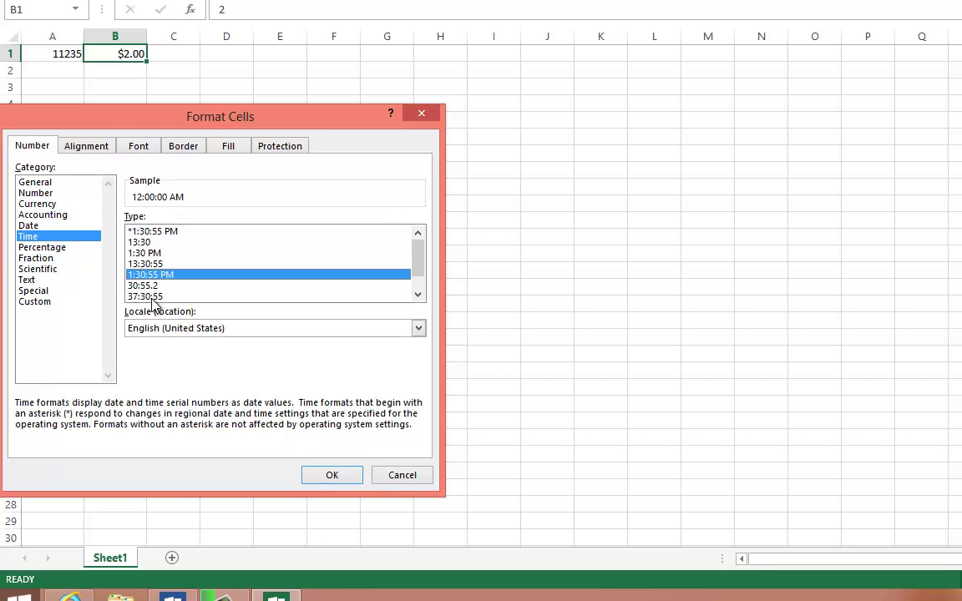
{"action": "left_click", "coordinate": [152, 296]}
{"action": "left_click", "coordinate": [152, 285]}
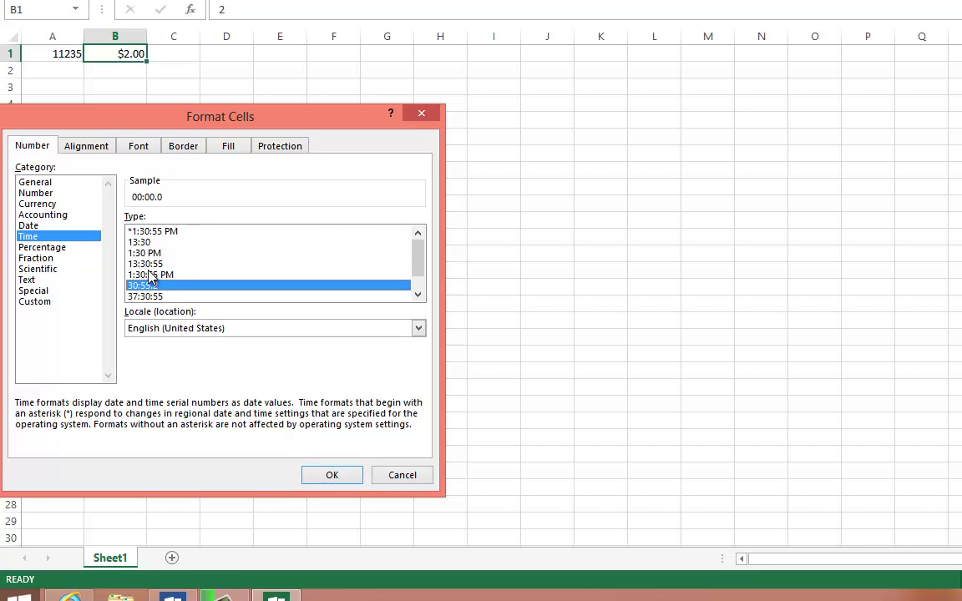
{"action": "left_click", "coordinate": [153, 273]}
{"action": "key", "text": "Up"}
{"action": "key", "text": "Up"}
{"action": "key", "text": "Up"}
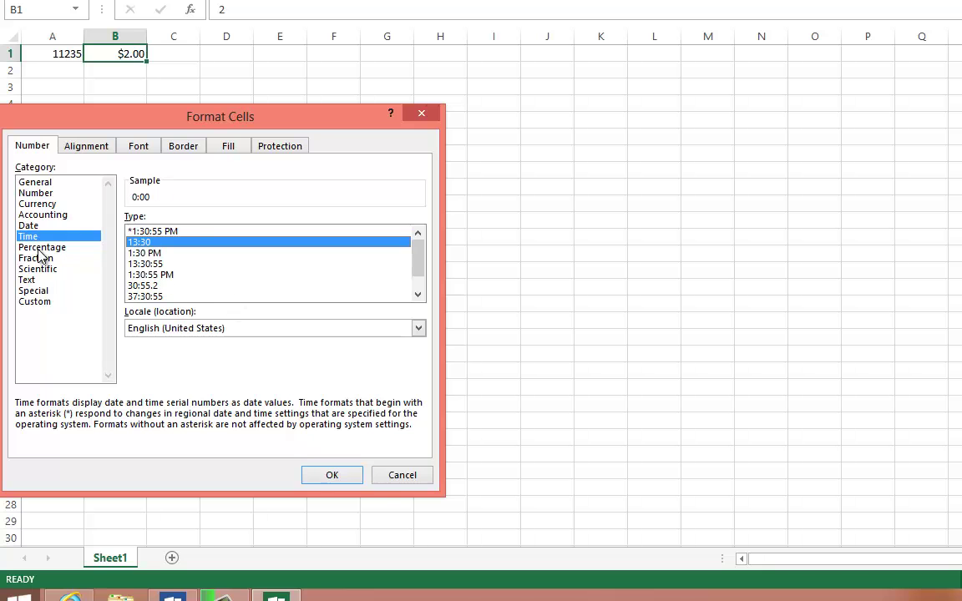
{"action": "left_click", "coordinate": [198, 264]}
{"action": "left_click", "coordinate": [197, 252]}
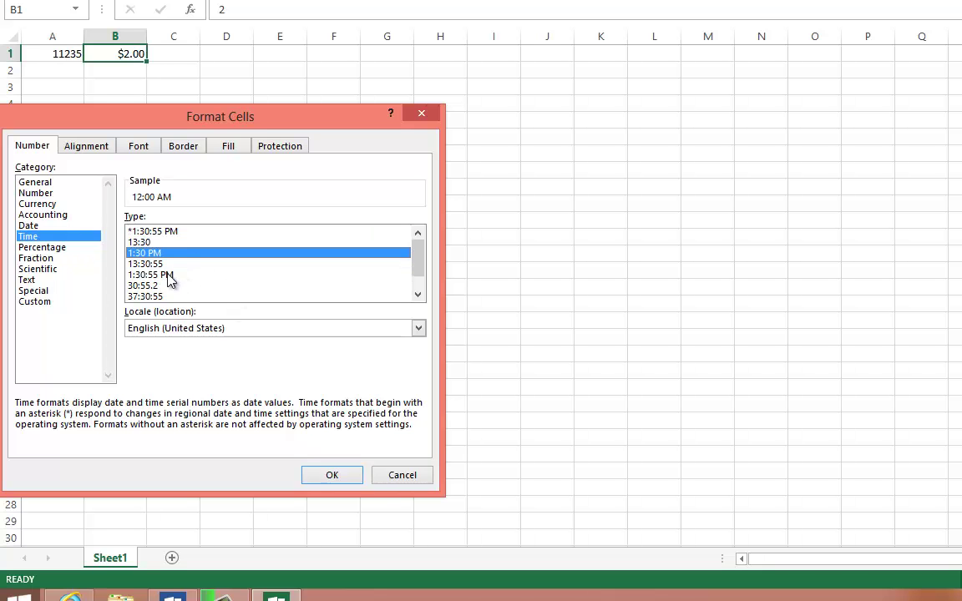
{"action": "left_click", "coordinate": [200, 275]}
{"action": "left_click", "coordinate": [37, 258]}
{"action": "left_click", "coordinate": [35, 290]}
{"action": "left_click", "coordinate": [36, 302]}
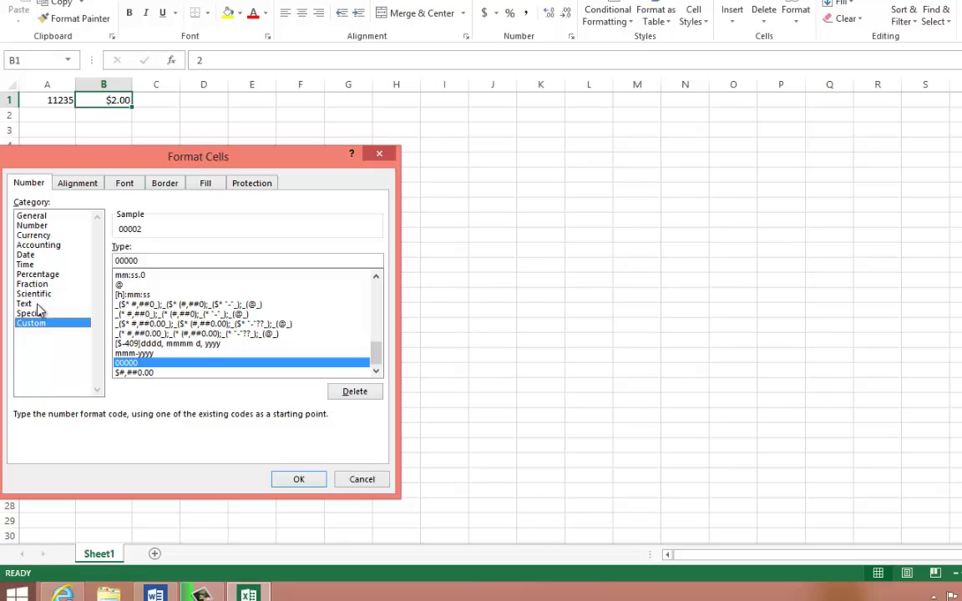
{"action": "left_click", "coordinate": [37, 294]}
{"action": "double_click", "coordinate": [38, 285]}
- Delete columns A and B and minimize Excel to reveal the Word outline
{"action": "left_click", "coordinate": [41, 265]}
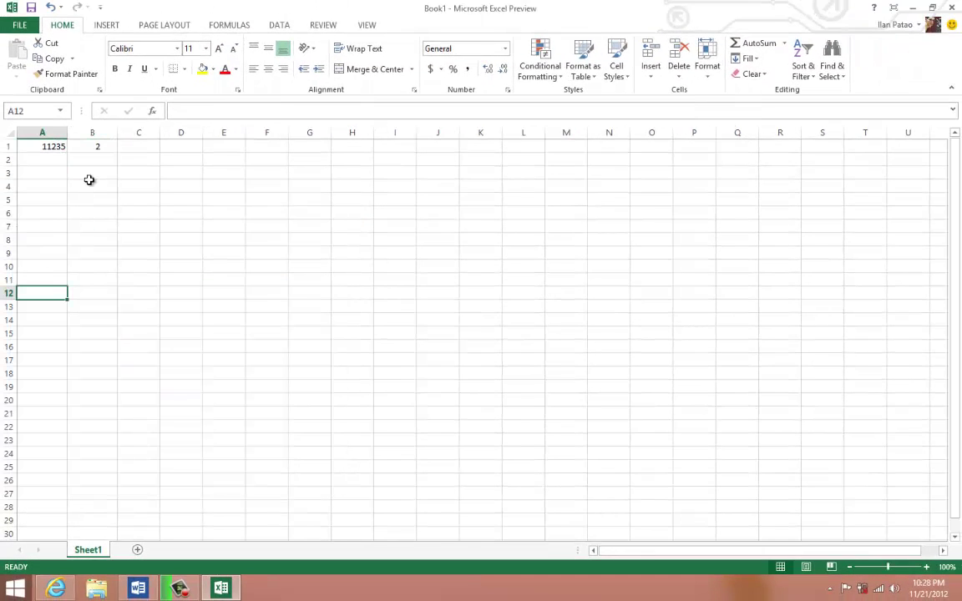
{"action": "left_click", "coordinate": [89, 181]}
{"action": "left_click_drag", "start_coordinate": [94, 135], "coordinate": [38, 134]}
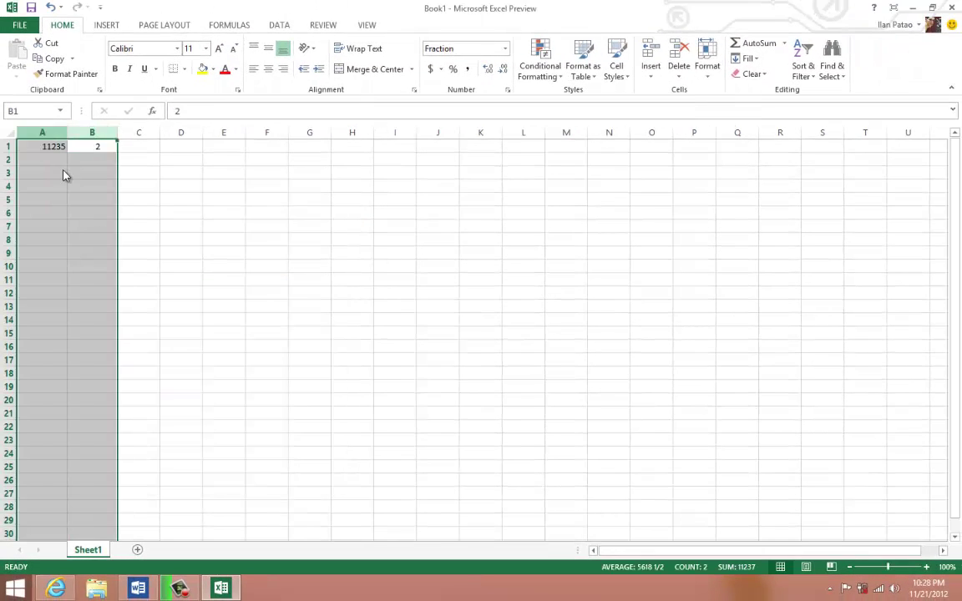
{"action": "right_click", "coordinate": [64, 172]}
{"action": "left_click", "coordinate": [94, 280]}
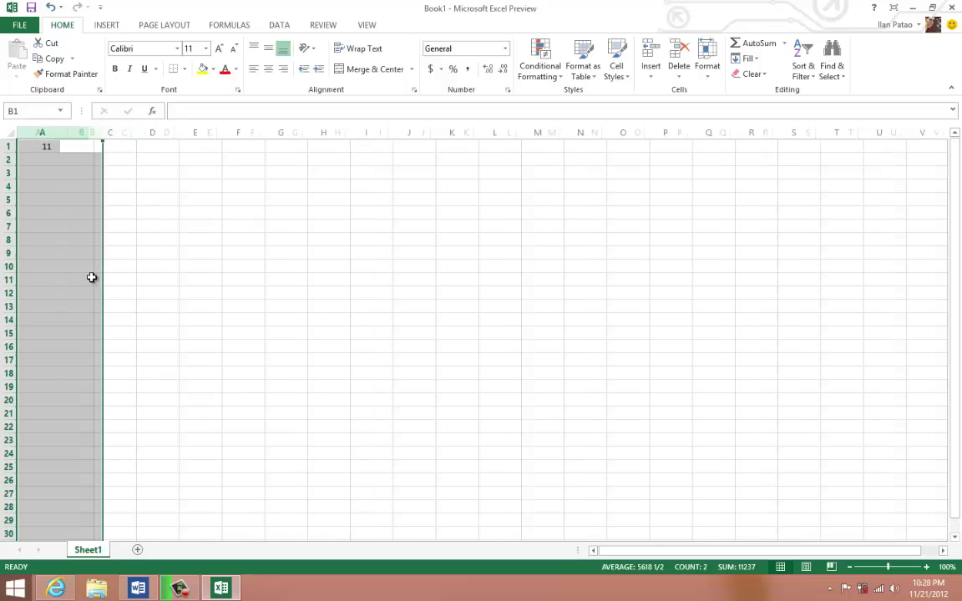
{"action": "left_click", "coordinate": [219, 588]}
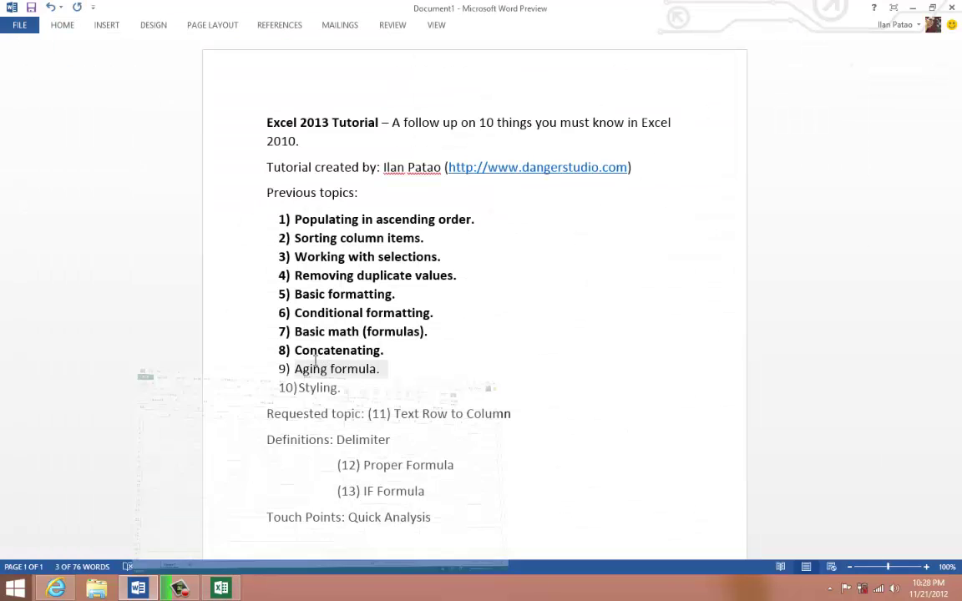
- Bold Word list items 9 'Aging formula.' and 10 'Styling.', then return to Excel
{"action": "left_click_drag", "start_coordinate": [366, 390], "coordinate": [280, 375]}
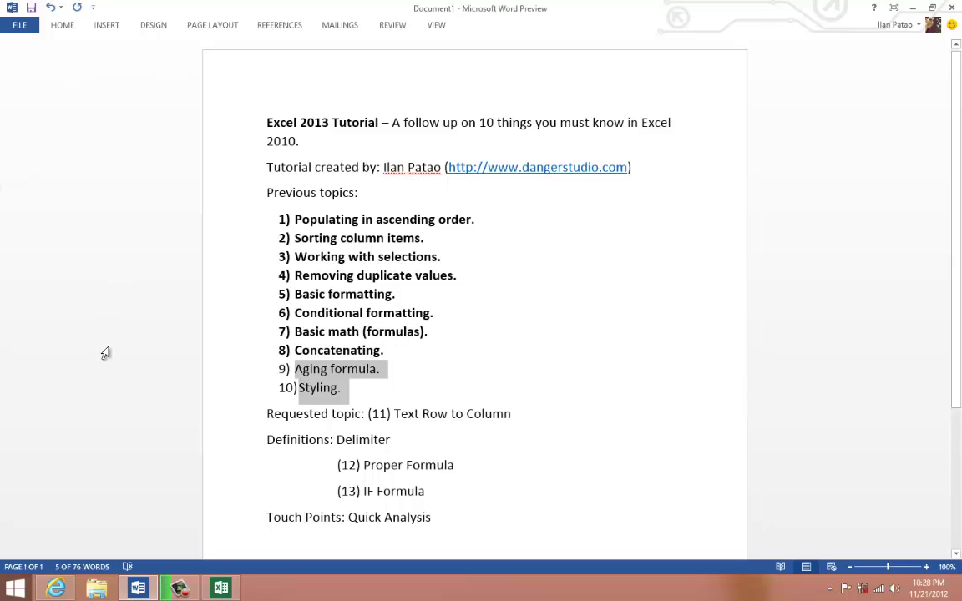
{"action": "right_click", "coordinate": [333, 387]}
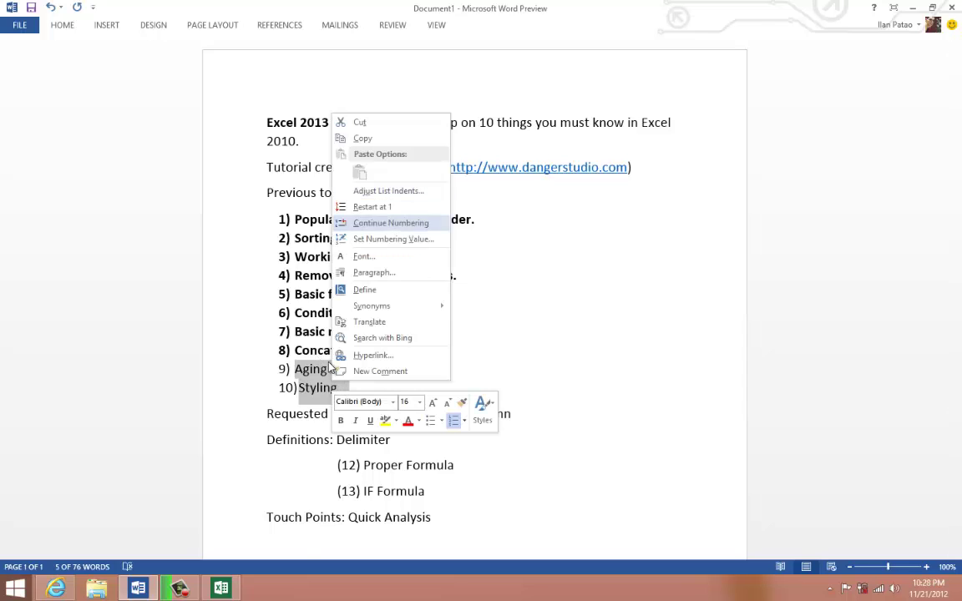
{"action": "key", "text": "Escape"}
{"action": "left_click_drag", "start_coordinate": [355, 392], "coordinate": [302, 382]}
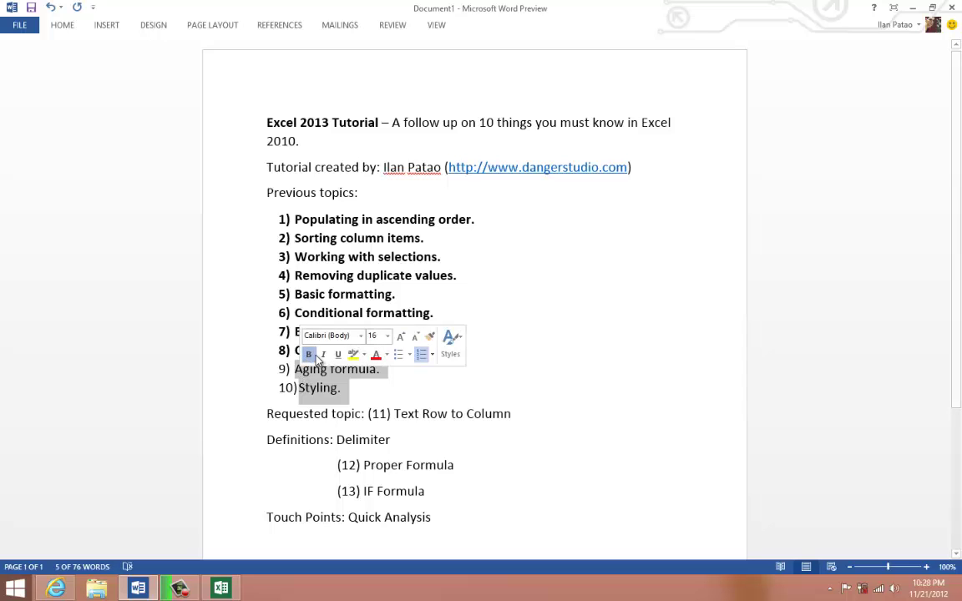
{"action": "left_click", "coordinate": [312, 354]}
{"action": "left_click_drag", "start_coordinate": [394, 414], "coordinate": [521, 414]}
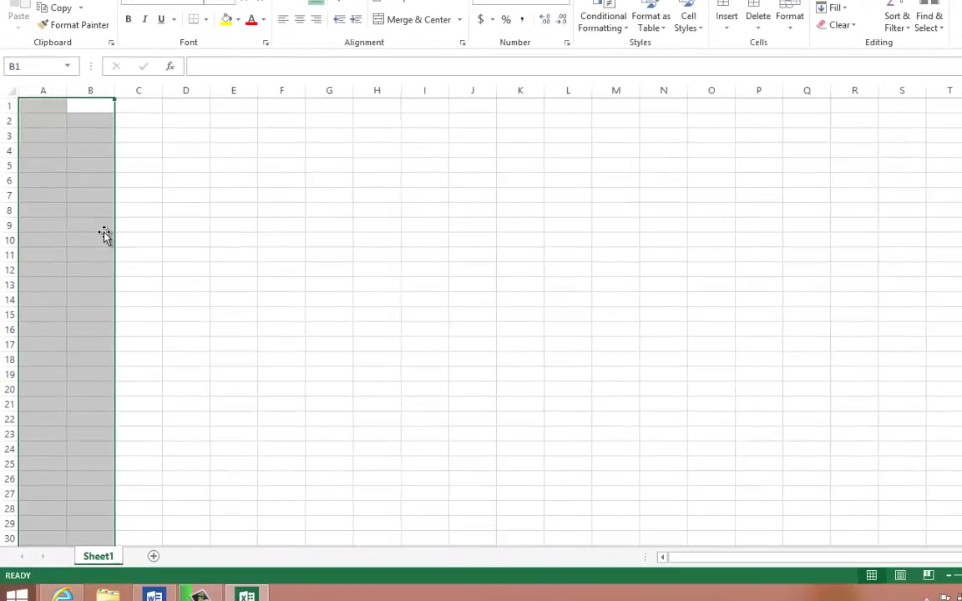
{"action": "left_click", "coordinate": [102, 230]}
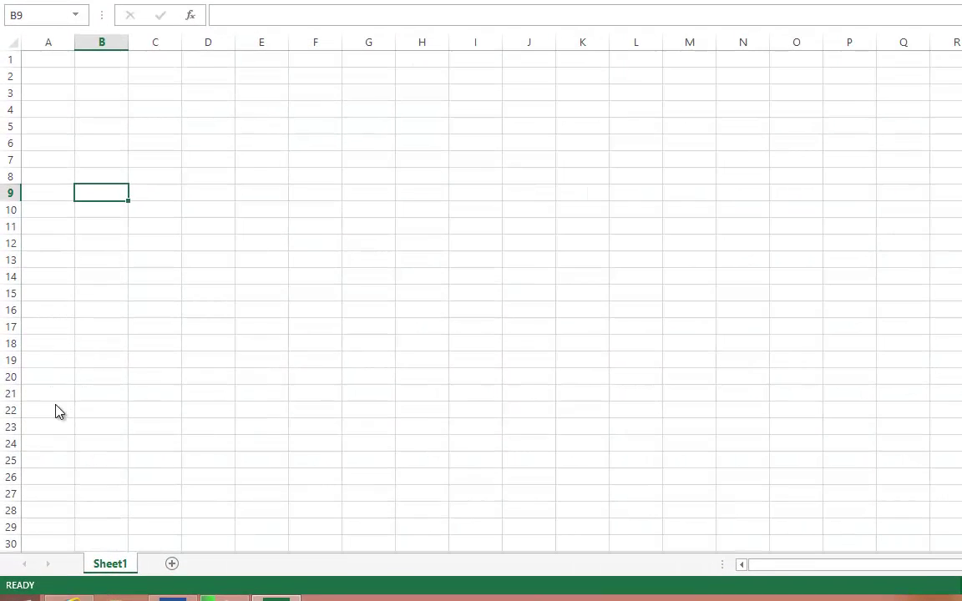
- Enter 1,2,3 in cells A1 and A2
{"action": "key", "text": "Down"}
{"action": "key", "text": "Down"}
{"action": "key", "text": "Down"}
{"action": "key", "text": "Down"}
{"action": "key", "text": "Down"}
{"action": "key", "text": "Down"}
{"action": "key", "text": "Down"}
{"action": "key", "text": "Down"}
{"action": "key", "text": "Down"}
{"action": "key", "text": "Down"}
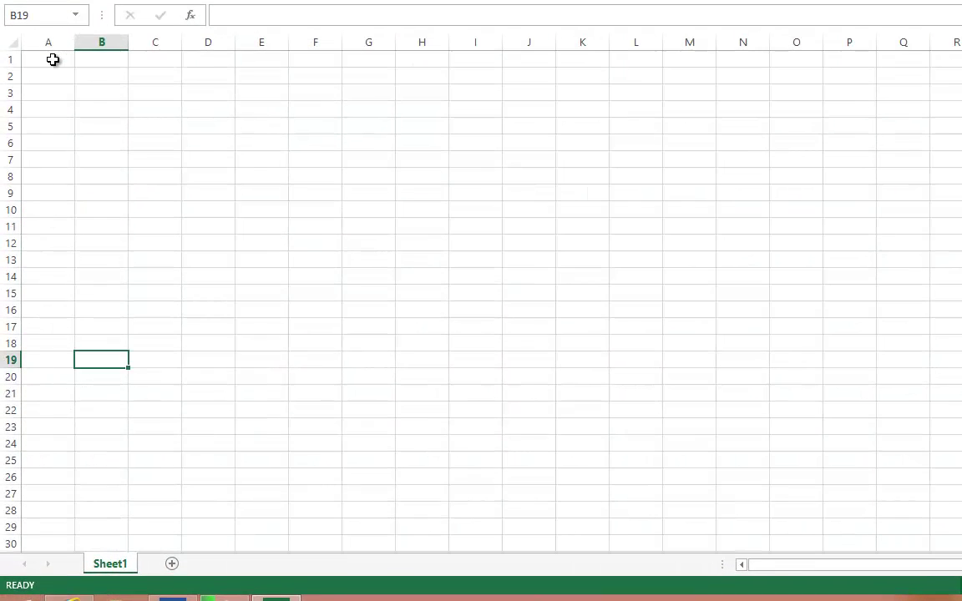
{"action": "left_click", "coordinate": [53, 59]}
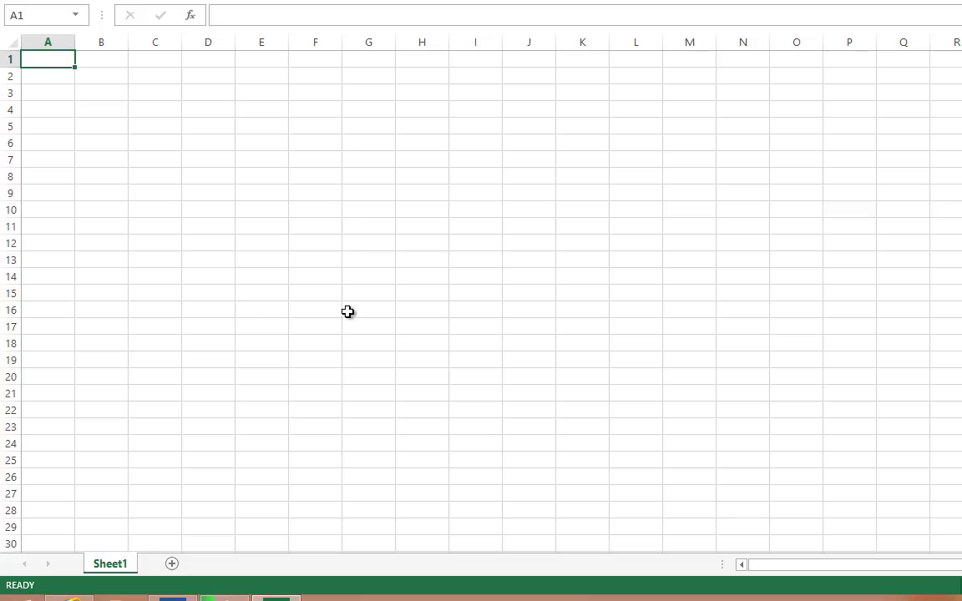
{"action": "left_click", "coordinate": [172, 90]}
{"action": "key", "text": "ctrl+Home"}
{"action": "type", "text": "1,2,3"}
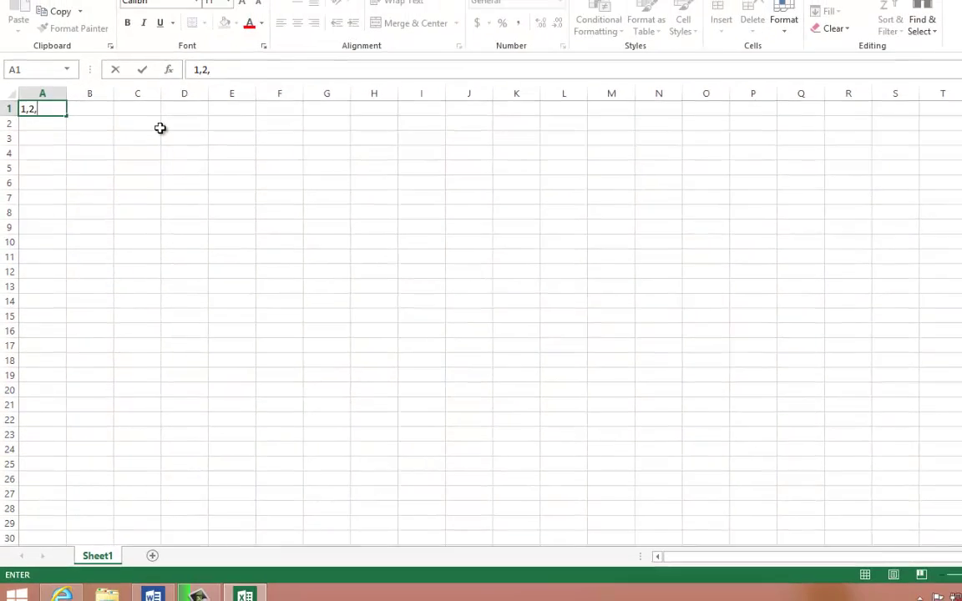
{"action": "key", "text": "Return"}
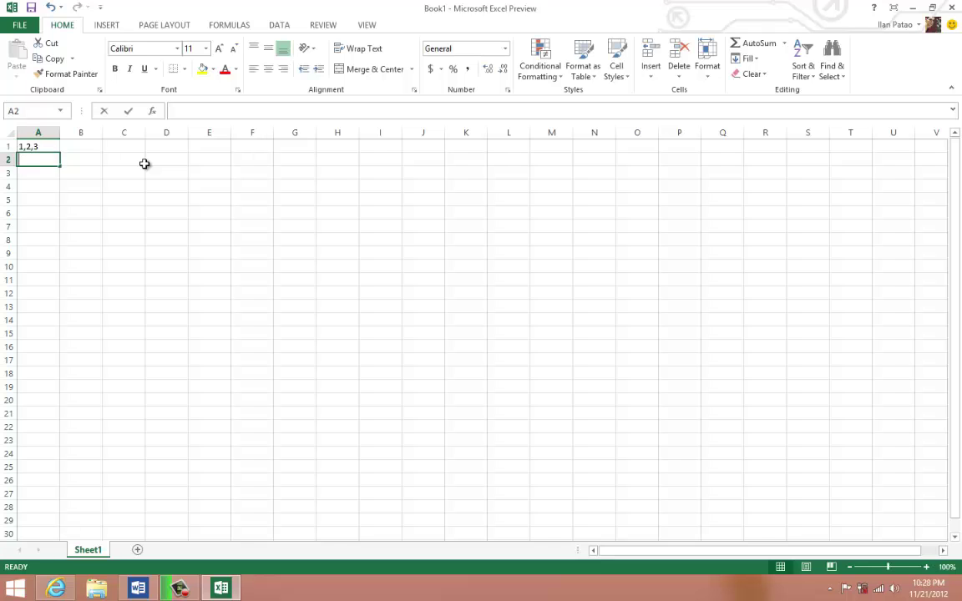
{"action": "type", "text": "1,2,3"}
{"action": "key", "text": "Return"}
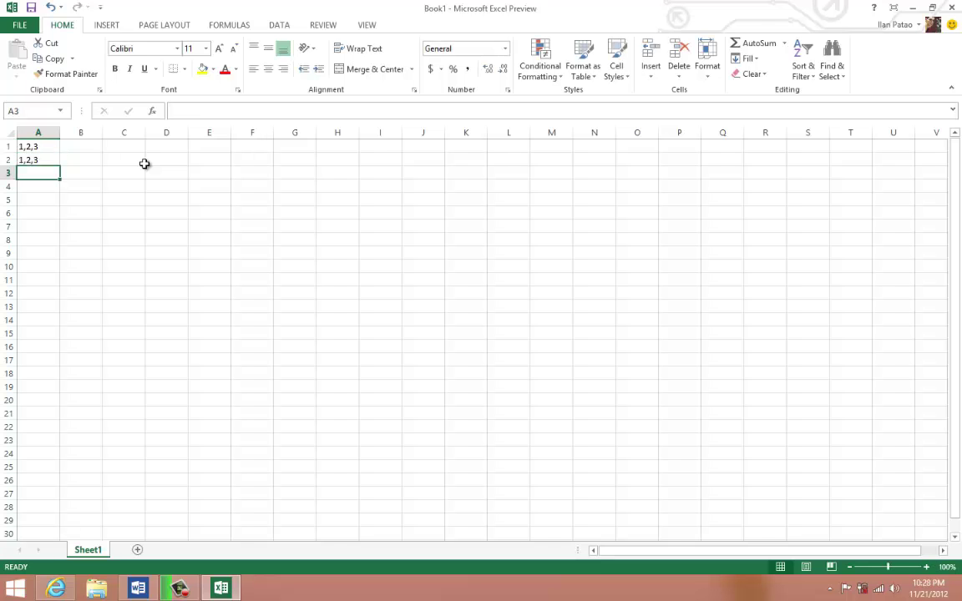
- Enter 3,4,5 in A3 and A4, then select the column A entries
{"action": "type", "text": "3,4,5"}
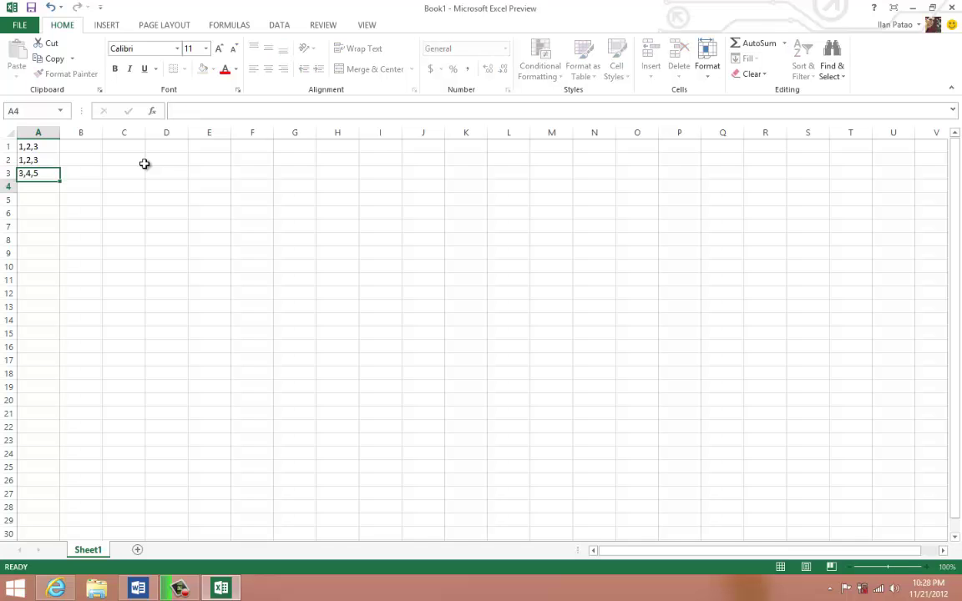
{"action": "key", "text": "Return"}
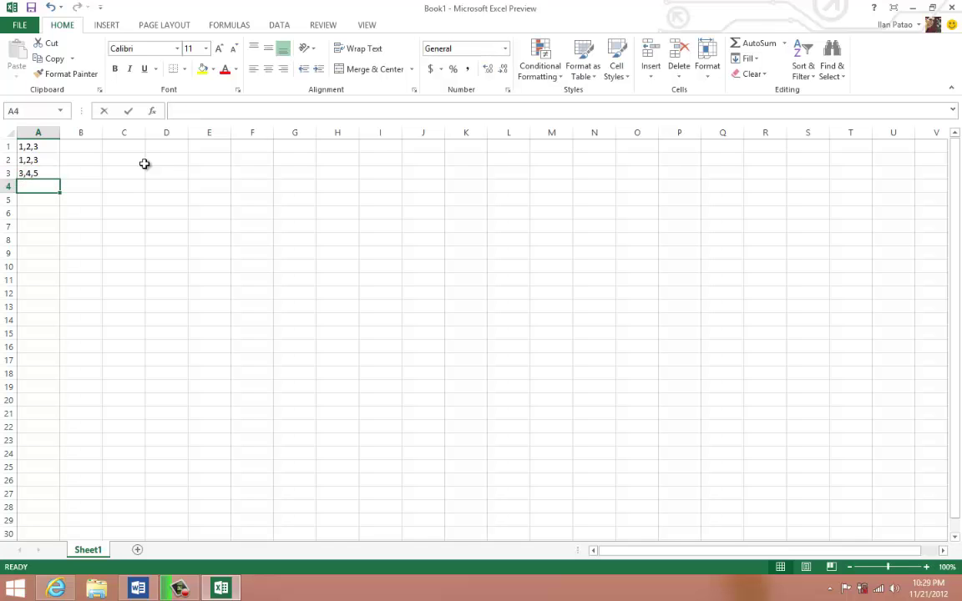
{"action": "type", "text": "3,4,5"}
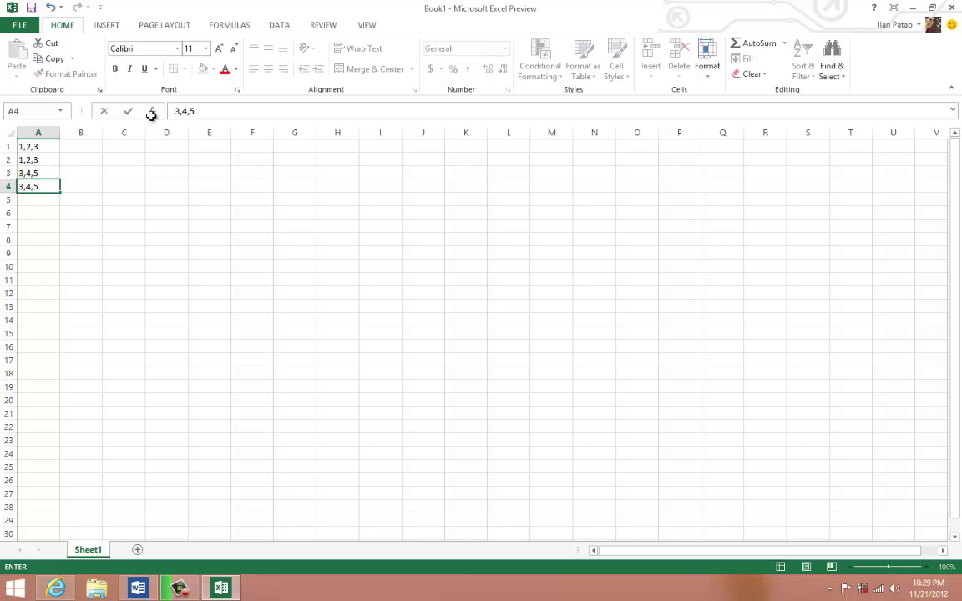
{"action": "left_click", "coordinate": [150, 175]}
{"action": "left_click_drag", "start_coordinate": [35, 184], "coordinate": [34, 146]}
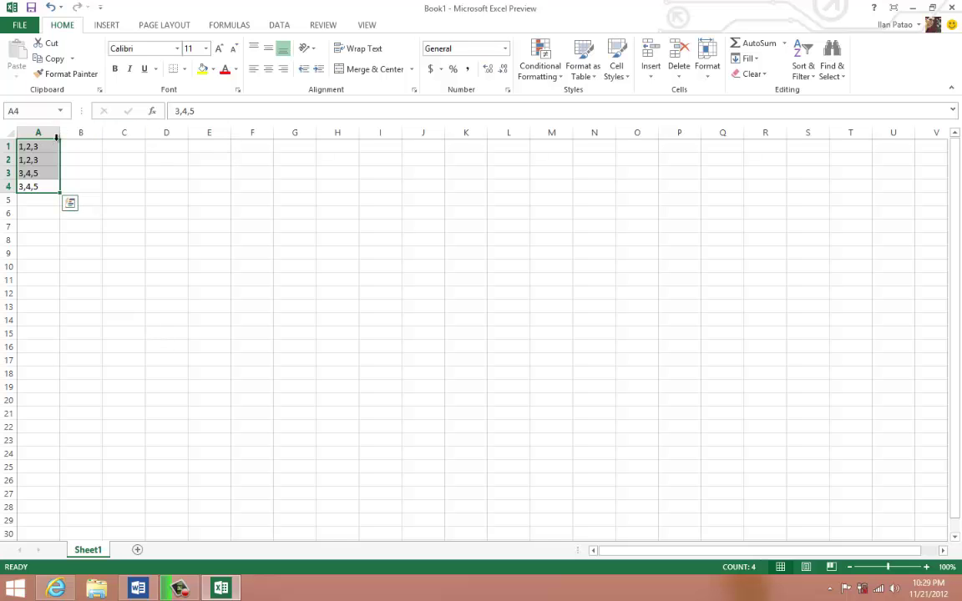
- Select the column A entries and check the word Delimiter in the Word notes
{"action": "left_click_drag", "start_coordinate": [52, 142], "coordinate": [249, 143]}
{"action": "left_click", "coordinate": [119, 210]}
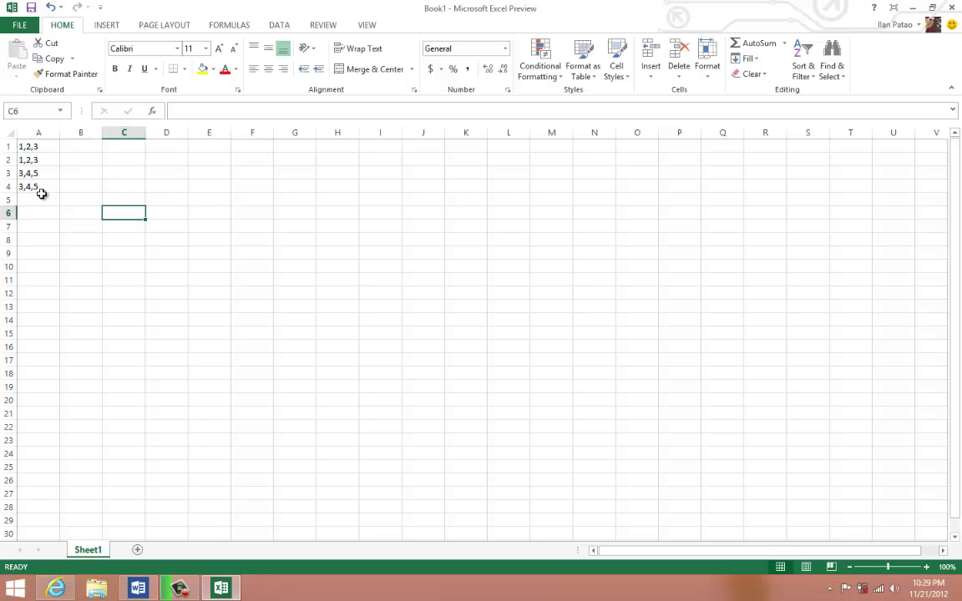
{"action": "left_click", "coordinate": [38, 197]}
{"action": "left_click", "coordinate": [27, 148]}
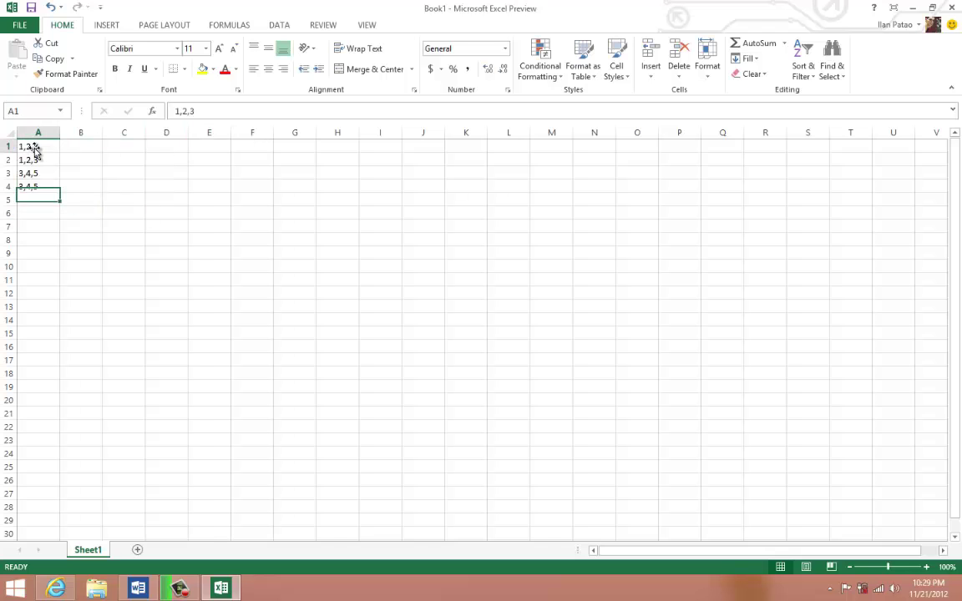
{"action": "left_click_drag", "start_coordinate": [37, 200], "coordinate": [43, 144]}
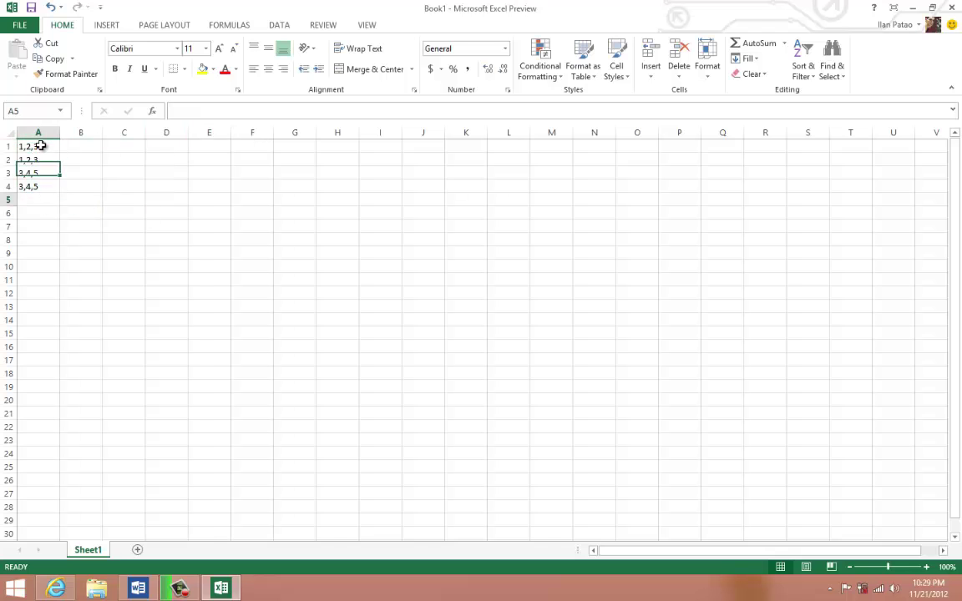
{"action": "left_click", "coordinate": [142, 584]}
{"action": "double_click", "coordinate": [349, 441]}
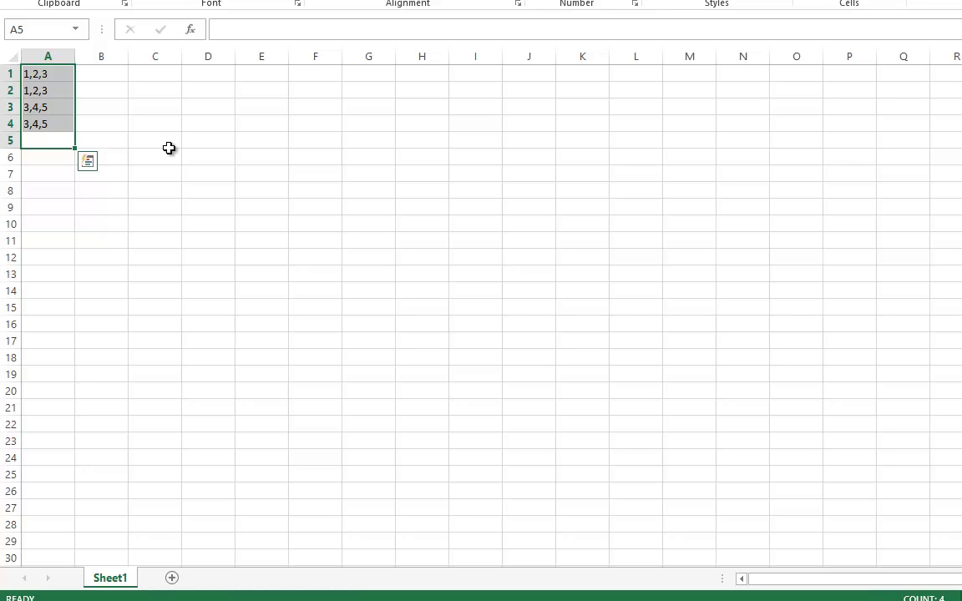
- Select A1:A4 and show the DATA ribbon with Alt+A
{"action": "left_click", "coordinate": [174, 149]}
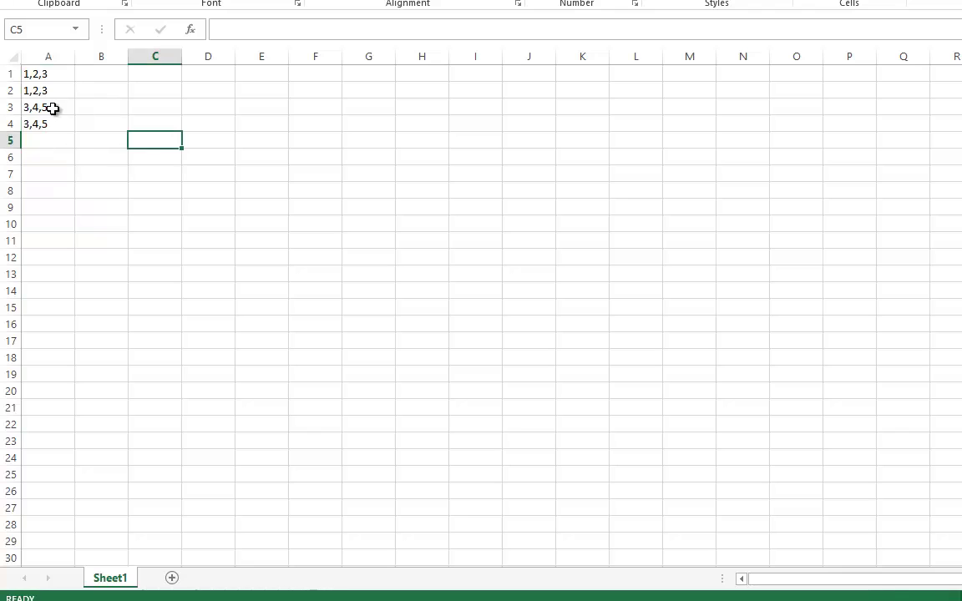
{"action": "left_click", "coordinate": [33, 123]}
{"action": "left_click", "coordinate": [39, 74], "text": "shift"}
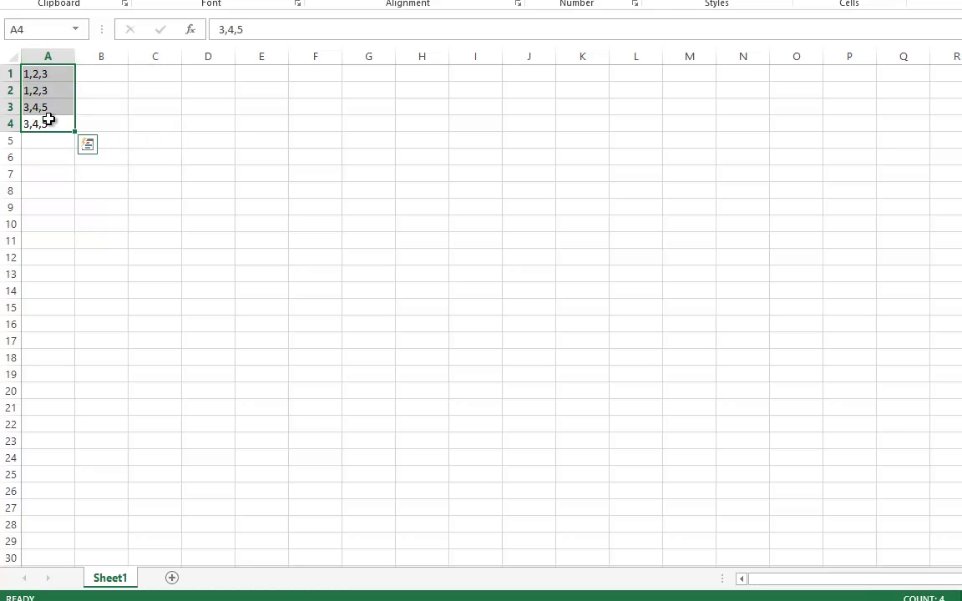
{"action": "key", "text": "alt+a"}
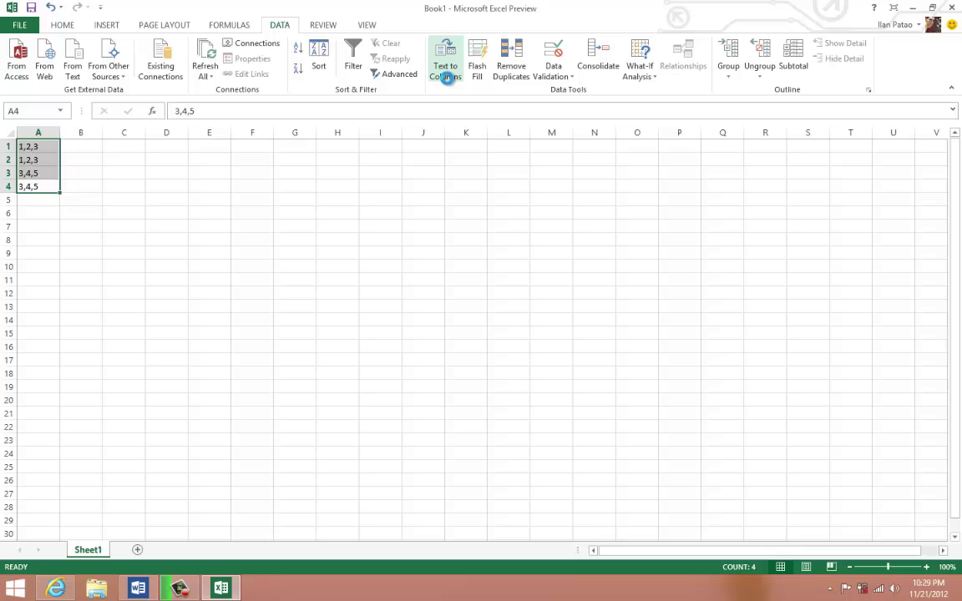
- Run Text to Columns as Delimited on Comma instead of Tab, then select the split A1:C4
{"action": "left_click", "coordinate": [448, 78]}
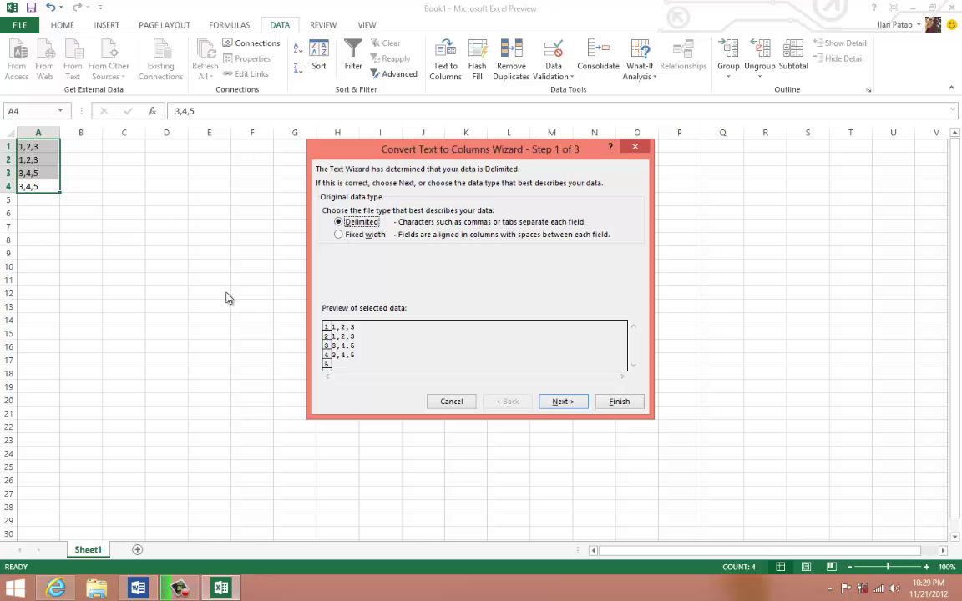
{"action": "left_click", "coordinate": [560, 402]}
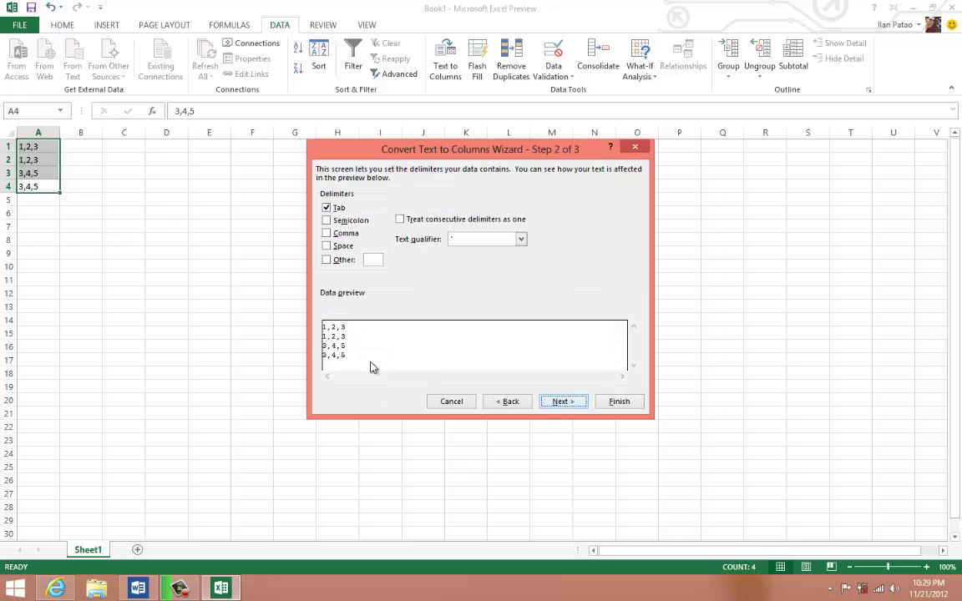
{"action": "left_click", "coordinate": [328, 208]}
{"action": "left_click", "coordinate": [326, 235]}
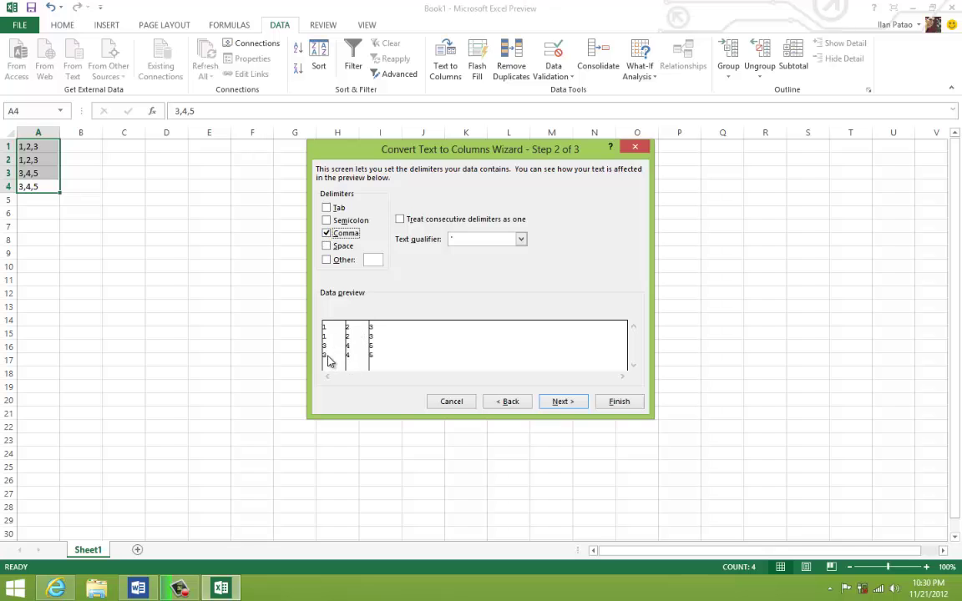
{"action": "left_click", "coordinate": [619, 401]}
{"action": "left_click", "coordinate": [618, 400]}
{"action": "left_click", "coordinate": [376, 308]}
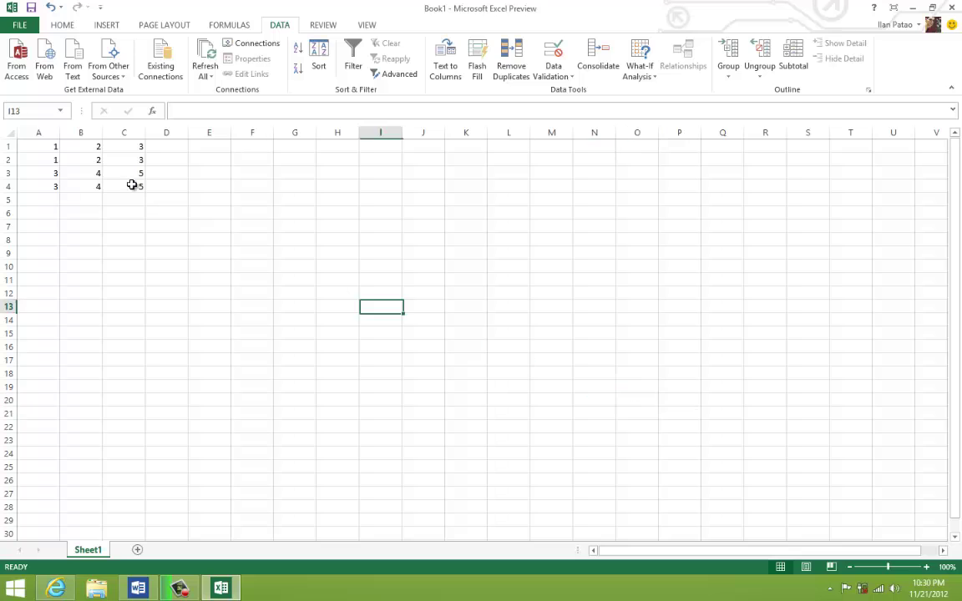
{"action": "left_click_drag", "start_coordinate": [37, 144], "coordinate": [137, 187]}
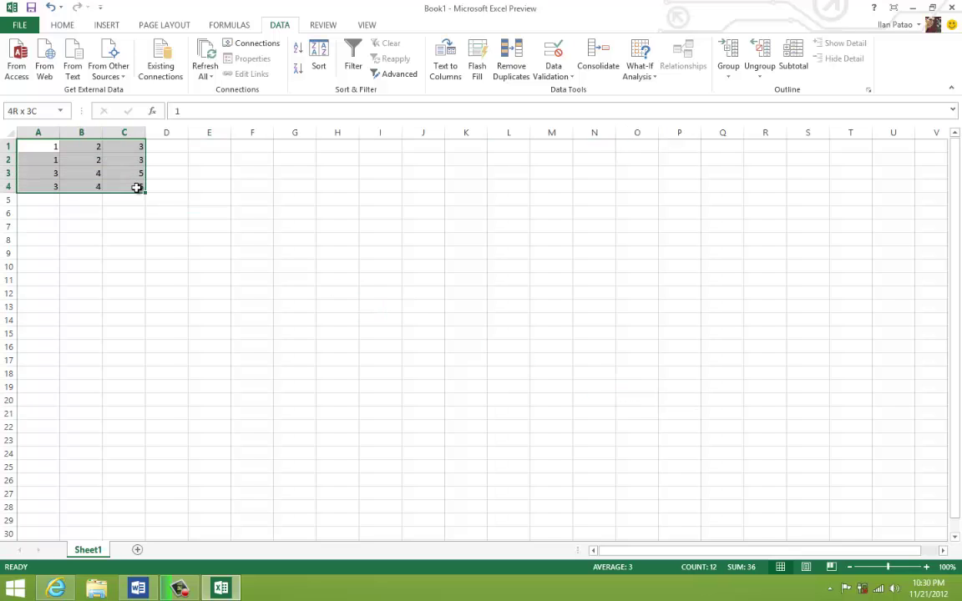
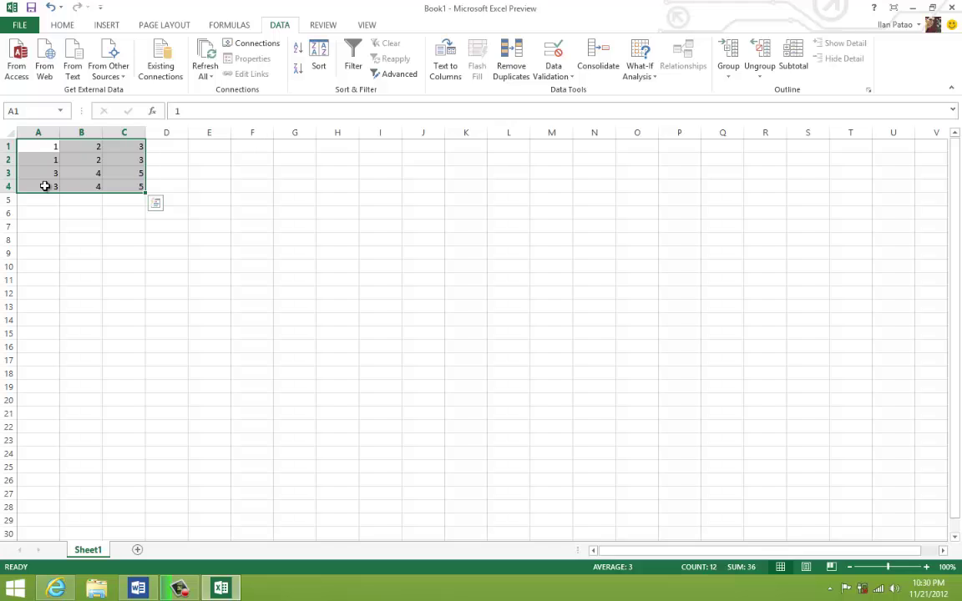
- Enter a comma-separated first name and surname in cell A6
{"action": "left_click", "coordinate": [42, 223]}
{"action": "left_click", "coordinate": [38, 213]}
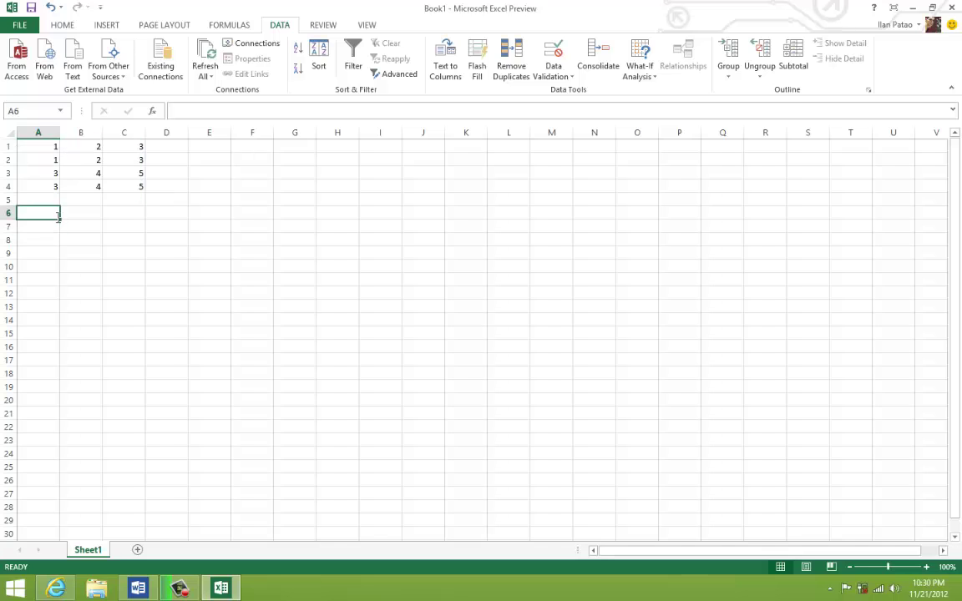
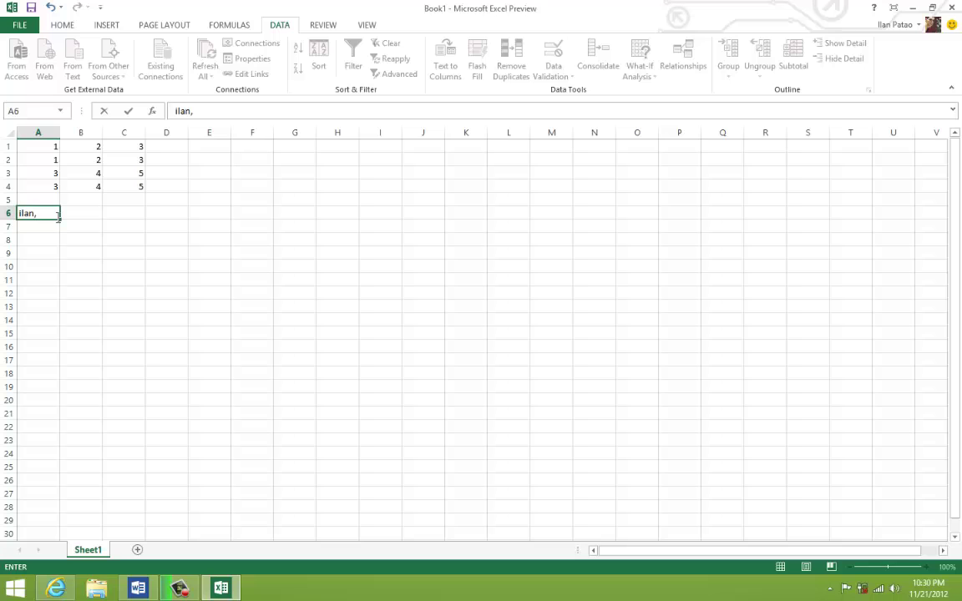
{"action": "key", "text": "Tab"}
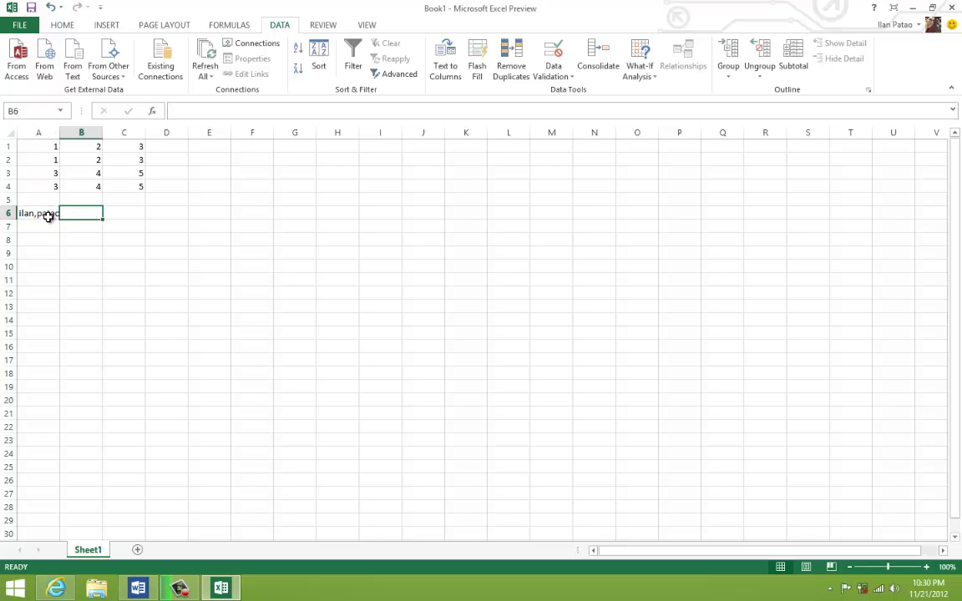
- Split A6 at the comma with Text to Columns, putting the name parts in A6 and B6
{"action": "left_click", "coordinate": [47, 219]}
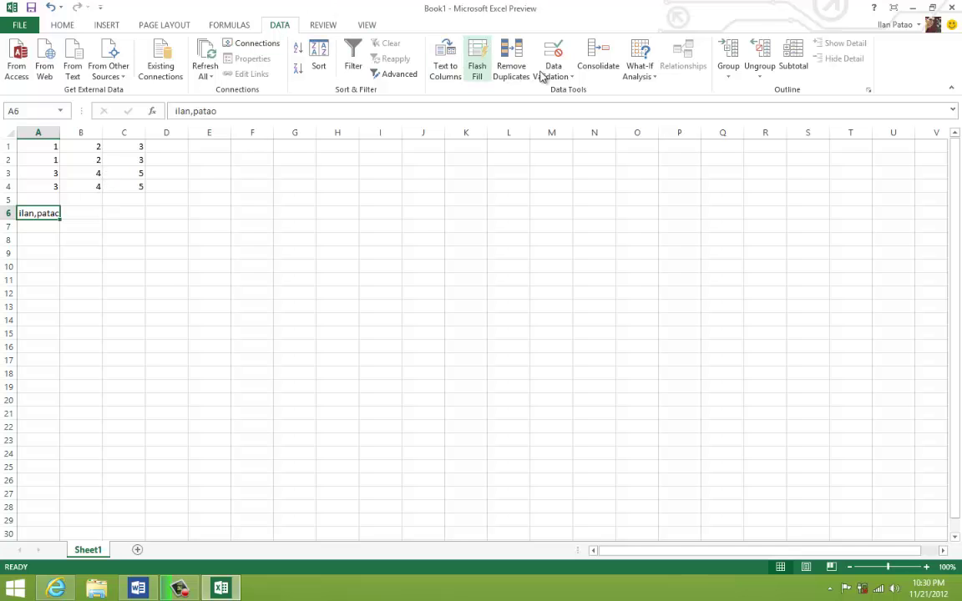
{"action": "left_click", "coordinate": [454, 78]}
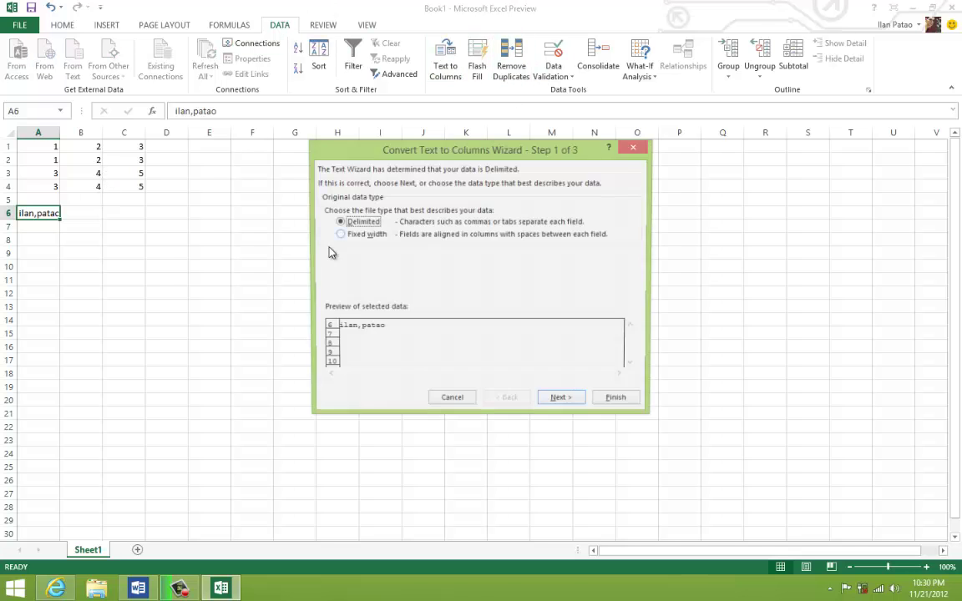
{"action": "left_click", "coordinate": [570, 403]}
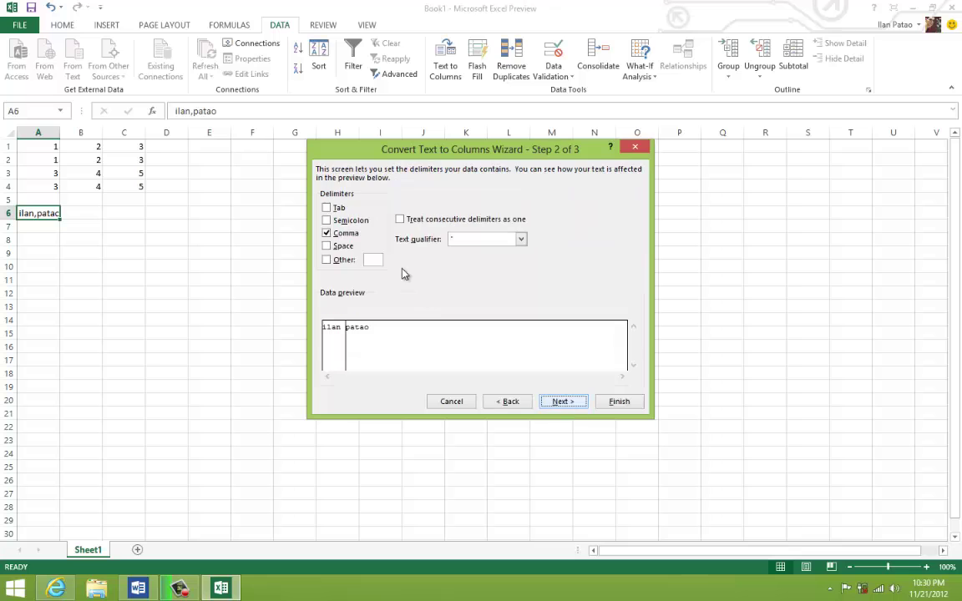
{"action": "left_click", "coordinate": [619, 402]}
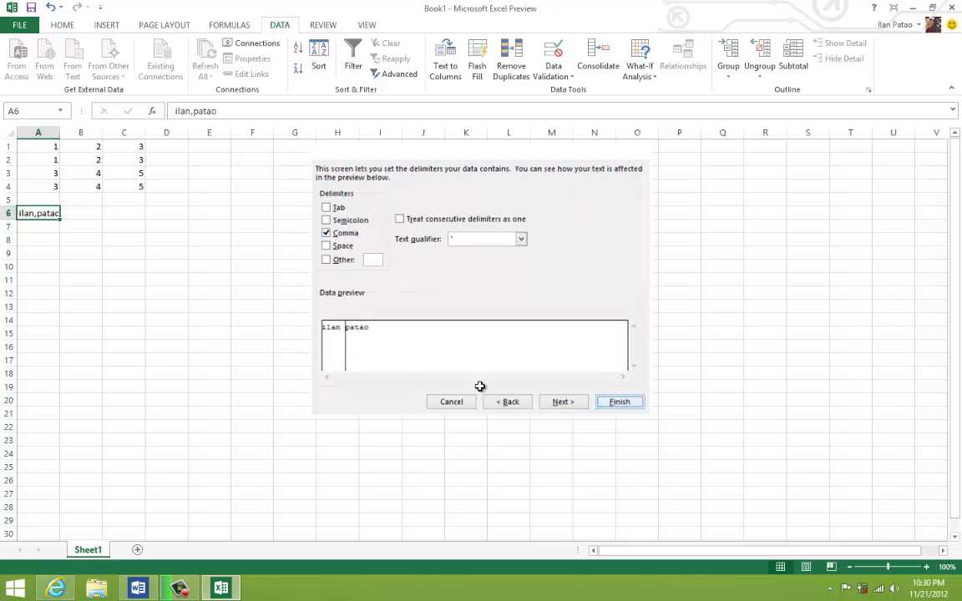
{"action": "left_click", "coordinate": [247, 322]}
{"action": "left_click_drag", "start_coordinate": [58, 215], "coordinate": [75, 215]}
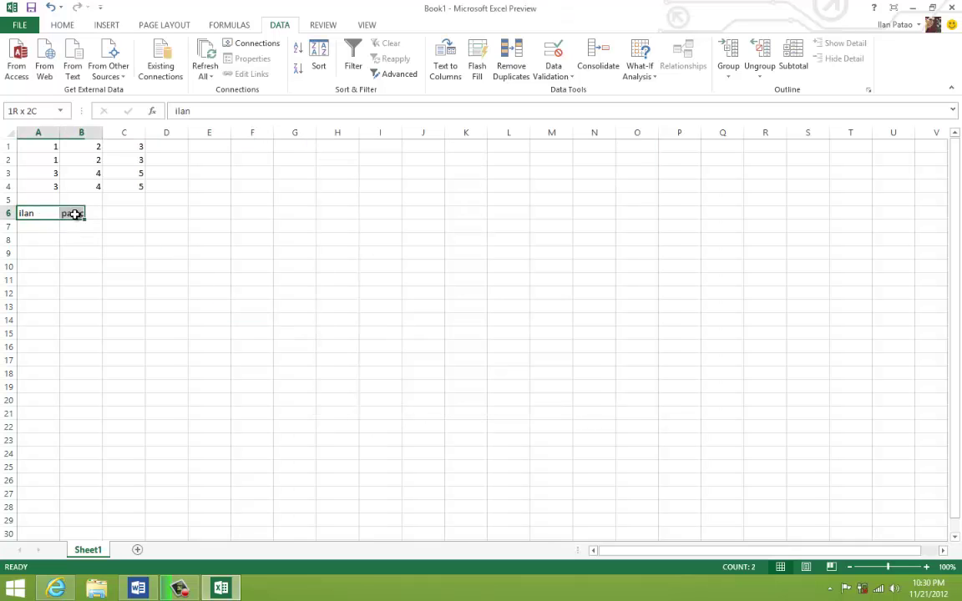
{"action": "left_click", "coordinate": [171, 216]}
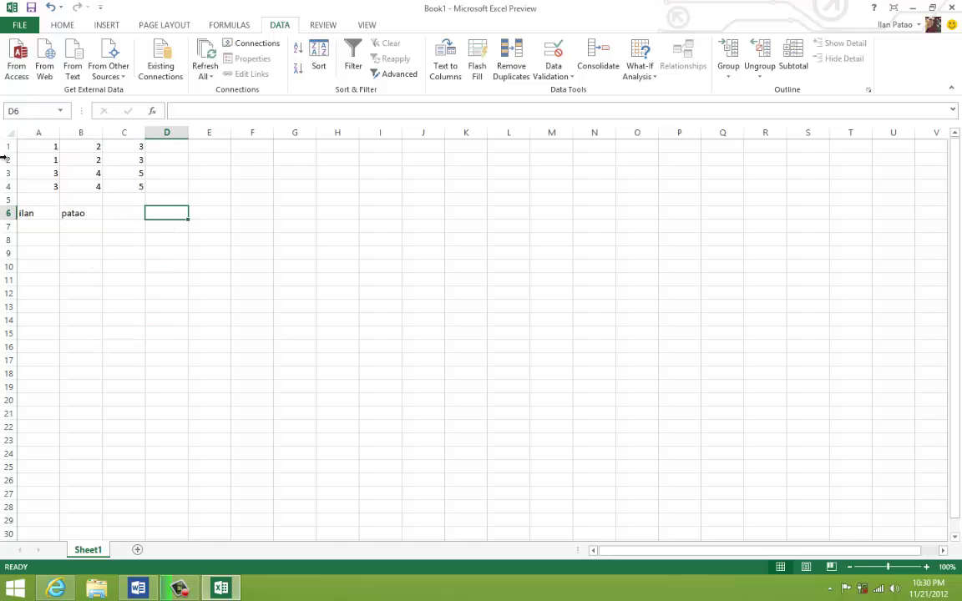
- Enter the K-separated phrase beginning 'nyc' in cell F1
{"action": "left_click", "coordinate": [300, 323]}
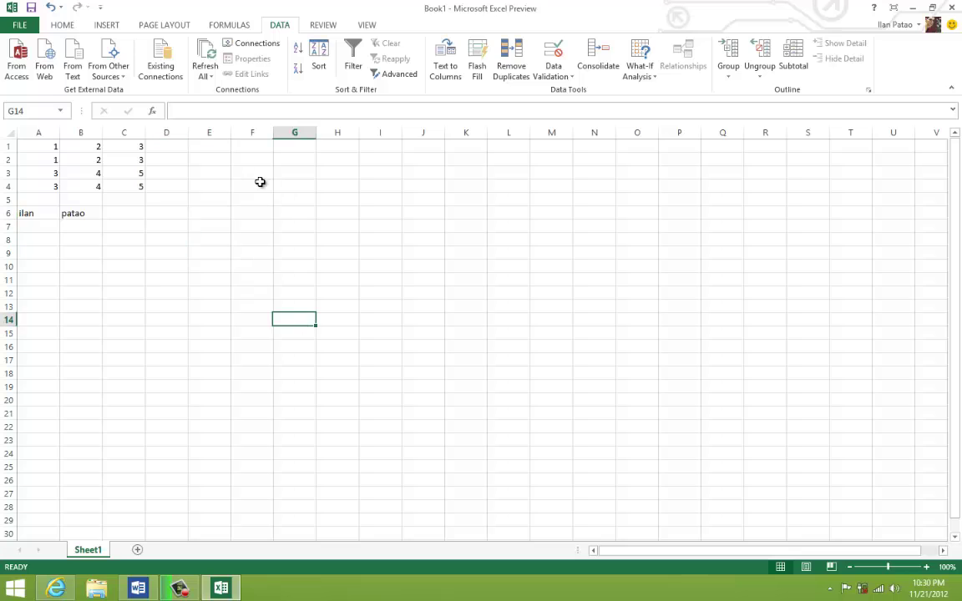
{"action": "left_click", "coordinate": [246, 146]}
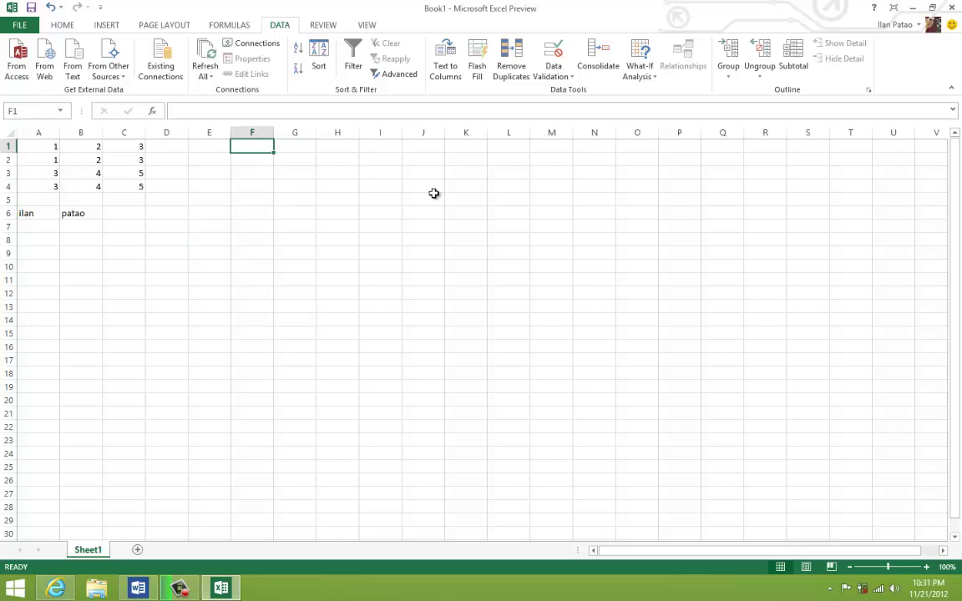
{"action": "type", "text": "nycKciryKthatKneverKsleeps"}
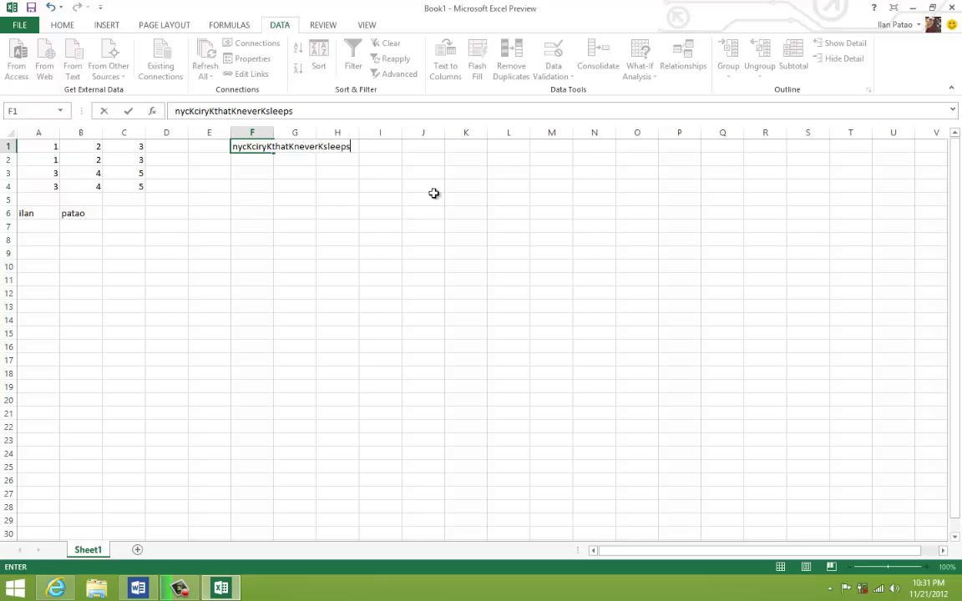
{"action": "left_click", "coordinate": [434, 194]}
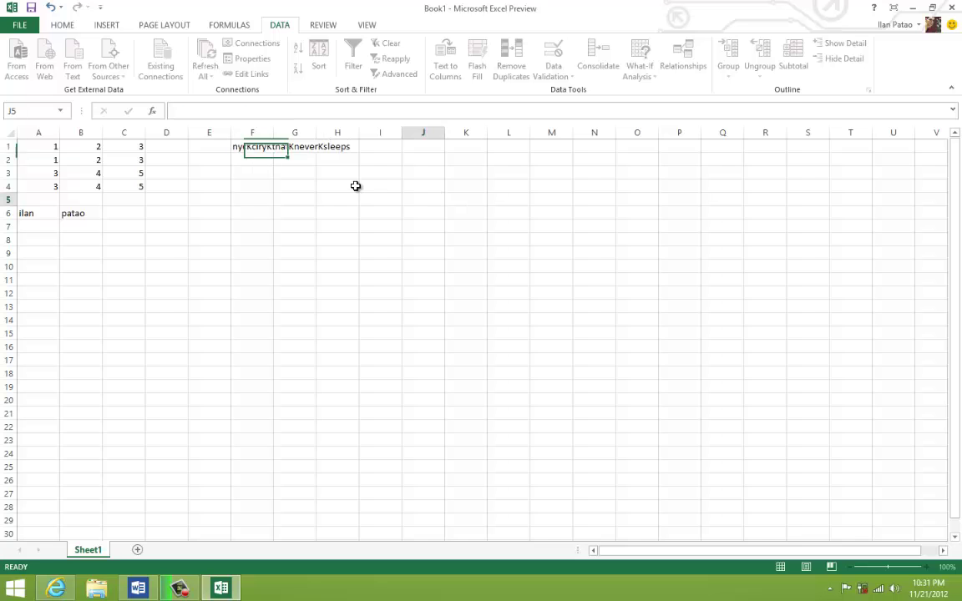
- Split column F with Text to Columns on Other delimiter K instead of Comma
{"action": "left_click", "coordinate": [248, 152]}
{"action": "left_click", "coordinate": [250, 132]}
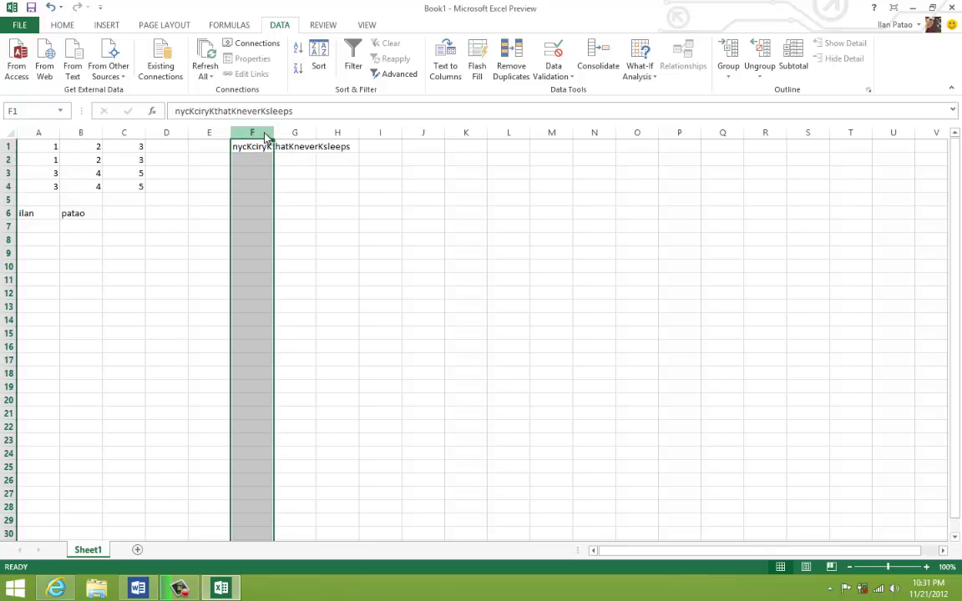
{"action": "left_click", "coordinate": [445, 67]}
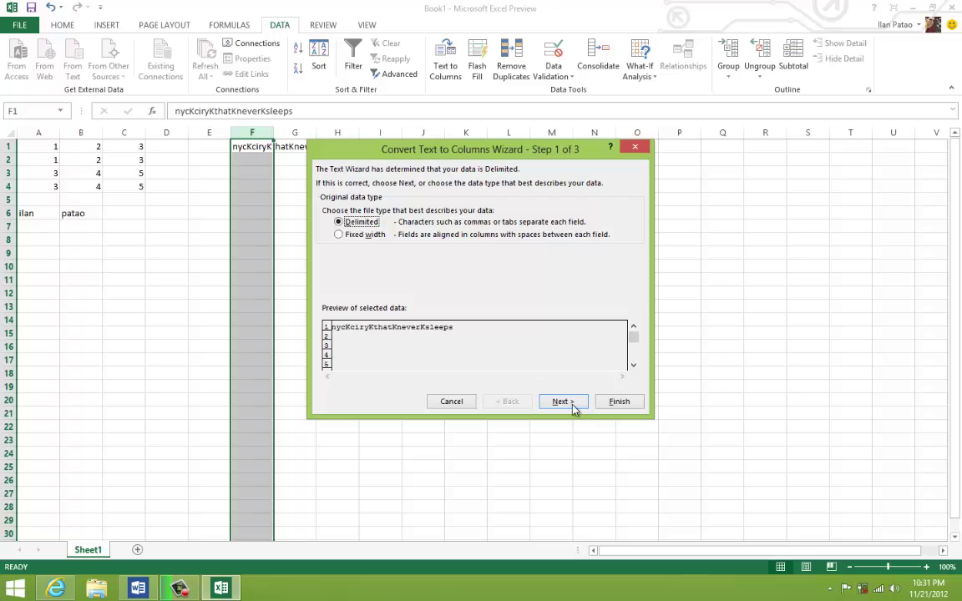
{"action": "left_click", "coordinate": [566, 403]}
{"action": "left_click", "coordinate": [327, 233]}
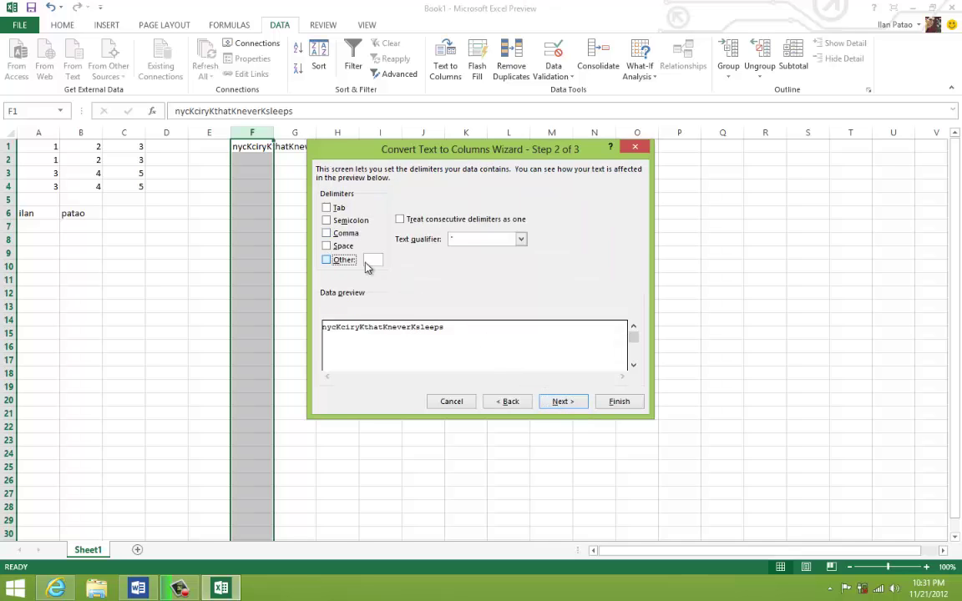
{"action": "left_click", "coordinate": [371, 260]}
{"action": "type", "text": "K"}
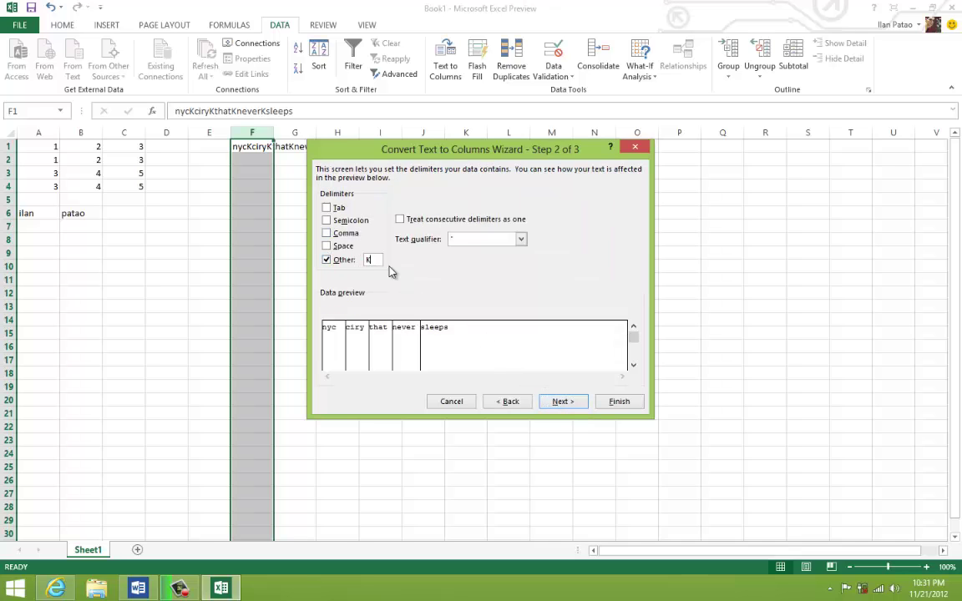
{"action": "left_click", "coordinate": [609, 400]}
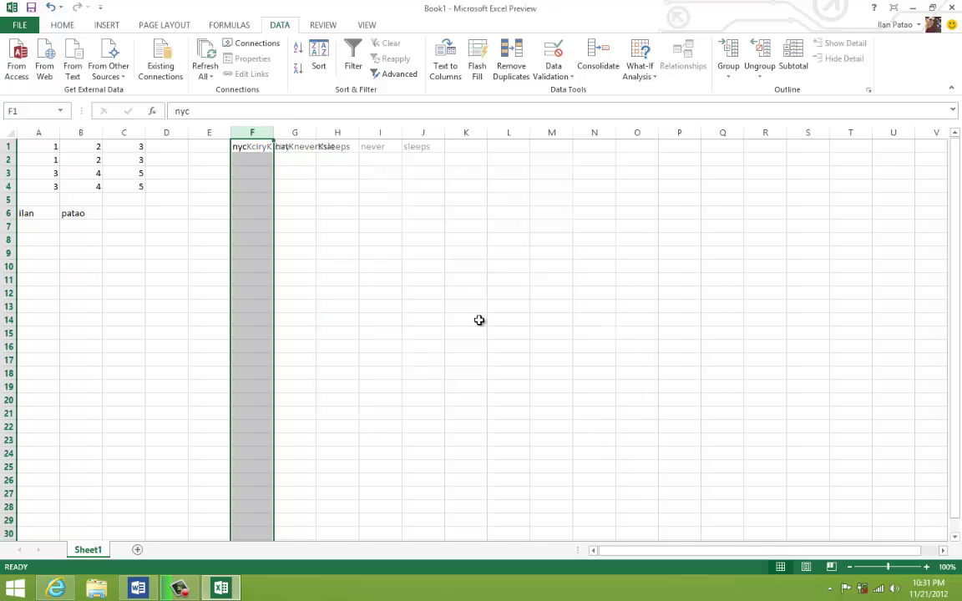
- Correct the typo 'ciry' in G1 to 'city' and select the split words F1:J1
{"action": "left_click", "coordinate": [334, 238]}
{"action": "left_click", "coordinate": [269, 146]}
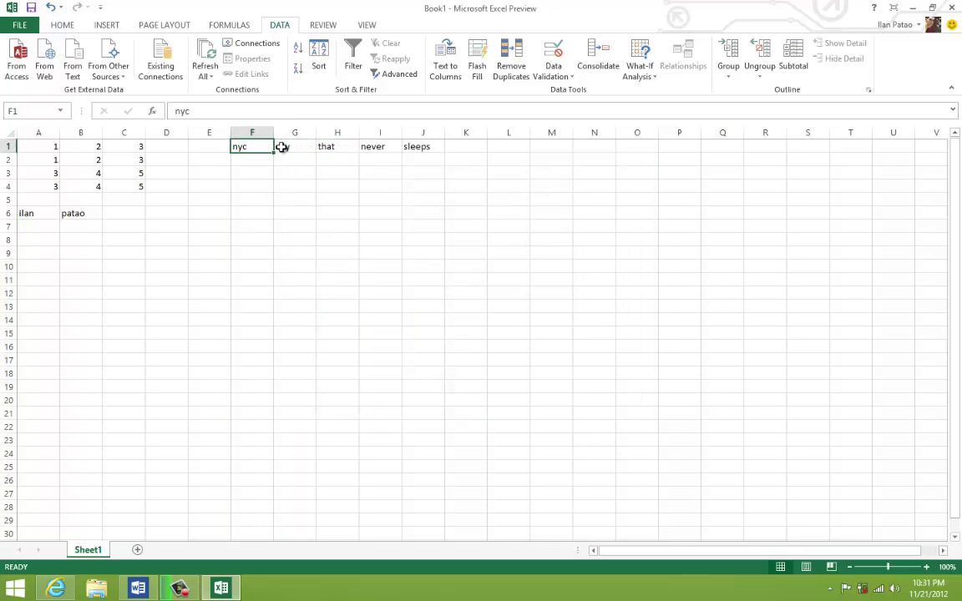
{"action": "left_click", "coordinate": [284, 146]}
{"action": "double_click", "coordinate": [292, 146]}
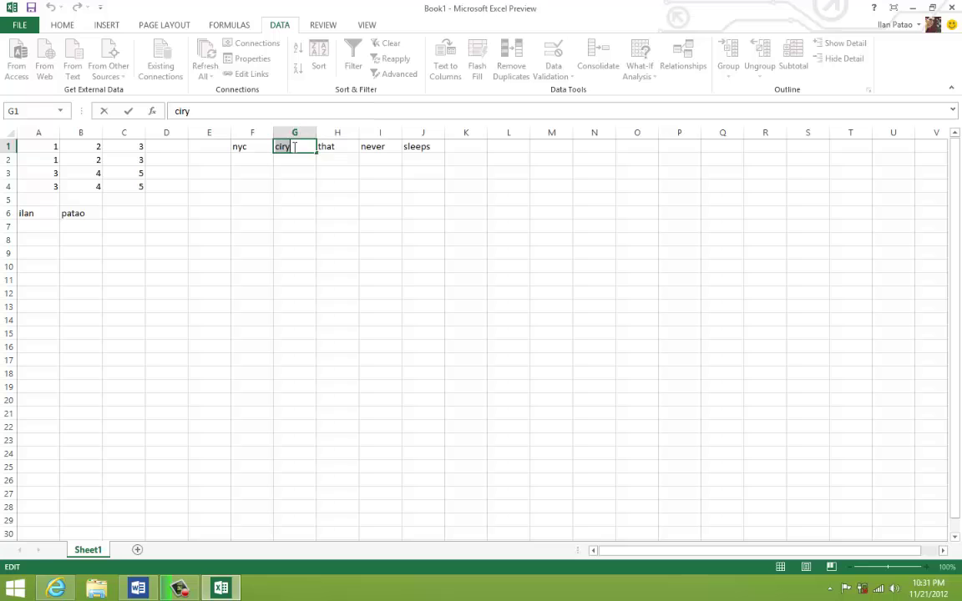
{"action": "type", "text": "ciu"}
{"action": "type", "text": "ty"}
{"action": "right_click", "coordinate": [296, 148]}
{"action": "key", "text": "Escape"}
{"action": "left_click", "coordinate": [444, 173]}
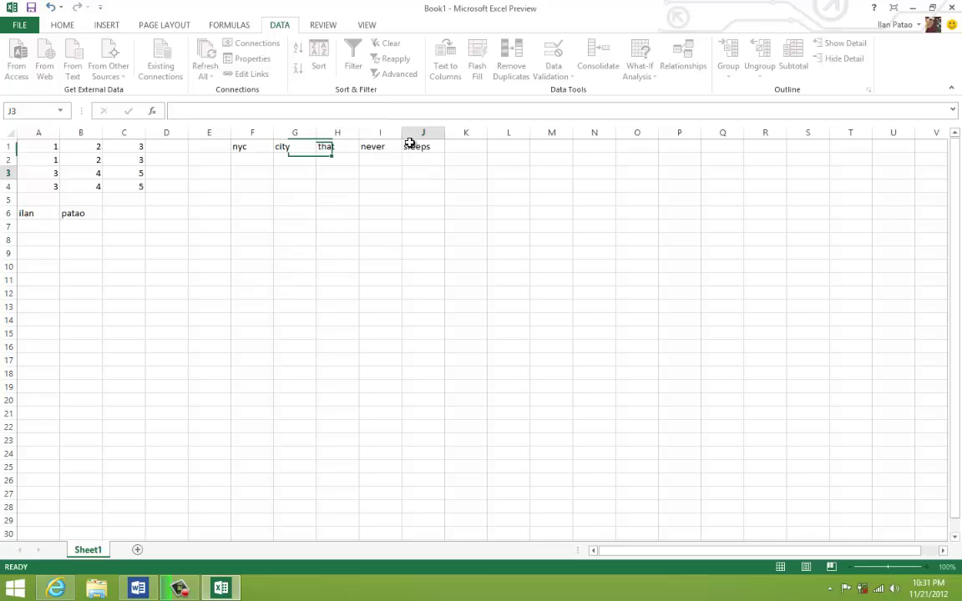
{"action": "left_click_drag", "start_coordinate": [423, 144], "coordinate": [249, 141]}
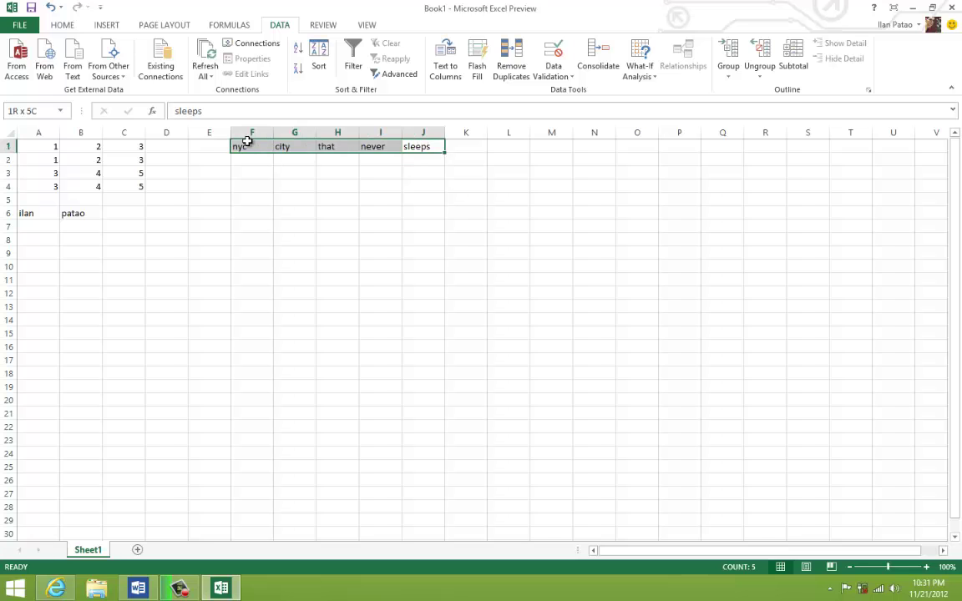
- Select column headers A through J and delete those columns from the shortcut menu
{"action": "left_click", "coordinate": [227, 225]}
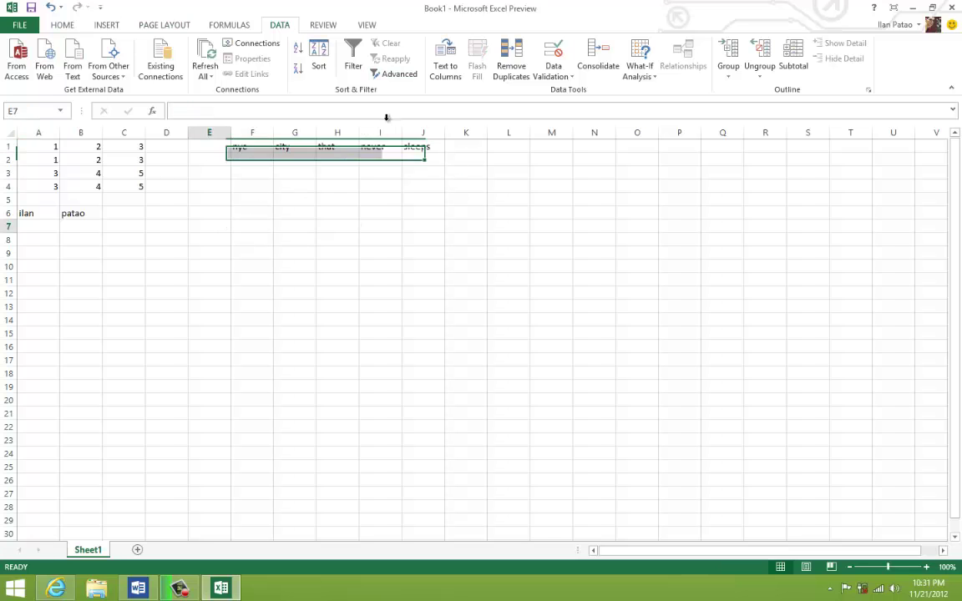
{"action": "left_click_drag", "start_coordinate": [418, 132], "coordinate": [12, 133]}
{"action": "right_click", "coordinate": [123, 189]}
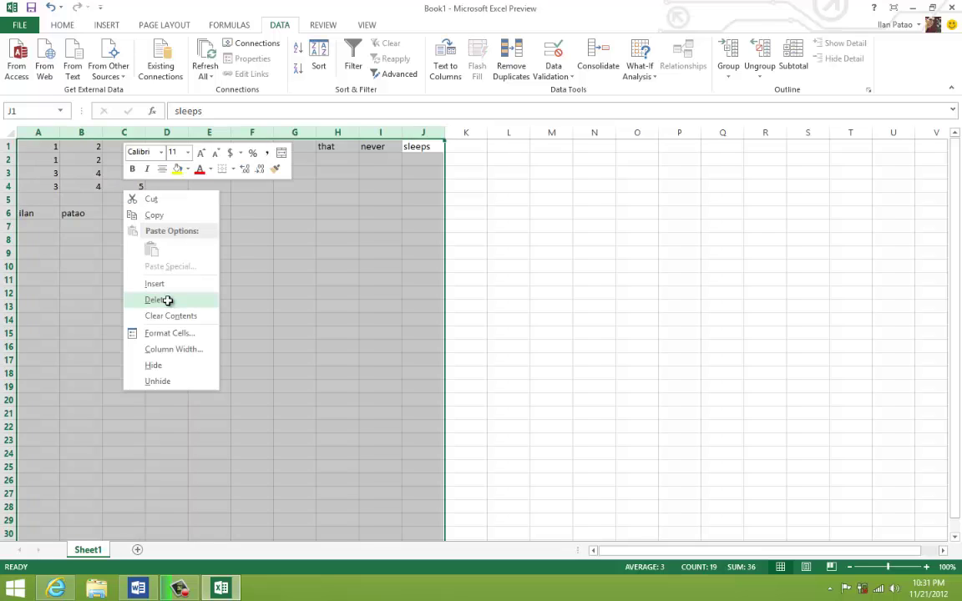
{"action": "left_click", "coordinate": [167, 301]}
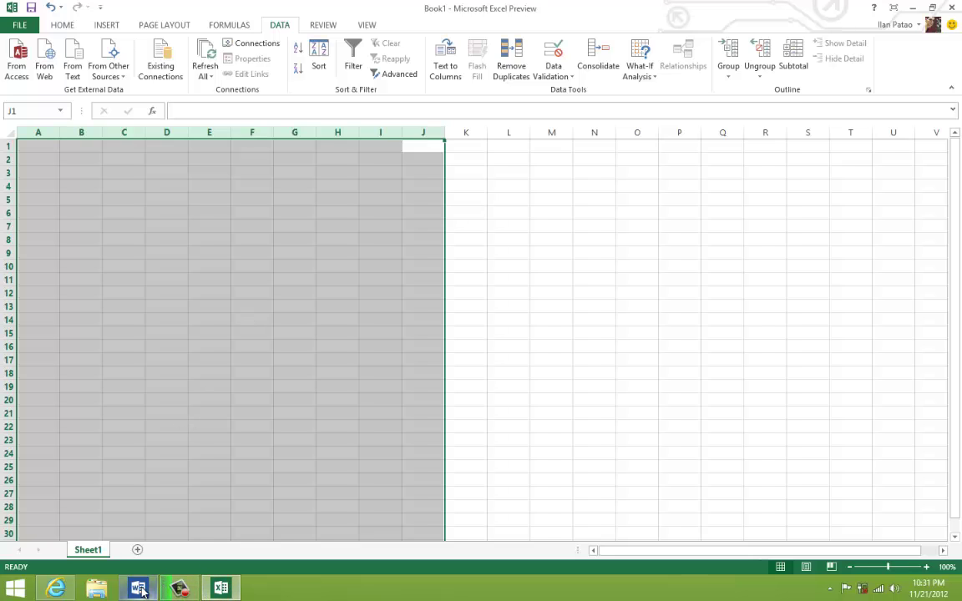
{"action": "mouse_move", "coordinate": [140, 590]}
{"action": "mouse_move", "coordinate": [148, 541]}
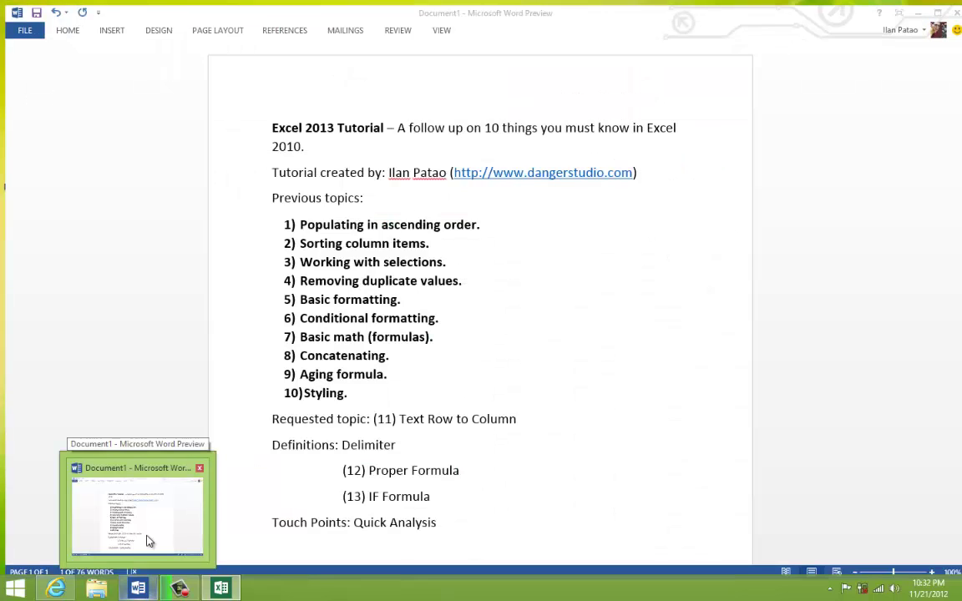
- In Word, bold the outline lines from Requested topic through (12) Proper Formula with Ctrl+B
{"action": "left_click", "coordinate": [148, 541]}
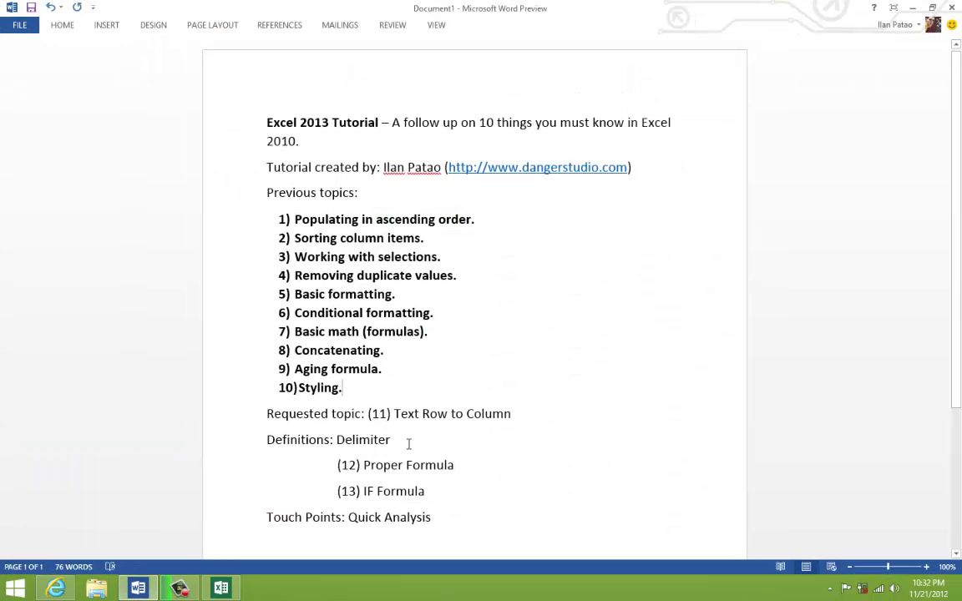
{"action": "left_click_drag", "start_coordinate": [390, 441], "coordinate": [268, 398]}
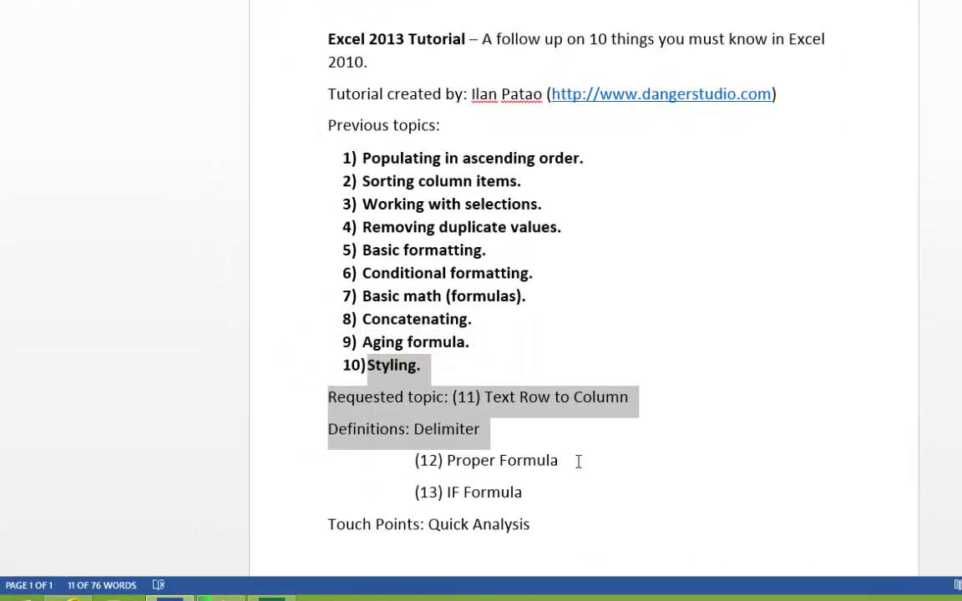
{"action": "left_click_drag", "start_coordinate": [470, 467], "coordinate": [334, 448]}
{"action": "left_click_drag", "start_coordinate": [409, 440], "coordinate": [365, 400]}
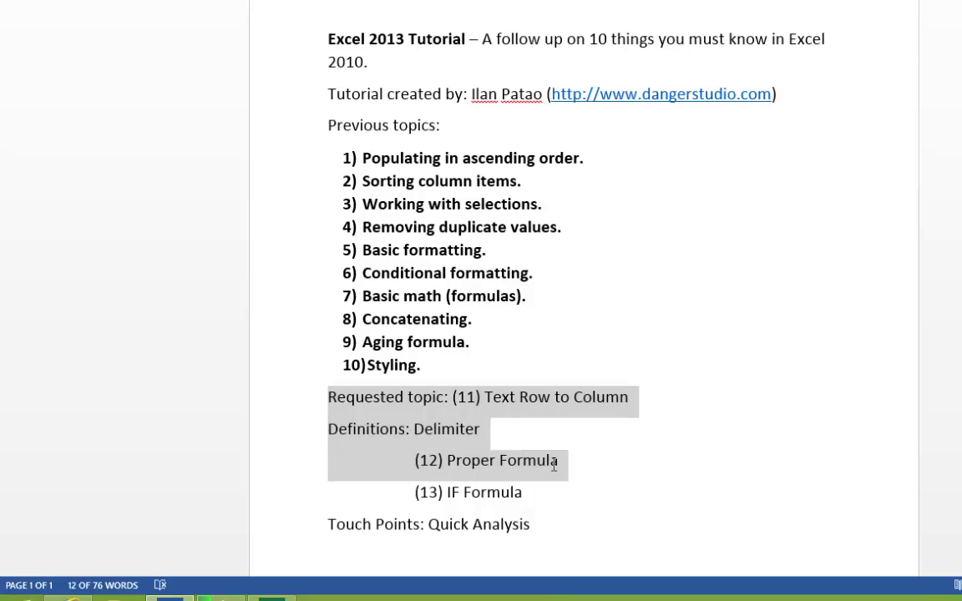
{"action": "left_click", "coordinate": [437, 457]}
{"action": "left_click_drag", "start_coordinate": [437, 458], "coordinate": [359, 401]}
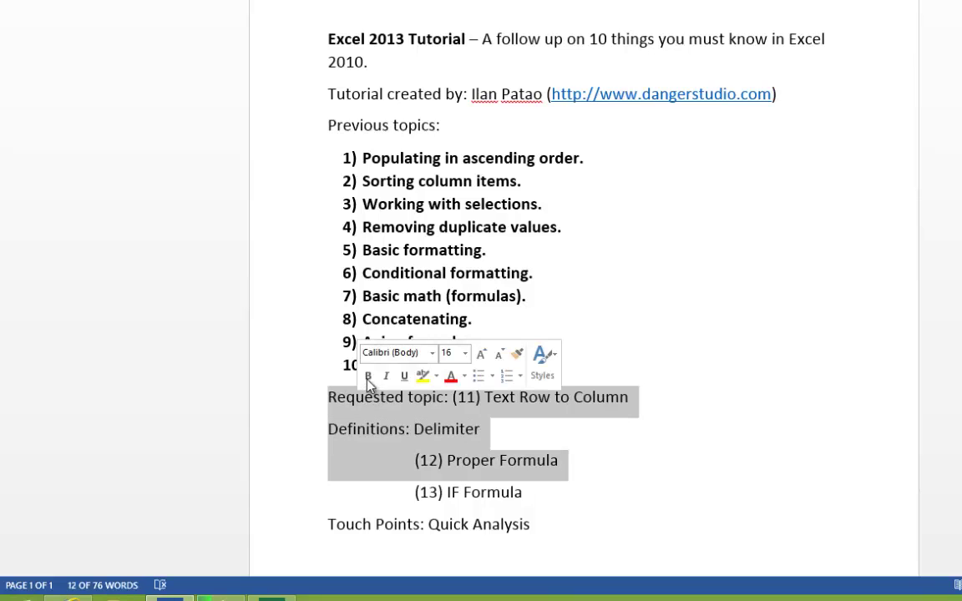
{"action": "key", "text": "ctrl+b"}
{"action": "left_click", "coordinate": [485, 492]}
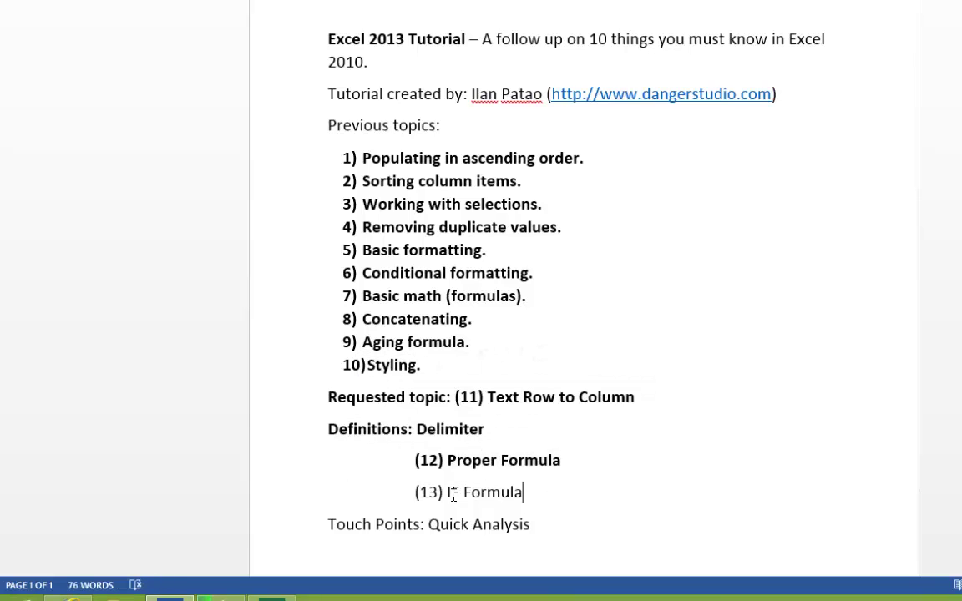
{"action": "left_click_drag", "start_coordinate": [522, 492], "coordinate": [448, 493]}
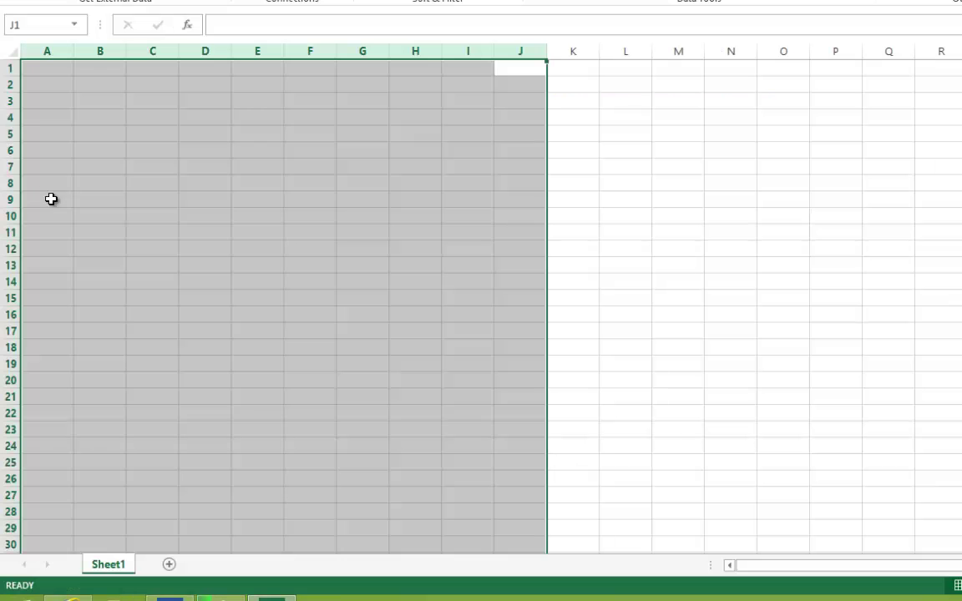
- Enter the numbers 1 to 9 down column A, then delete them
{"action": "left_click", "coordinate": [45, 130]}
{"action": "key", "text": "ctrl+Home"}
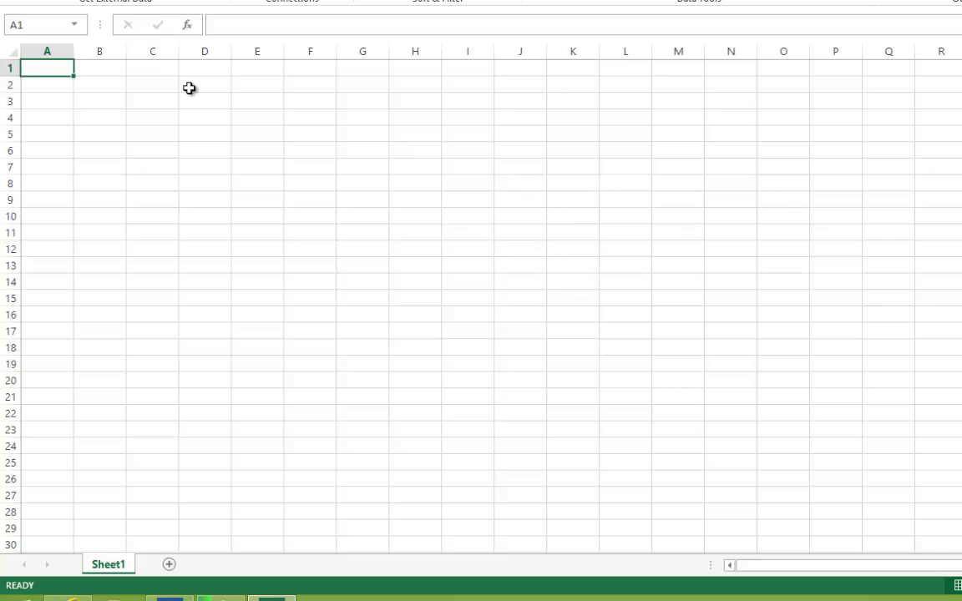
{"action": "type", "text": "1"}
{"action": "key", "text": "Return"}
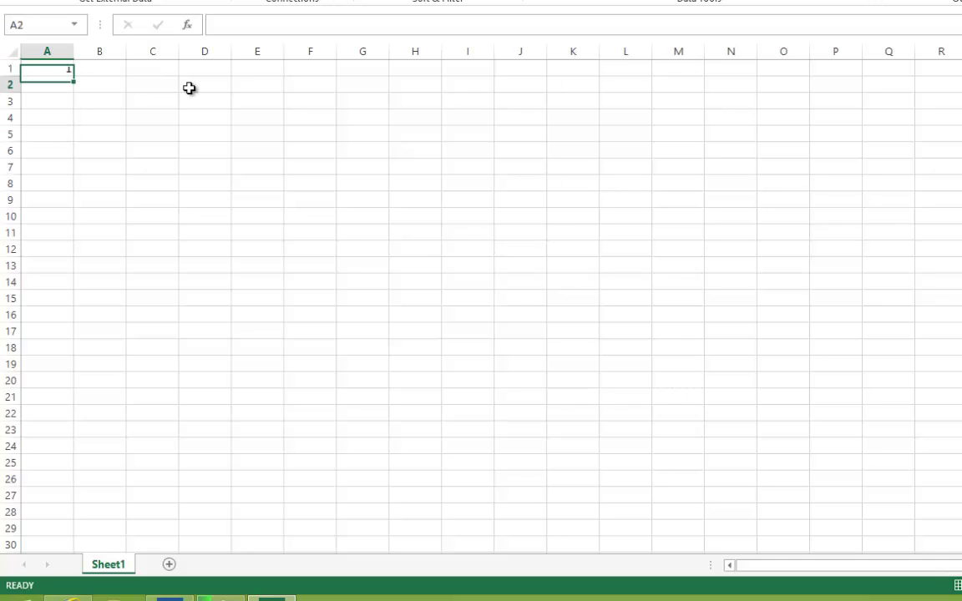
{"action": "type", "text": "2"}
{"action": "key", "text": "Return"}
{"action": "type", "text": "3"}
{"action": "key", "text": "Return"}
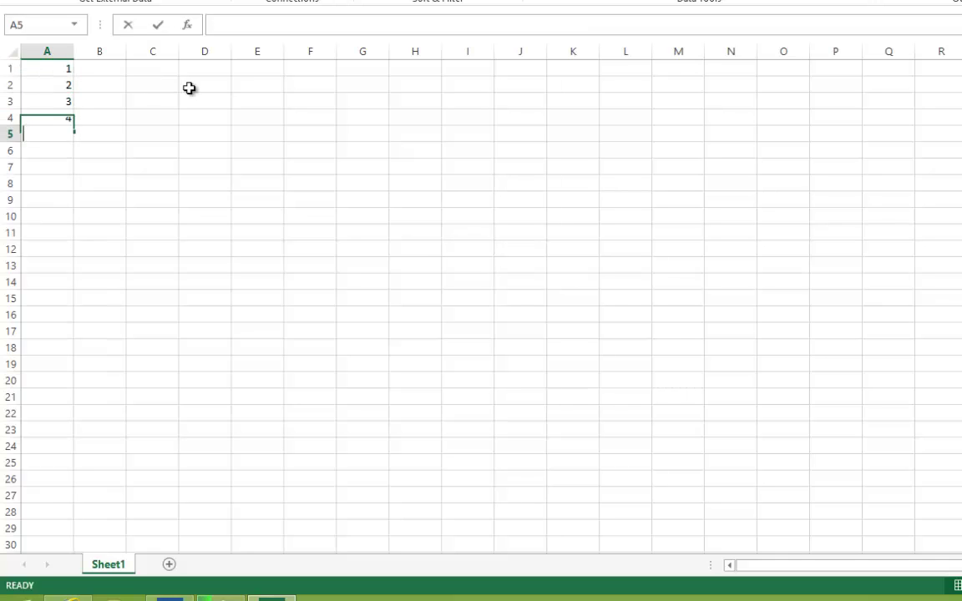
{"action": "type", "text": "4"}
{"action": "key", "text": "Return"}
{"action": "type", "text": "5"}
{"action": "key", "text": "Return"}
{"action": "type", "text": "6"}
{"action": "key", "text": "Return"}
{"action": "type", "text": "7 8"}
{"action": "key", "text": "Return"}
{"action": "type", "text": "9"}
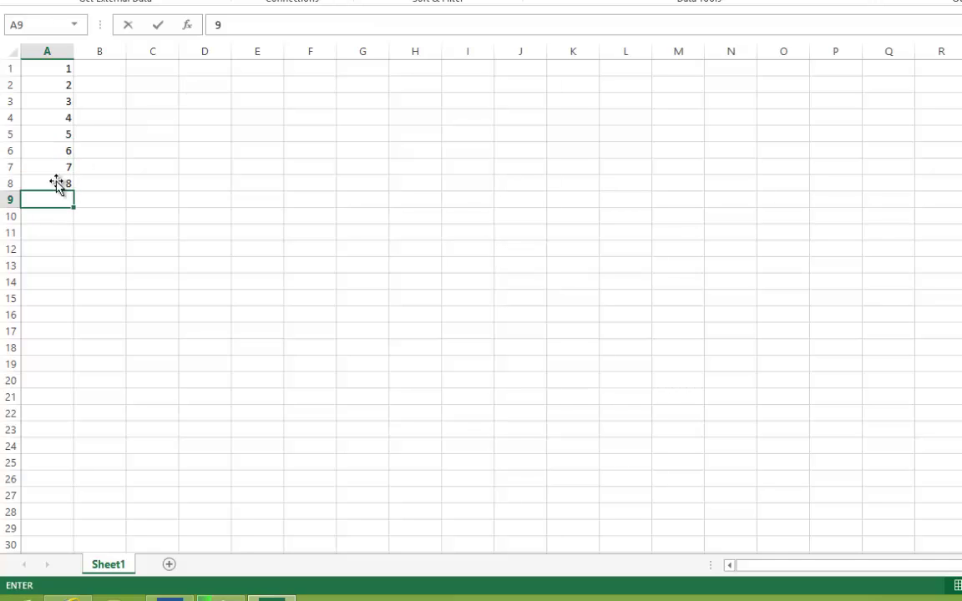
{"action": "key", "text": "Return"}
{"action": "key", "text": "shift+Up"}
{"action": "key", "text": "shift+Up"}
{"action": "key", "text": "shift+Up"}
{"action": "key", "text": "shift+Up"}
{"action": "key", "text": "shift+Up"}
{"action": "key", "text": "shift+Up"}
{"action": "key", "text": "shift+Up"}
{"action": "key", "text": "shift+Up"}
{"action": "key", "text": "shift+Up"}
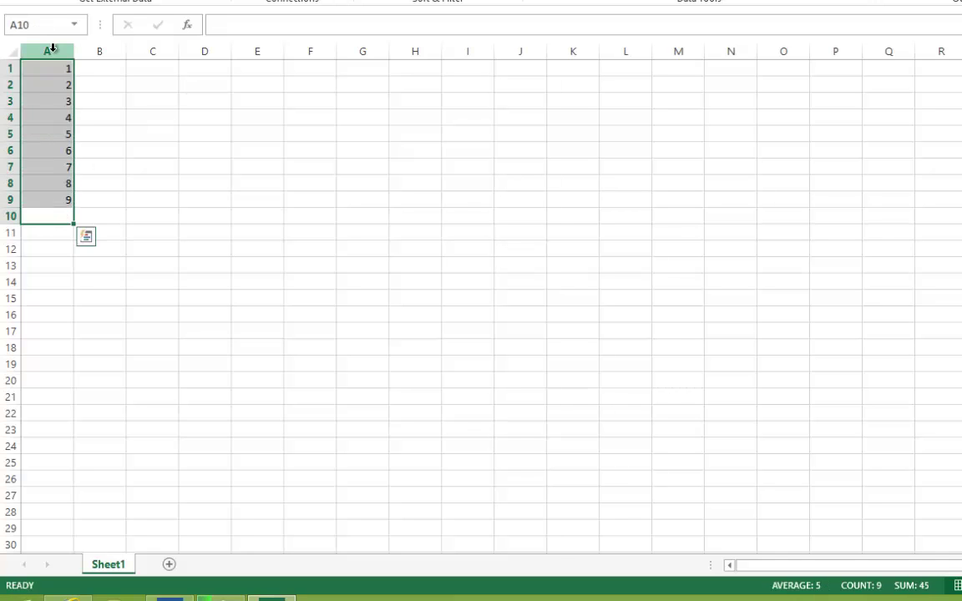
{"action": "key", "text": "Delete"}
- Enter 10, 20, 30, 40, 50, 60, 70, 80, 90 and 100 into A1:A10
{"action": "left_click", "coordinate": [55, 73]}
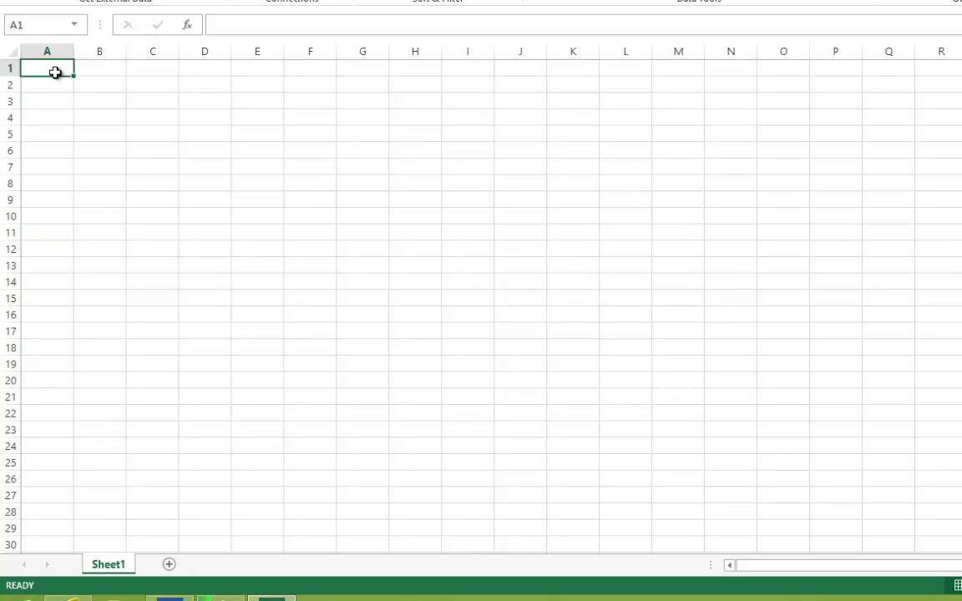
{"action": "type", "text": "10"}
{"action": "key", "text": "Return"}
{"action": "type", "text": "20"}
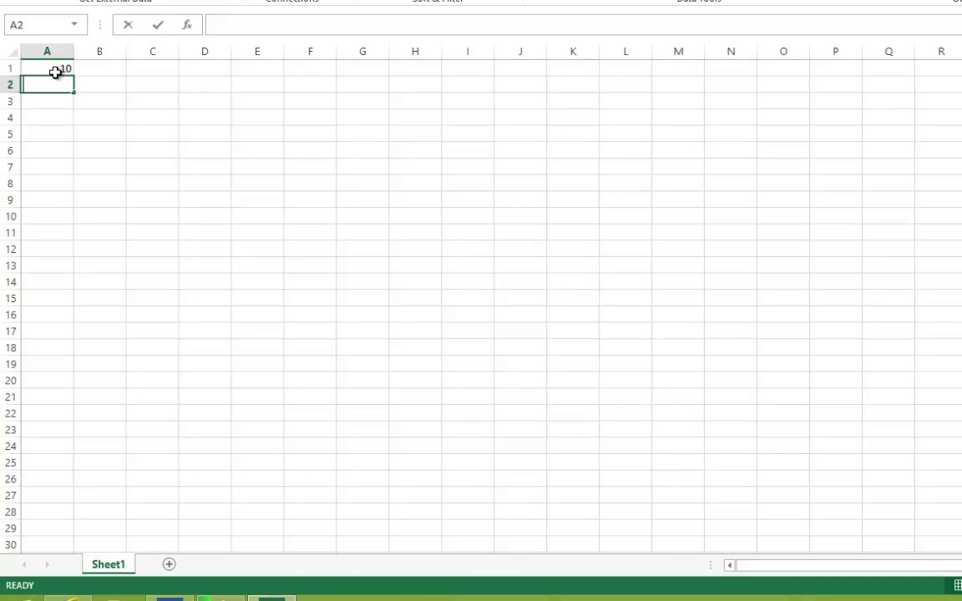
{"action": "key", "text": "Return"}
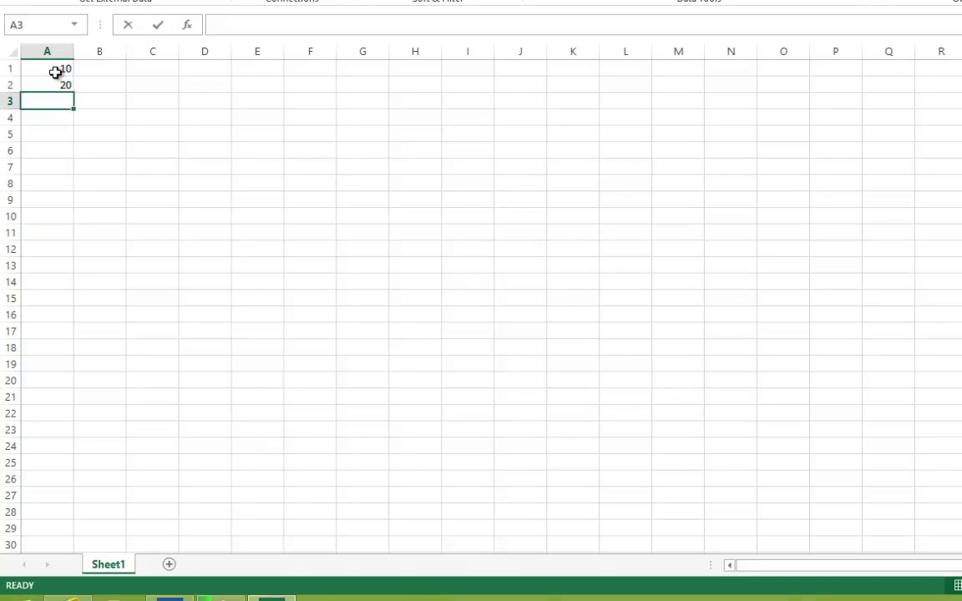
{"action": "type", "text": "30"}
{"action": "key", "text": "Return"}
{"action": "type", "text": "40"}
{"action": "key", "text": "Return"}
{"action": "type", "text": "50"}
{"action": "key", "text": "Return"}
{"action": "type", "text": "60"}
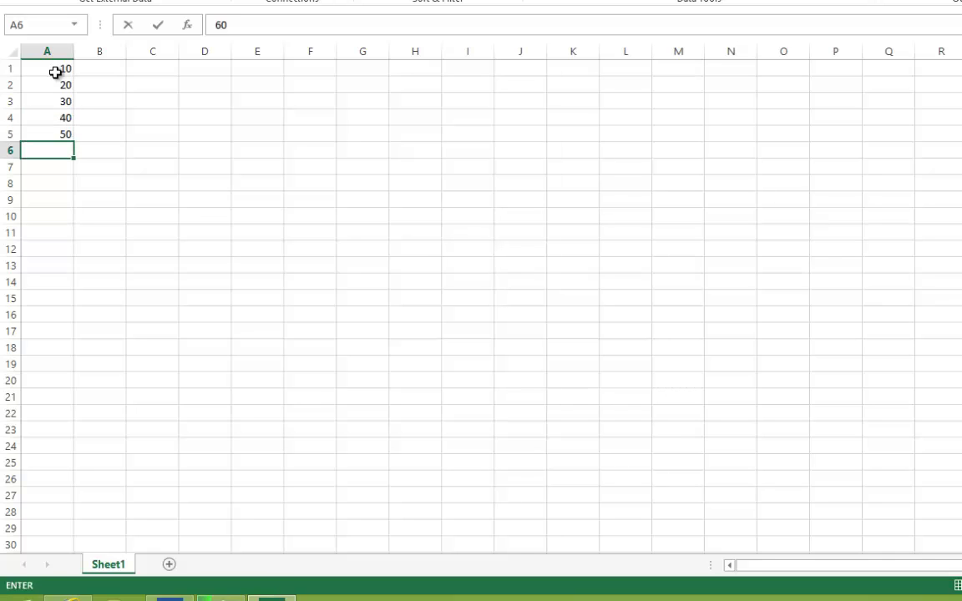
{"action": "key", "text": "Return"}
{"action": "type", "text": "70"}
{"action": "key", "text": "Return"}
{"action": "type", "text": "80"}
{"action": "key", "text": "Return"}
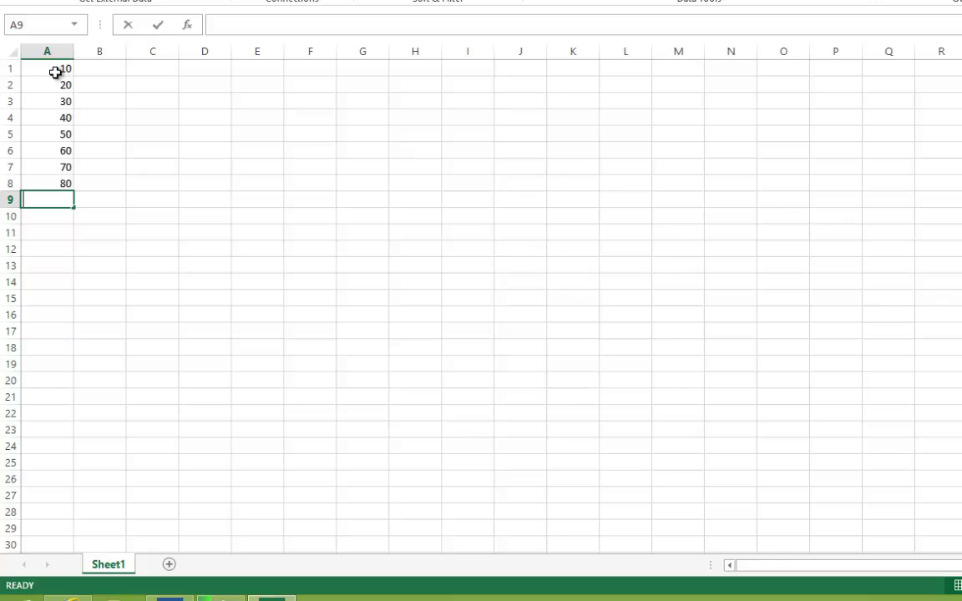
{"action": "type", "text": "90"}
{"action": "key", "text": "Return"}
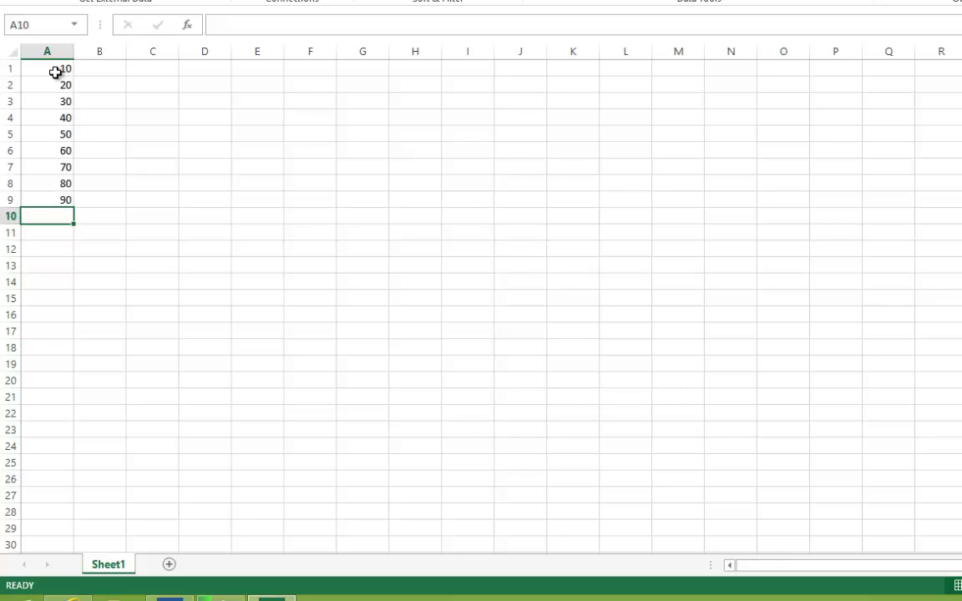
{"action": "type", "text": "100"}
{"action": "left_click", "coordinate": [104, 123]}
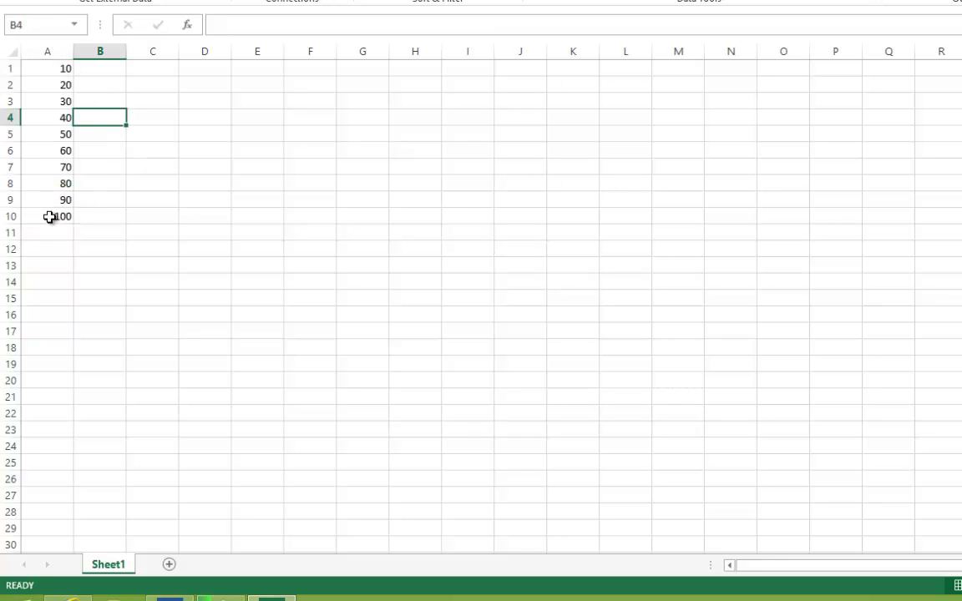
- Select the values 10 to 100 in A1:A10
{"action": "left_click_drag", "start_coordinate": [48, 214], "coordinate": [56, 65]}
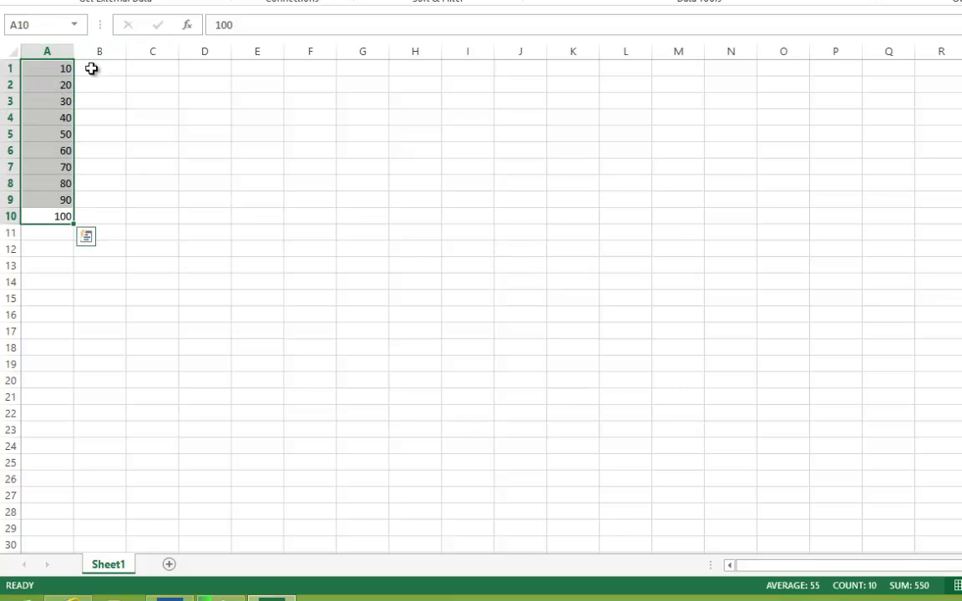
{"action": "left_click", "coordinate": [93, 67]}
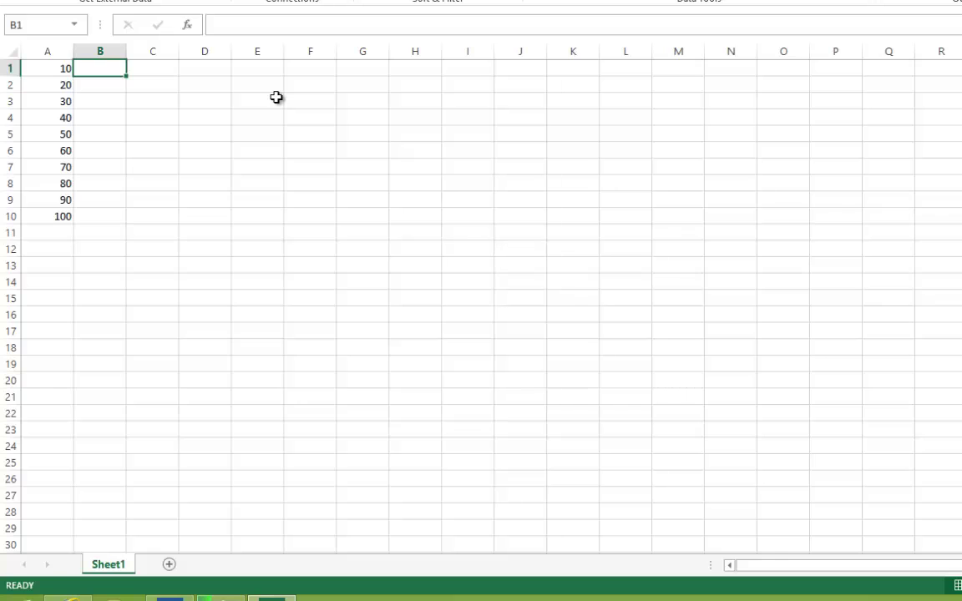
{"action": "left_click", "coordinate": [43, 69]}
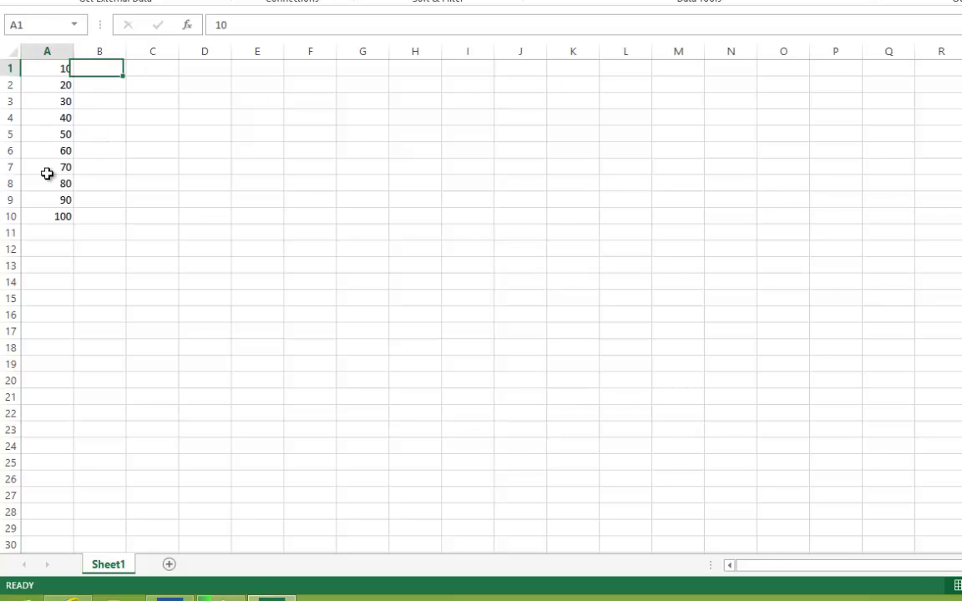
{"action": "left_click_drag", "start_coordinate": [47, 172], "coordinate": [54, 213]}
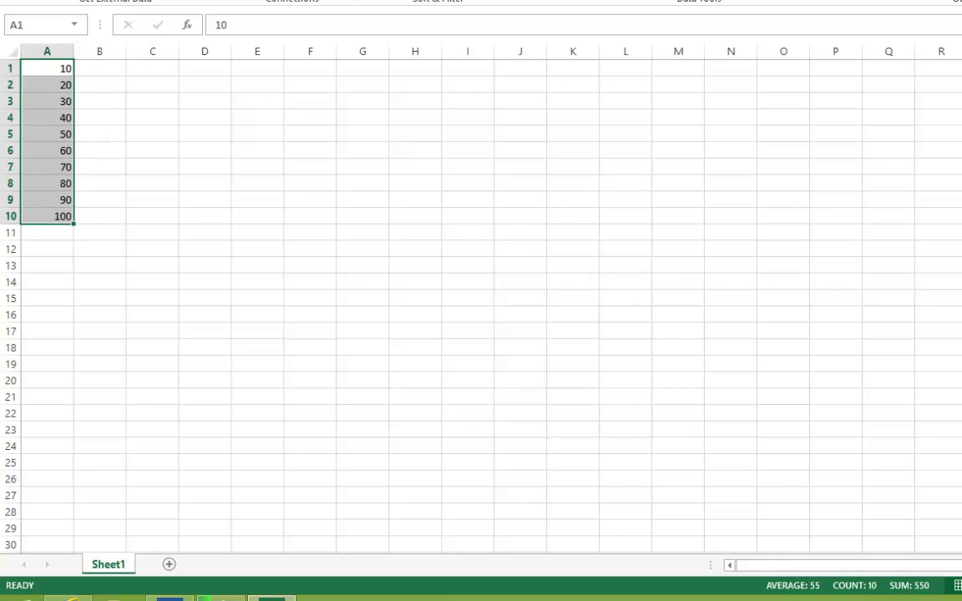
{"action": "left_click", "coordinate": [229, 26]}
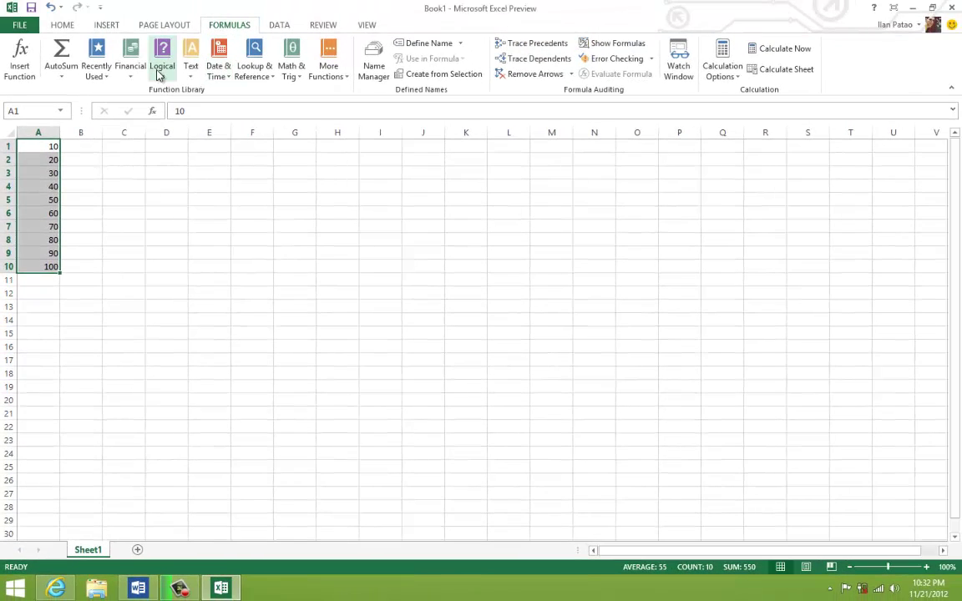
{"action": "left_click", "coordinate": [159, 73]}
{"action": "left_click", "coordinate": [181, 126]}
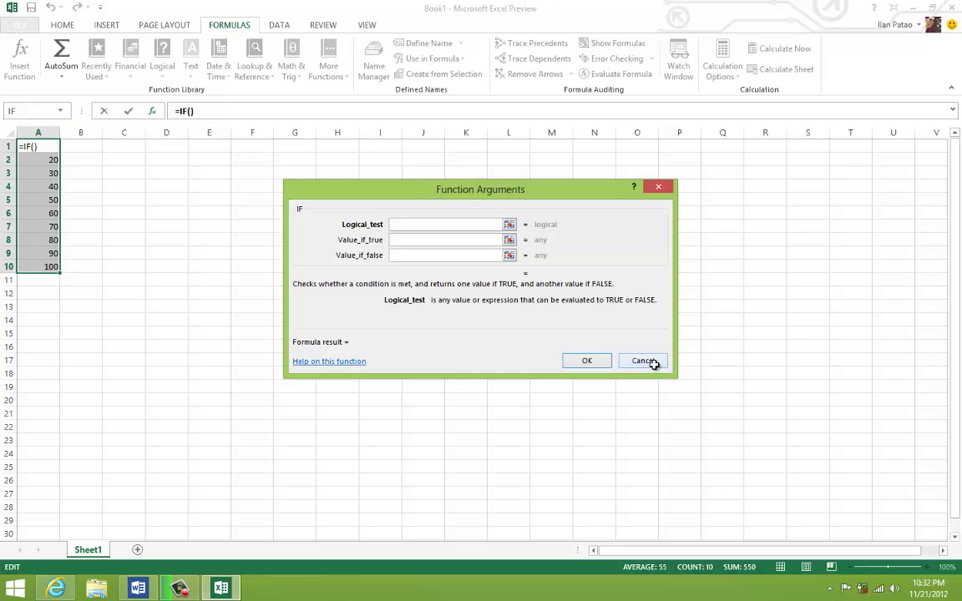
{"action": "left_click", "coordinate": [644, 361]}
{"action": "left_click", "coordinate": [95, 147]}
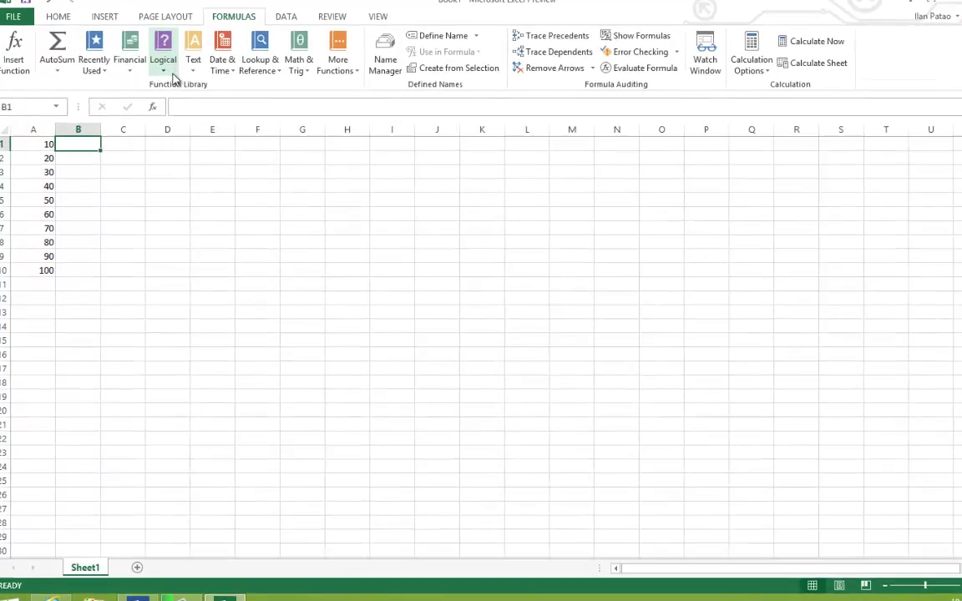
- Insert =IF(A1>50,TRUE,FALSE) in B1 through Logical > IF, which returns FALSE
{"action": "left_click", "coordinate": [172, 73]}
{"action": "left_click", "coordinate": [179, 123]}
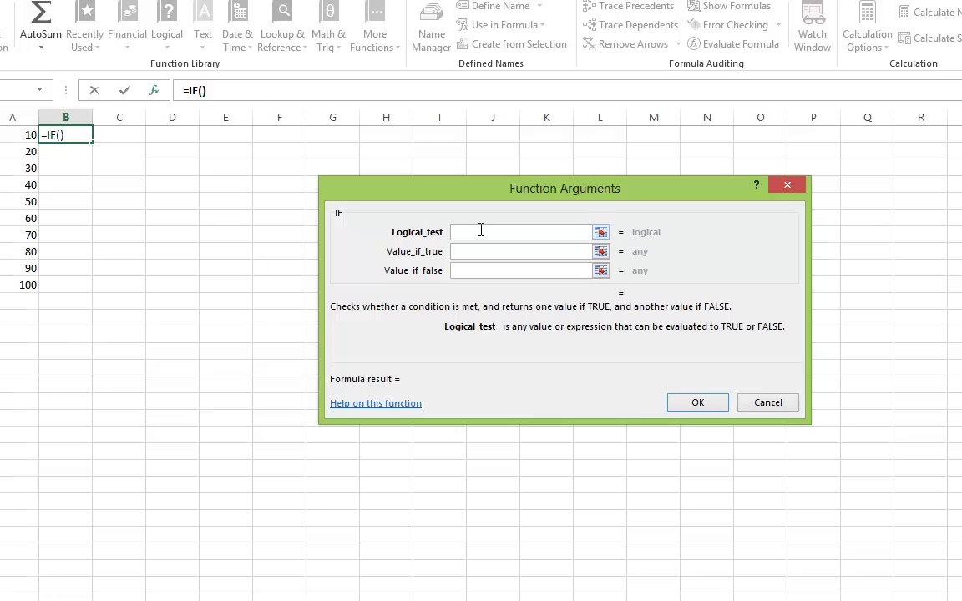
{"action": "type", "text": "A1"}
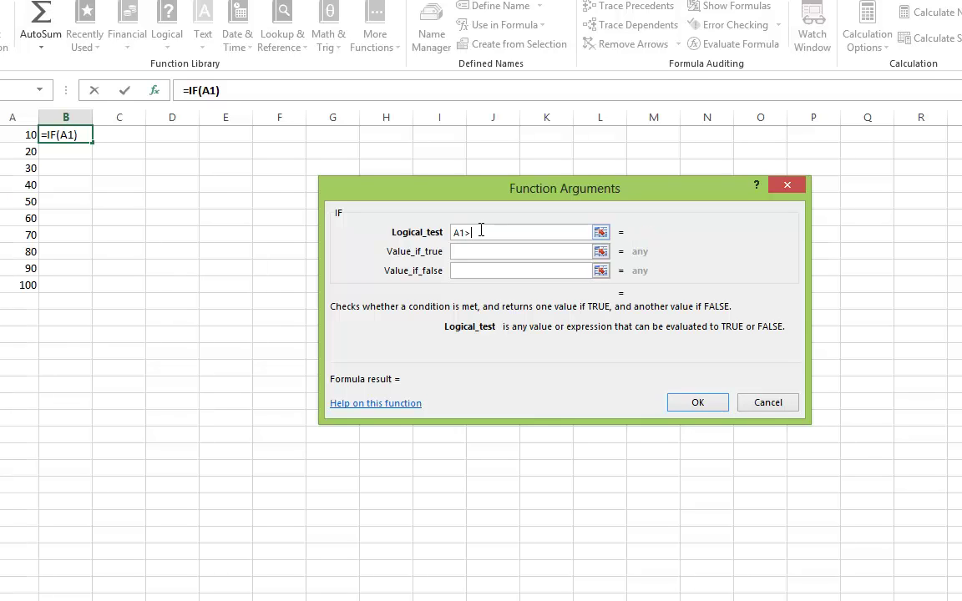
{"action": "type", "text": ">50"}
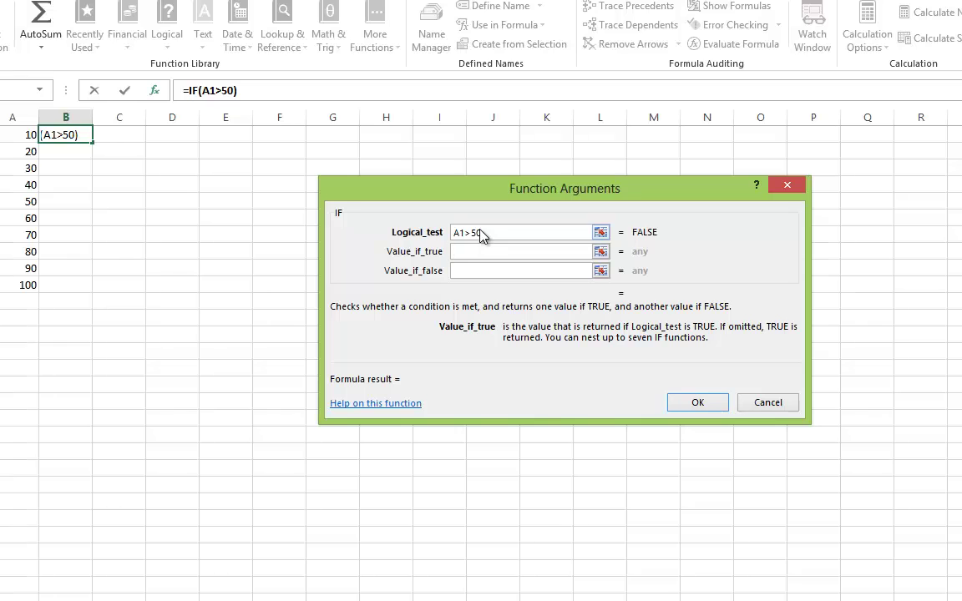
{"action": "type", "text": "TRUE"}
{"action": "key", "text": "Tab"}
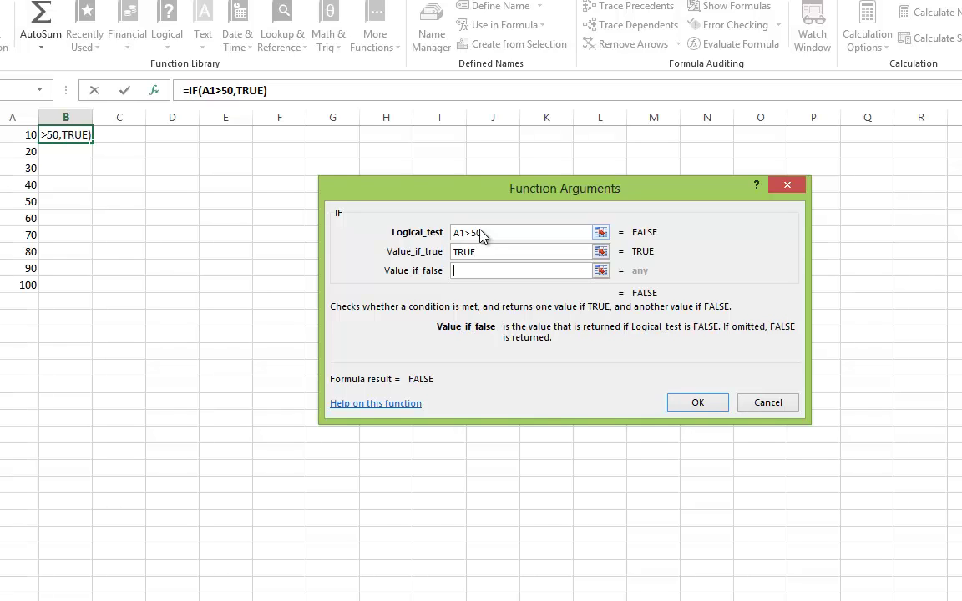
{"action": "type", "text": "FALSE"}
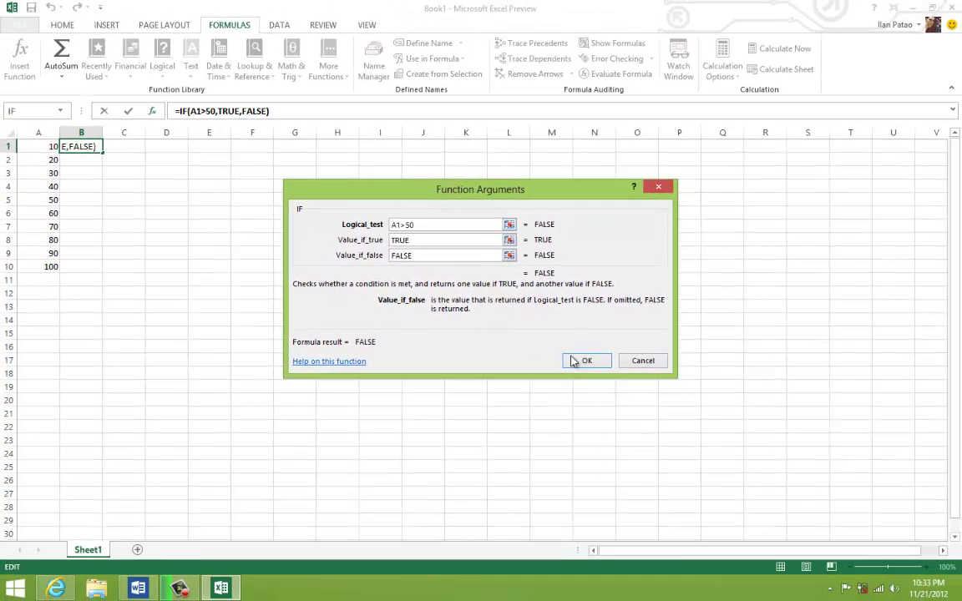
{"action": "key", "text": "Return"}
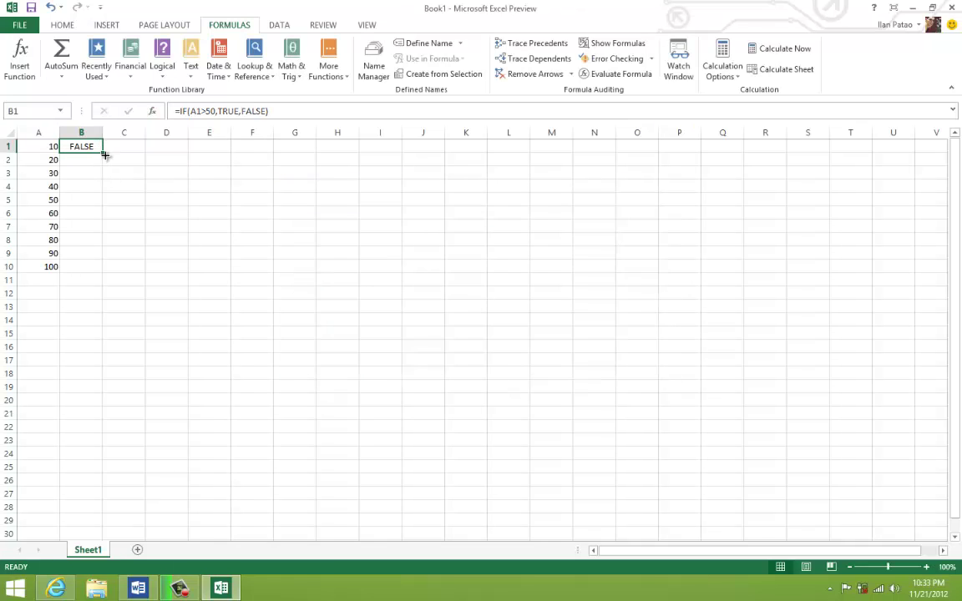
{"action": "left_click_drag", "start_coordinate": [103, 154], "coordinate": [102, 172]}
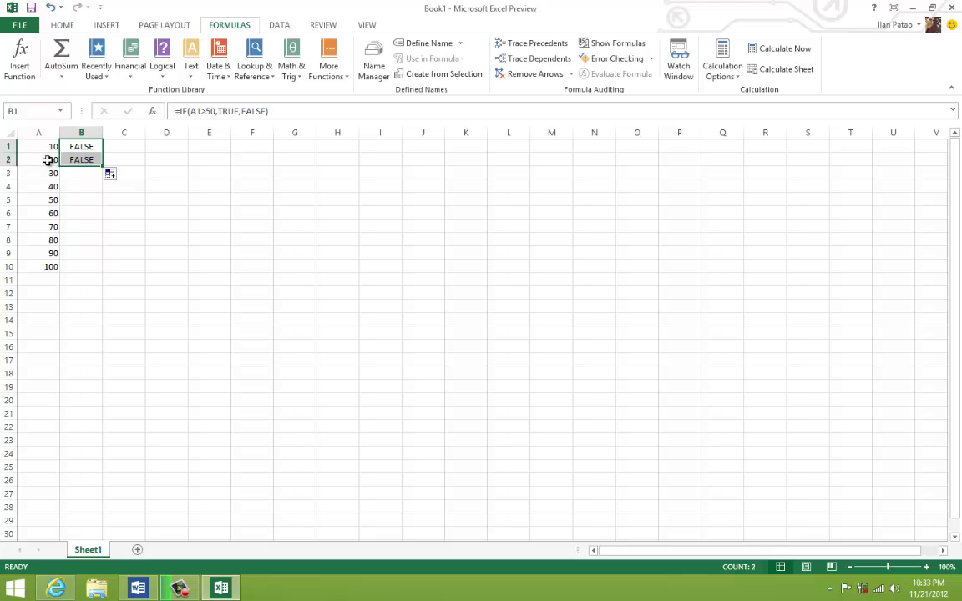
{"action": "left_click_drag", "start_coordinate": [103, 166], "coordinate": [99, 266]}
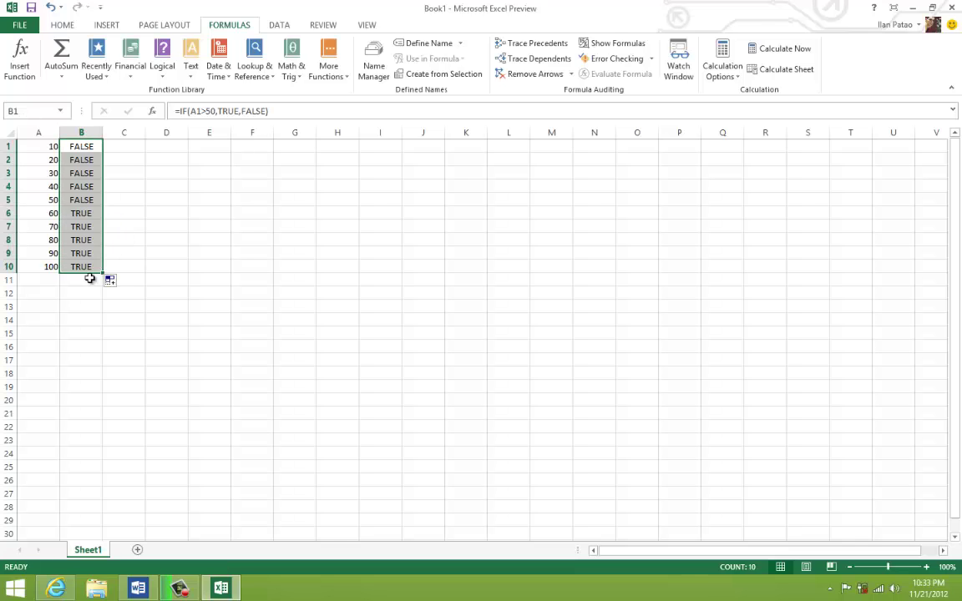
{"action": "left_click", "coordinate": [162, 175]}
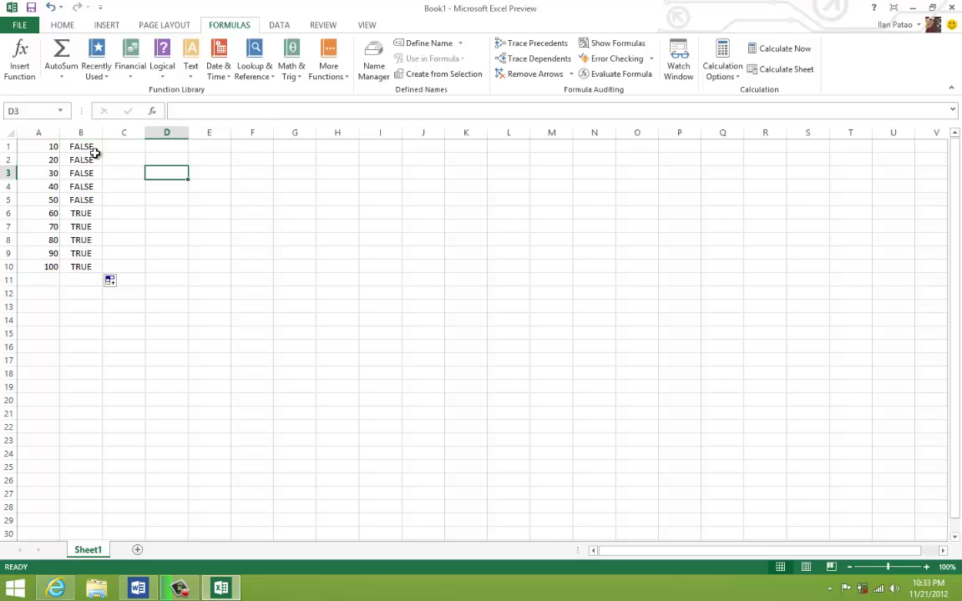
{"action": "left_click", "coordinate": [93, 151]}
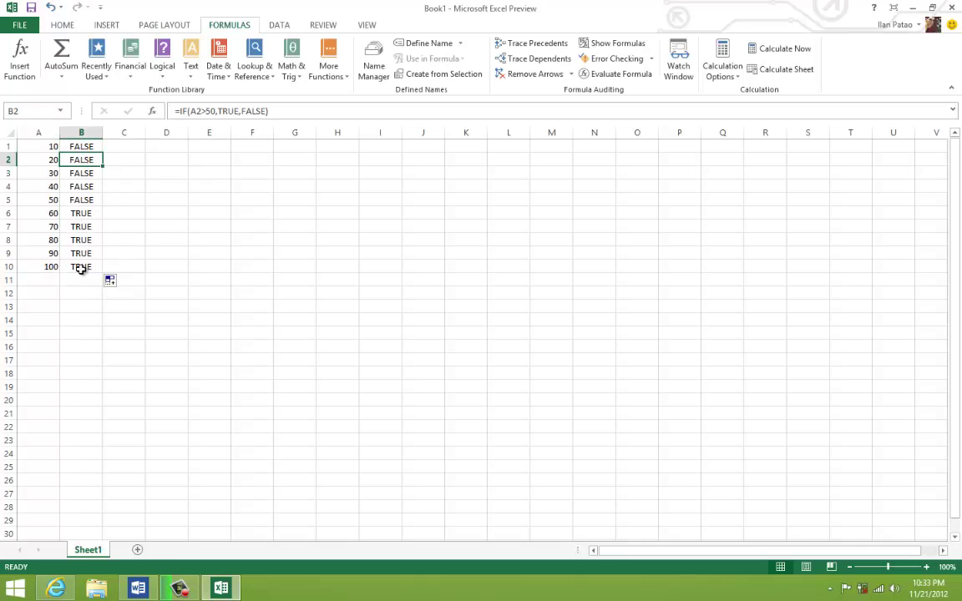
{"action": "left_click_drag", "start_coordinate": [80, 268], "coordinate": [73, 134]}
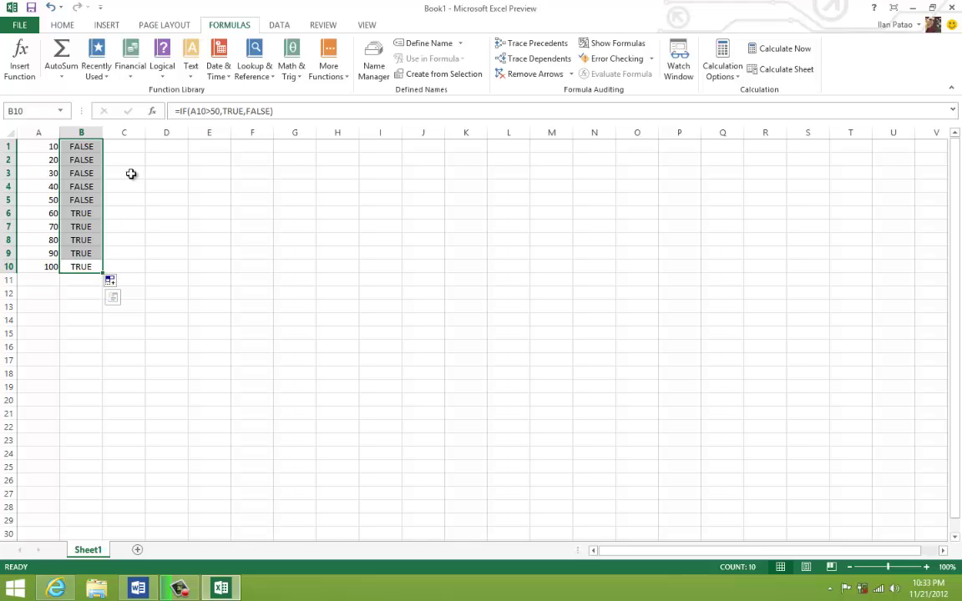
{"action": "left_click", "coordinate": [122, 242]}
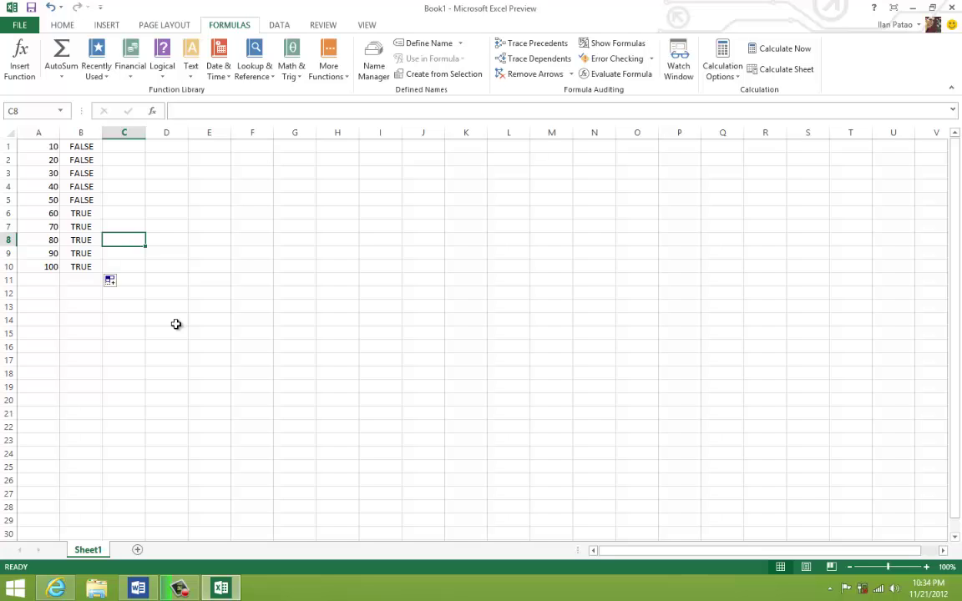
{"action": "left_click", "coordinate": [179, 319]}
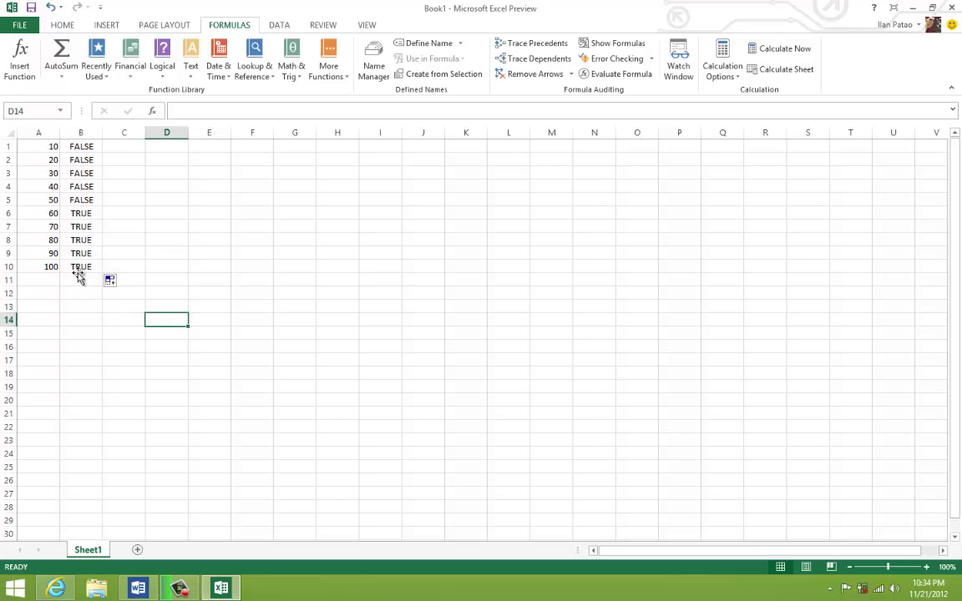
{"action": "left_click", "coordinate": [80, 267]}
{"action": "left_click", "coordinate": [46, 320]}
{"action": "left_click_drag", "start_coordinate": [74, 266], "coordinate": [38, 147]}
{"action": "left_click", "coordinate": [129, 148]}
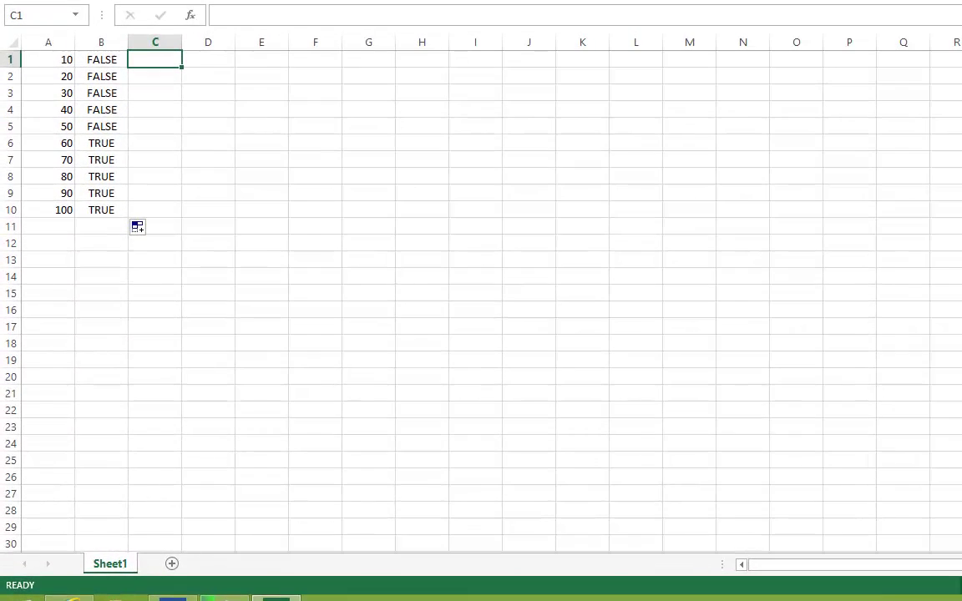
- Insert an IF in C1 testing A1>80, giving 'Sold under 80' if true, 'Sold over 80' otherwise
{"action": "left_click", "coordinate": [186, 10]}
{"action": "left_click", "coordinate": [214, 67]}
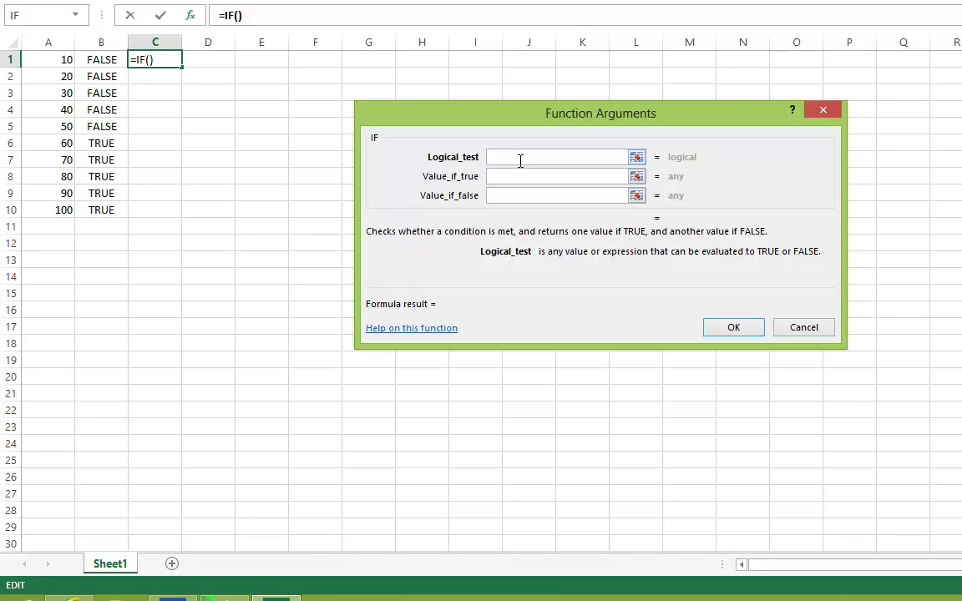
{"action": "type", "text": "A1"}
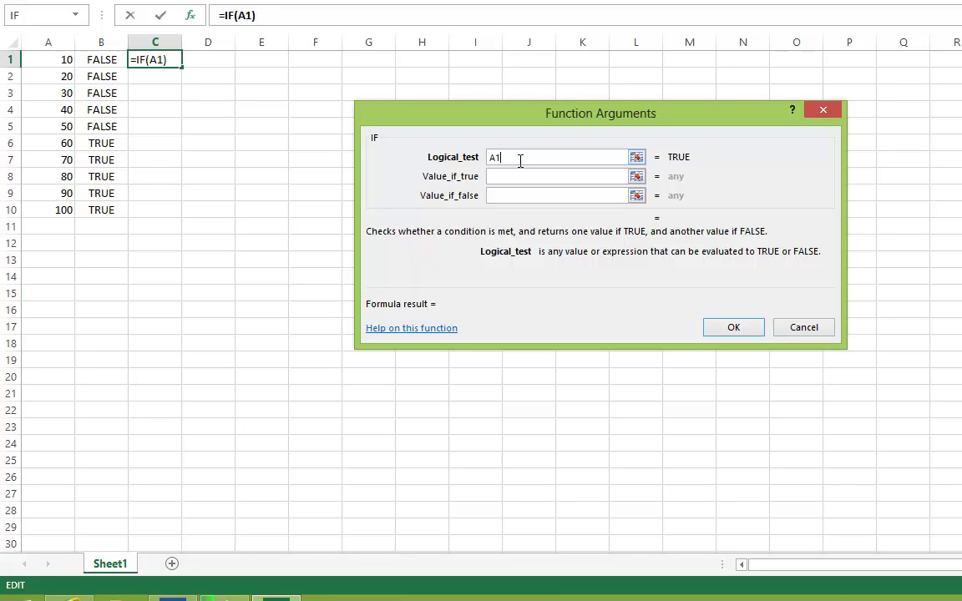
{"action": "type", "text": ">80"}
{"action": "key", "text": "Tab"}
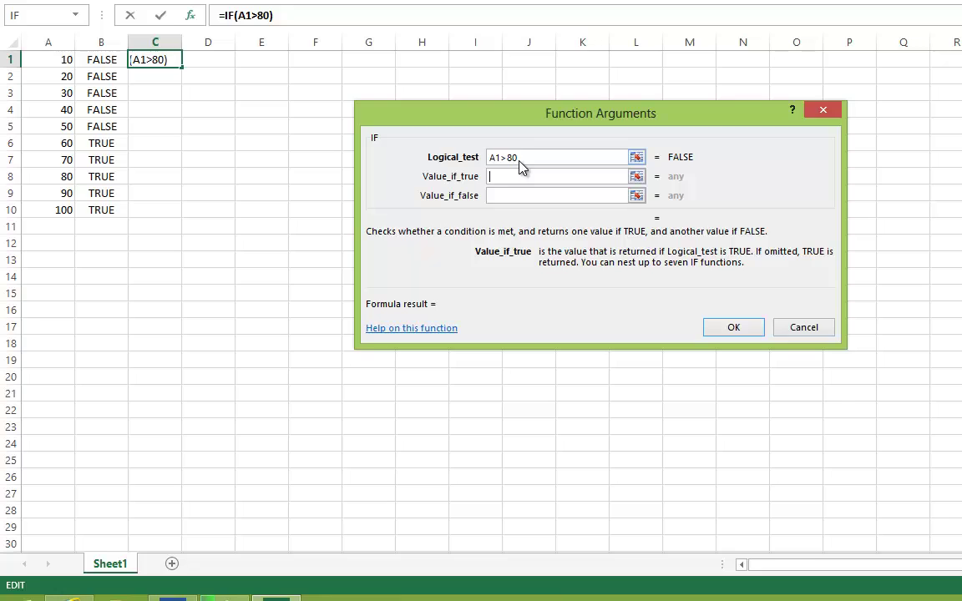
{"action": "type", "text": "S"}
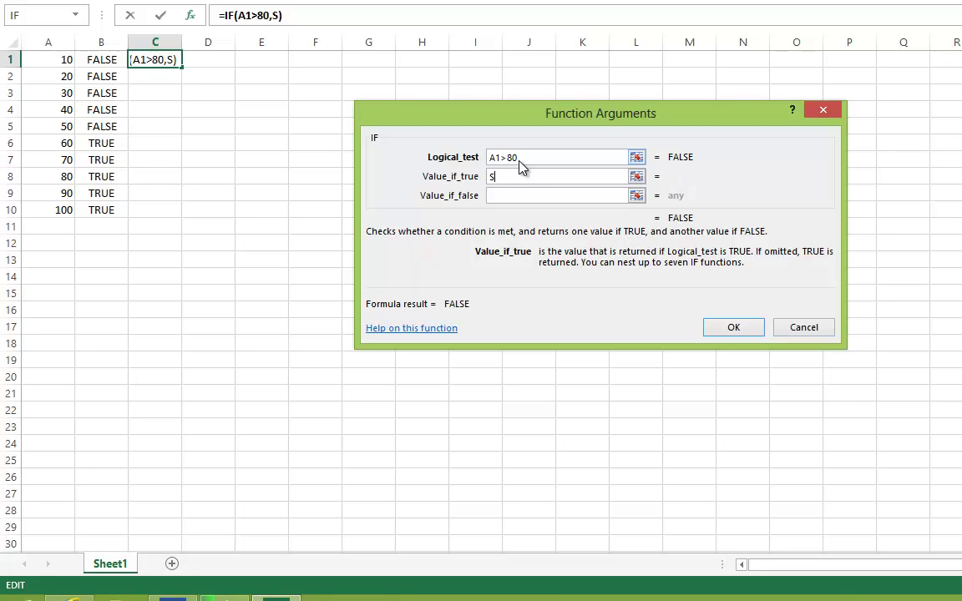
{"action": "type", "text": "old under 80"}
{"action": "key", "text": "Tab"}
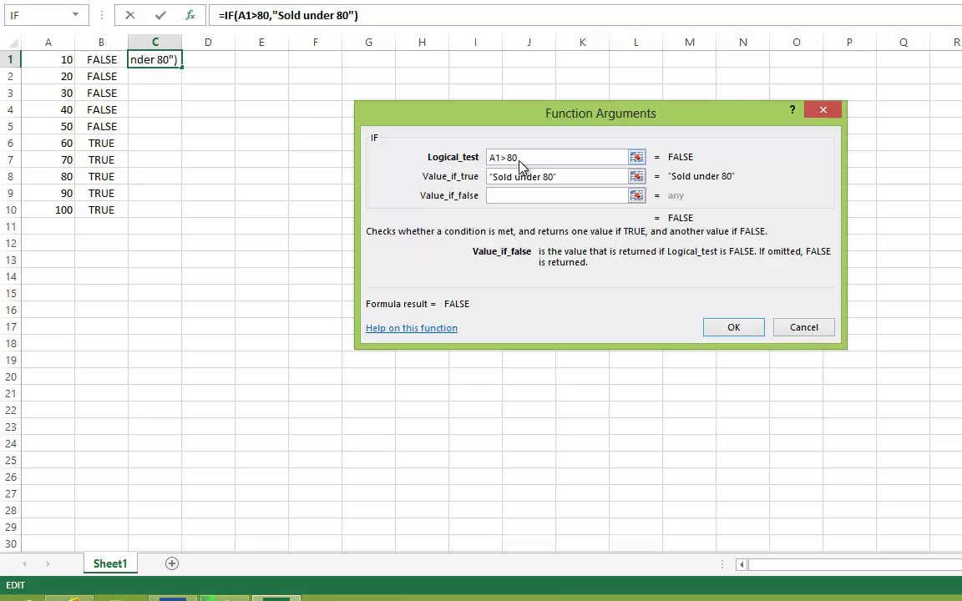
{"action": "type", "text": "Sold over 80"}
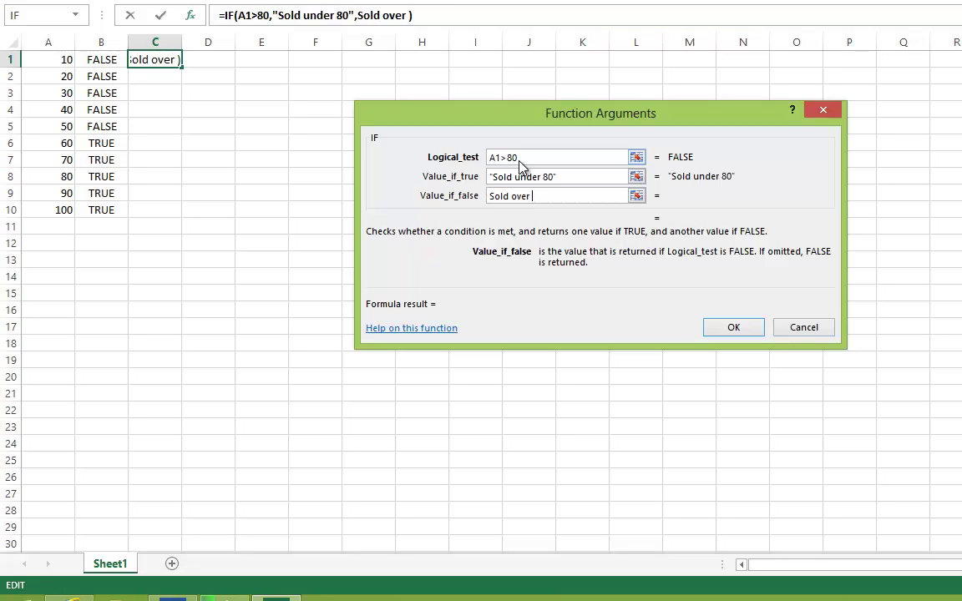
{"action": "left_click", "coordinate": [732, 330]}
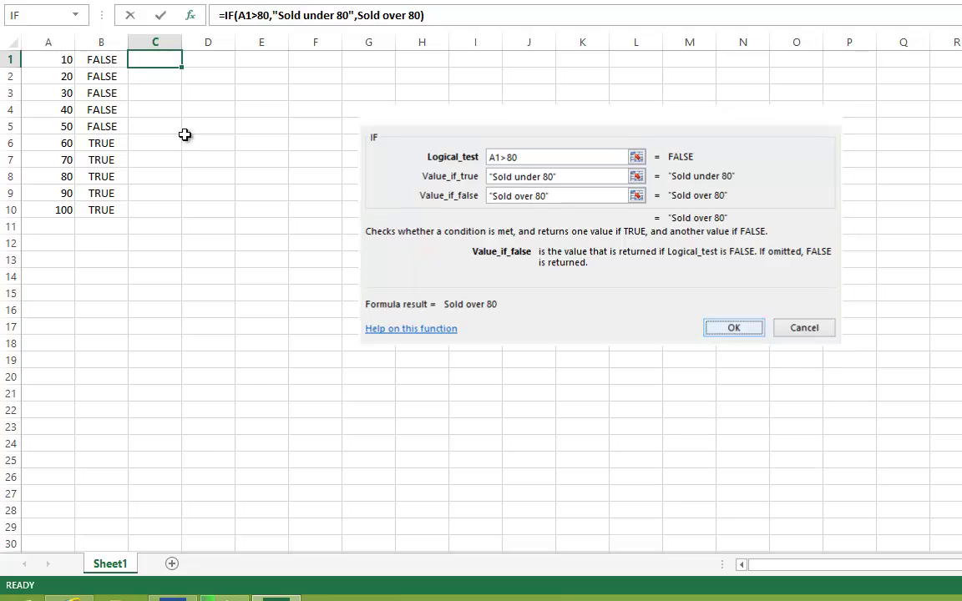
- Autofit column C and edit C1's formula to =IF(A1>80,"Sold over 80","Sold under 80")
{"action": "double_click", "coordinate": [180, 40]}
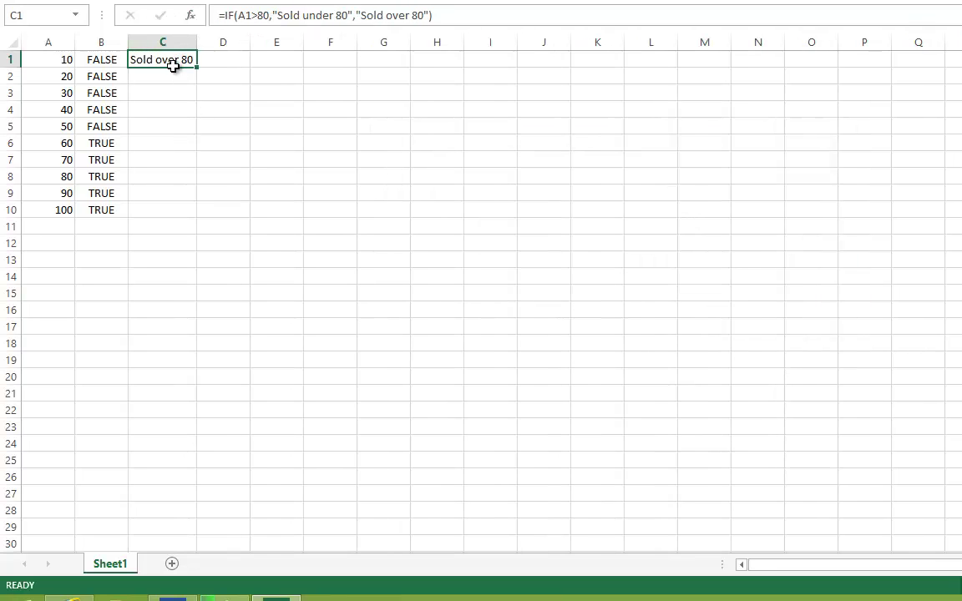
{"action": "double_click", "coordinate": [173, 58]}
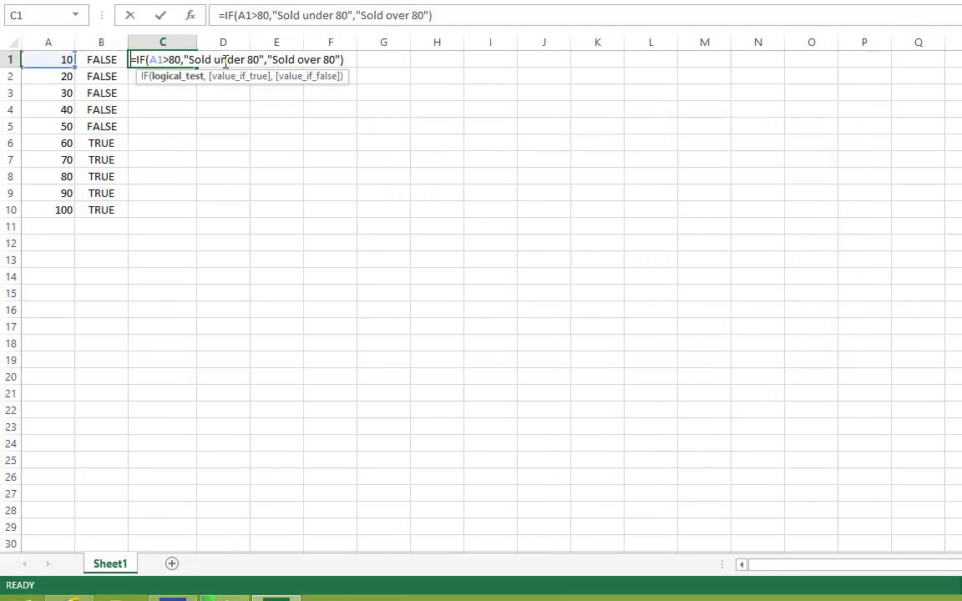
{"action": "double_click", "coordinate": [234, 60]}
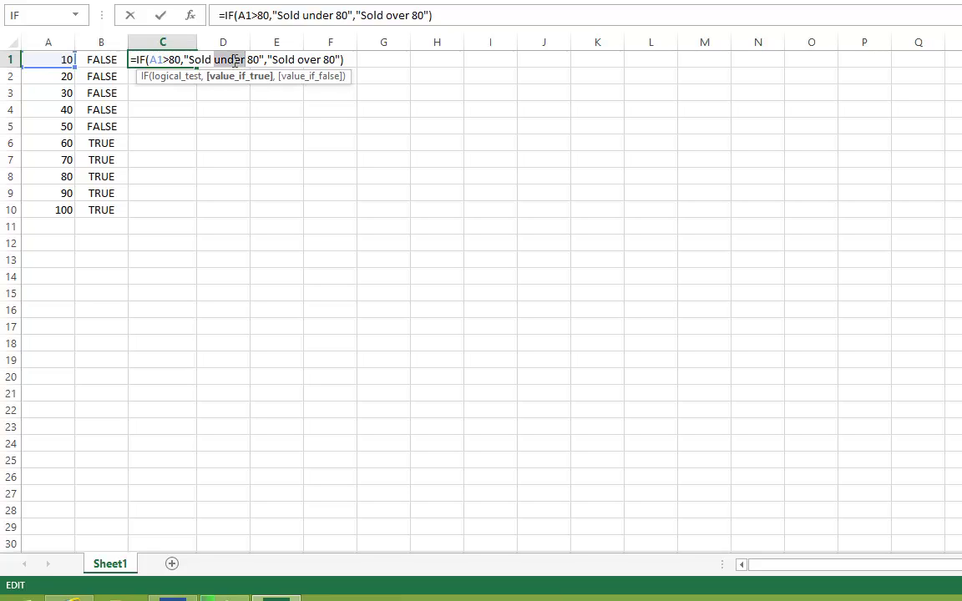
{"action": "type", "text": "over"}
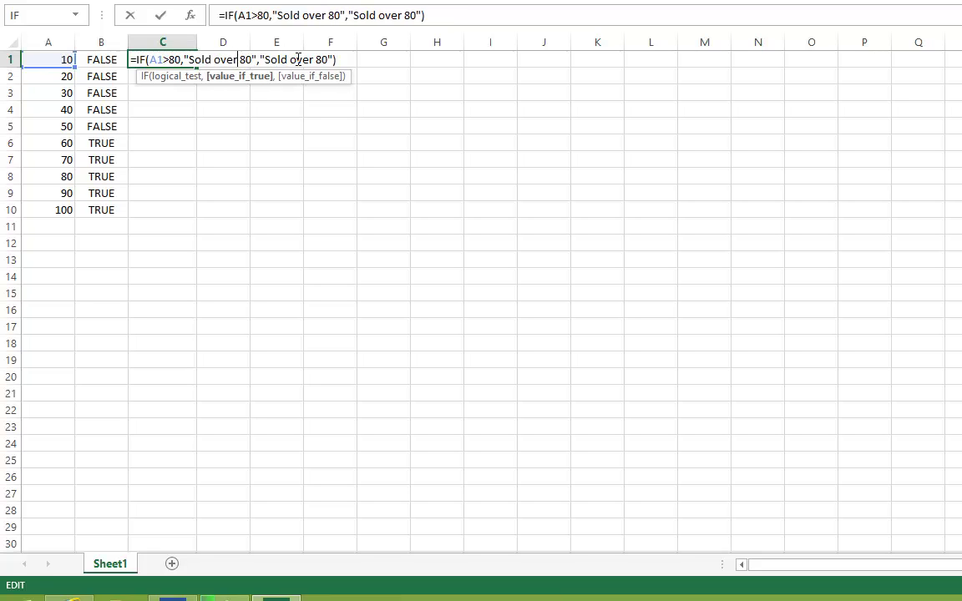
{"action": "double_click", "coordinate": [298, 60]}
{"action": "type", "text": "u"}
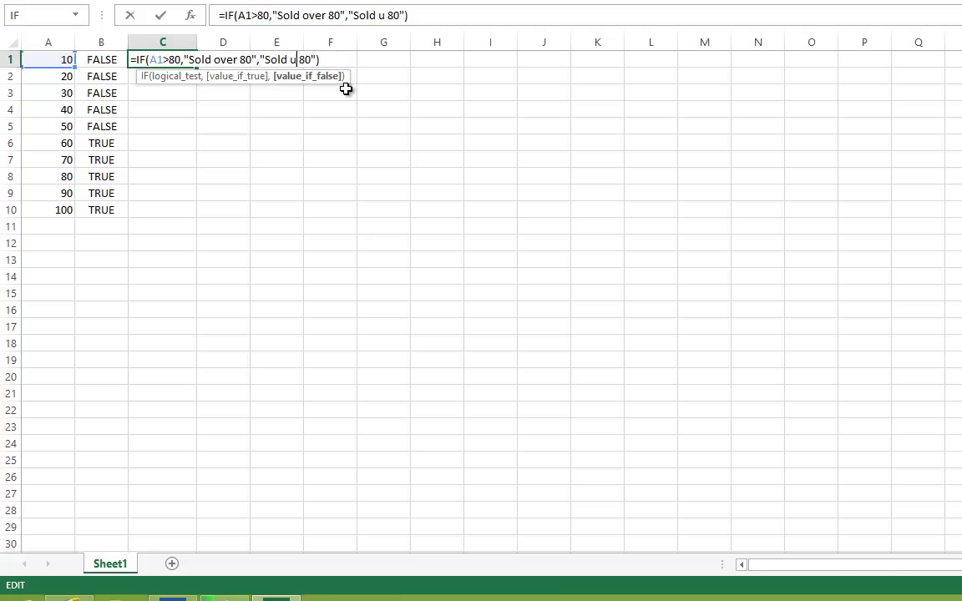
{"action": "type", "text": "nder"}
{"action": "left_click", "coordinate": [337, 114]}
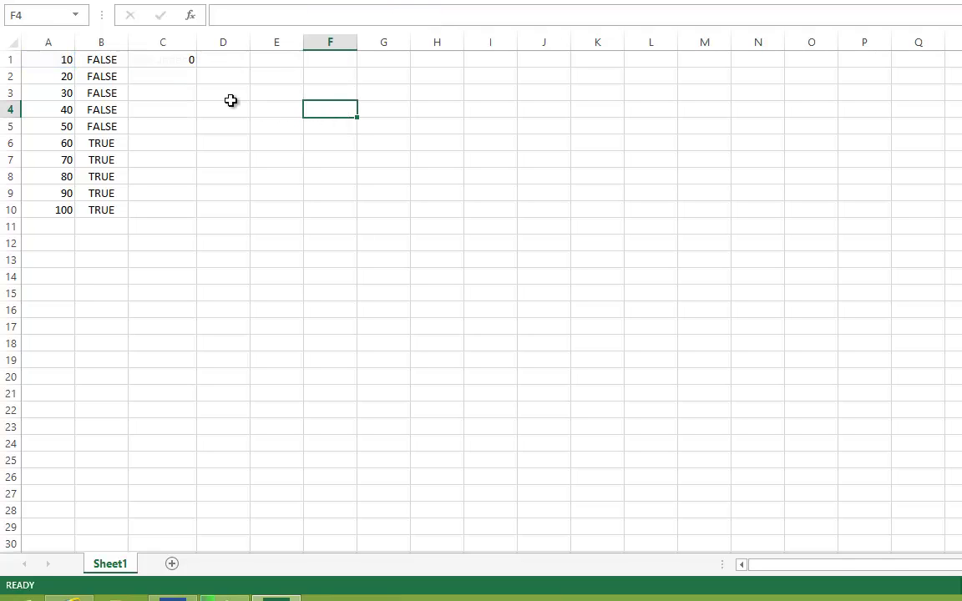
{"action": "left_click", "coordinate": [184, 63]}
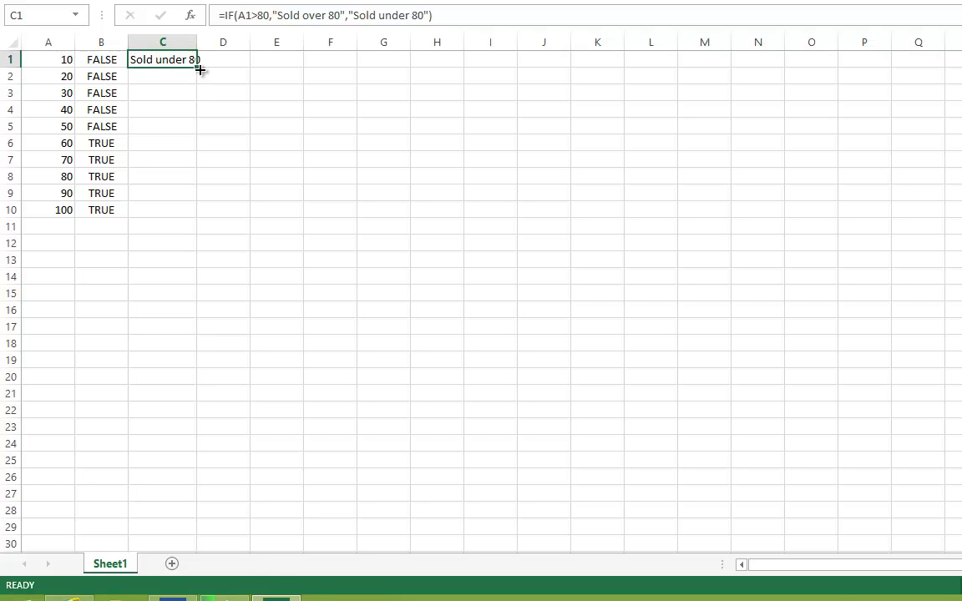
- Fill C1's IF formula down to C10 and check the copied formulas in C6 and C7
{"action": "left_click_drag", "start_coordinate": [199, 70], "coordinate": [187, 219]}
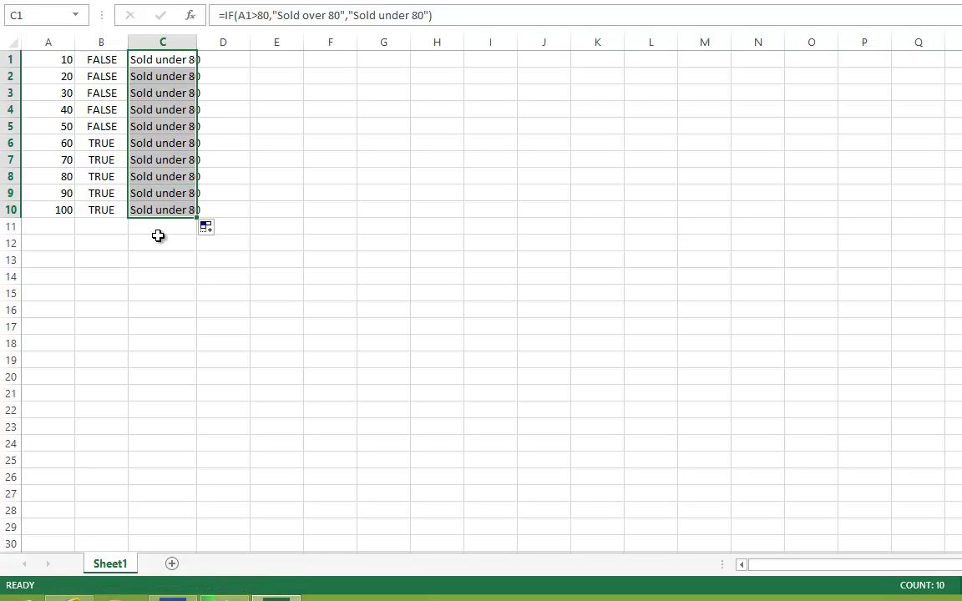
{"action": "left_click", "coordinate": [151, 242]}
{"action": "left_click_drag", "start_coordinate": [66, 195], "coordinate": [160, 213]}
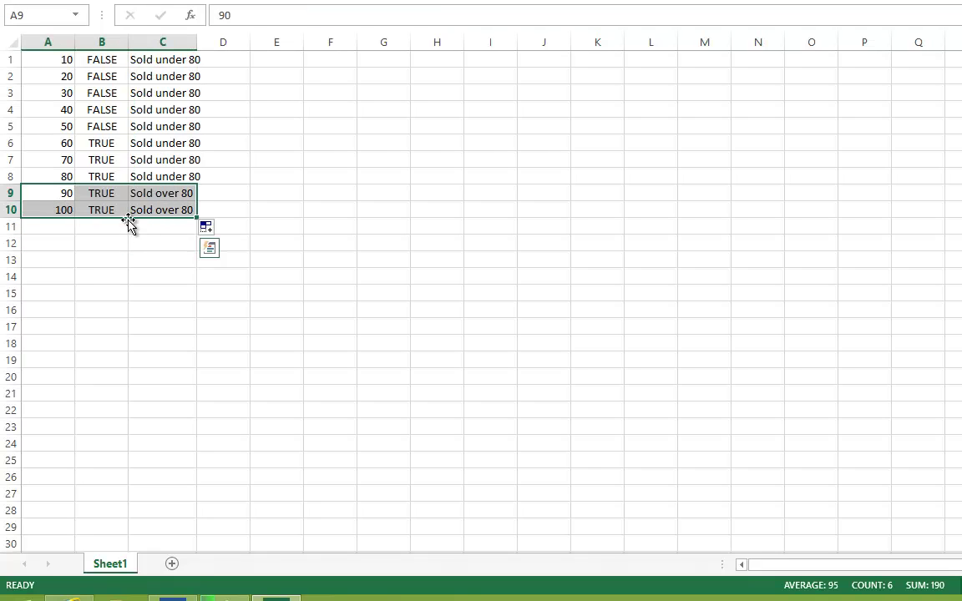
{"action": "left_click", "coordinate": [169, 144]}
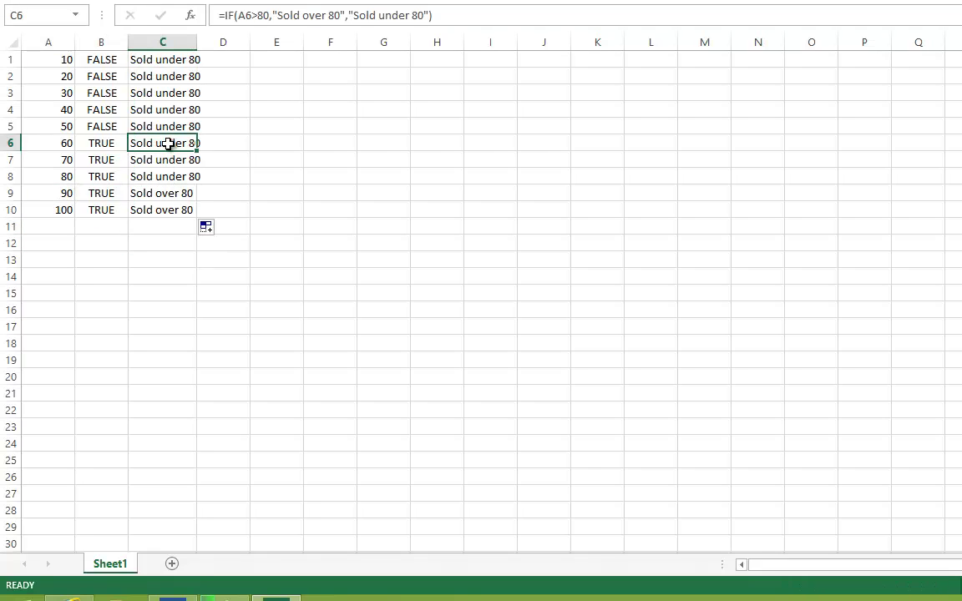
{"action": "left_click", "coordinate": [113, 113]}
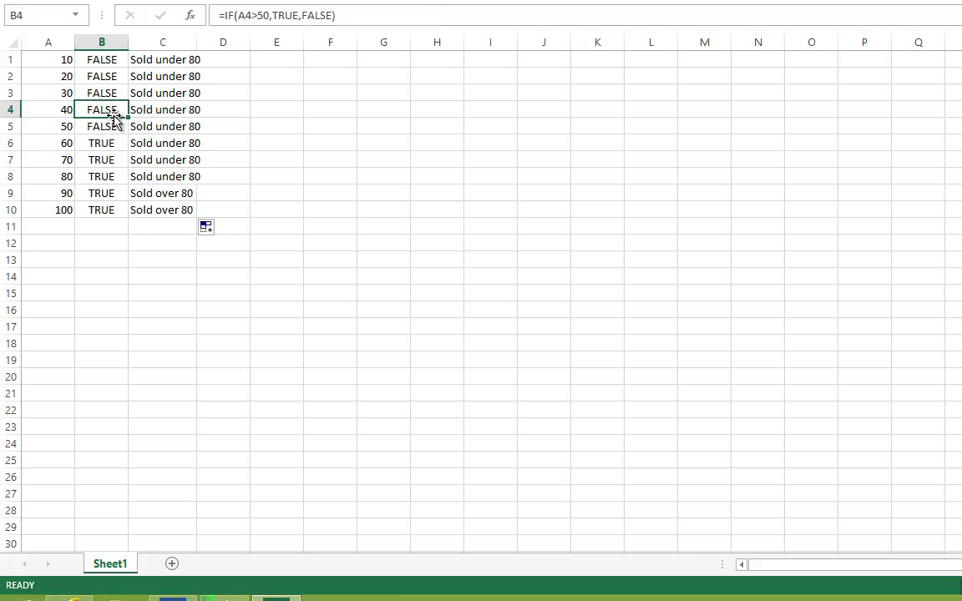
{"action": "left_click", "coordinate": [191, 157]}
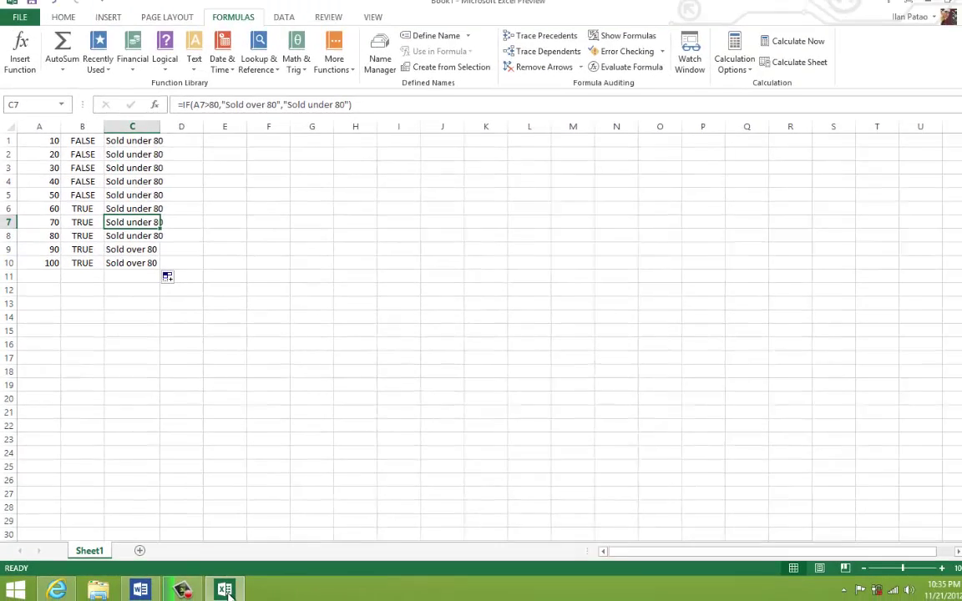
- Return to Word and select the lines from (12) to Touch Points
{"action": "left_click", "coordinate": [158, 595]}
{"action": "left_click_drag", "start_coordinate": [364, 493], "coordinate": [342, 466]}
{"action": "left_click", "coordinate": [397, 518]}
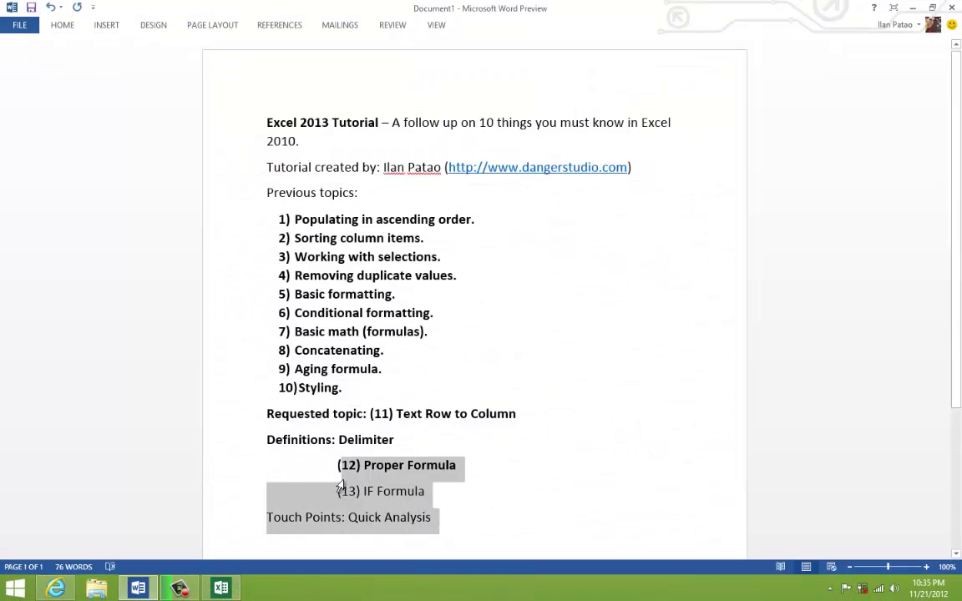
- Bold the (13) IF Formula and Touch Points: Quick Analysis lines using Home > Bold
{"action": "left_click", "coordinate": [62, 25]}
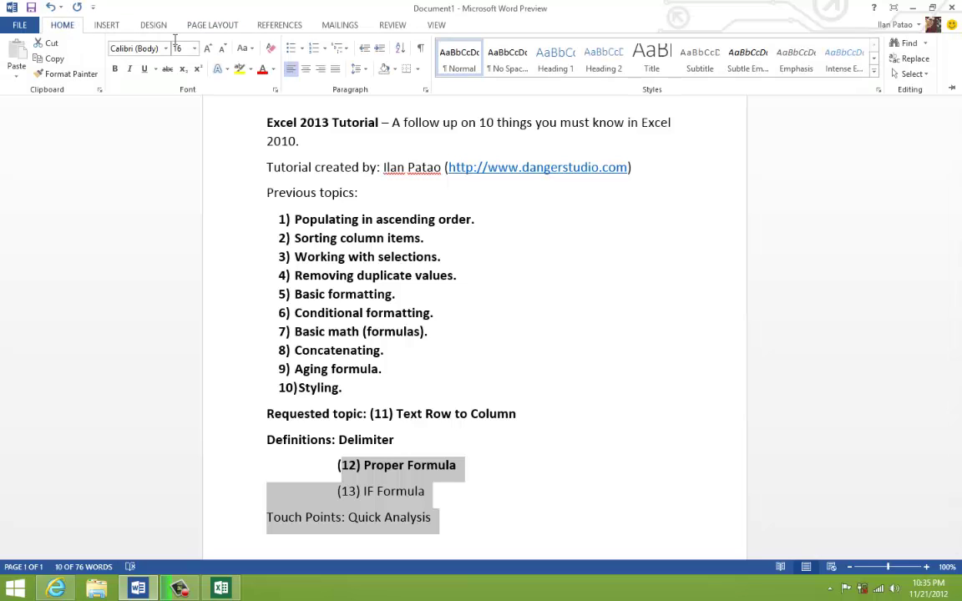
{"action": "left_click", "coordinate": [115, 68]}
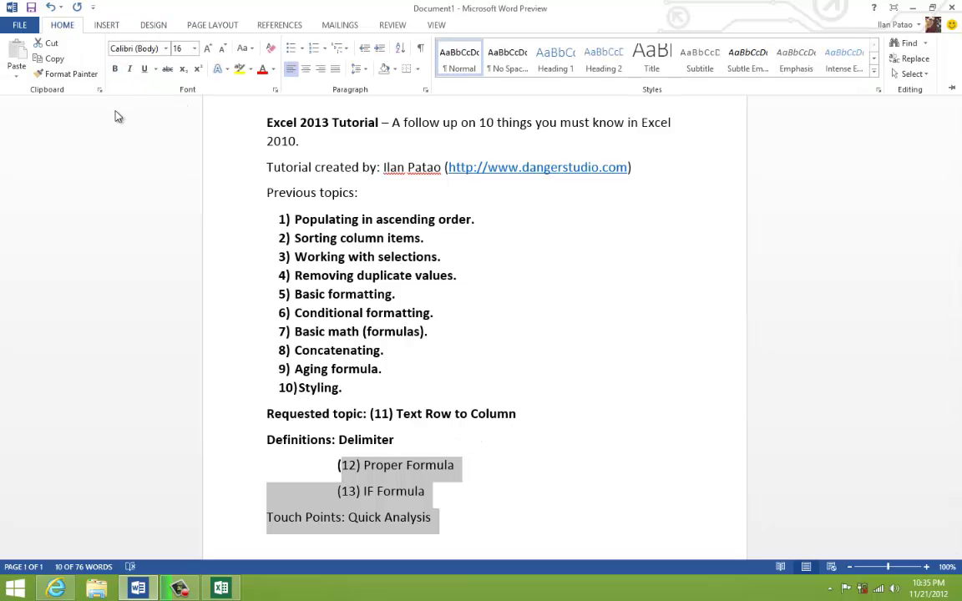
{"action": "left_click", "coordinate": [115, 69]}
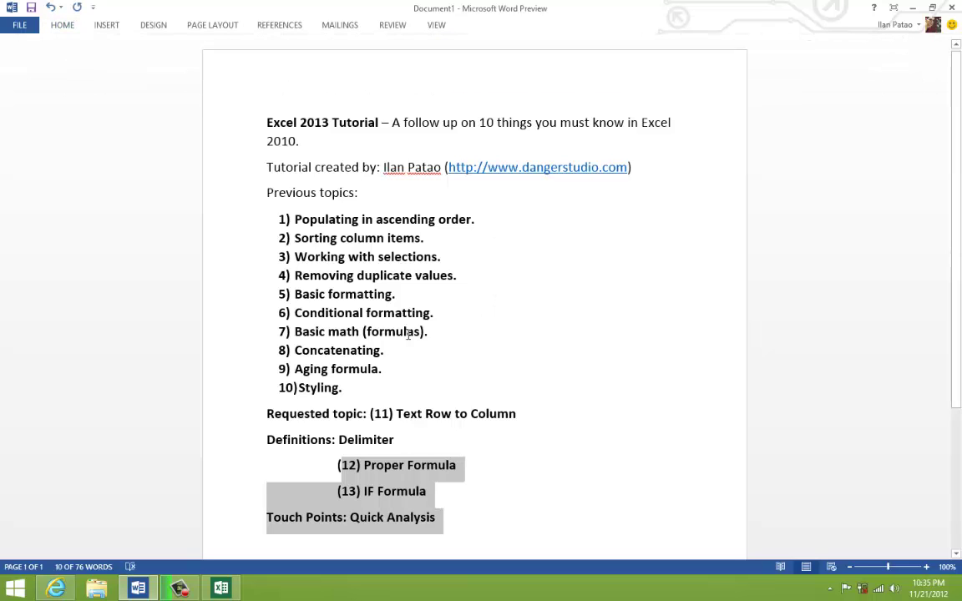
{"action": "left_click", "coordinate": [342, 238]}
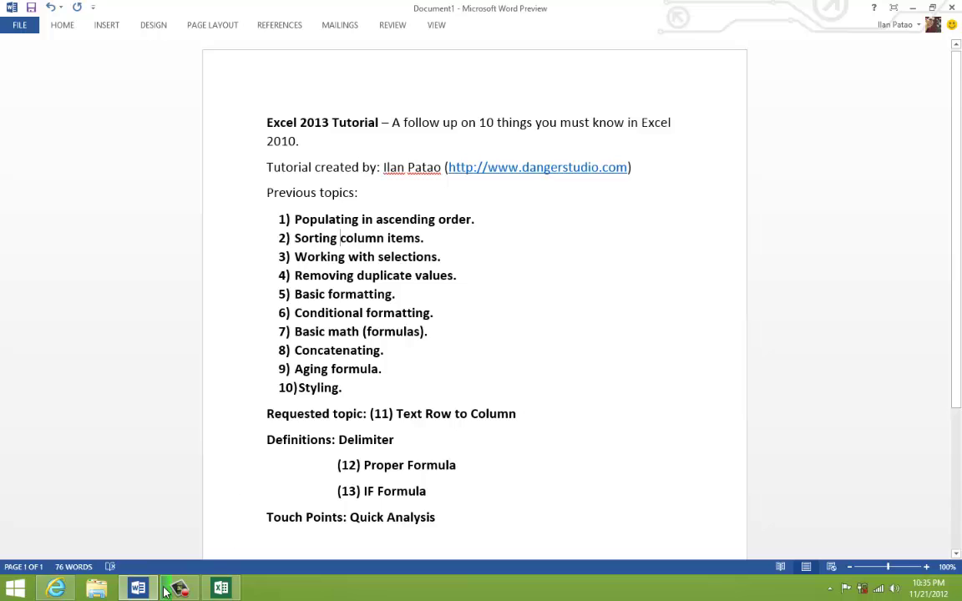
- Back in Excel, select the A1:C10 results table and look at its fill options
{"action": "left_click", "coordinate": [225, 589]}
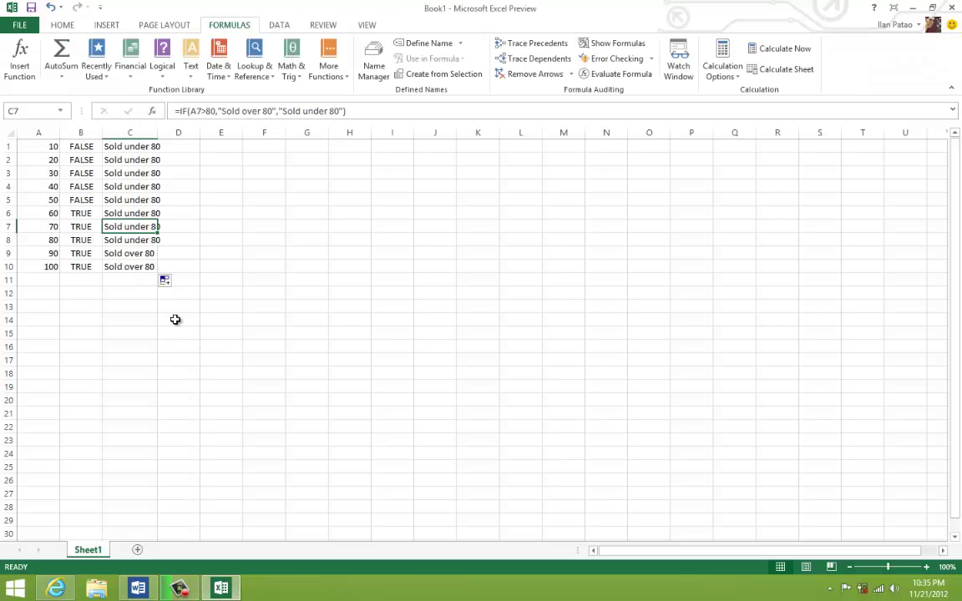
{"action": "left_click", "coordinate": [174, 320]}
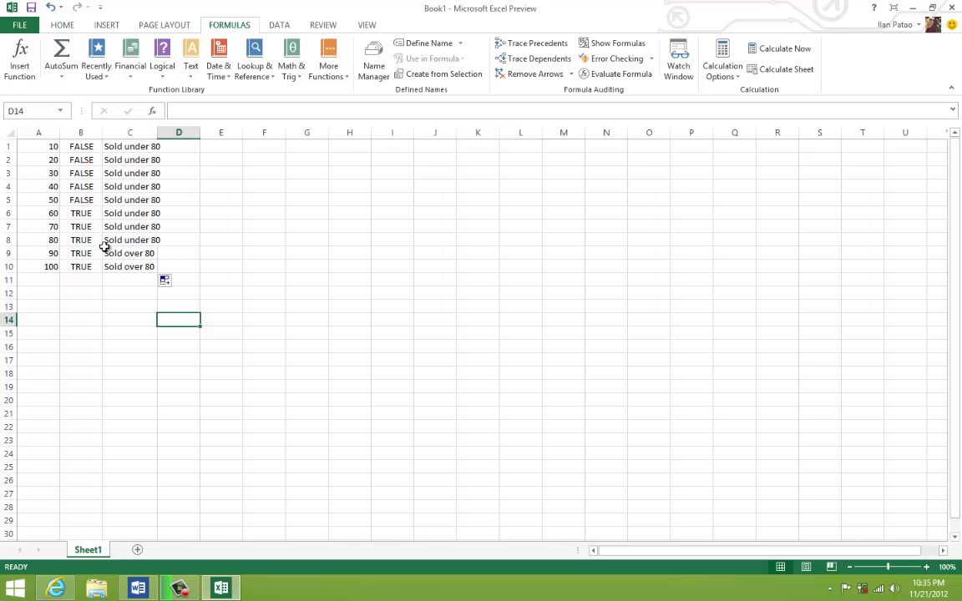
{"action": "left_click", "coordinate": [129, 226]}
{"action": "left_click_drag", "start_coordinate": [129, 266], "coordinate": [59, 145]}
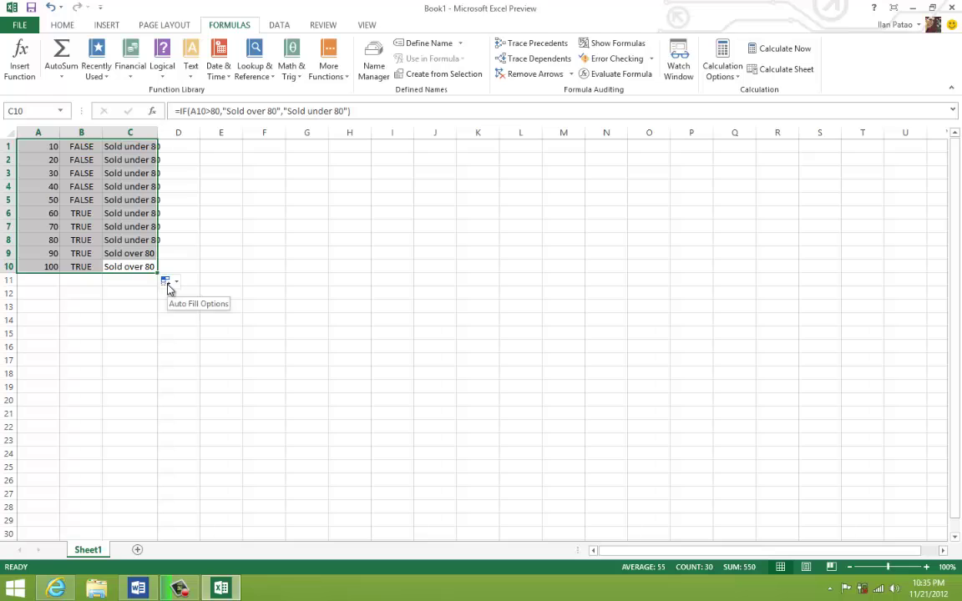
{"action": "left_click", "coordinate": [172, 284]}
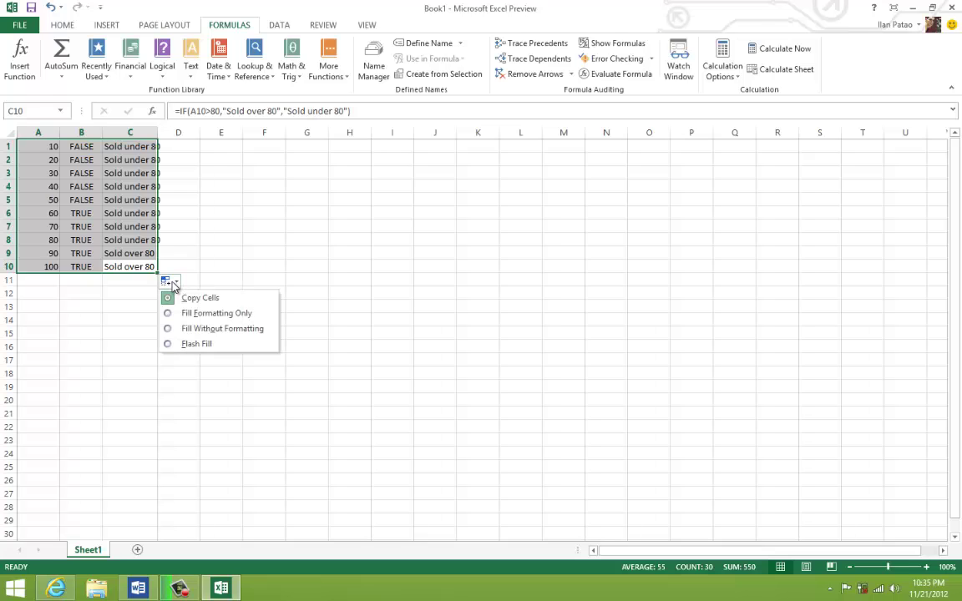
{"action": "left_click", "coordinate": [172, 284]}
{"action": "left_click", "coordinate": [130, 267]}
- Apply Fill Formatting Only to the A1:C10 results table
{"action": "left_click", "coordinate": [167, 284]}
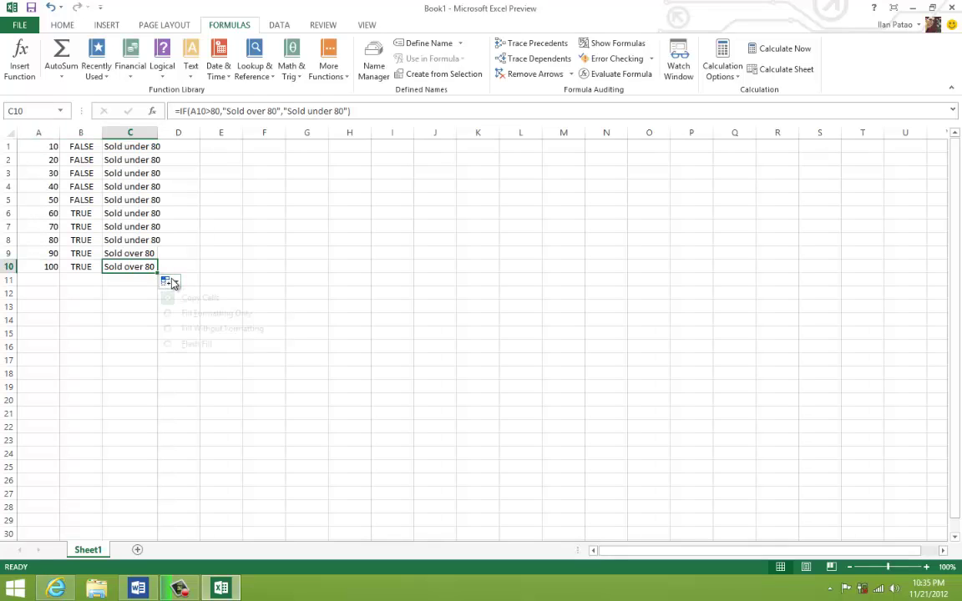
{"action": "left_click", "coordinate": [167, 282]}
{"action": "left_click", "coordinate": [134, 255]}
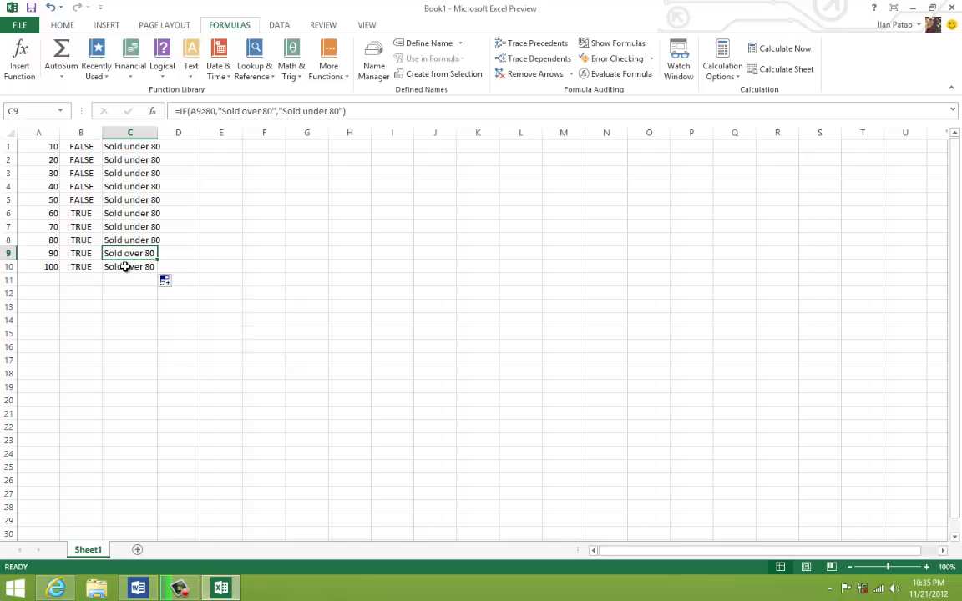
{"action": "left_click_drag", "start_coordinate": [124, 266], "coordinate": [38, 136]}
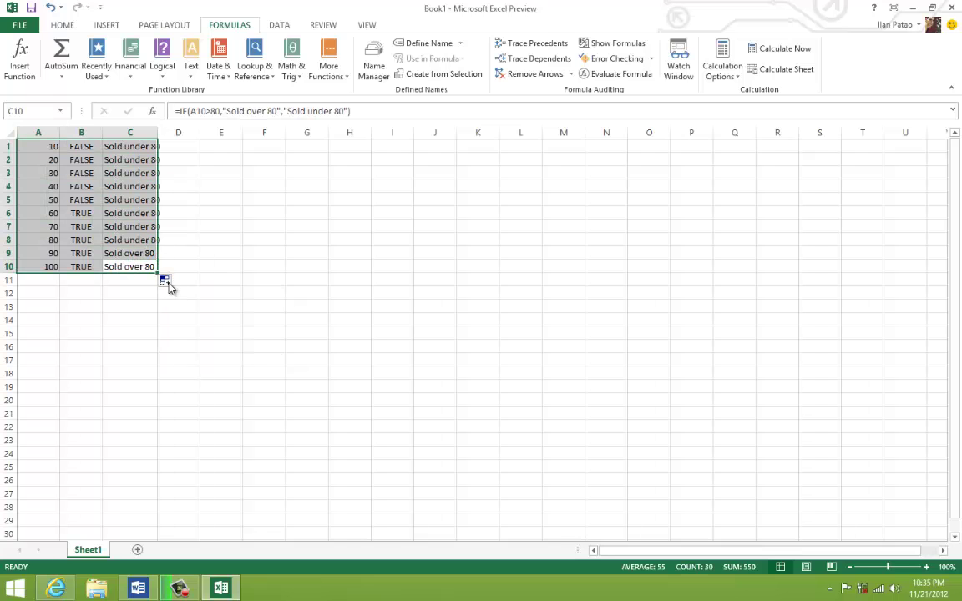
{"action": "left_click", "coordinate": [166, 283]}
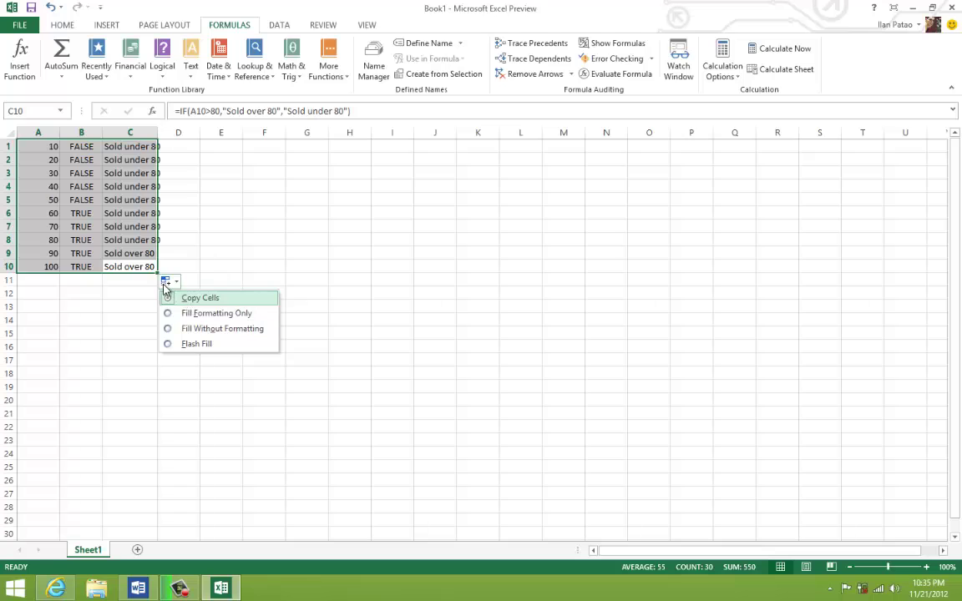
{"action": "left_click", "coordinate": [188, 313]}
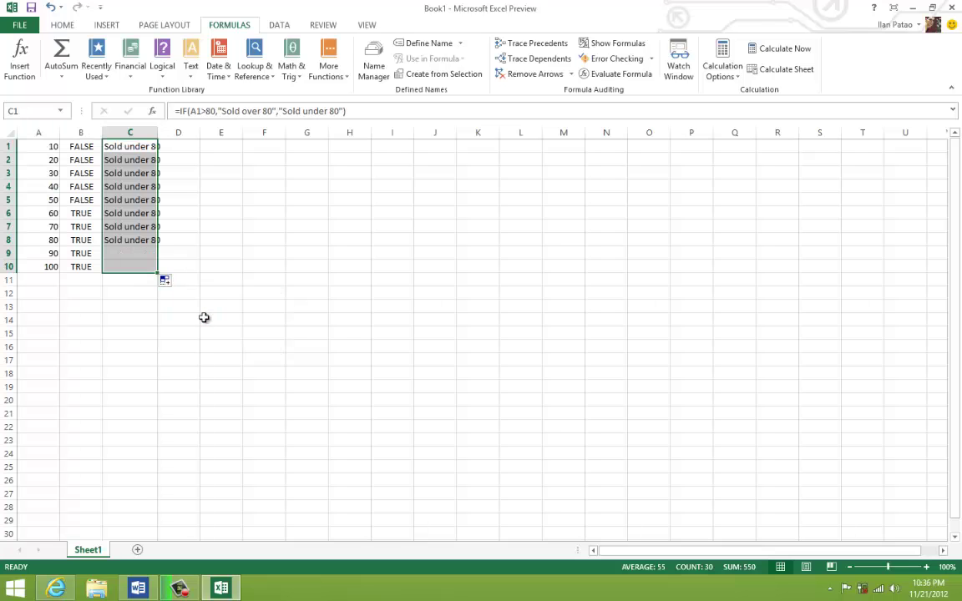
- Delete the contents of A1:C11, leaving the sheet empty
{"action": "left_click", "coordinate": [121, 255]}
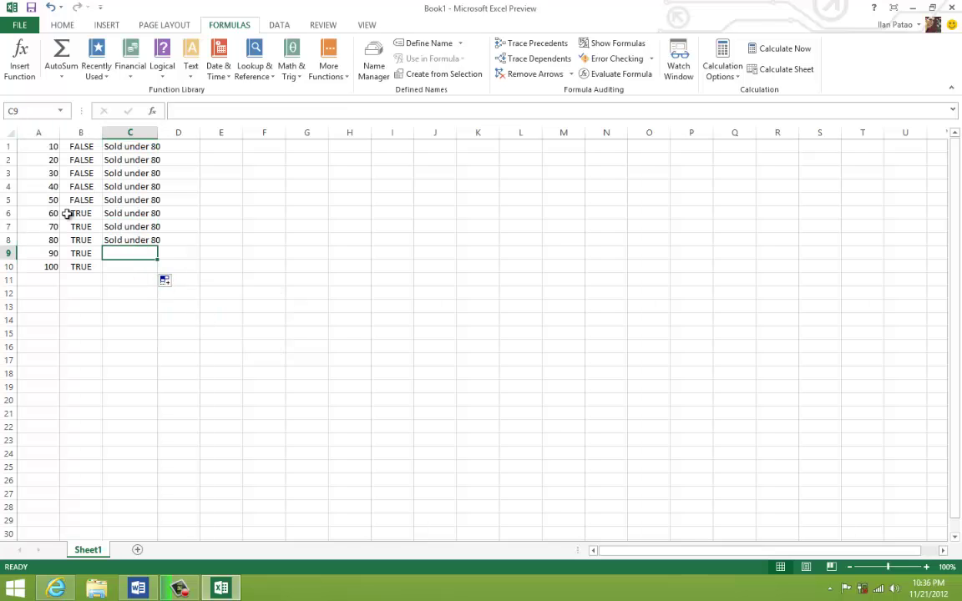
{"action": "left_click_drag", "start_coordinate": [129, 280], "coordinate": [34, 147]}
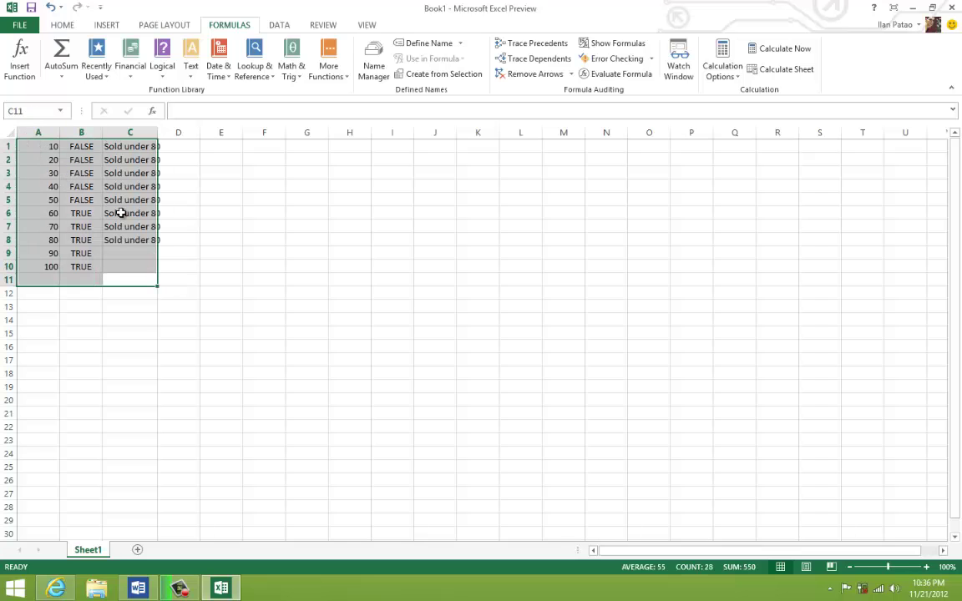
{"action": "key", "text": "Delete"}
{"action": "left_click", "coordinate": [177, 239]}
- Enter 1, 2 and 3 in cells A1, A2 and A3
{"action": "left_click", "coordinate": [45, 156]}
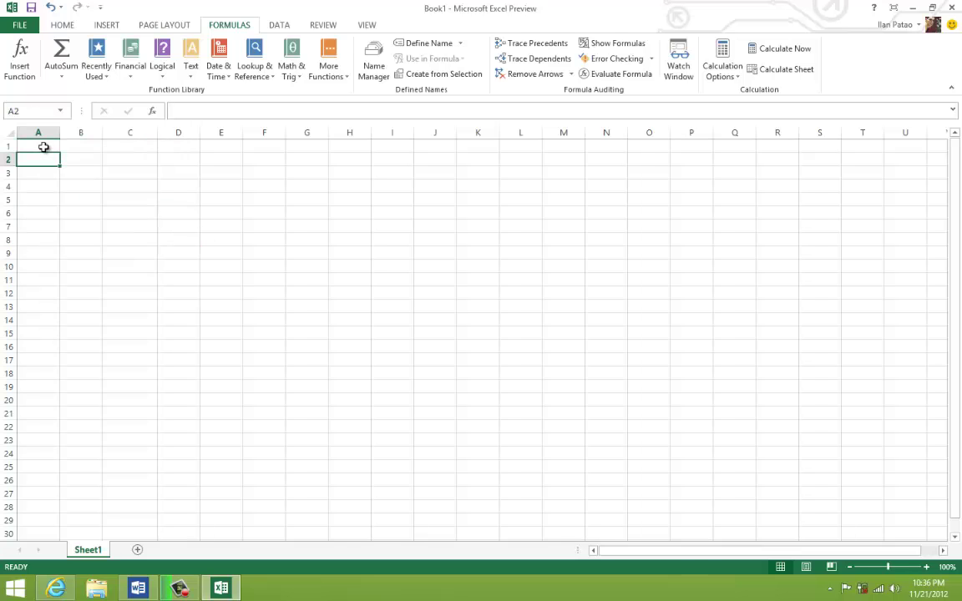
{"action": "left_click", "coordinate": [44, 147]}
{"action": "left_click", "coordinate": [62, 25]}
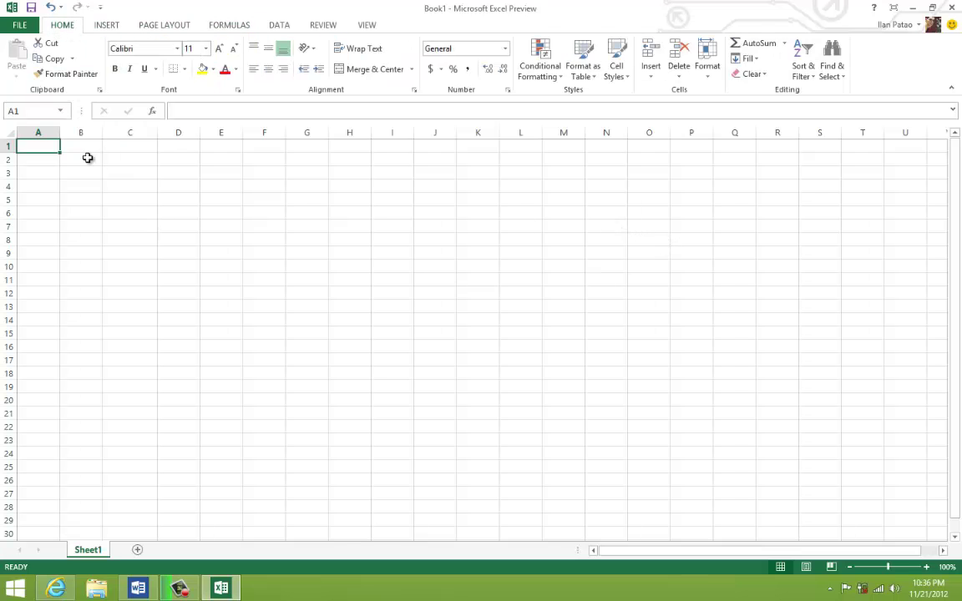
{"action": "type", "text": "1"}
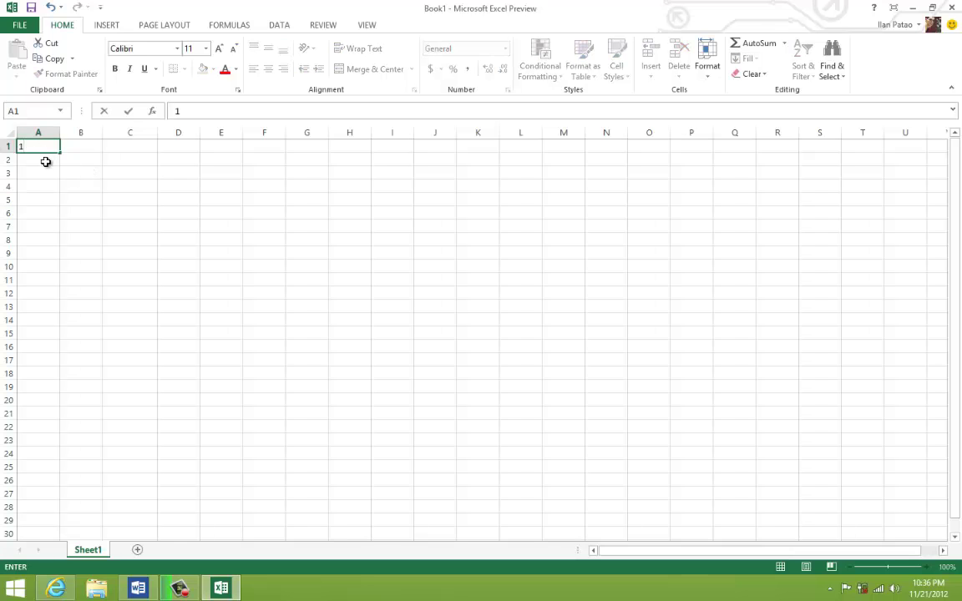
{"action": "key", "text": "Return"}
{"action": "type", "text": "2"}
{"action": "key", "text": "Return"}
{"action": "type", "text": "3"}
{"action": "key", "text": "Return"}
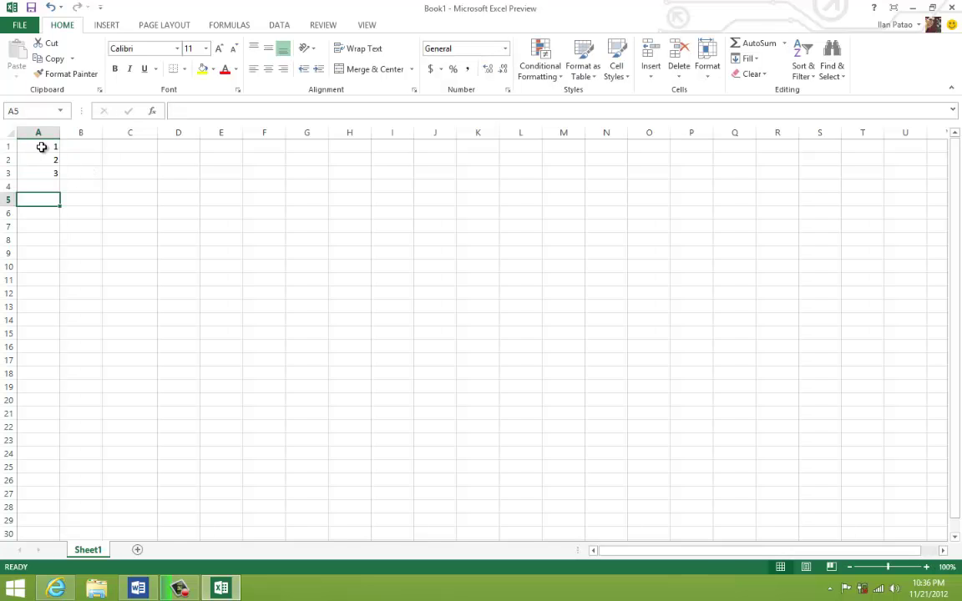
- Preview Quick Analysis for A1:A3, then go to the workbook's File Info page
{"action": "left_click_drag", "start_coordinate": [39, 146], "coordinate": [44, 173]}
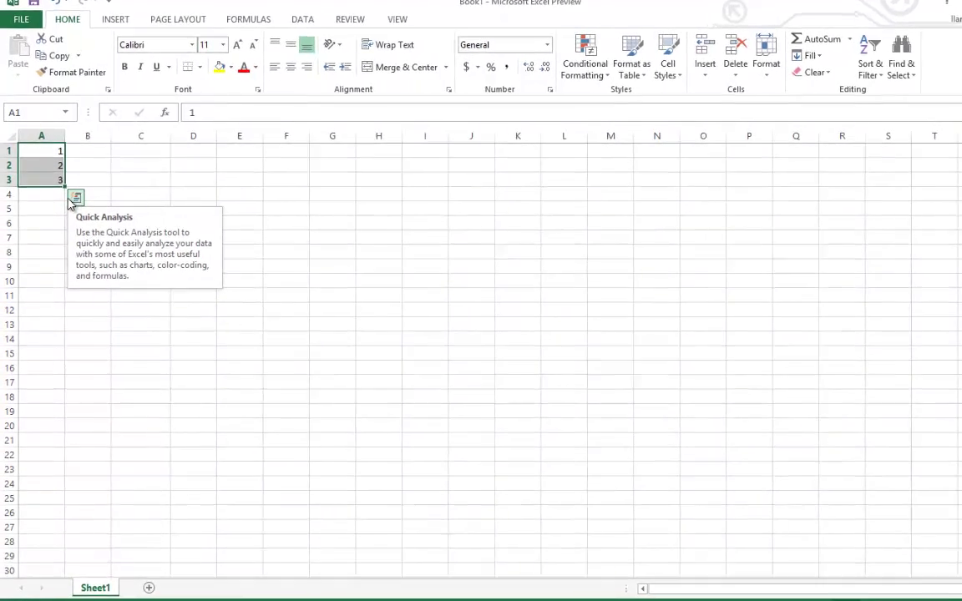
{"action": "left_click", "coordinate": [87, 215]}
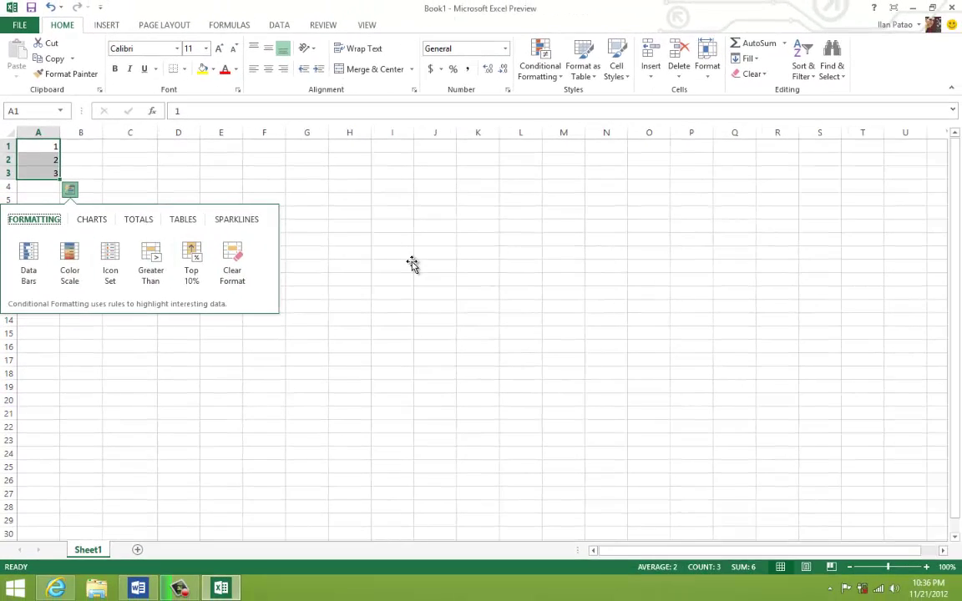
{"action": "left_click", "coordinate": [441, 278]}
{"action": "left_click", "coordinate": [13, 26]}
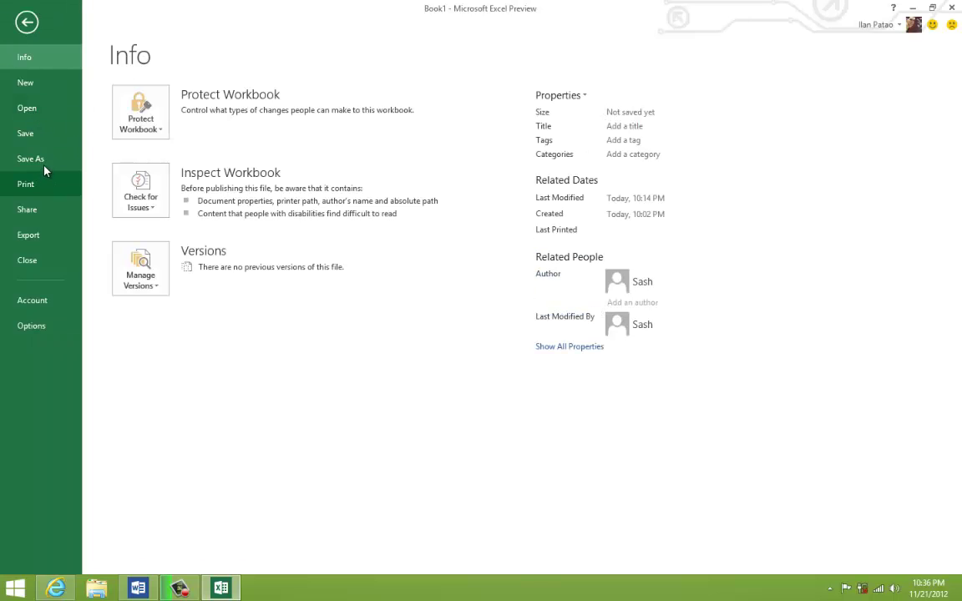
- Show the Save As places (SkyDrive, Computer), then switch to the Word tutorial outline
{"action": "left_click", "coordinate": [45, 168]}
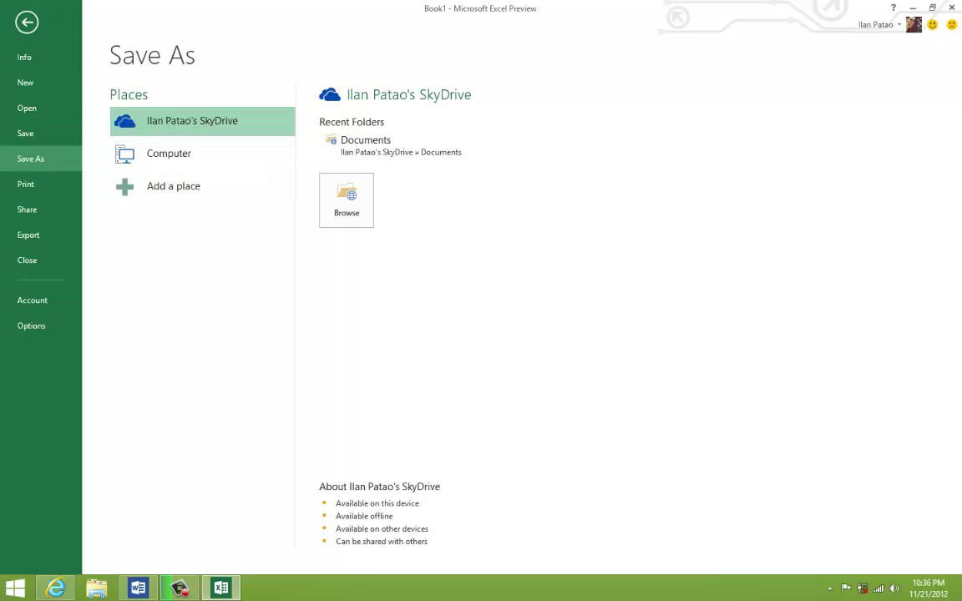
{"action": "left_click", "coordinate": [138, 589]}
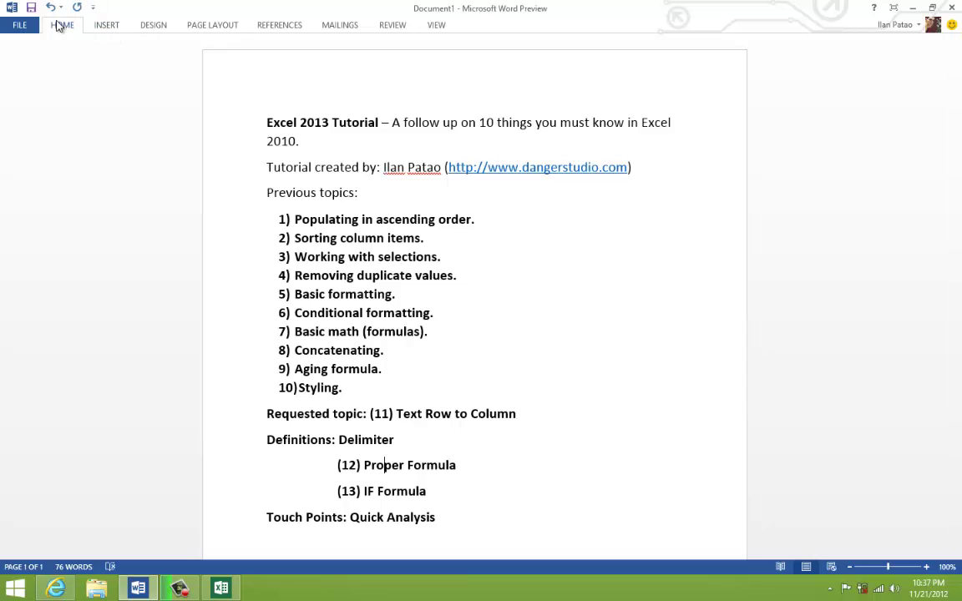
- Glance at Word's HOME tab, then return to Excel's Save As page
{"action": "left_click", "coordinate": [74, 30]}
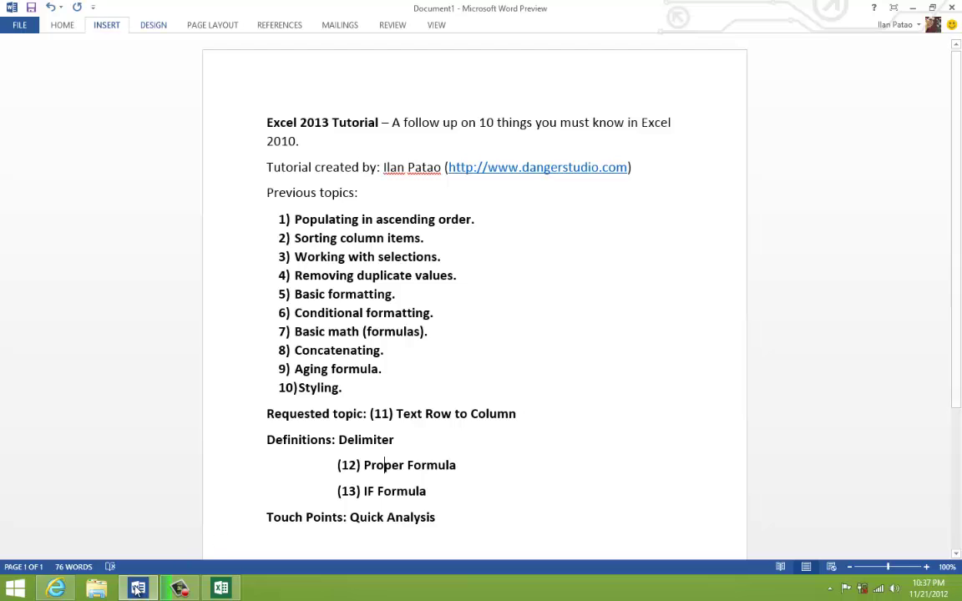
{"action": "left_click", "coordinate": [219, 593]}
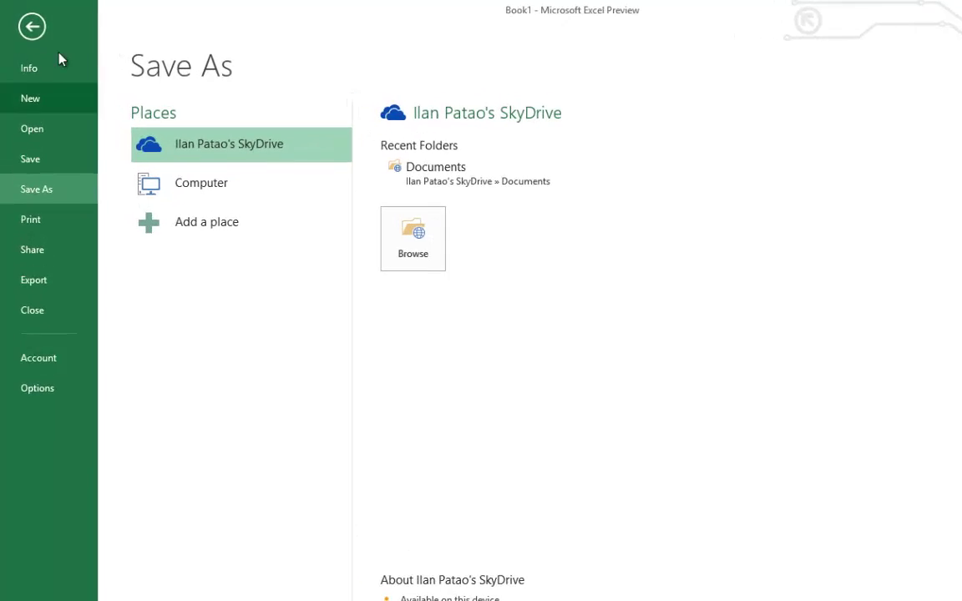
- Screen-clip Word's numbered topic list onto the sheet near C4, move it, then delete it
{"action": "left_click", "coordinate": [32, 27]}
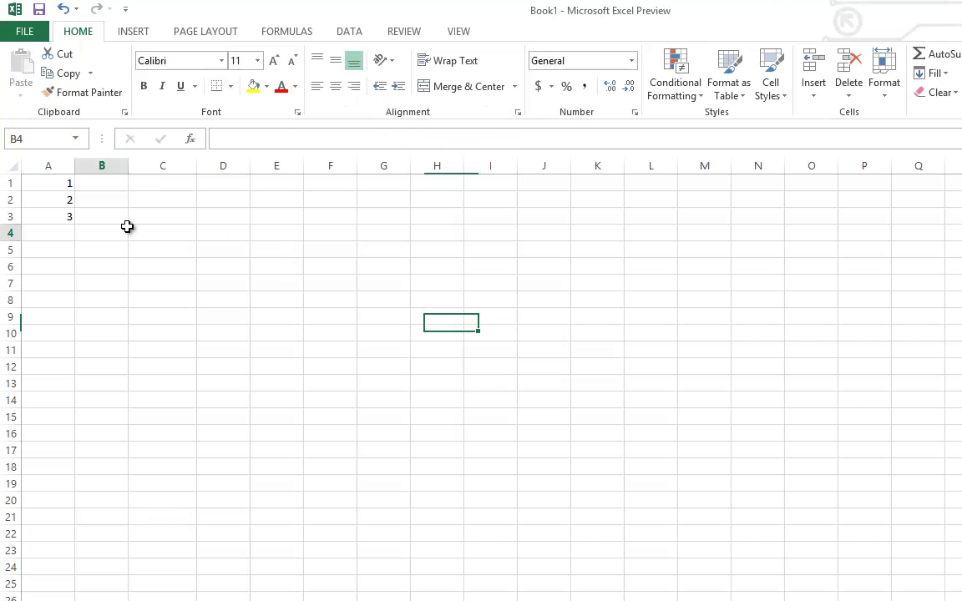
{"action": "left_click", "coordinate": [167, 232]}
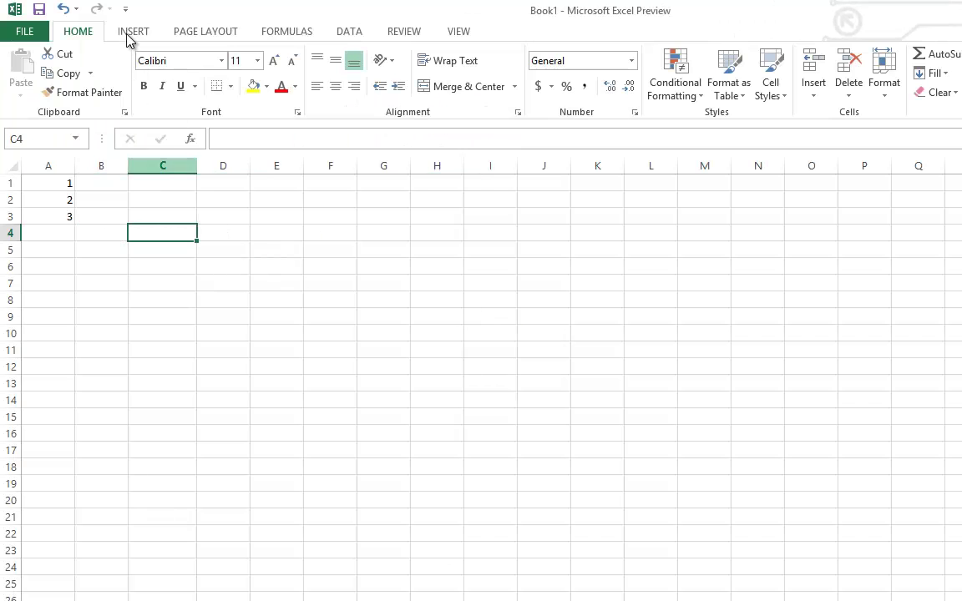
{"action": "left_click", "coordinate": [127, 34]}
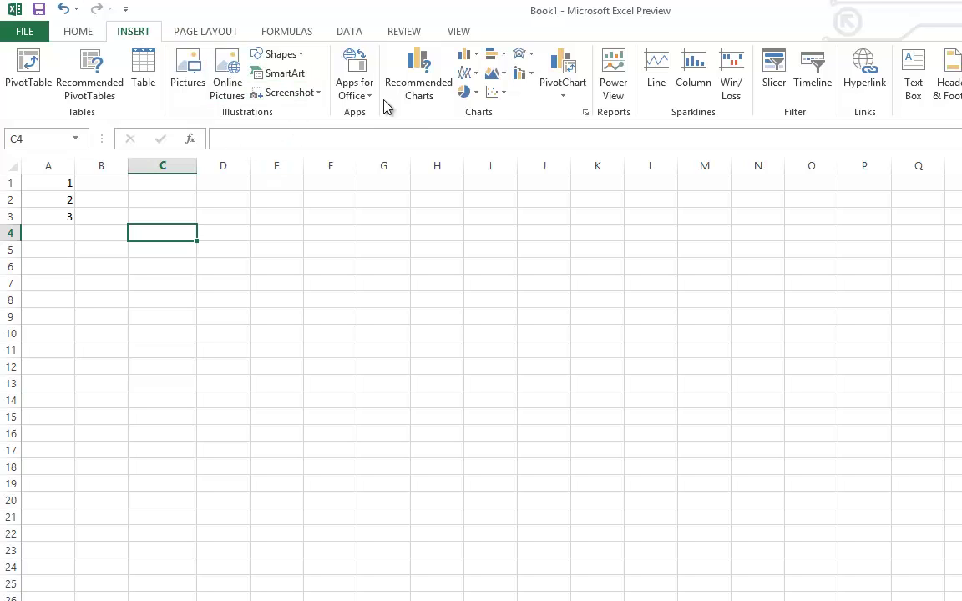
{"action": "left_click", "coordinate": [322, 92]}
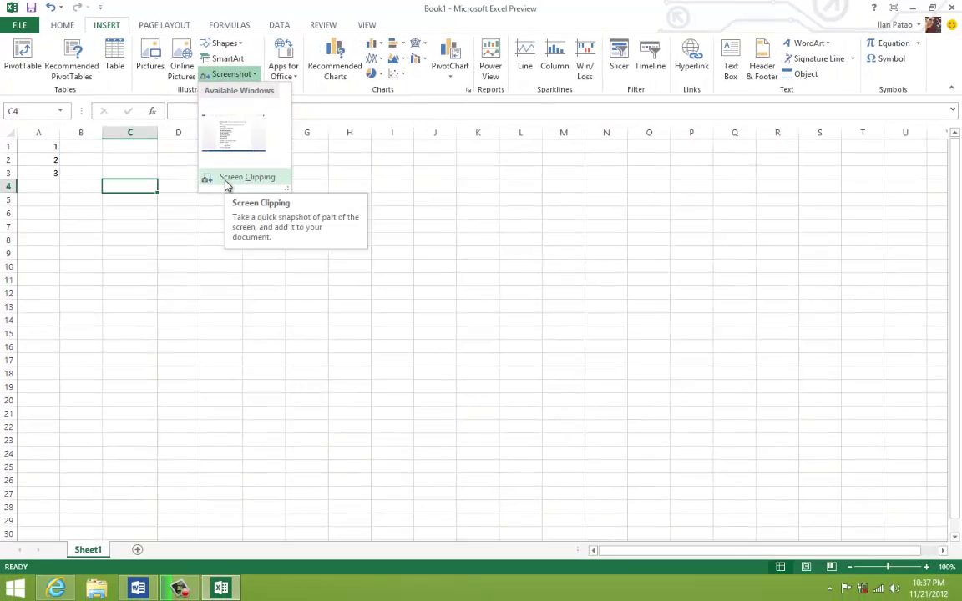
{"action": "left_click", "coordinate": [283, 224]}
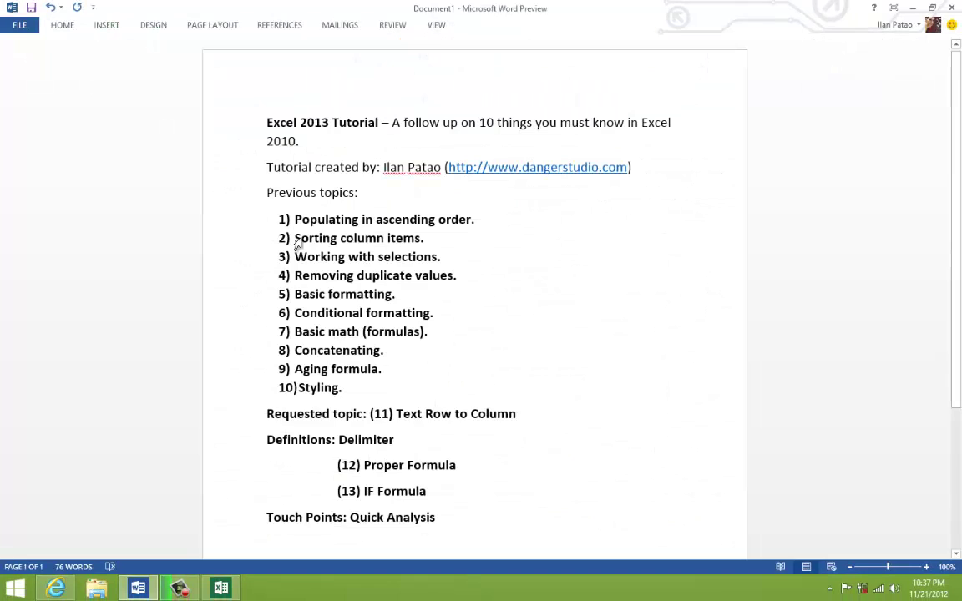
{"action": "left_click_drag", "start_coordinate": [410, 385], "coordinate": [268, 208]}
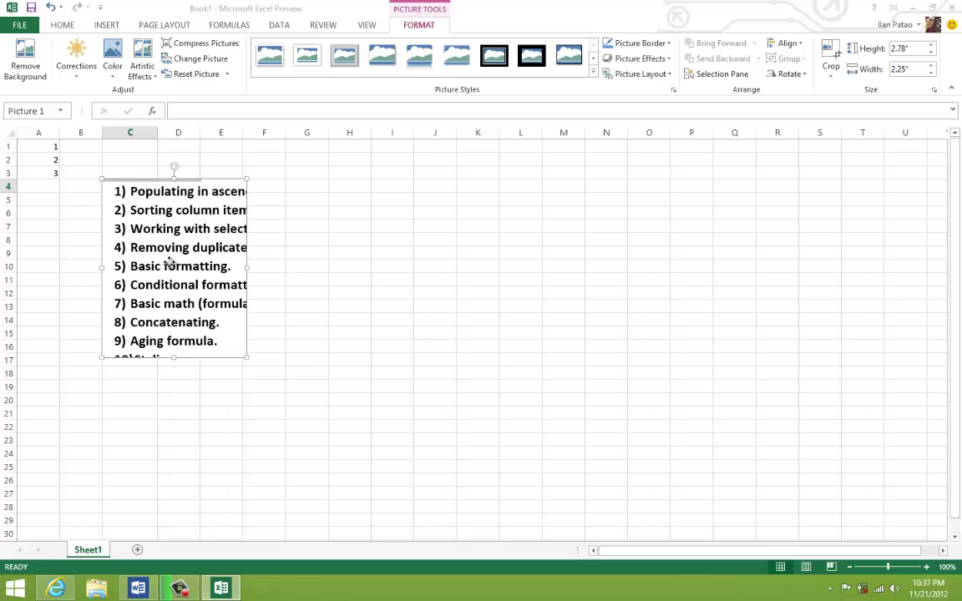
{"action": "left_click_drag", "start_coordinate": [279, 279], "coordinate": [302, 255]}
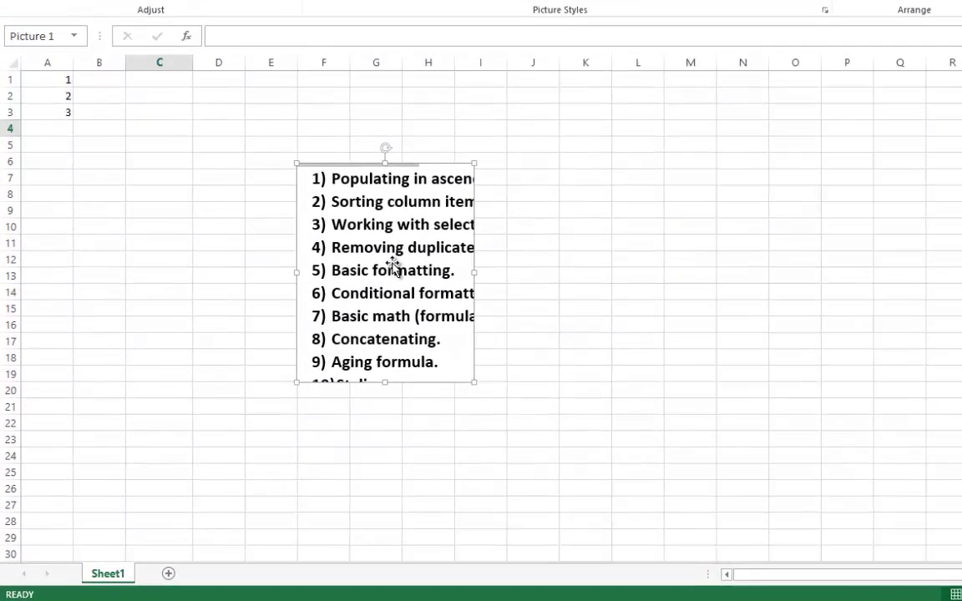
{"action": "key", "text": "Delete"}
- Delete the values 1, 2 and 3 from A1:B3 and return to cell A1
{"action": "left_click", "coordinate": [299, 239]}
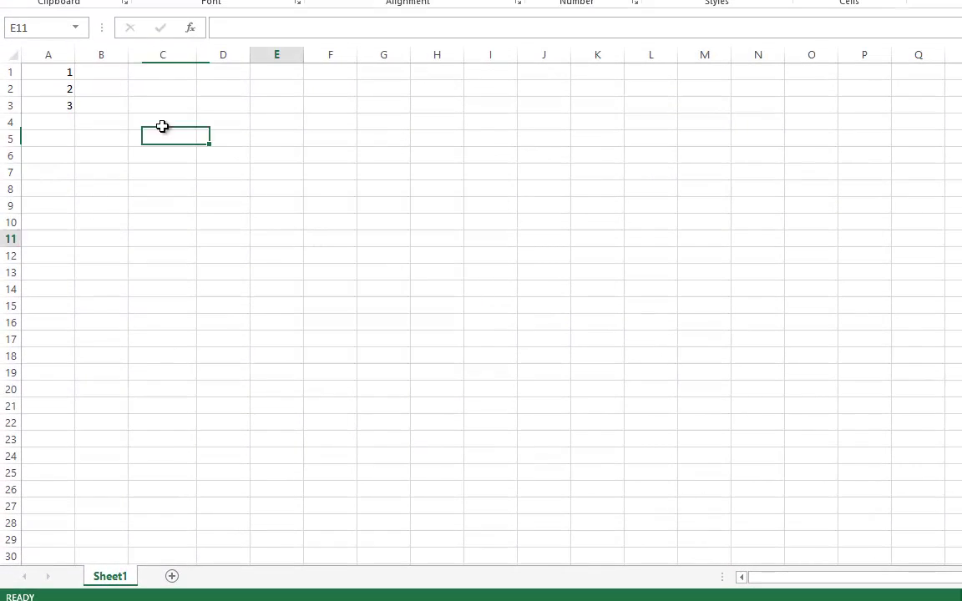
{"action": "left_click_drag", "start_coordinate": [75, 112], "coordinate": [48, 48]}
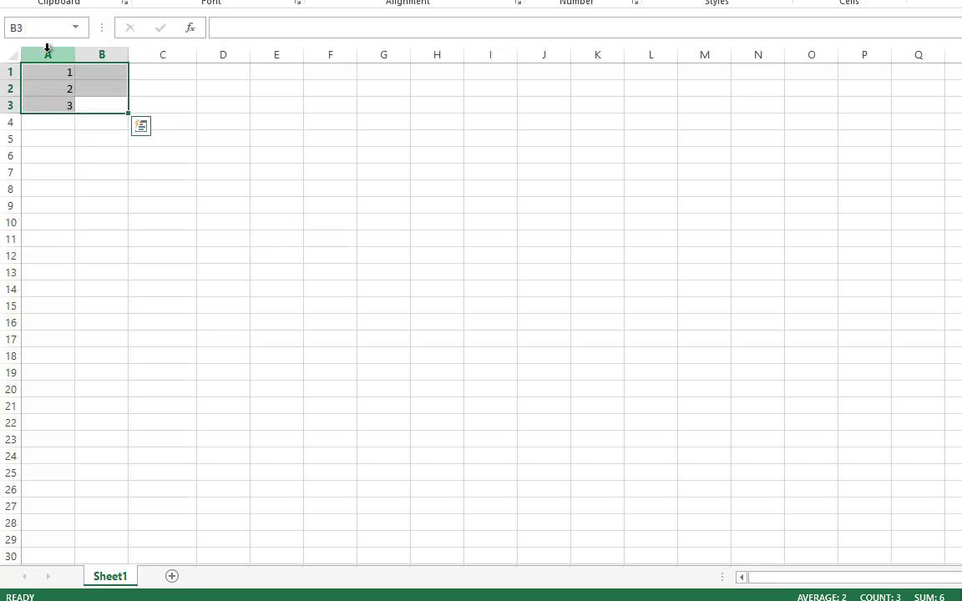
{"action": "key", "text": "Delete"}
{"action": "left_click", "coordinate": [491, 209]}
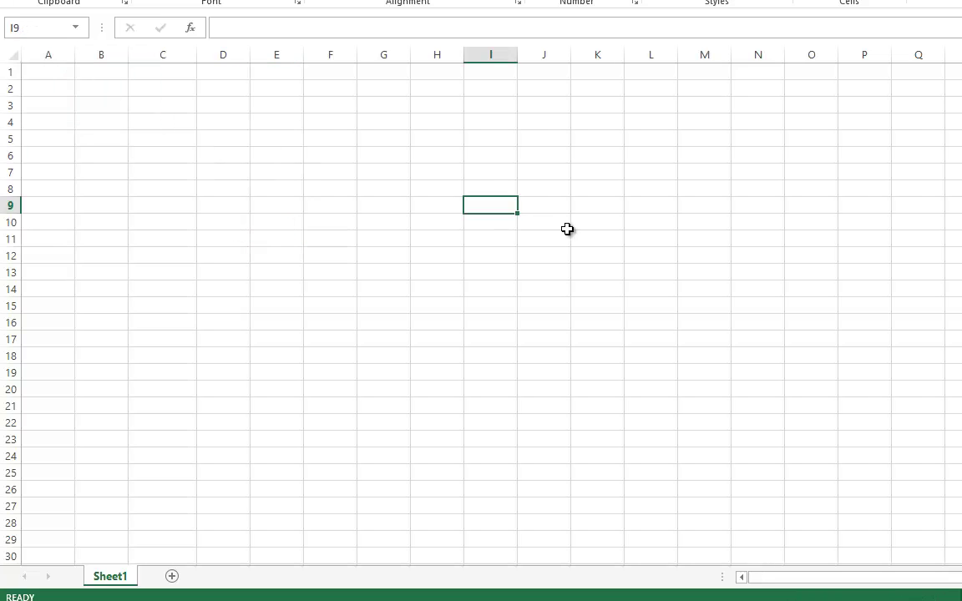
{"action": "left_click", "coordinate": [373, 138]}
{"action": "left_click", "coordinate": [39, 76]}
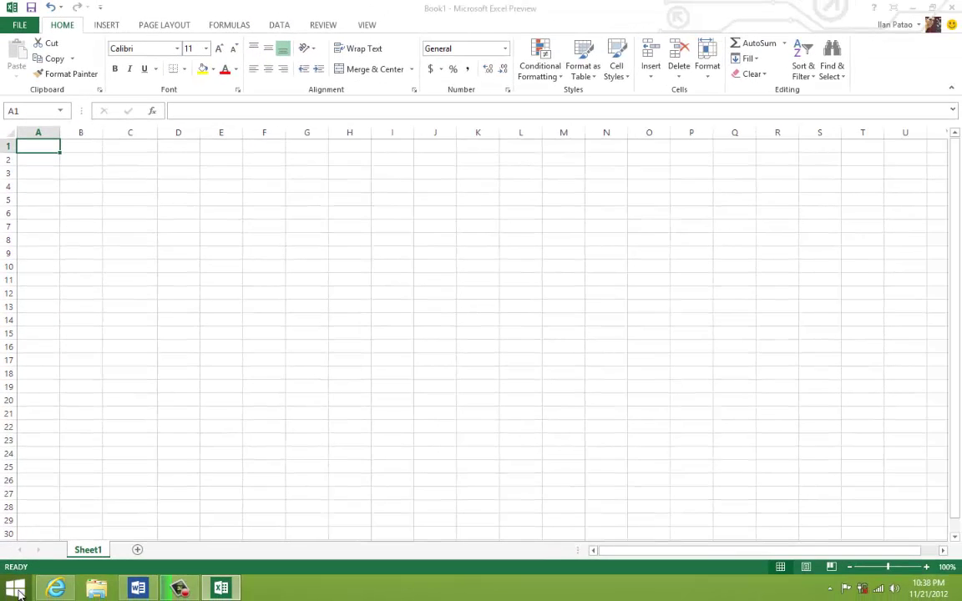
{"action": "left_click", "coordinate": [16, 596]}
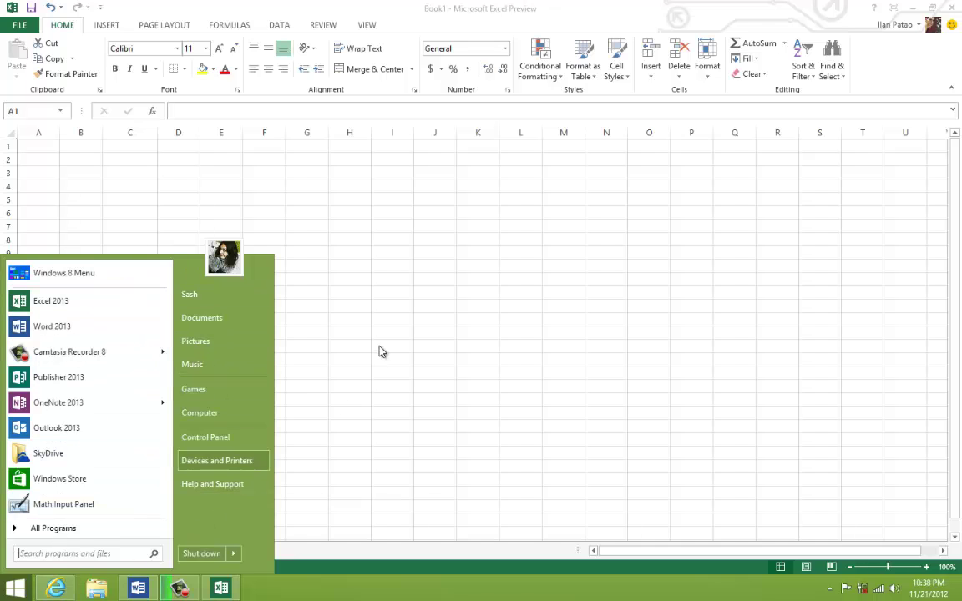
{"action": "left_click", "coordinate": [361, 288]}
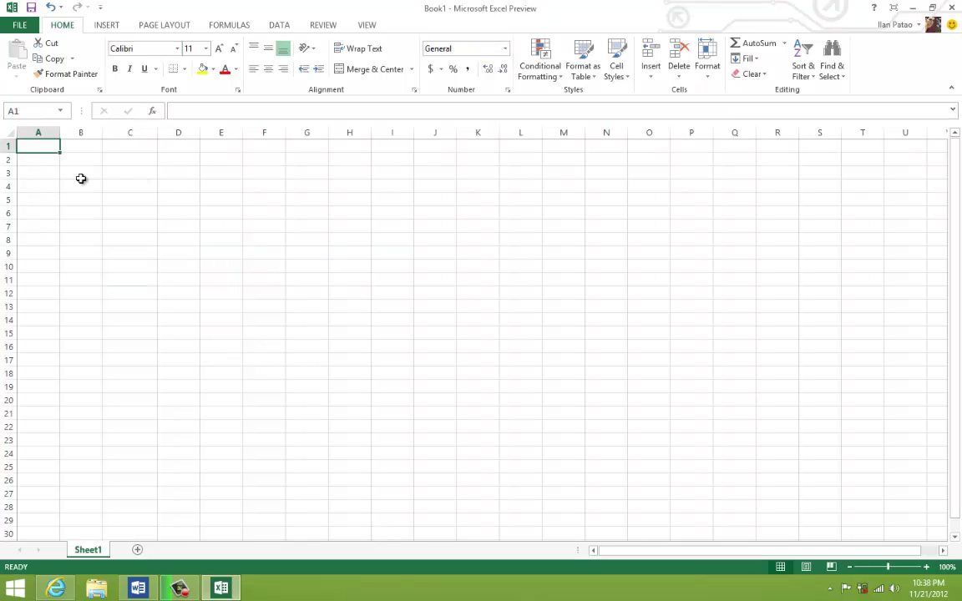